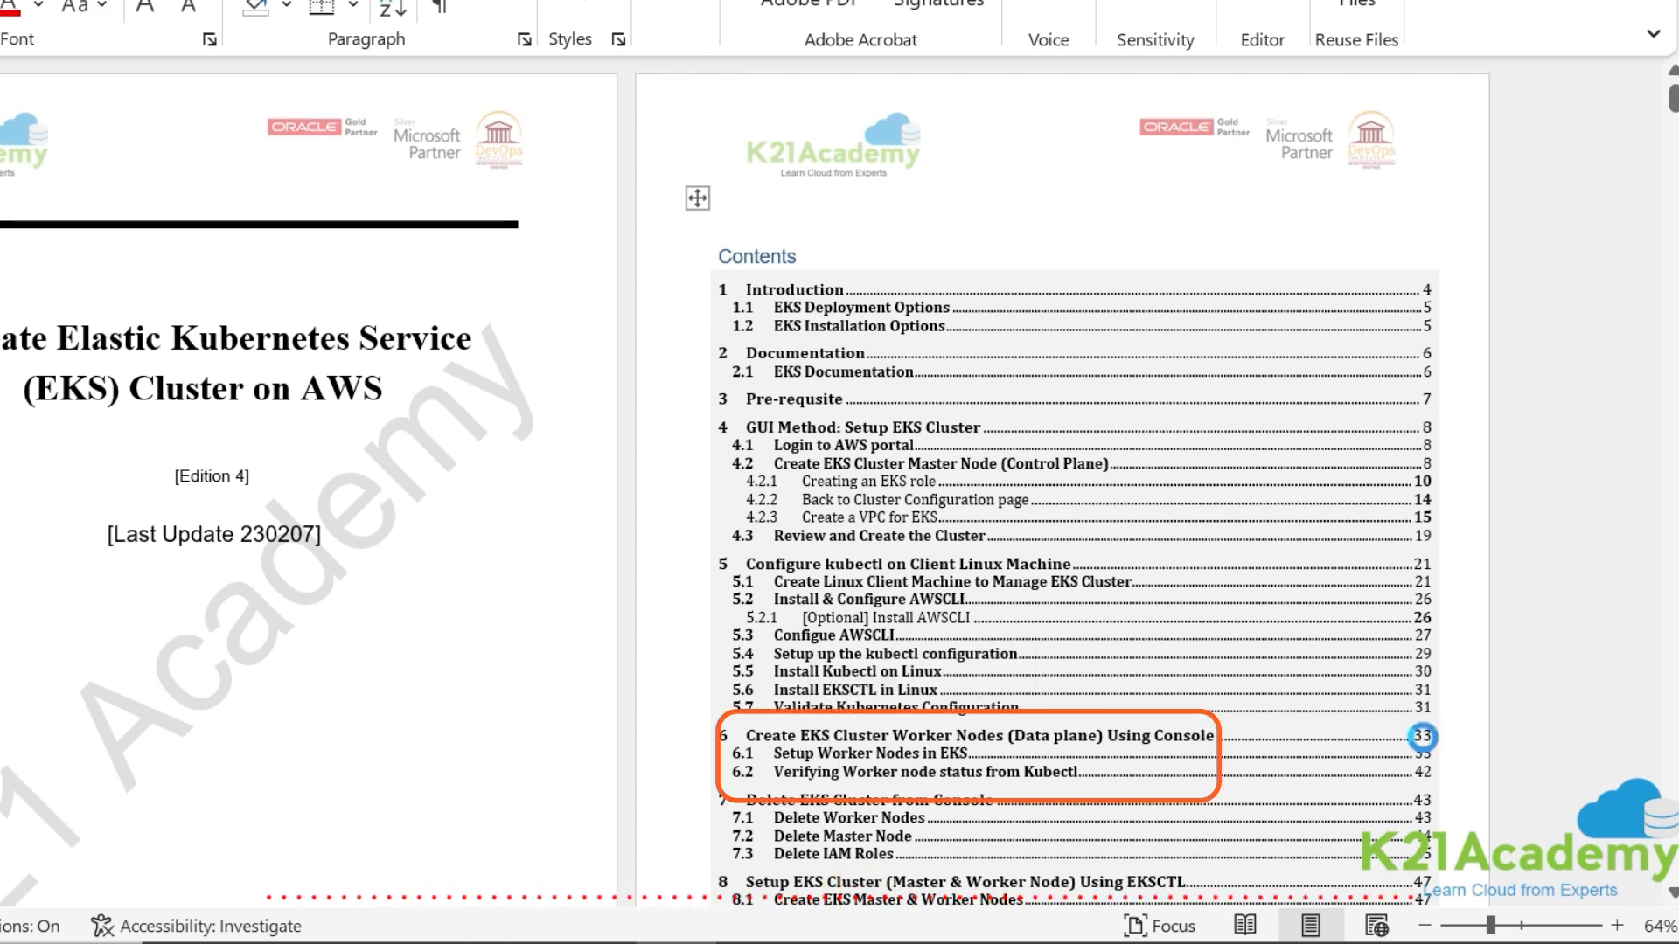
- Go to the guide's section on creating EKS worker nodes using the console, and switch to the AWS console in Chrome
left_click(1367, 726, "ctrl")
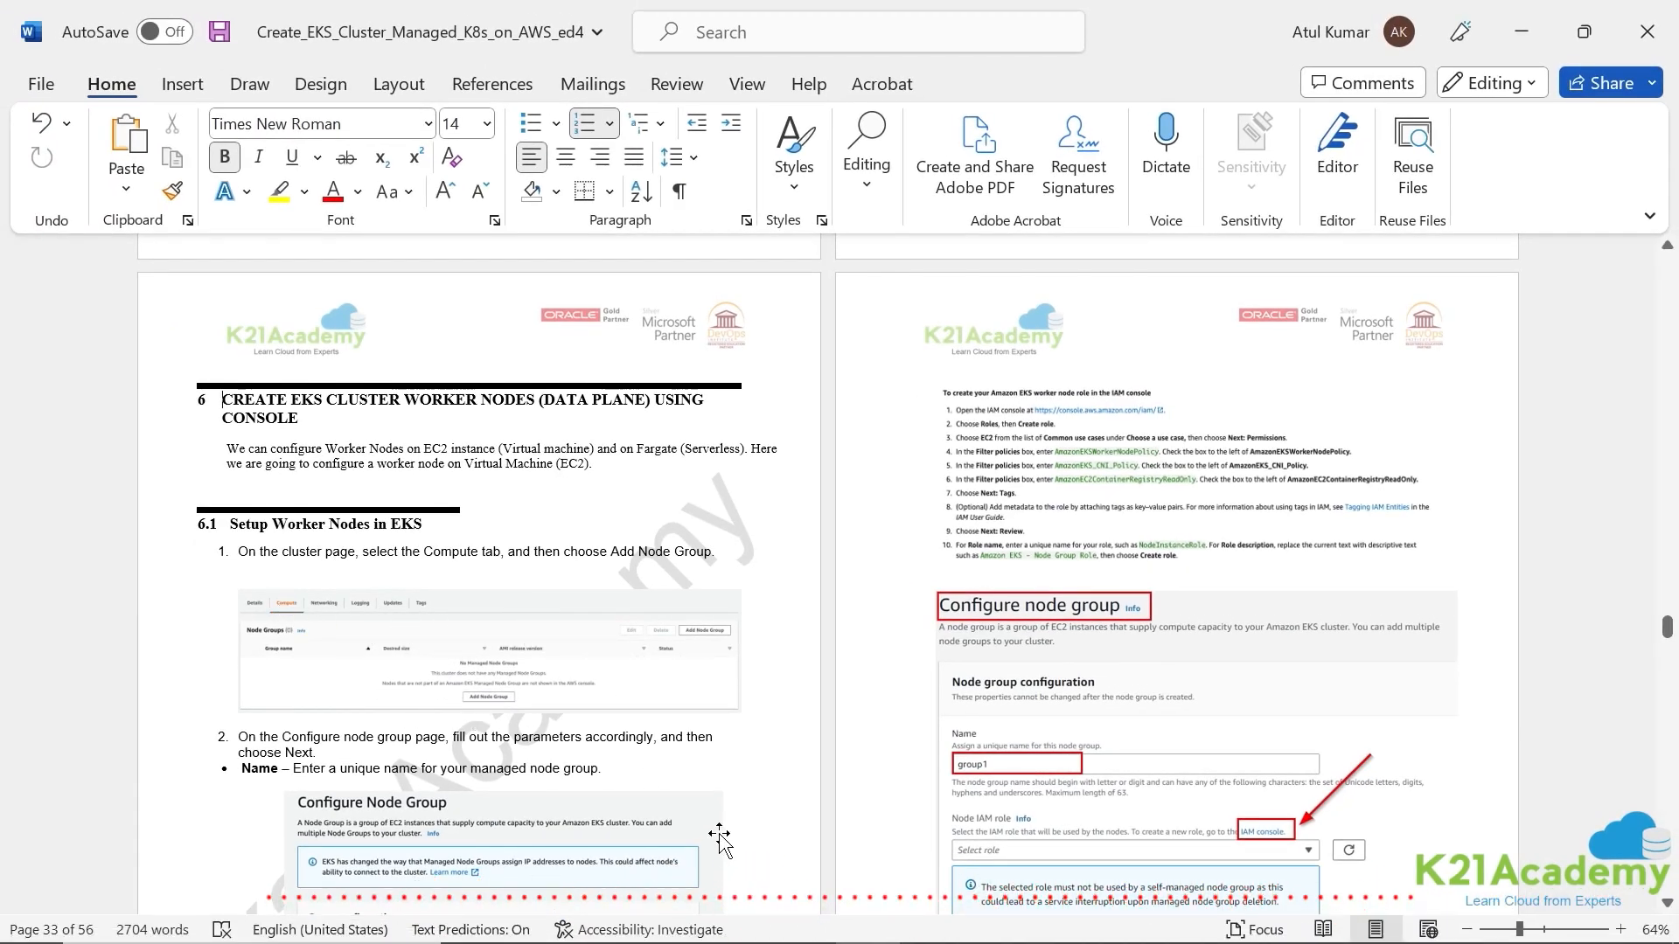
mouse_move(698, 942)
left_click(566, 914)
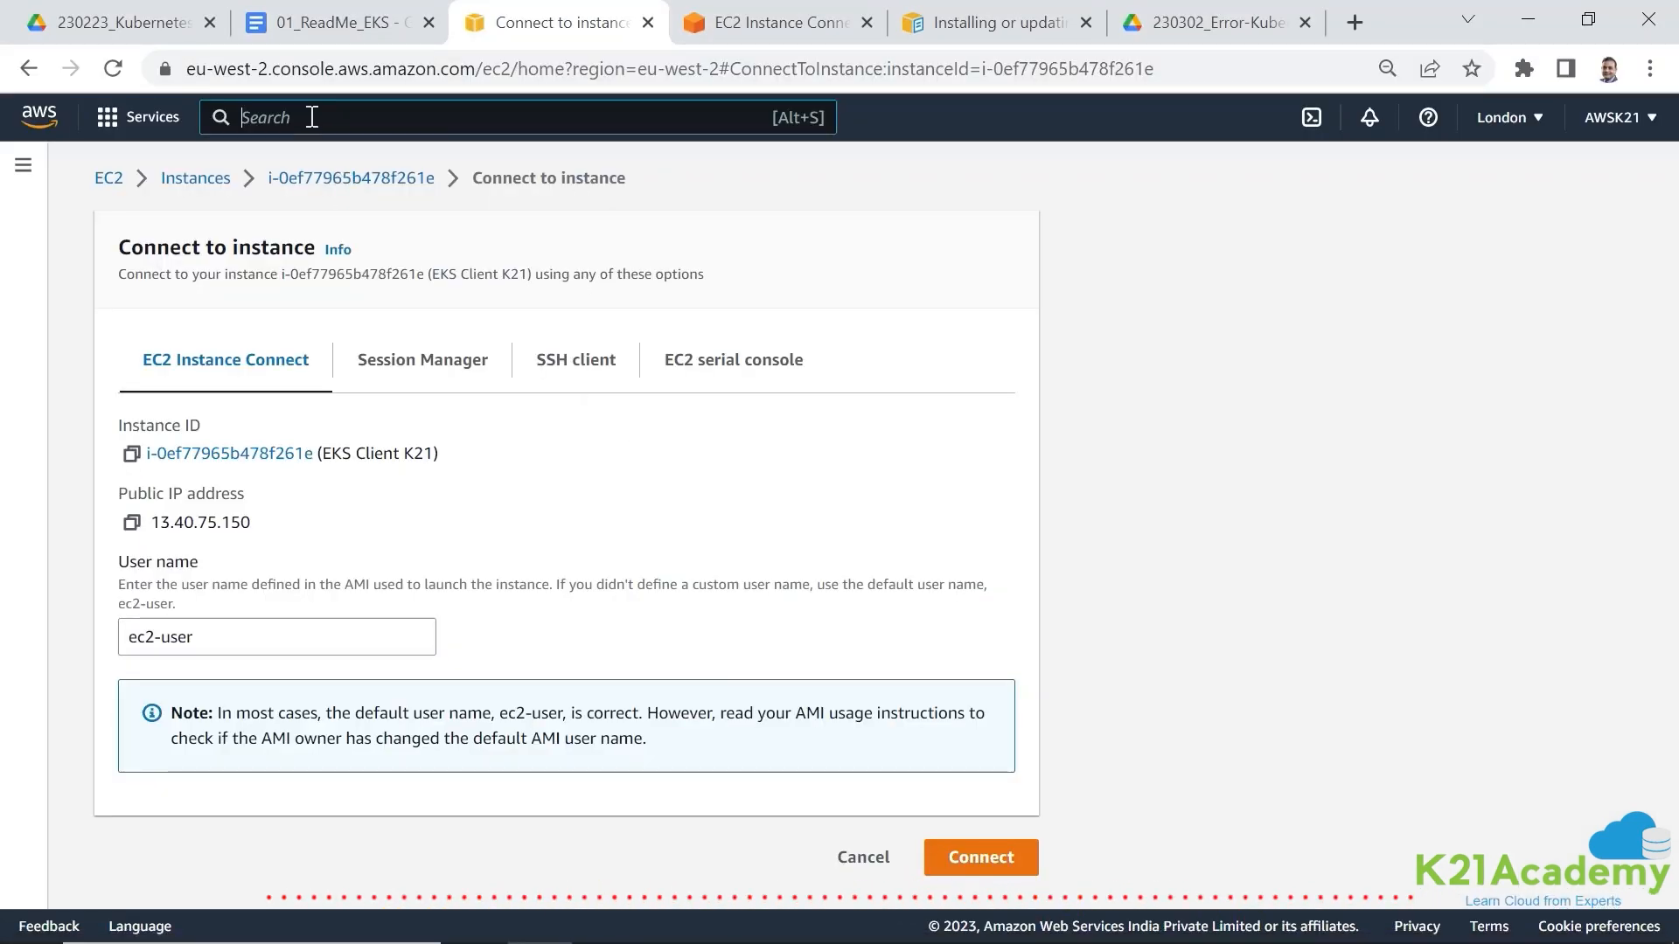
- Search the AWS services for EKS and open the compute details of the k21eks01 cluster
type("EKS")
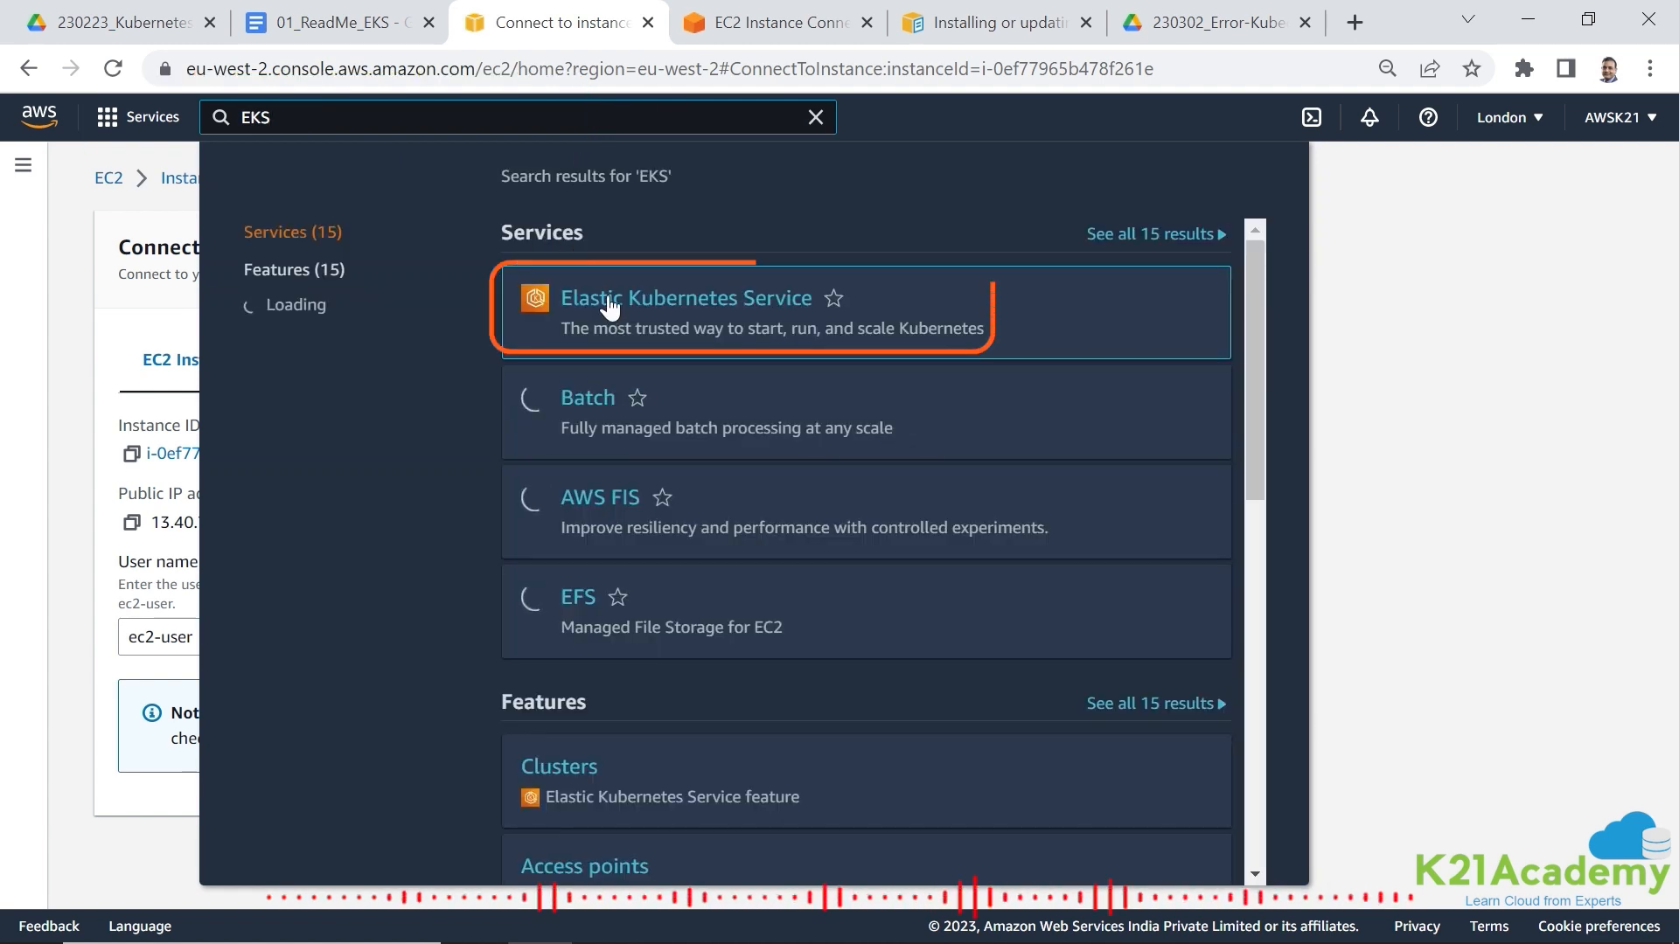
left_click(699, 339)
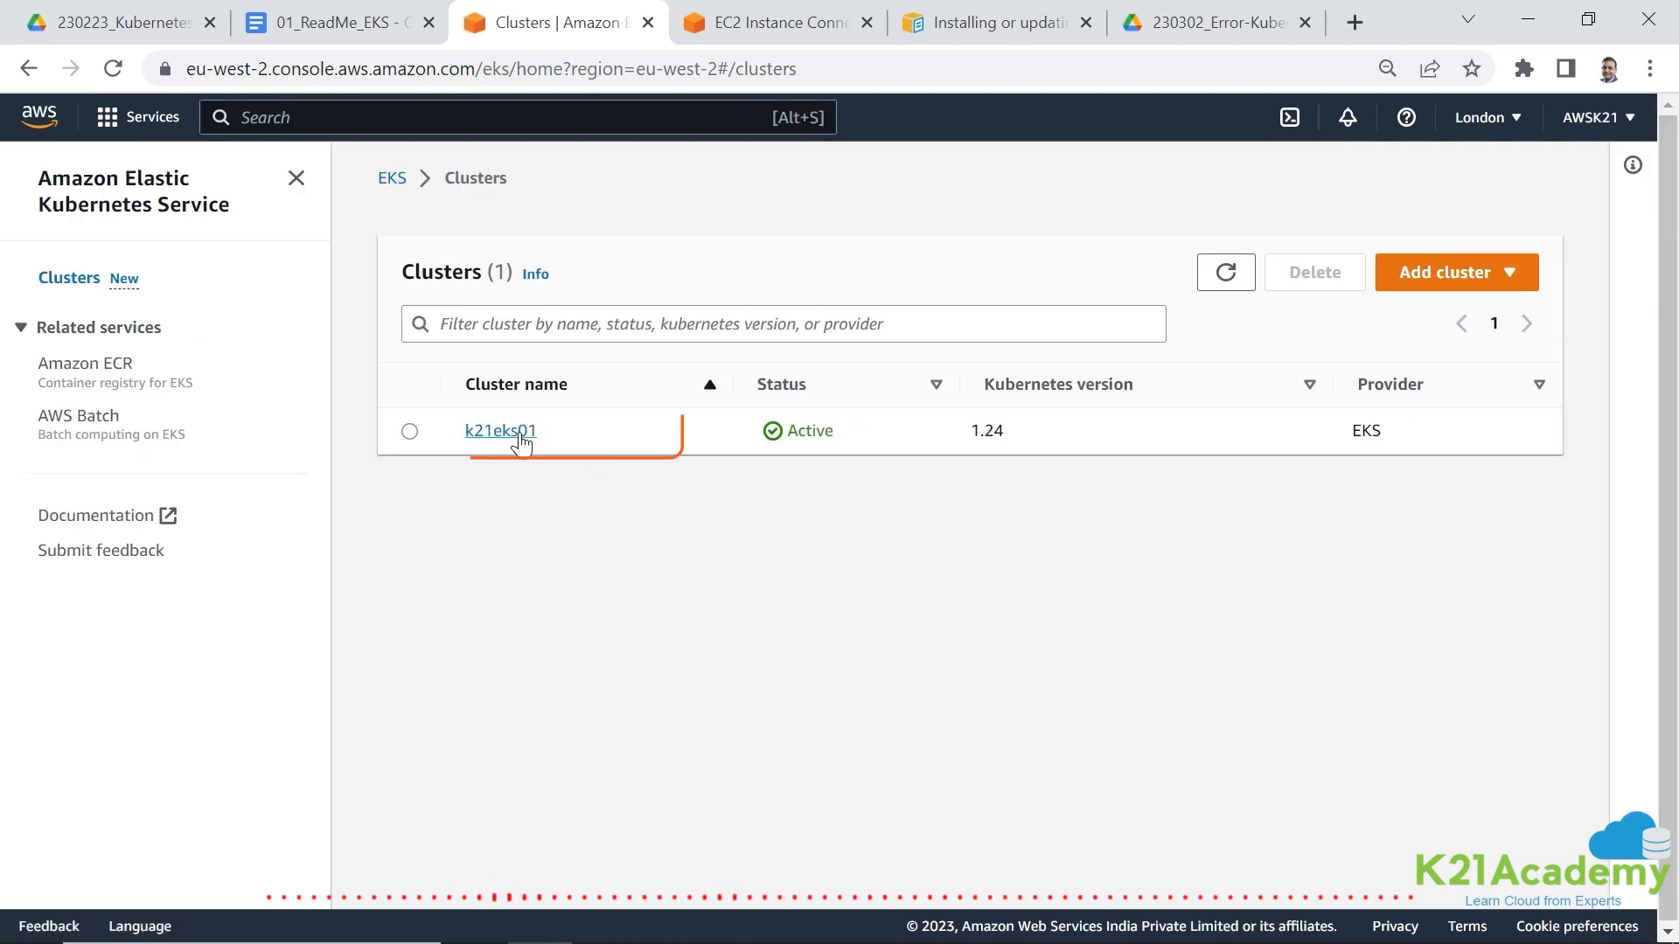
left_click(527, 432)
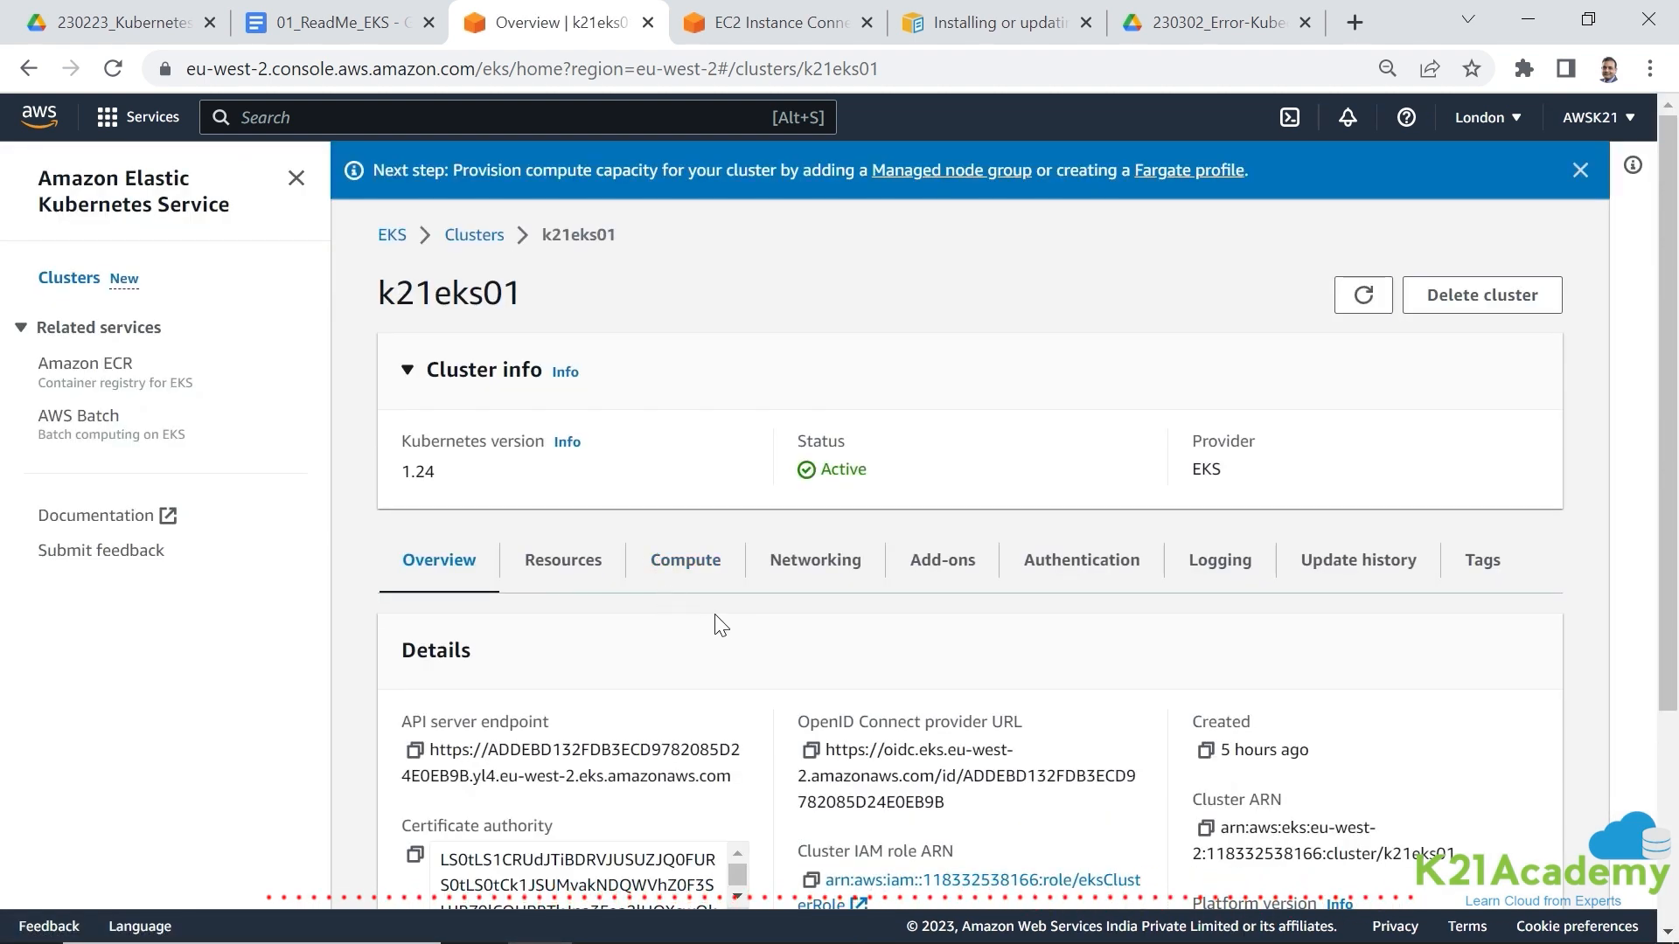
scroll(720, 625, "down", 2)
left_click(681, 434)
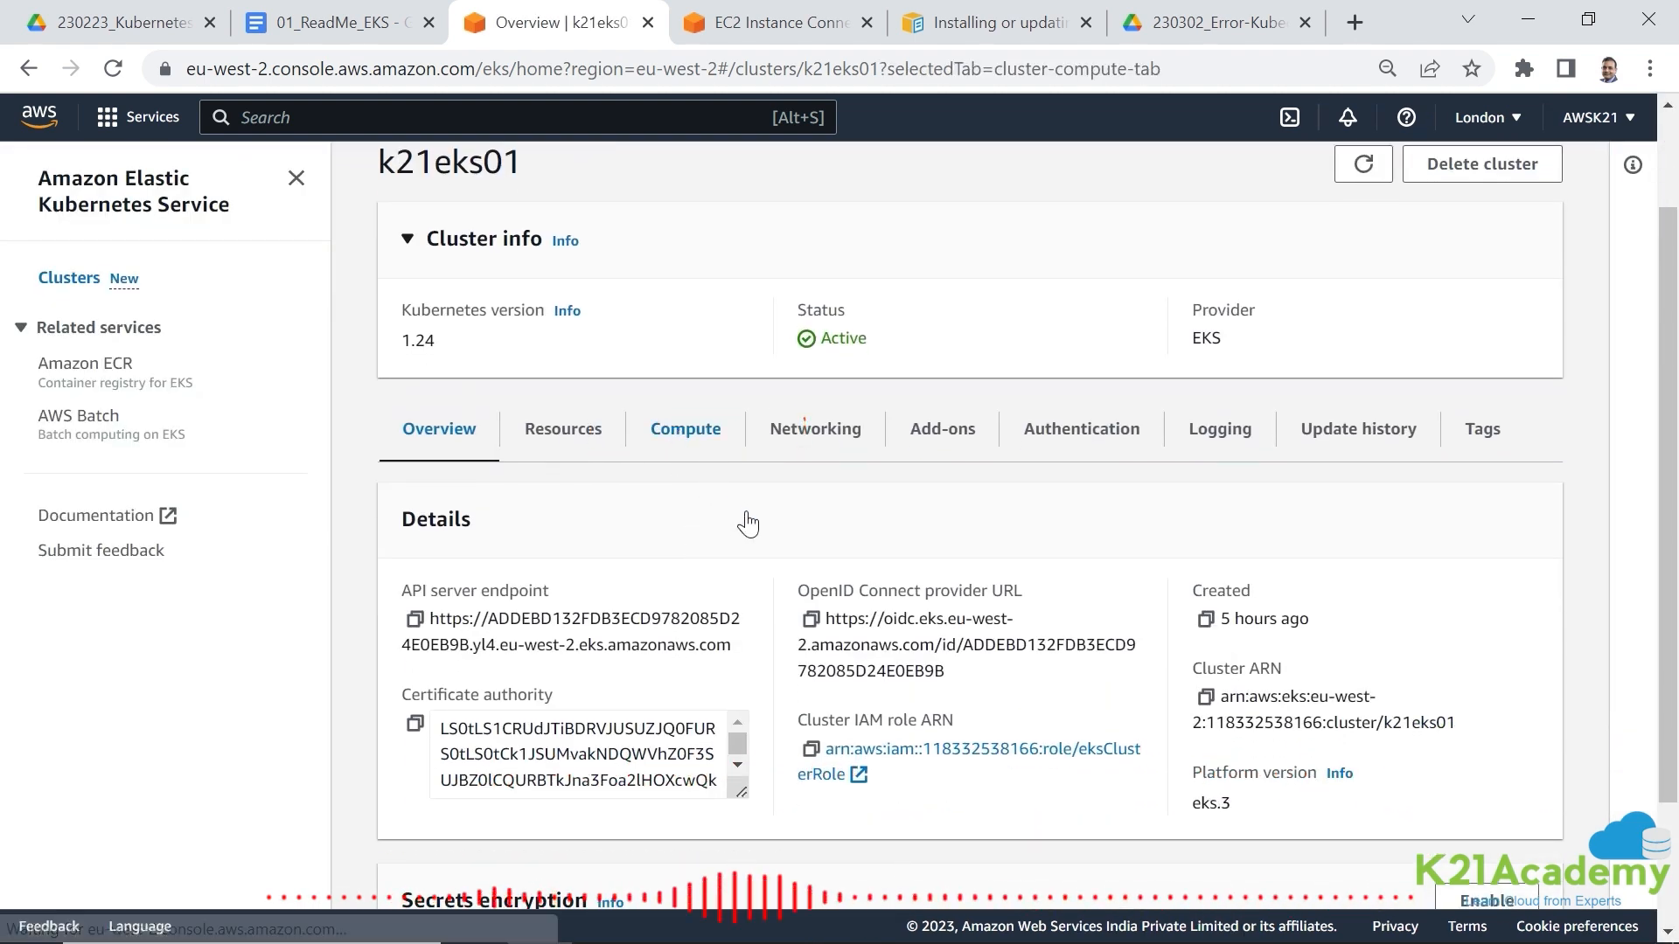
- Examine the cluster's nodes, node groups and Fargate profiles
scroll(741, 522, "down", 4)
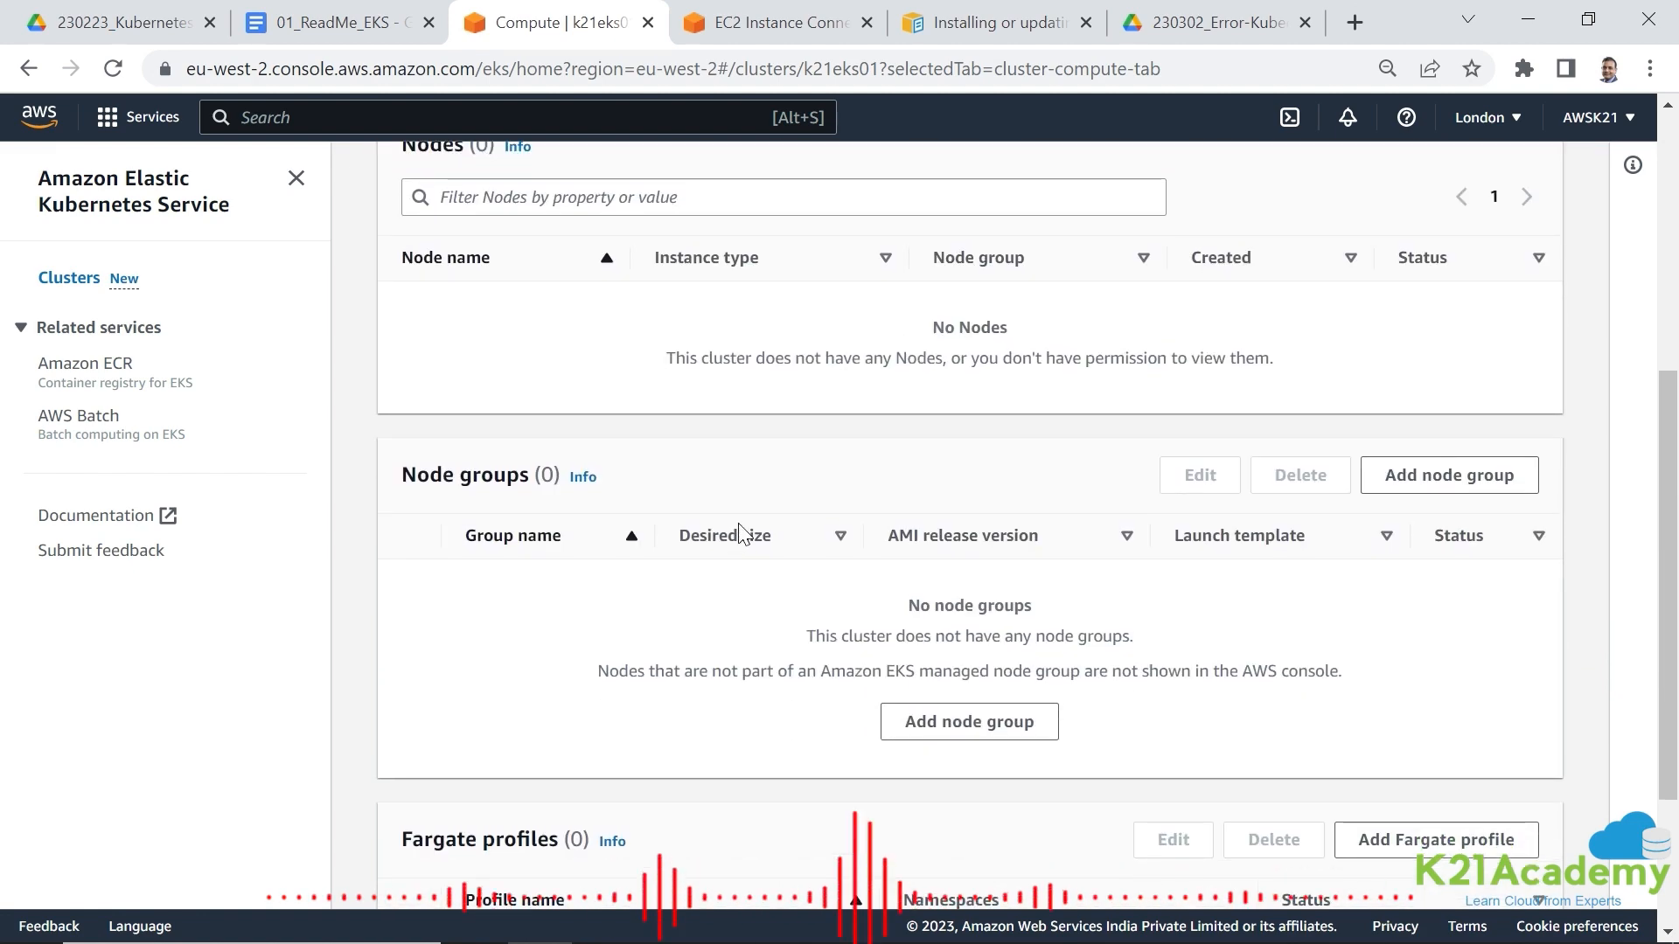
scroll(534, 467, "up", 3)
scroll(564, 591, "down", 2)
scroll(558, 515, "up", 3)
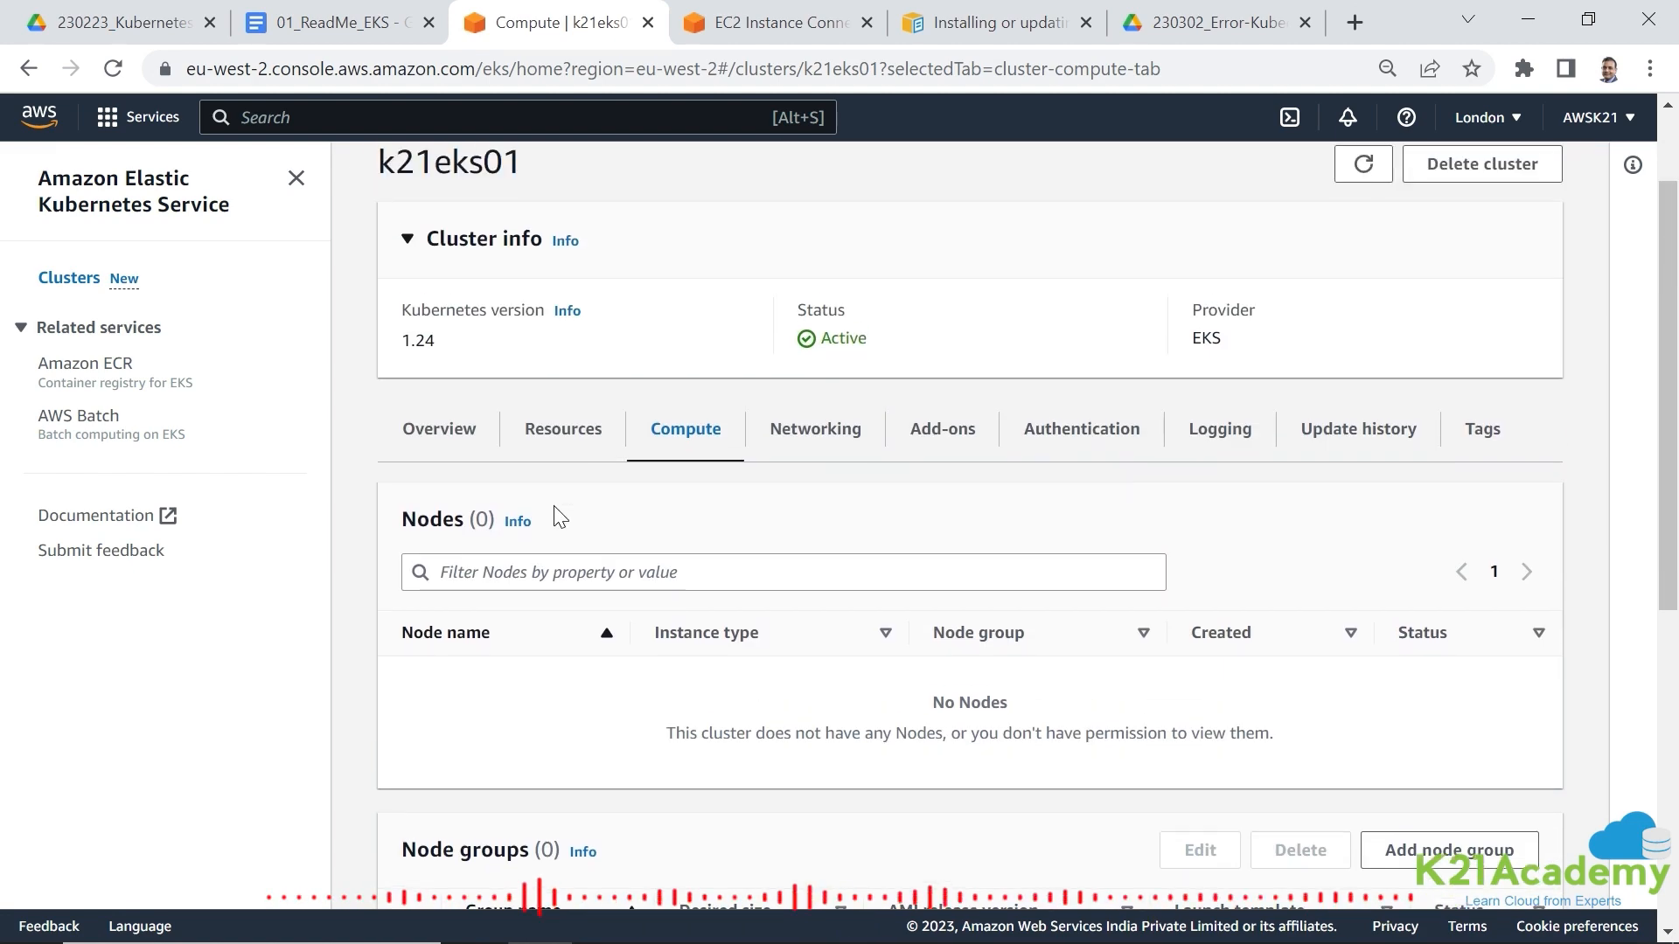
scroll(682, 628, "down", 5)
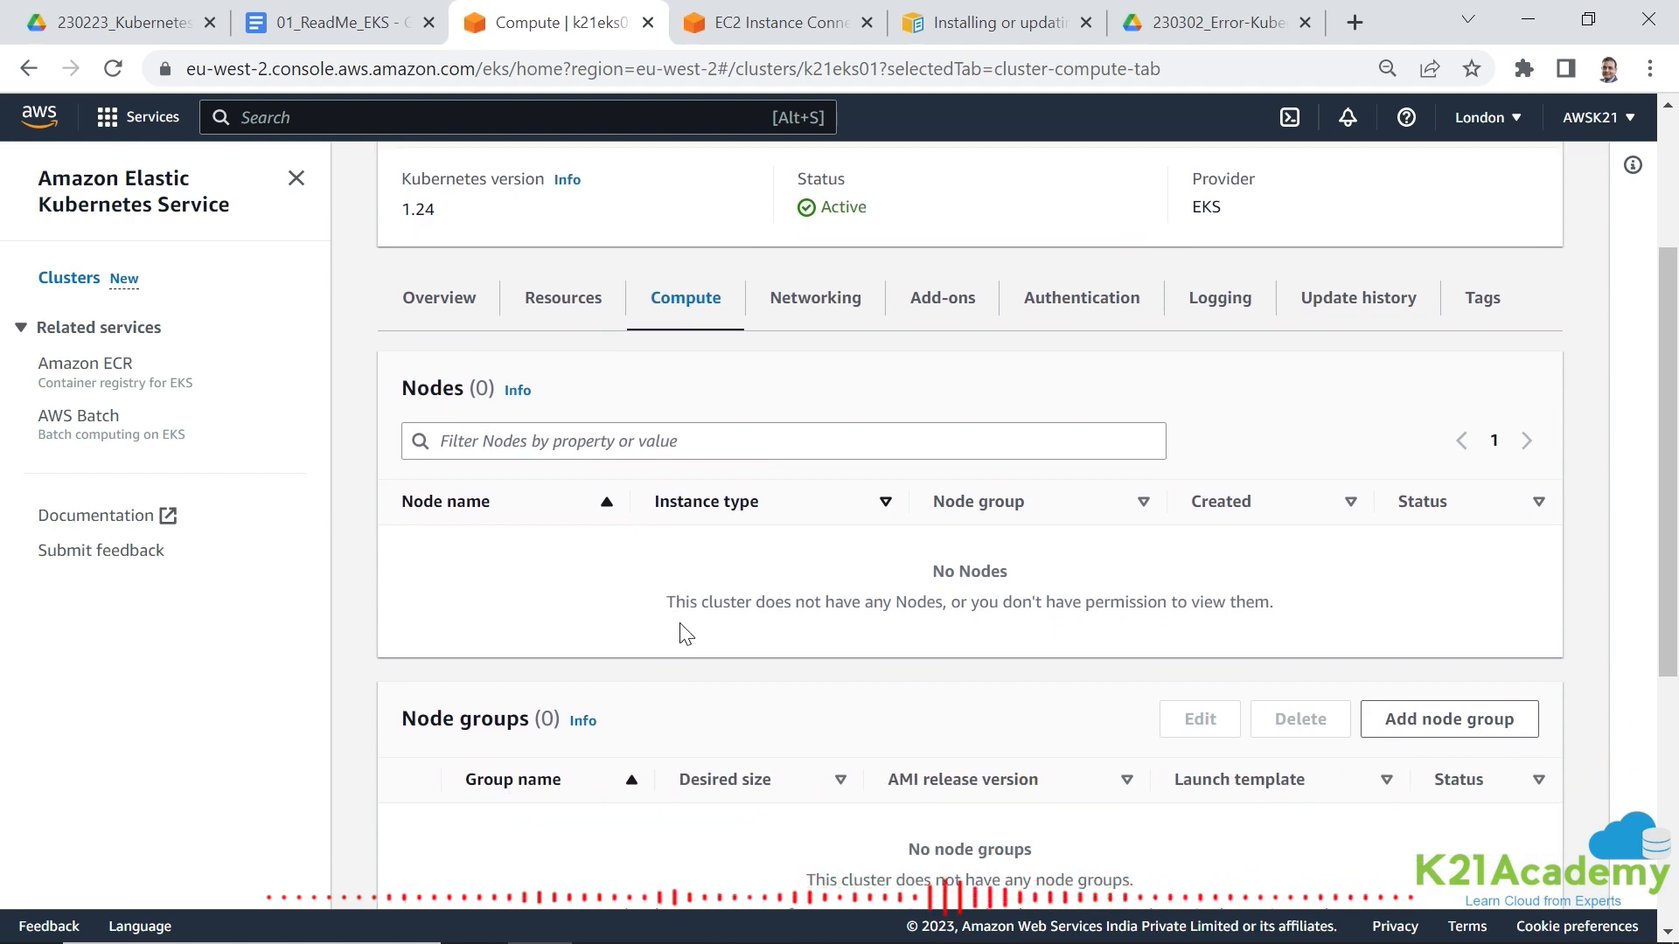
scroll(679, 634, "down", 3)
scroll(679, 636, "up", 5)
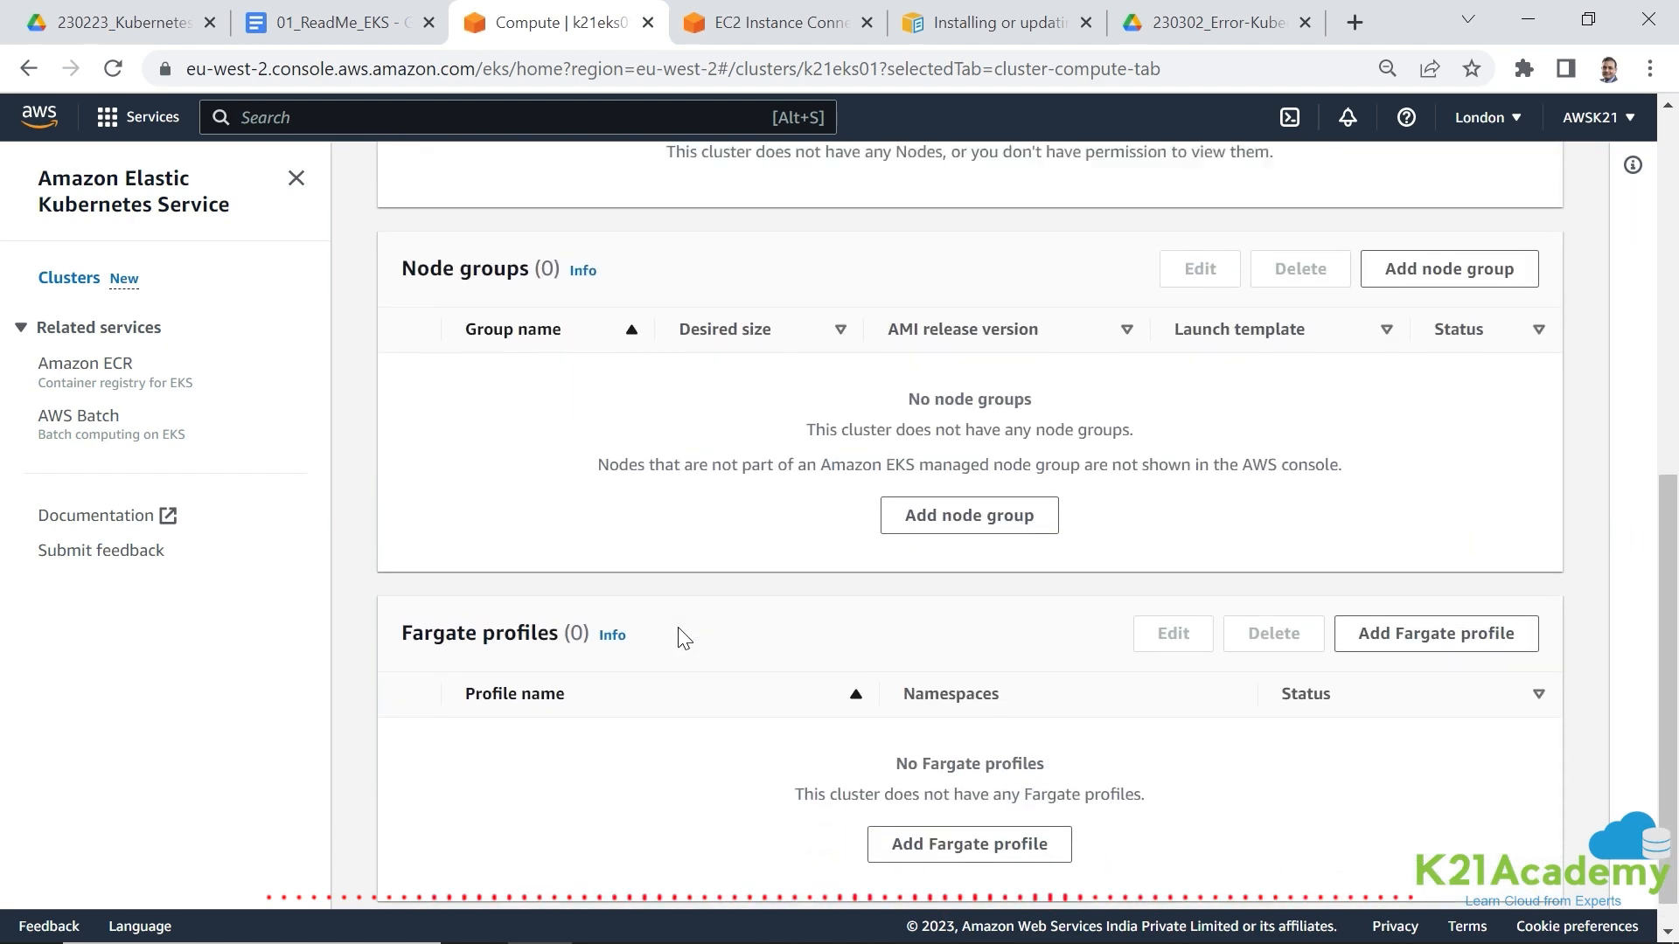
scroll(684, 638, "down", 2)
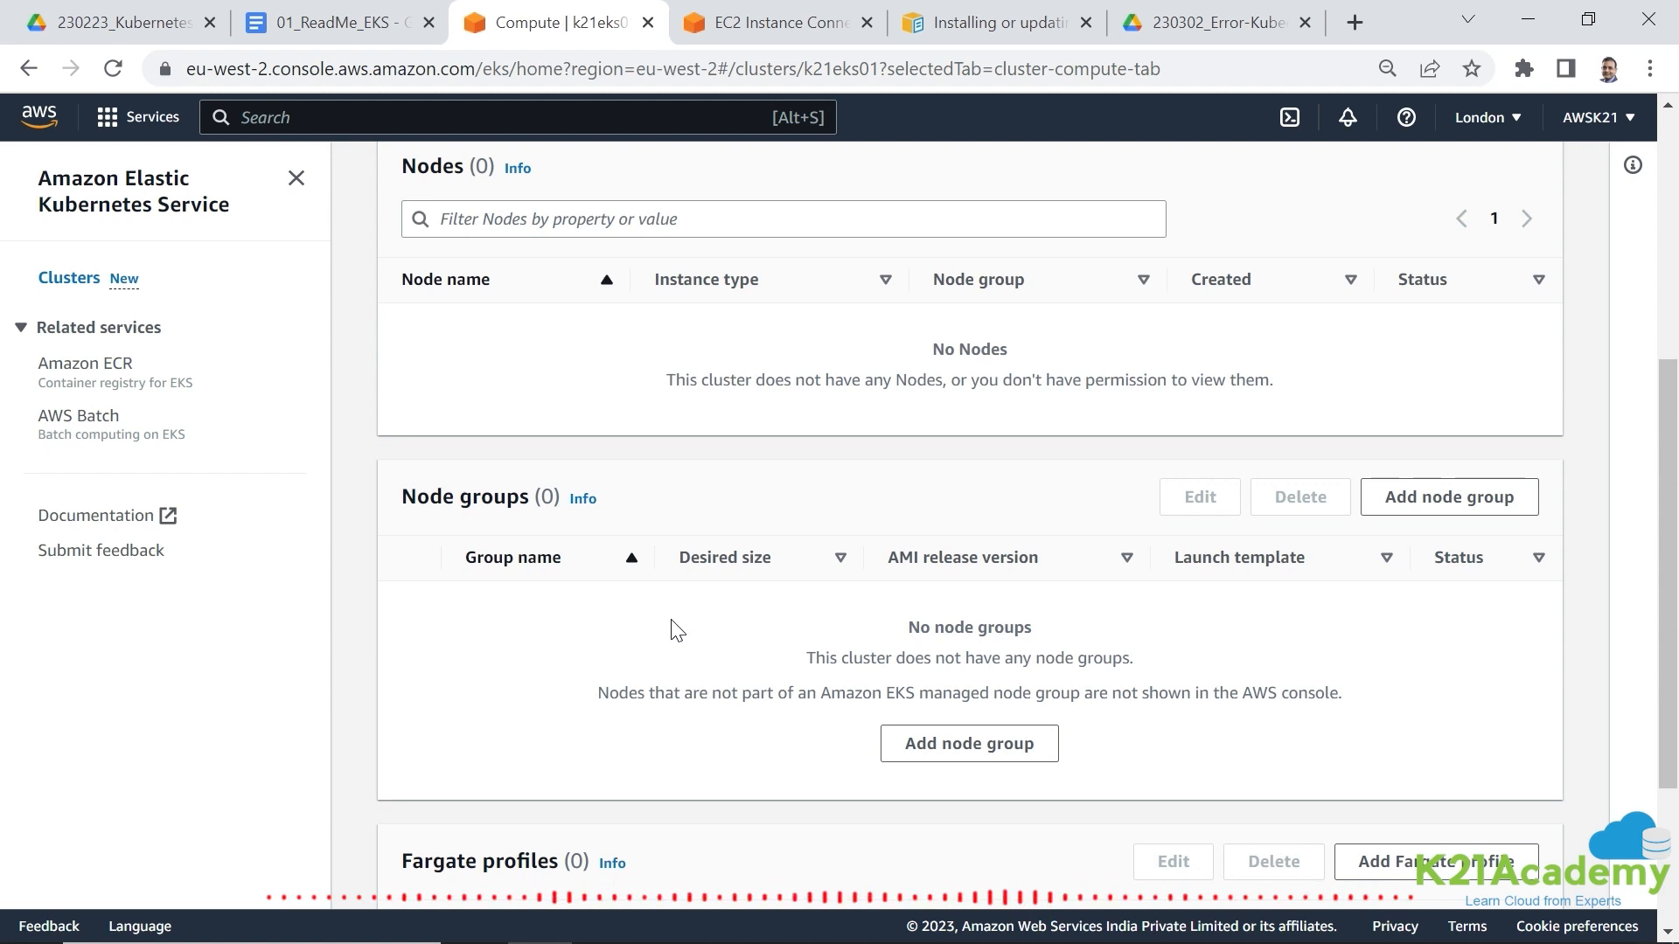
scroll(678, 629, "down", 3)
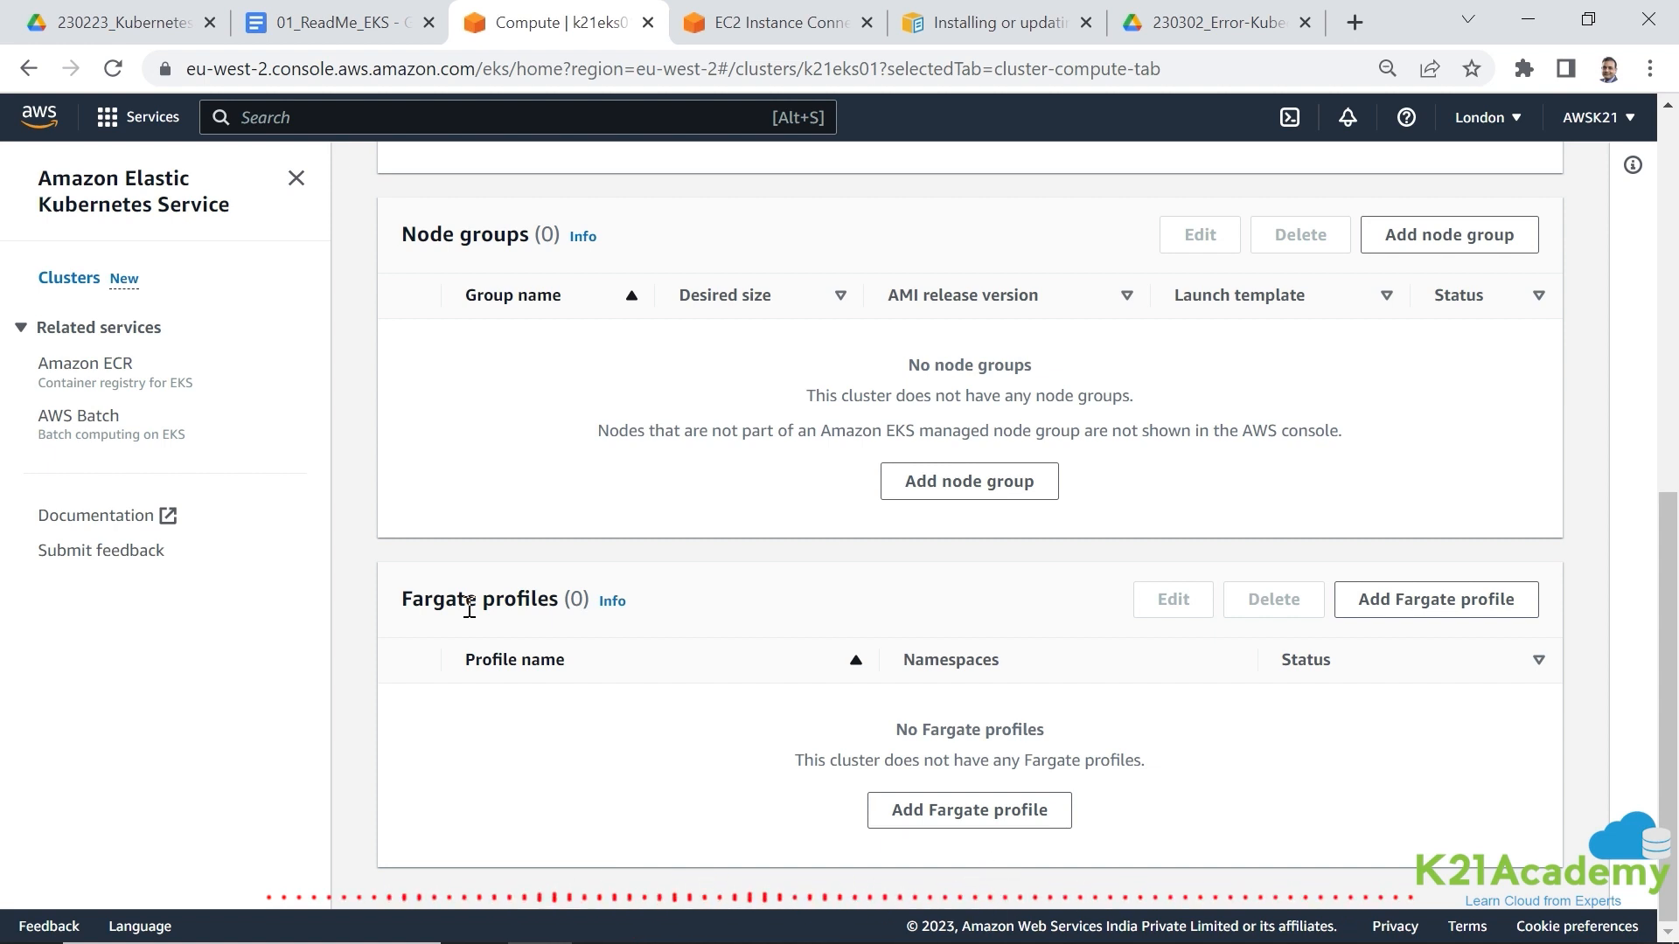
scroll(546, 507, "up", 2)
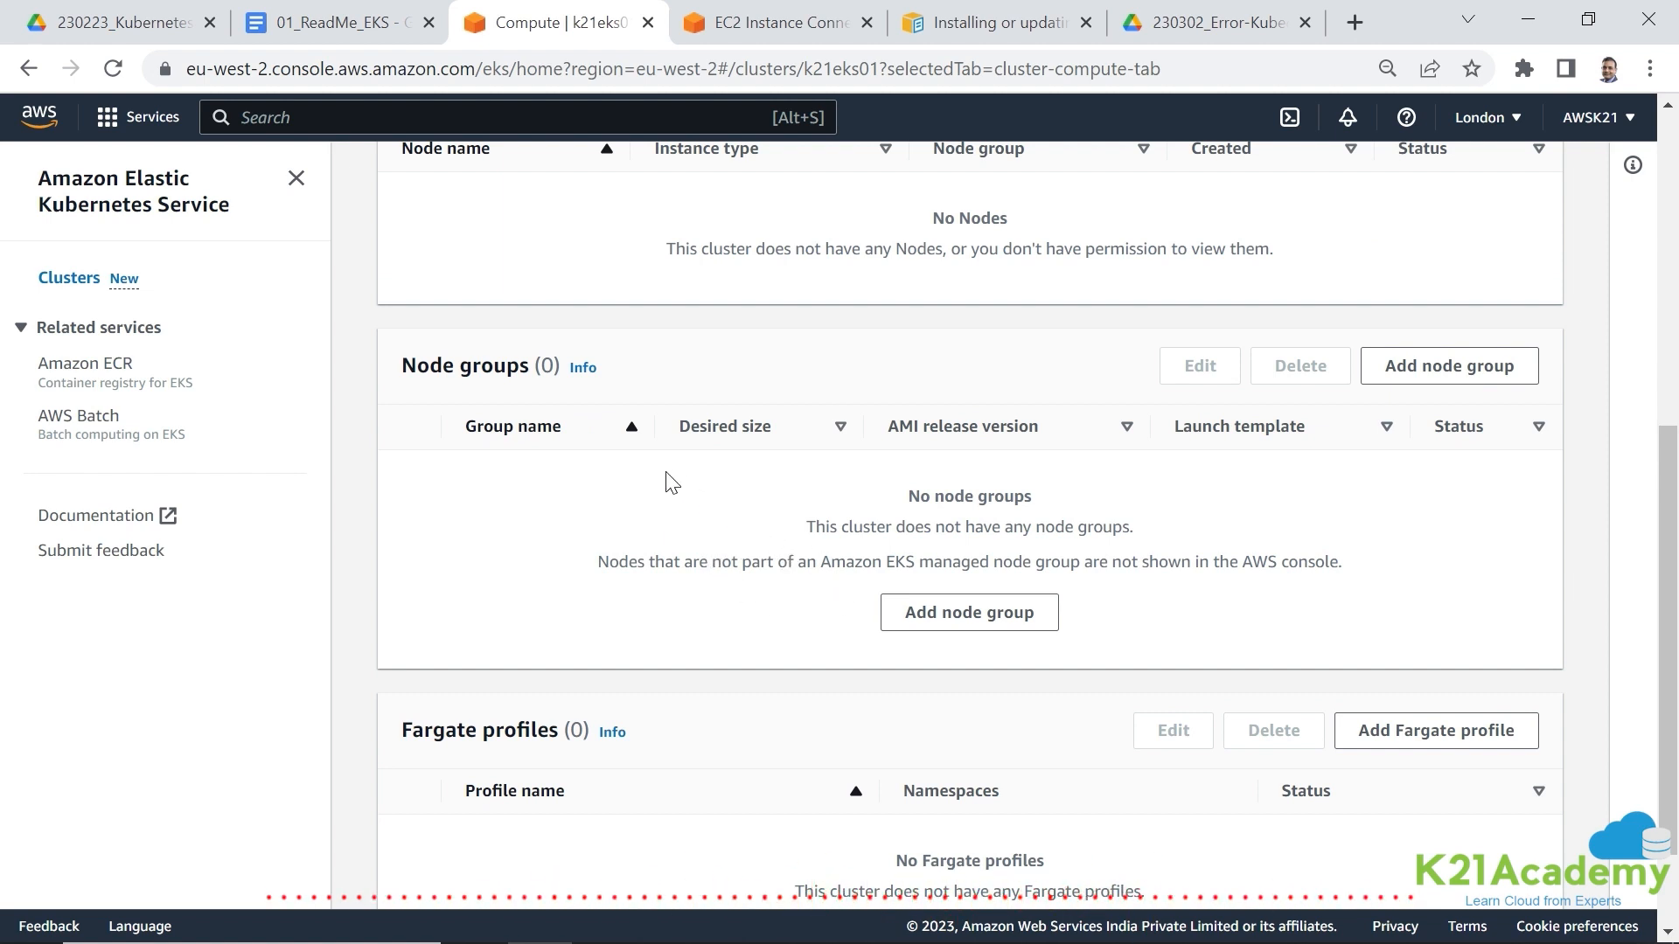
scroll(665, 511, "up", 5)
scroll(702, 570, "down", 3)
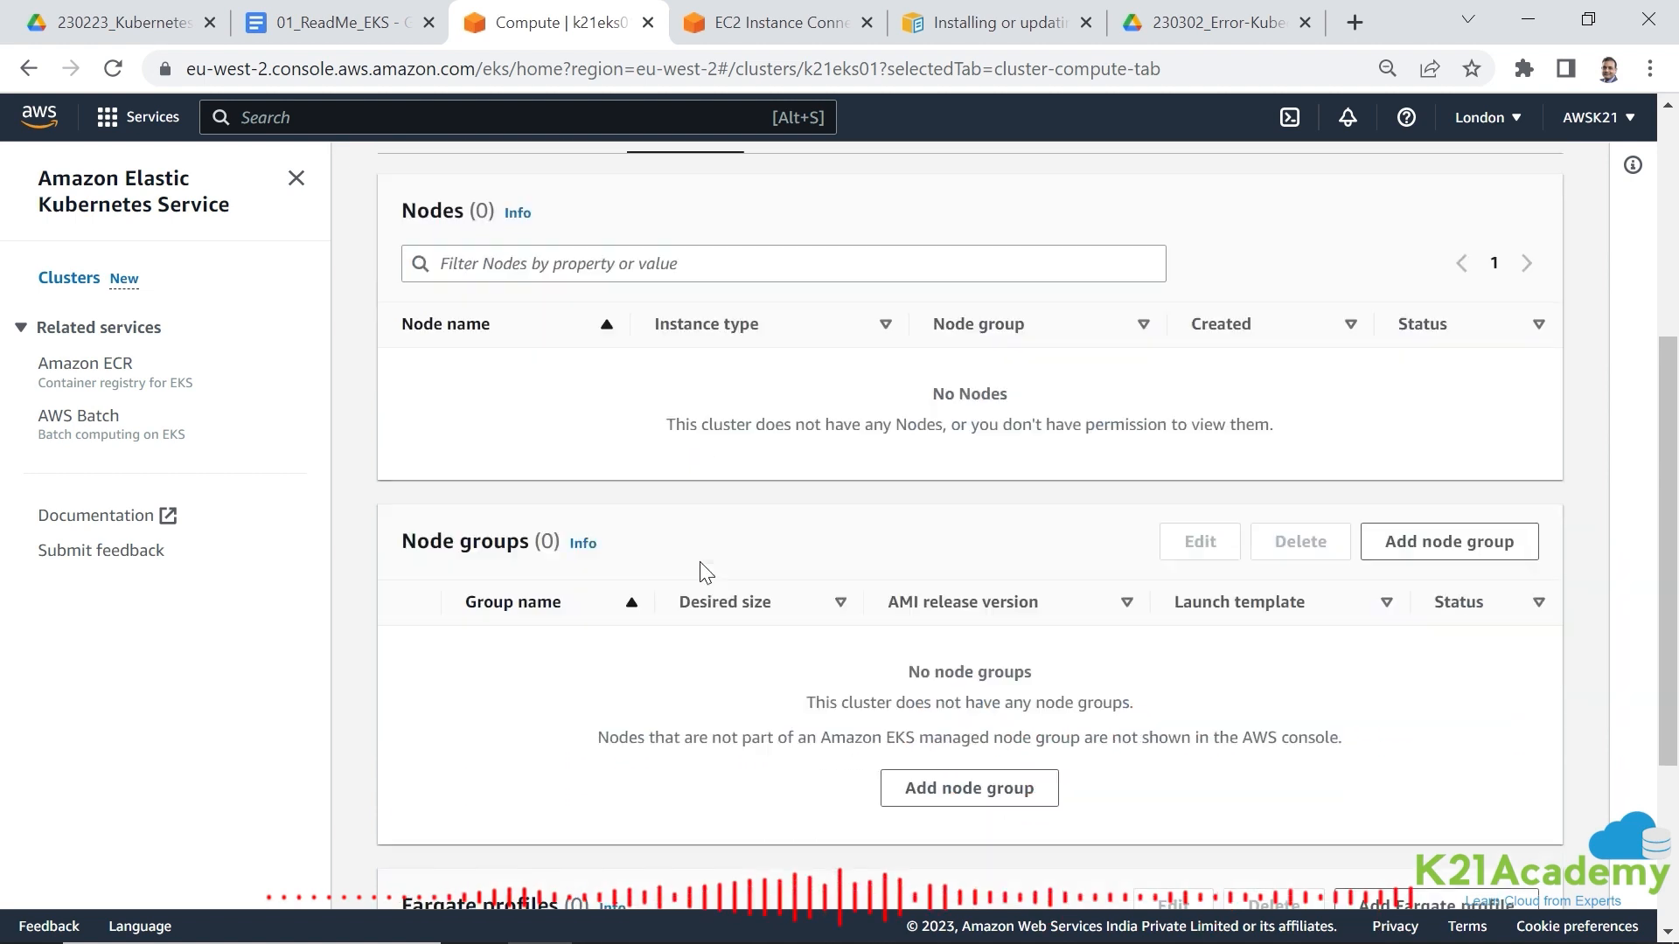
scroll(701, 570, "up", 2)
scroll(962, 616, "down", 3)
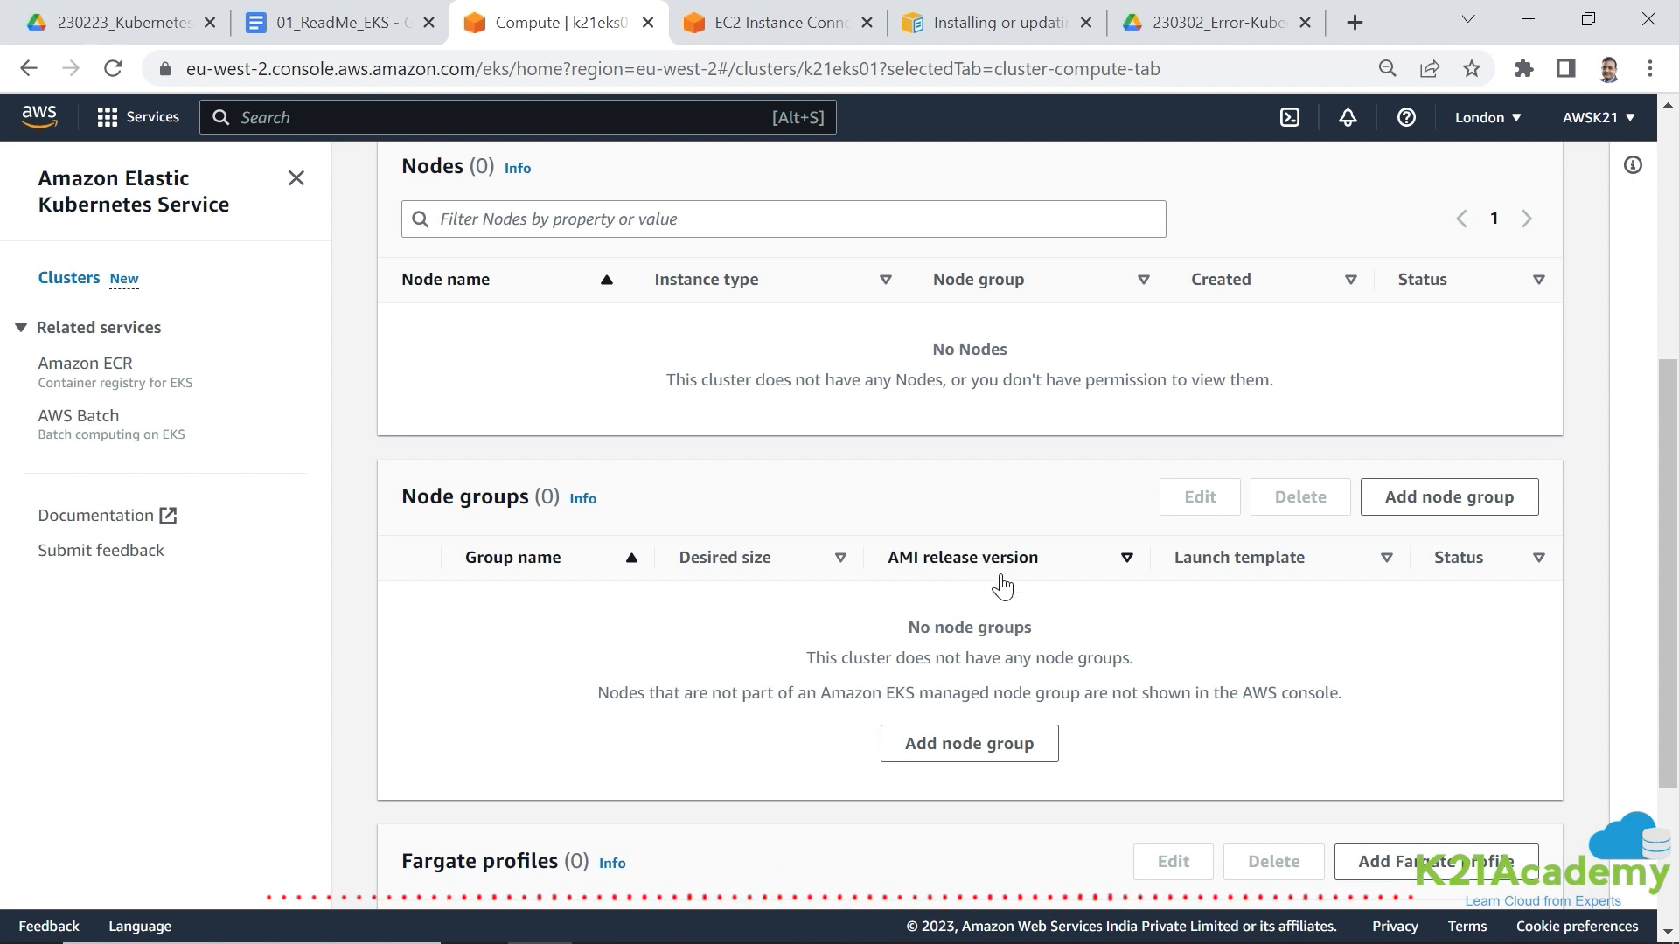
- Start adding a node group to the k21eks01 cluster and check the Word guide's instructions for configuring it
left_click(962, 747)
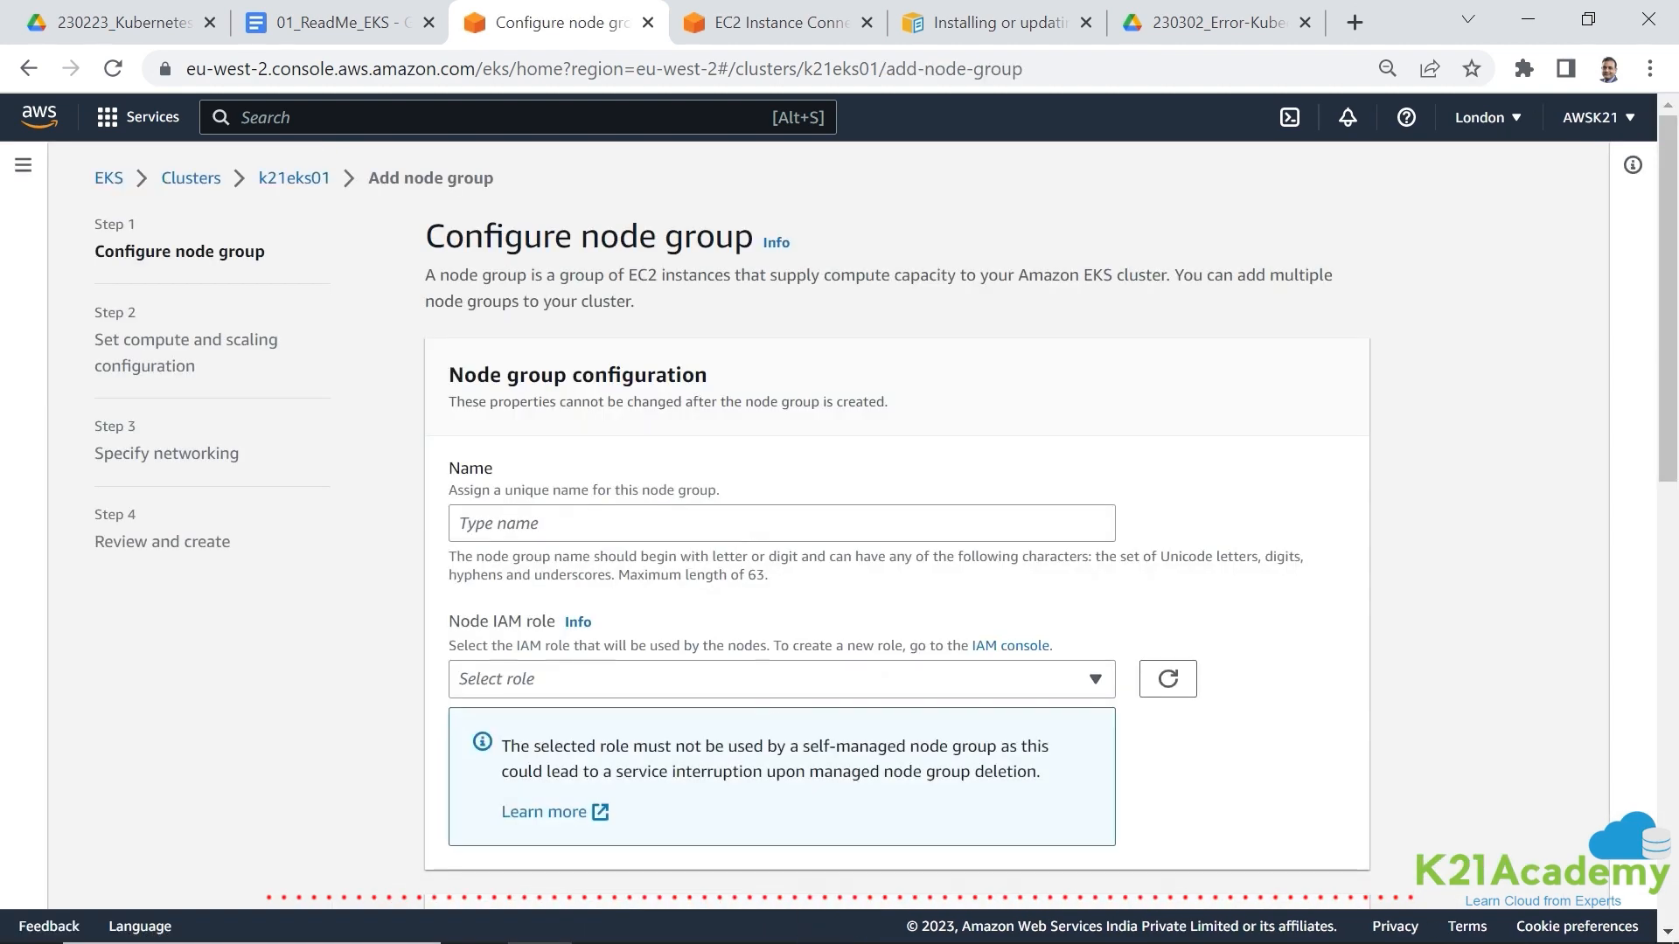
mouse_move(803, 936)
left_click(859, 918)
scroll(603, 700, "down", 3)
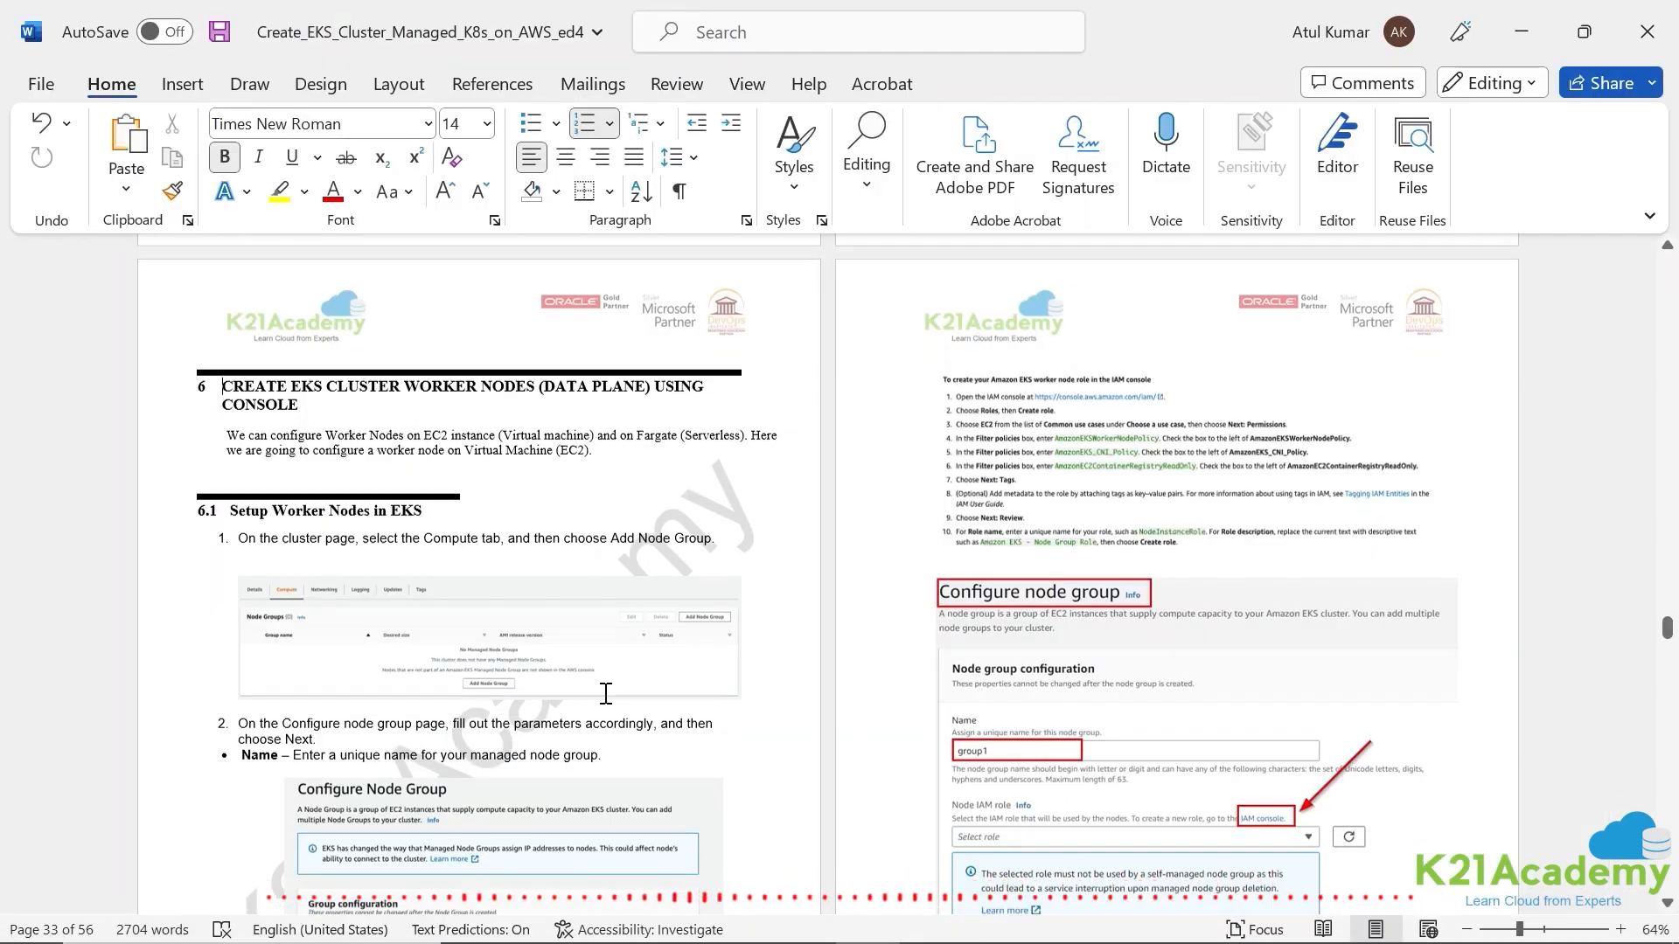
scroll(603, 700, "down", 1)
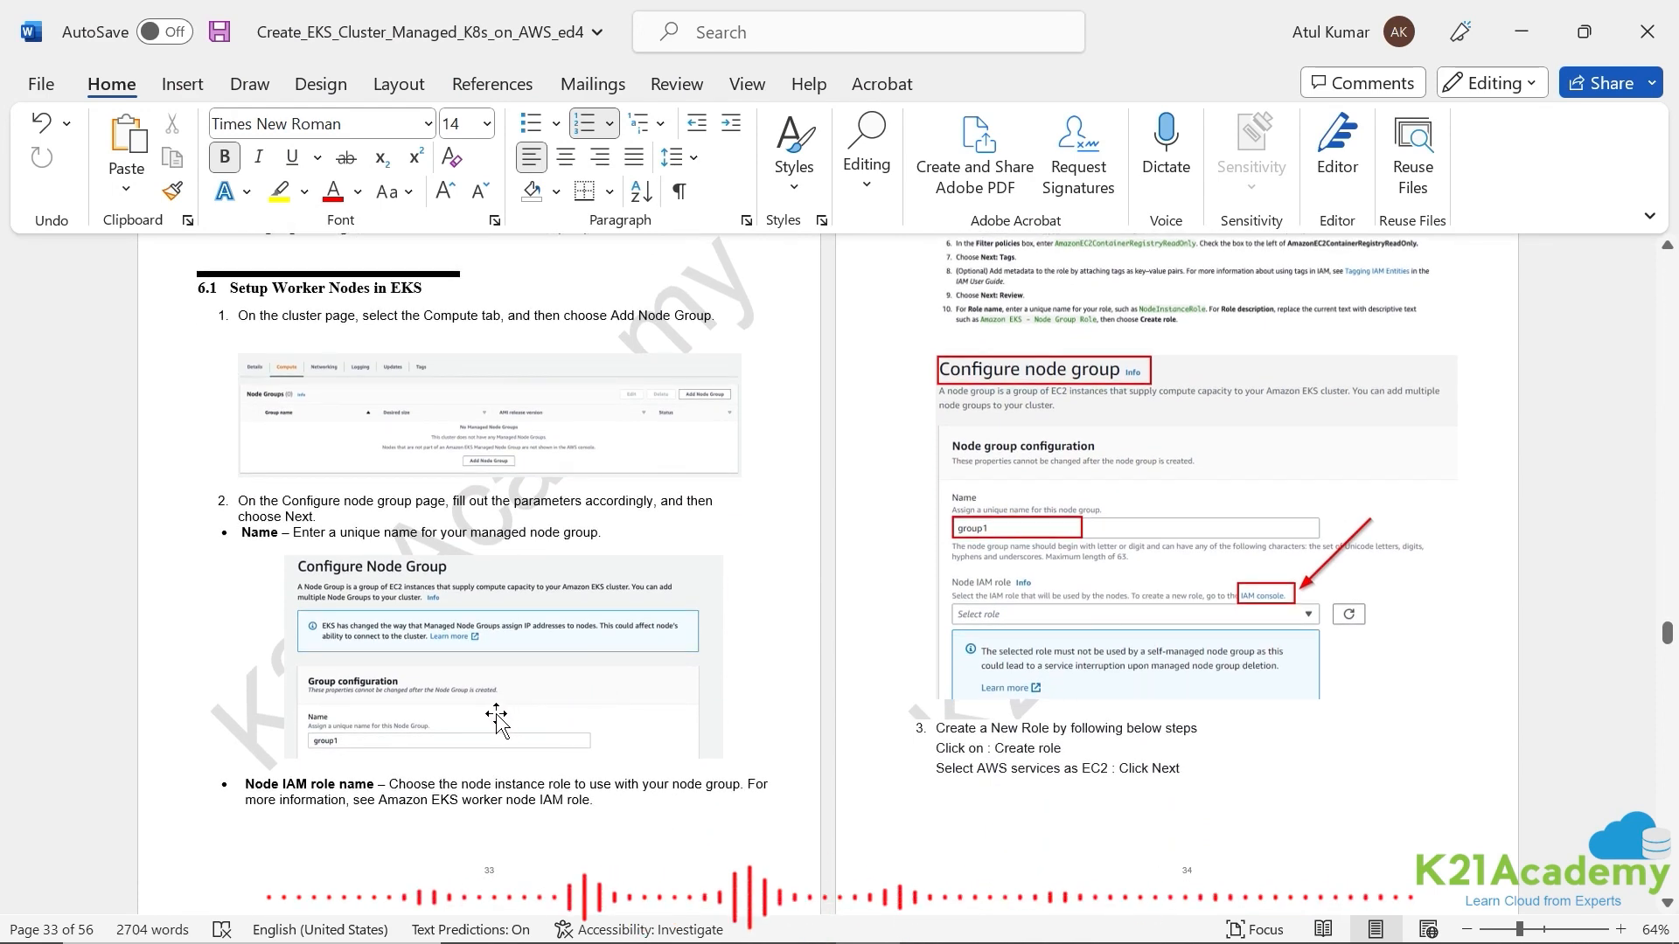
key("alt+Tab")
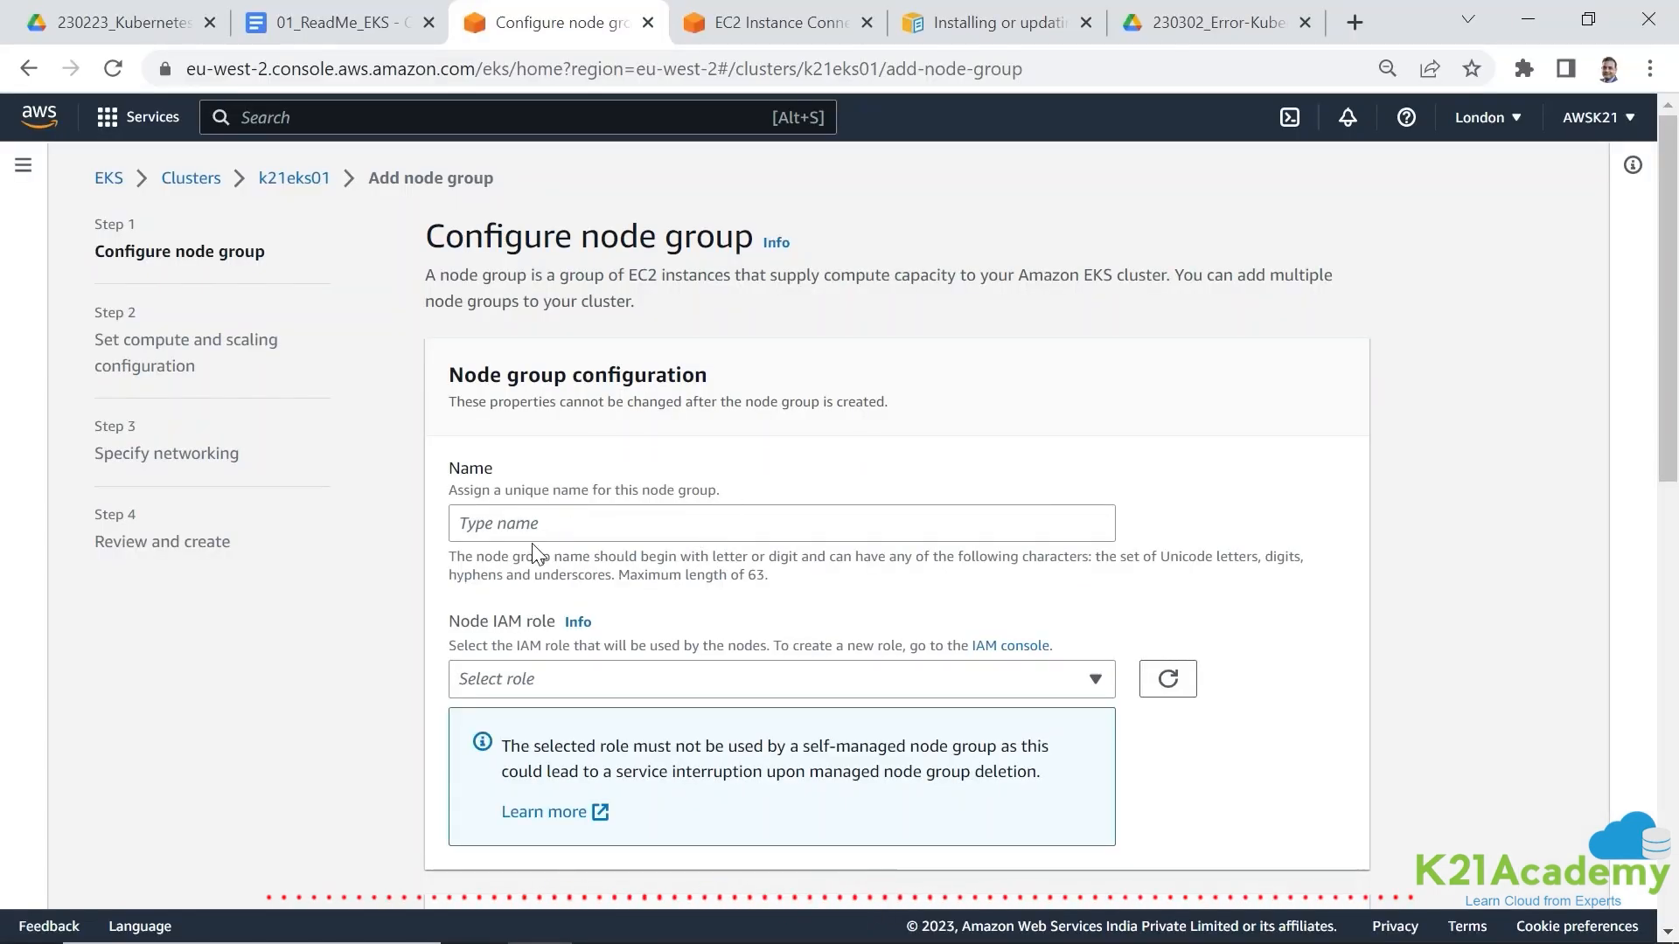
- Name the node group group01 and check which node IAM roles are available
left_click(504, 525)
type("group")
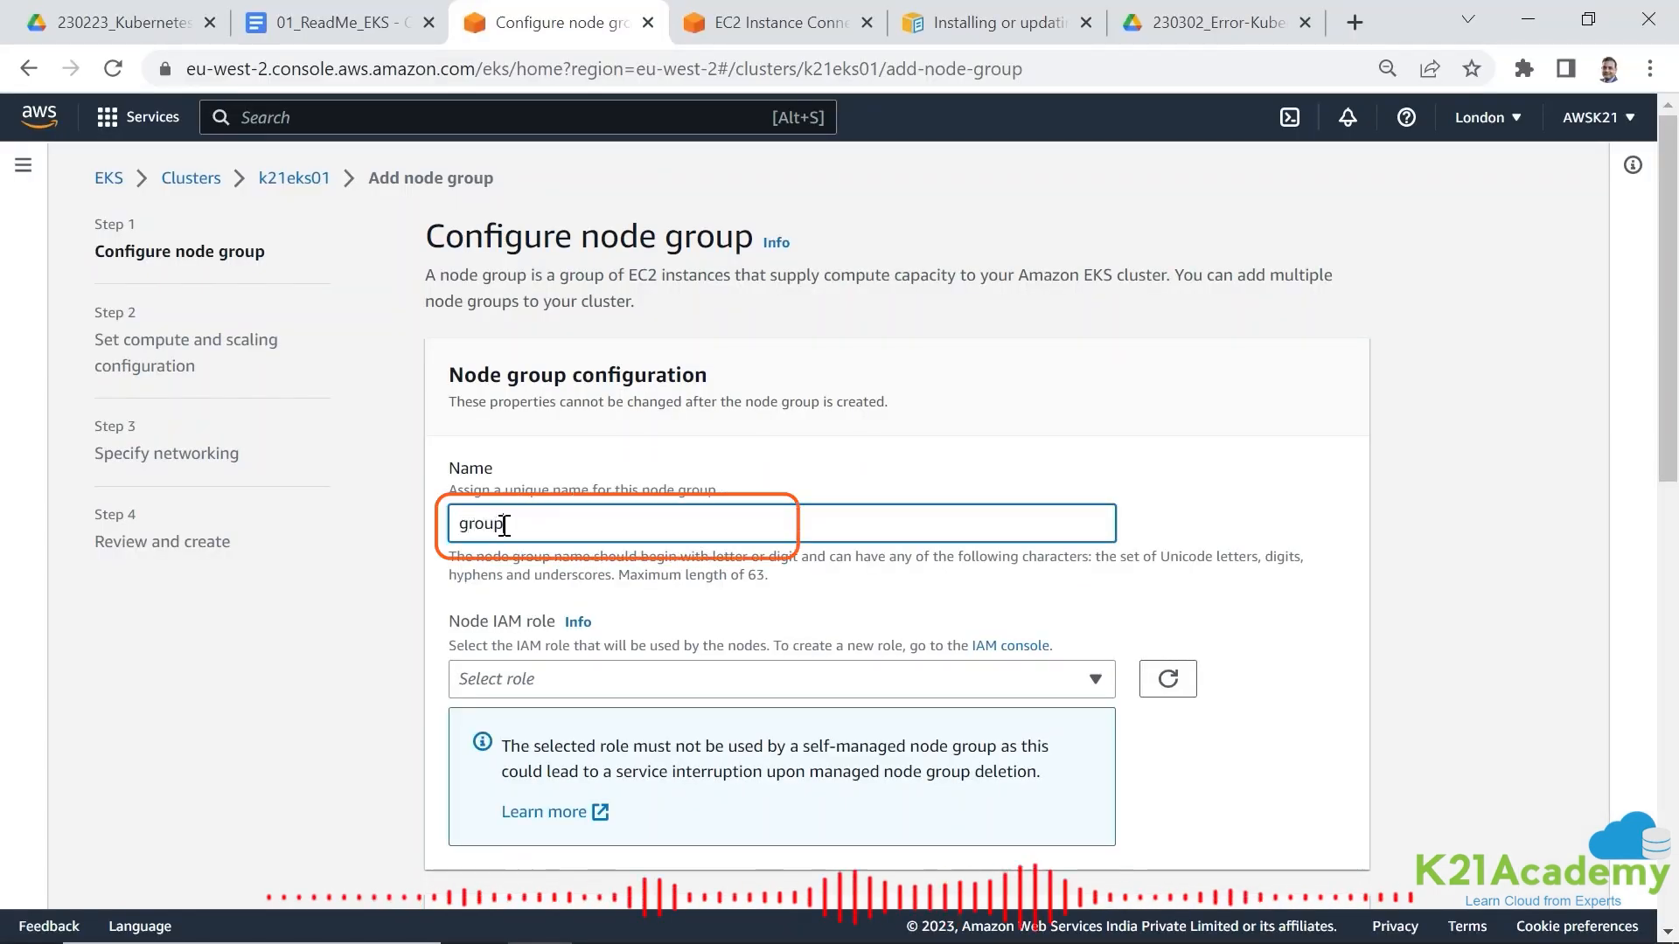
type("01")
scroll(610, 560, "down", 1)
left_click(611, 549)
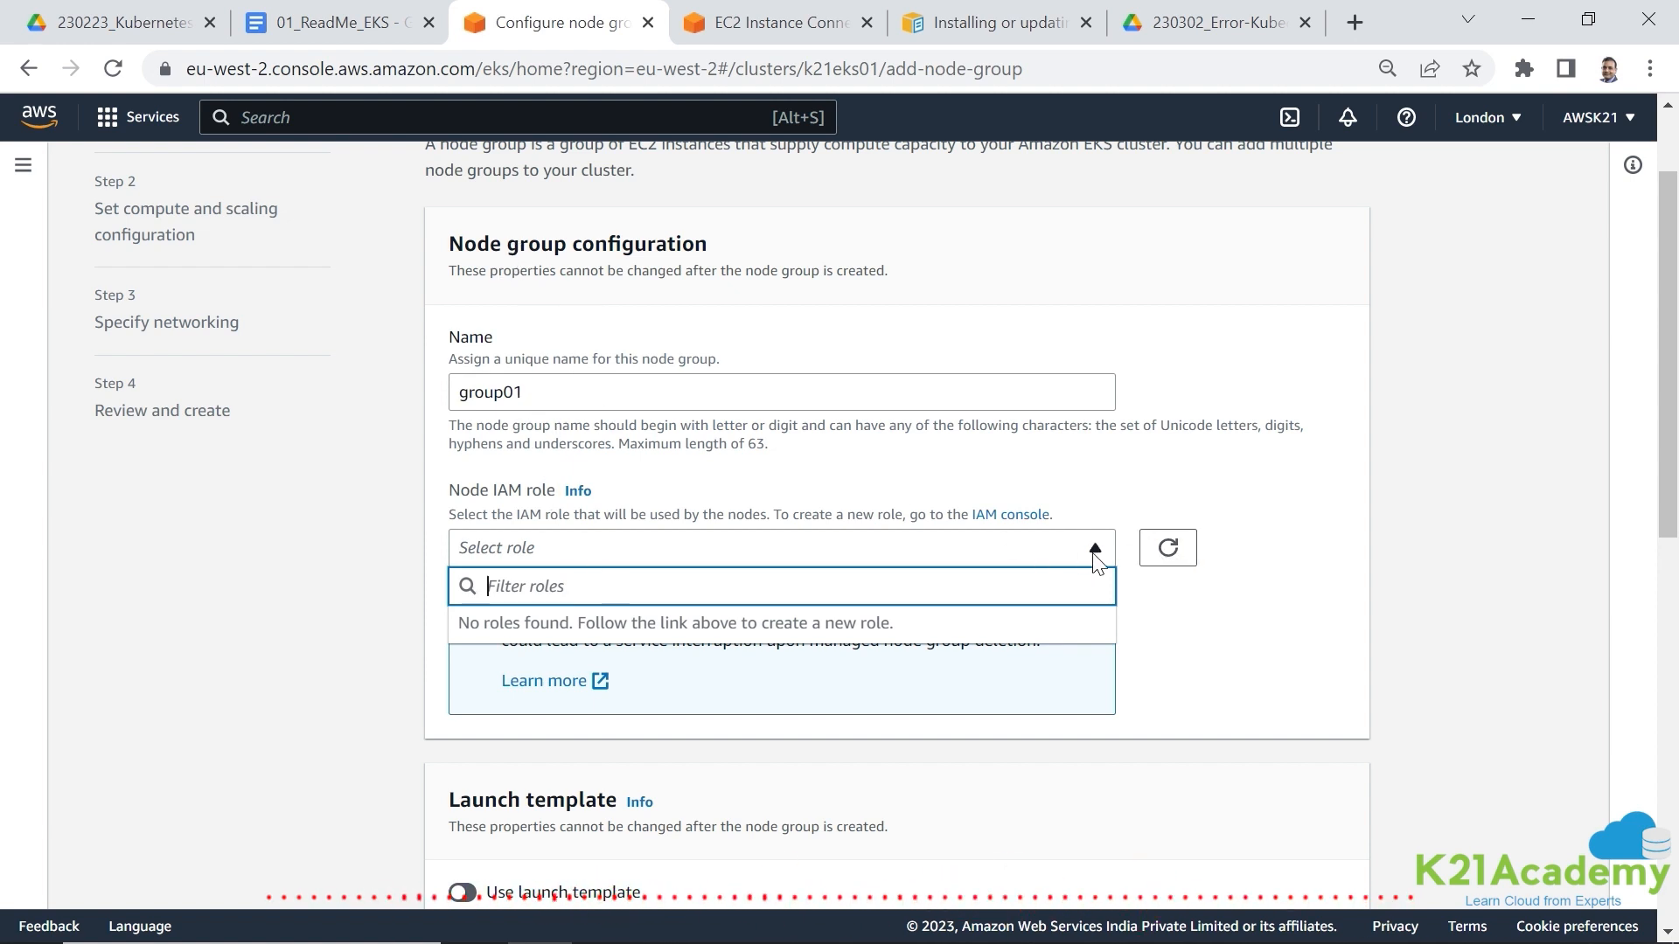
left_click(1314, 682)
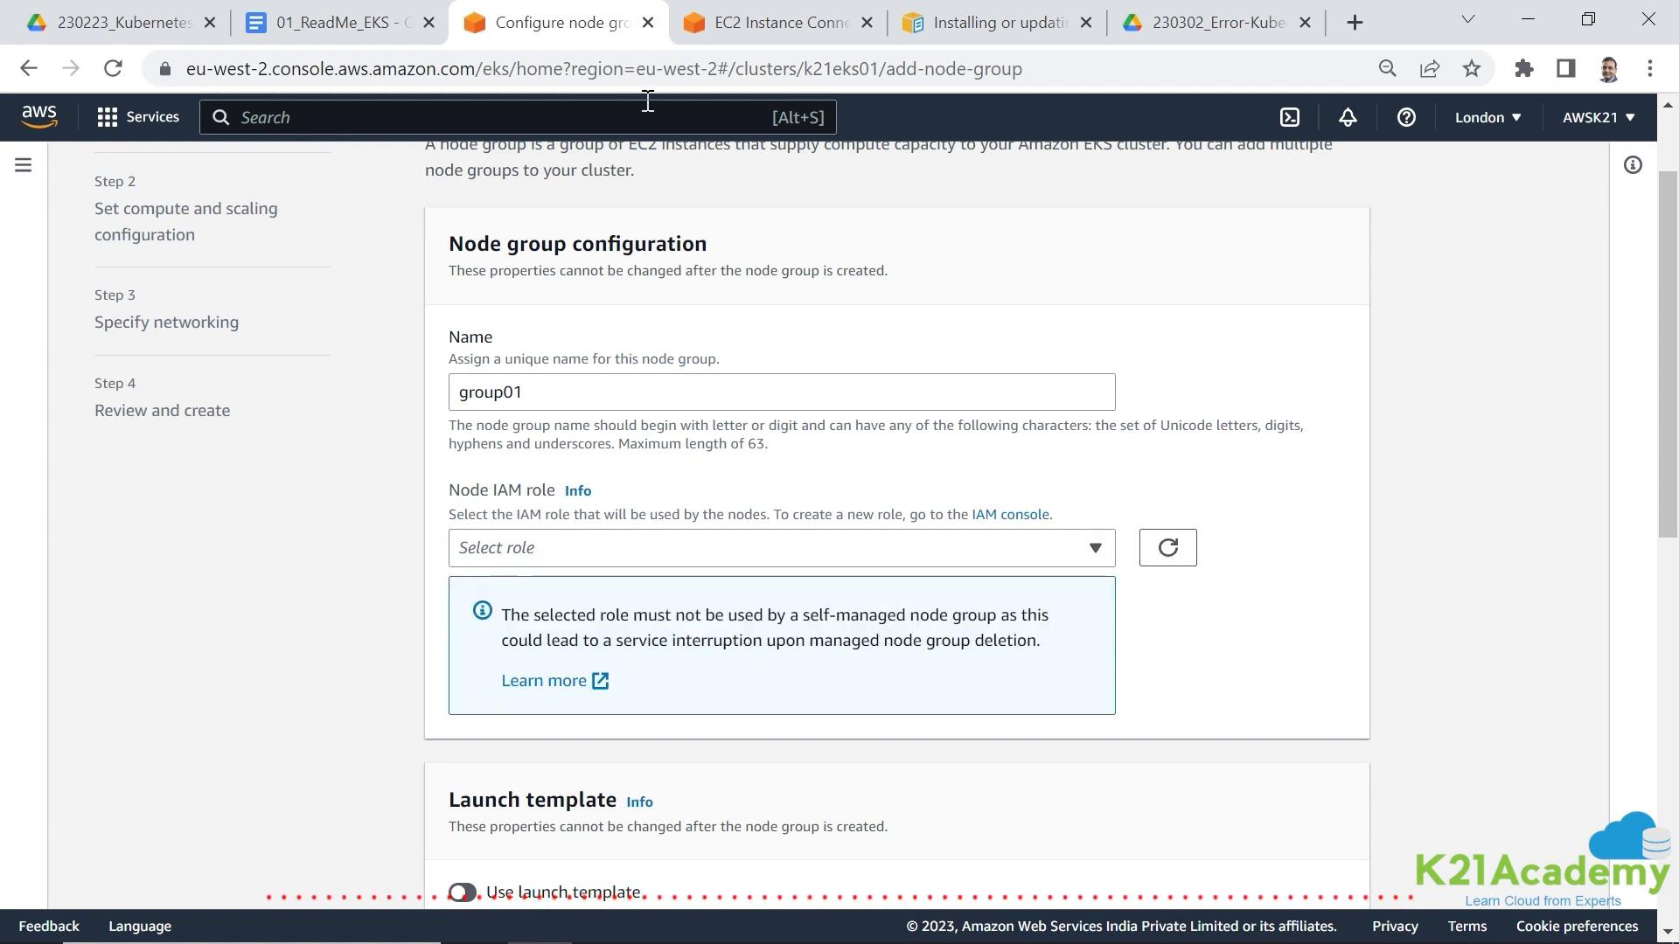
- Open console.aws.amazon.com in a new browser tab, keeping the node group configuration page open
left_click(724, 26)
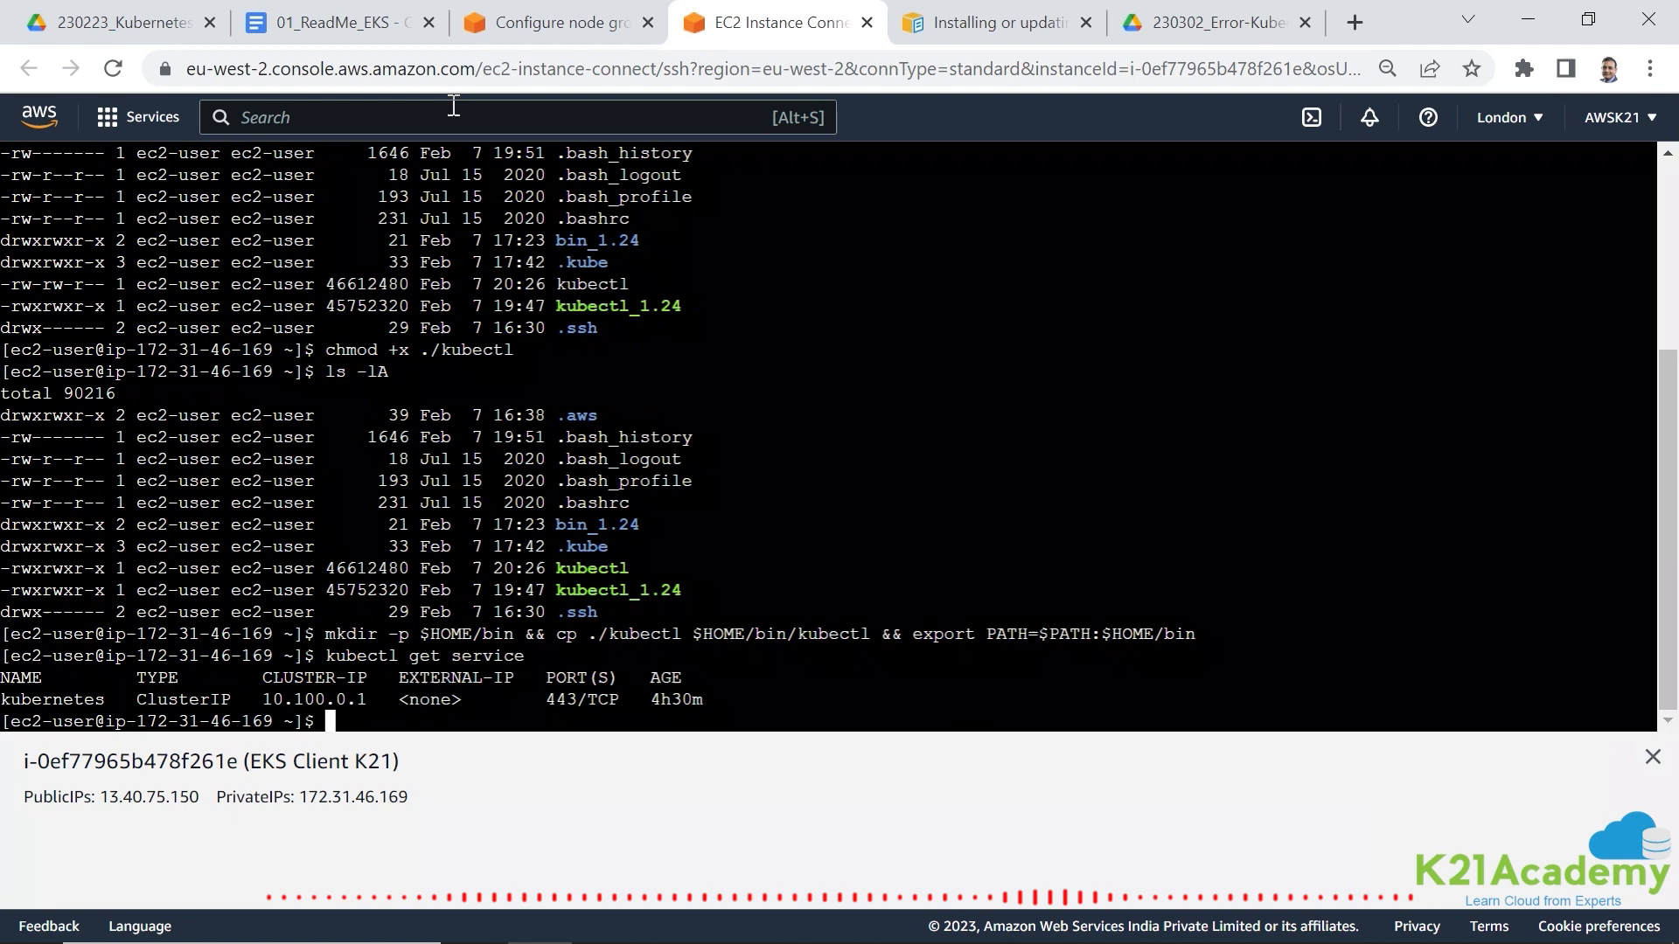
left_click(576, 30)
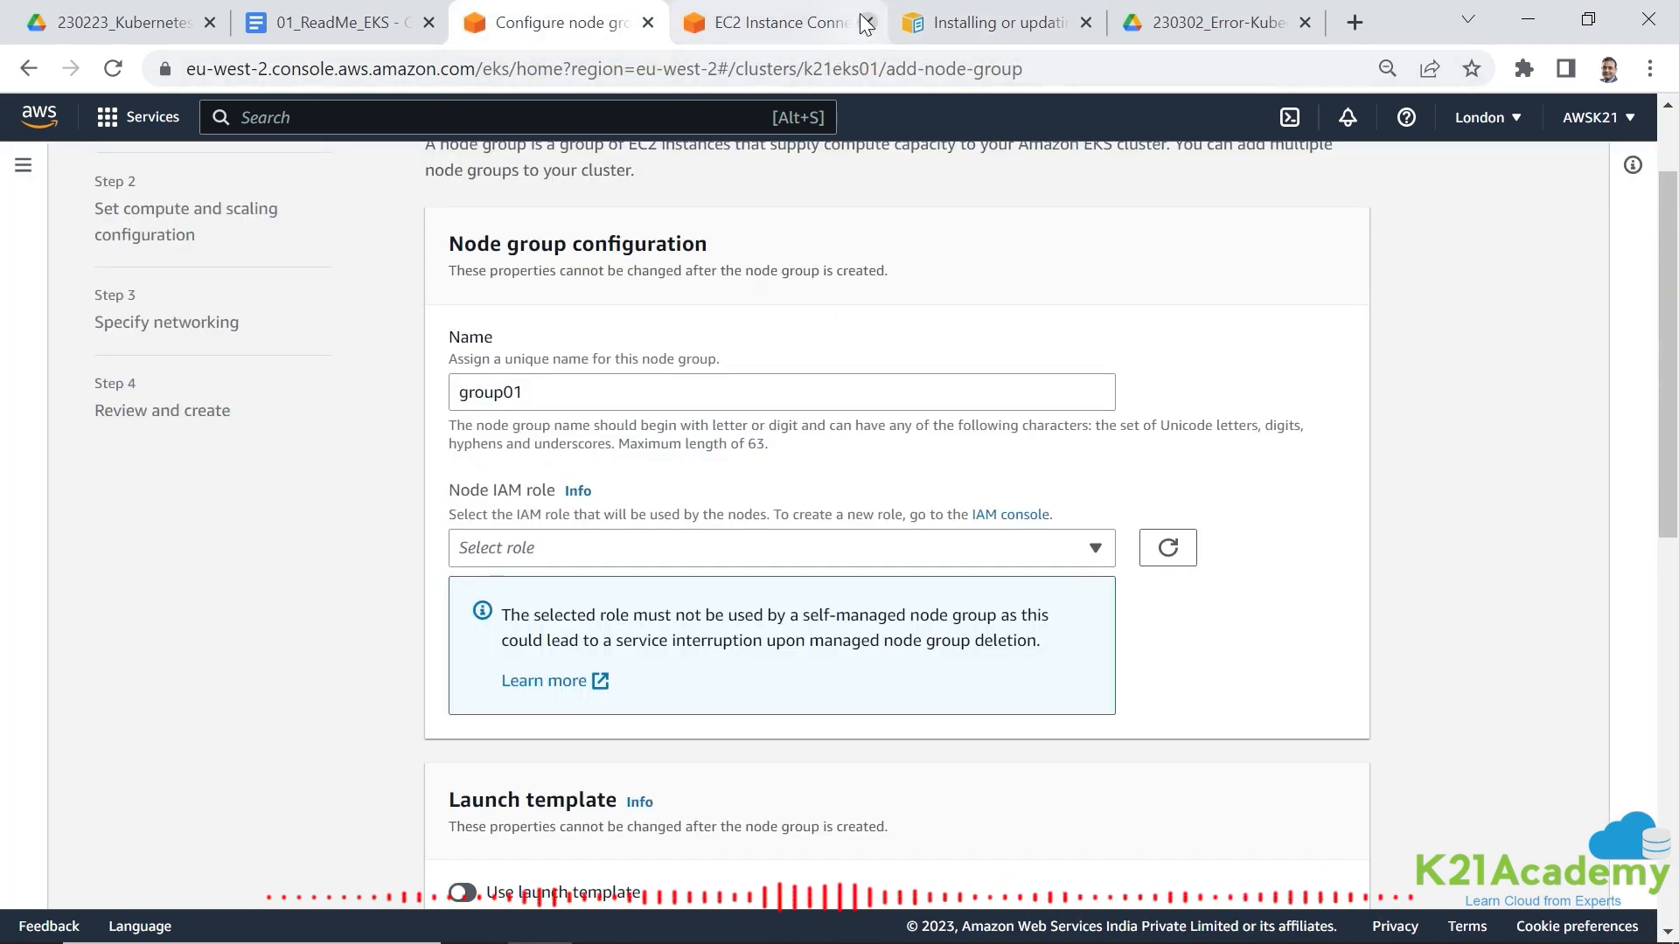
left_click(1347, 21)
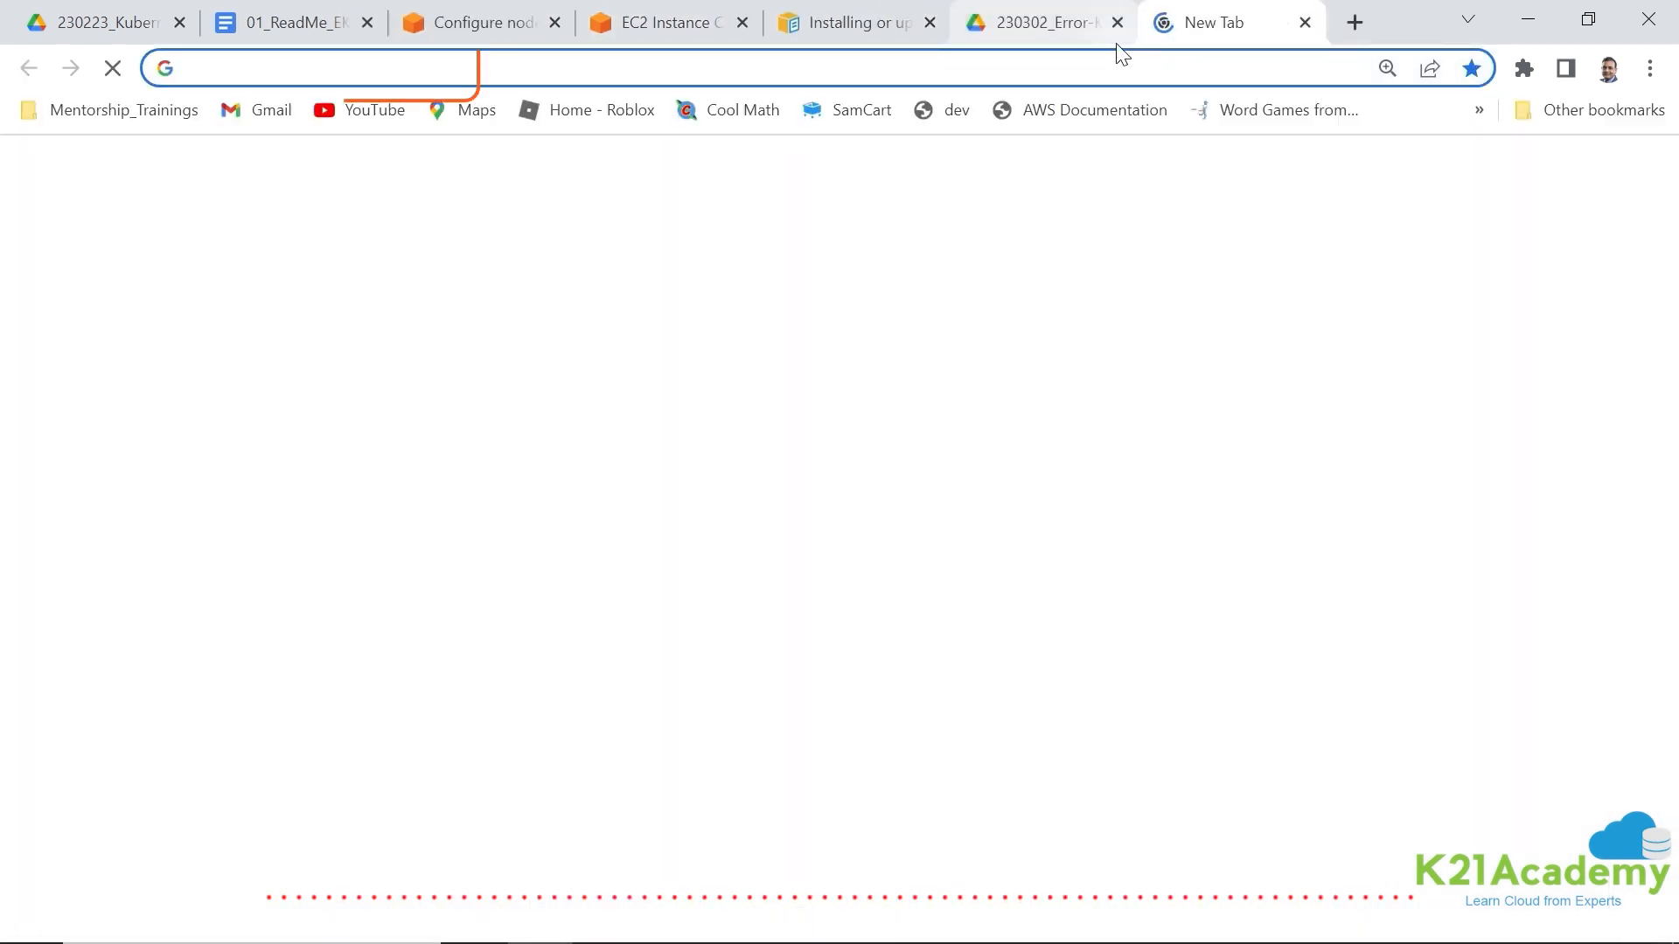
type("console.aws.amazon.com")
key("Return")
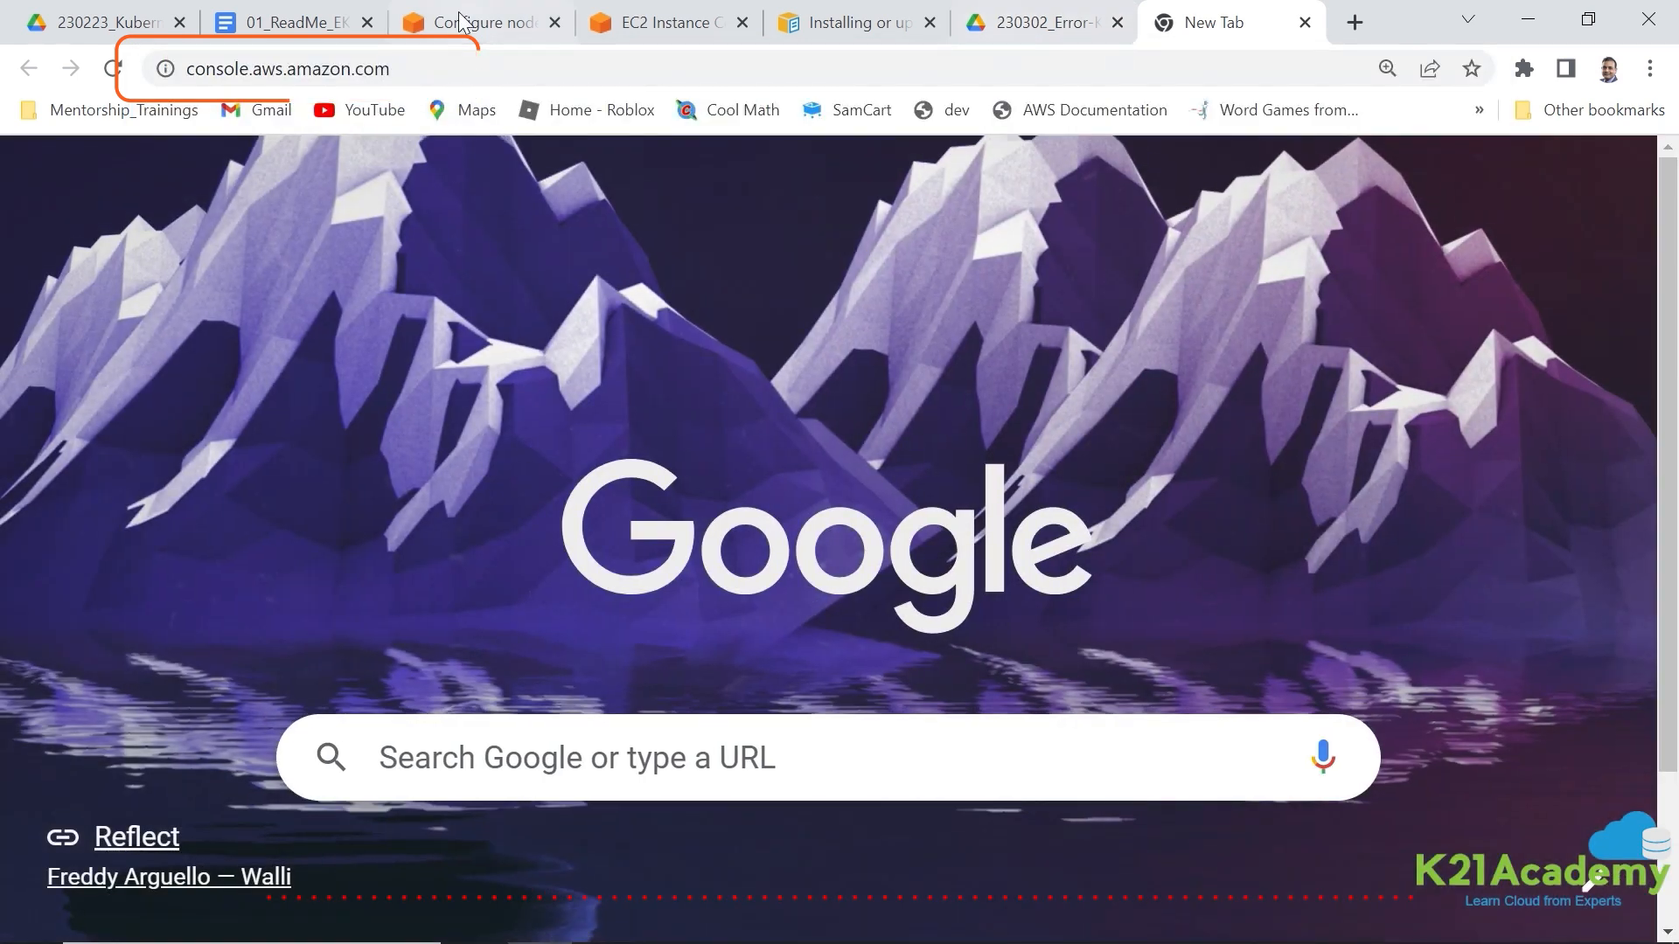
left_click(477, 23)
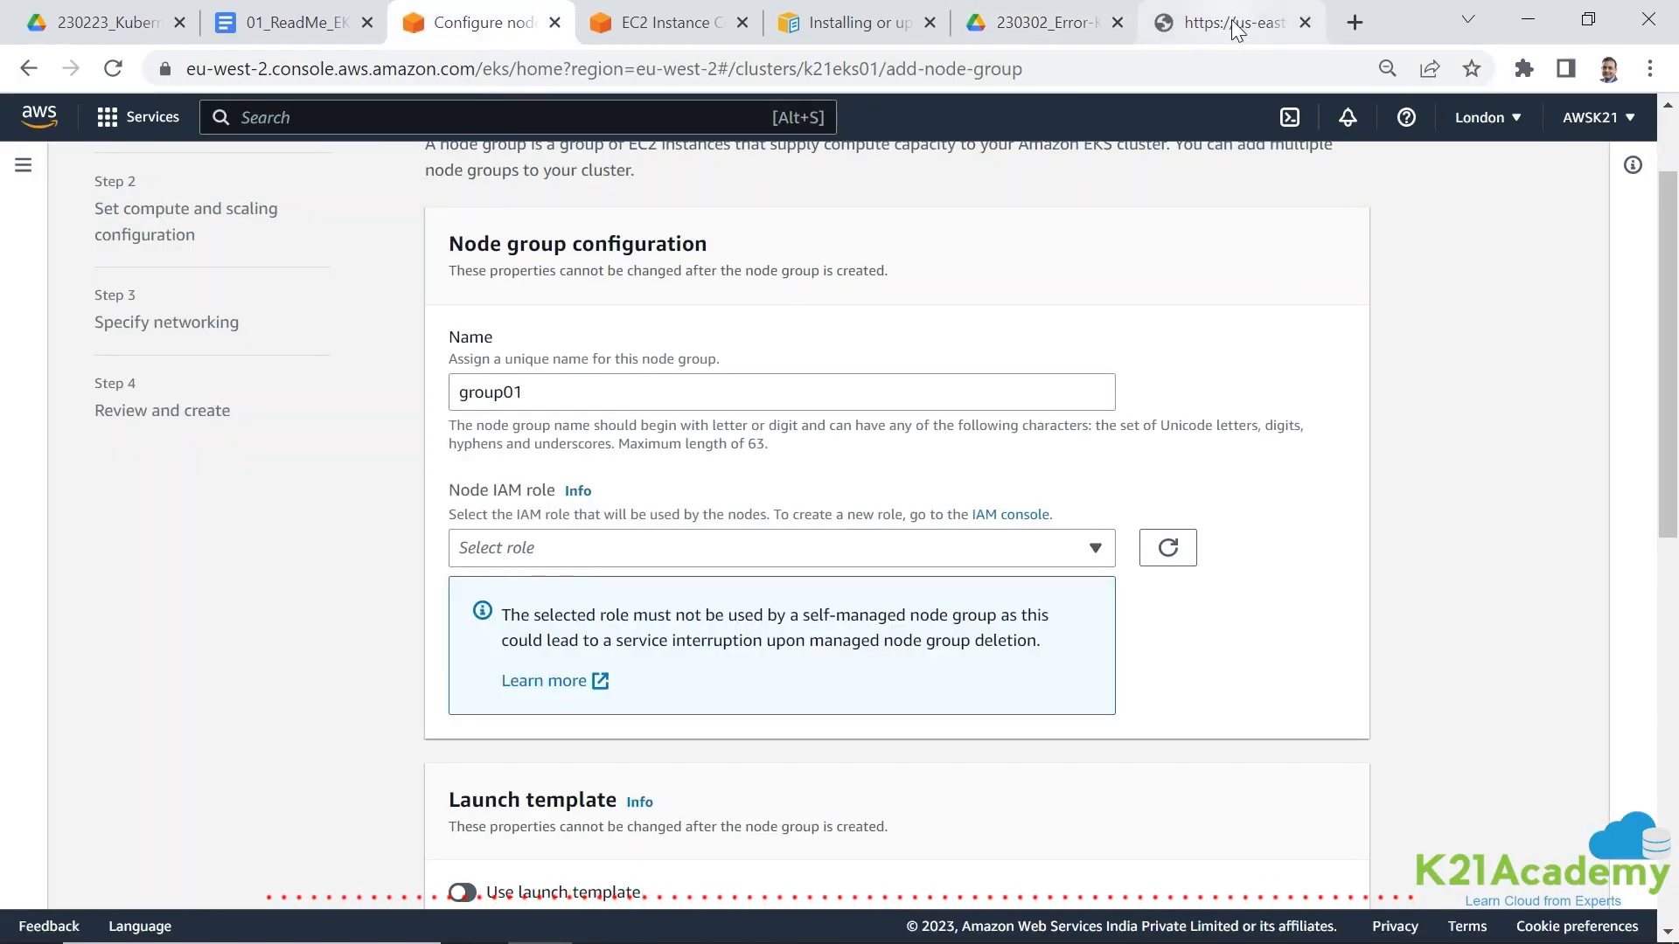
left_click(1207, 23)
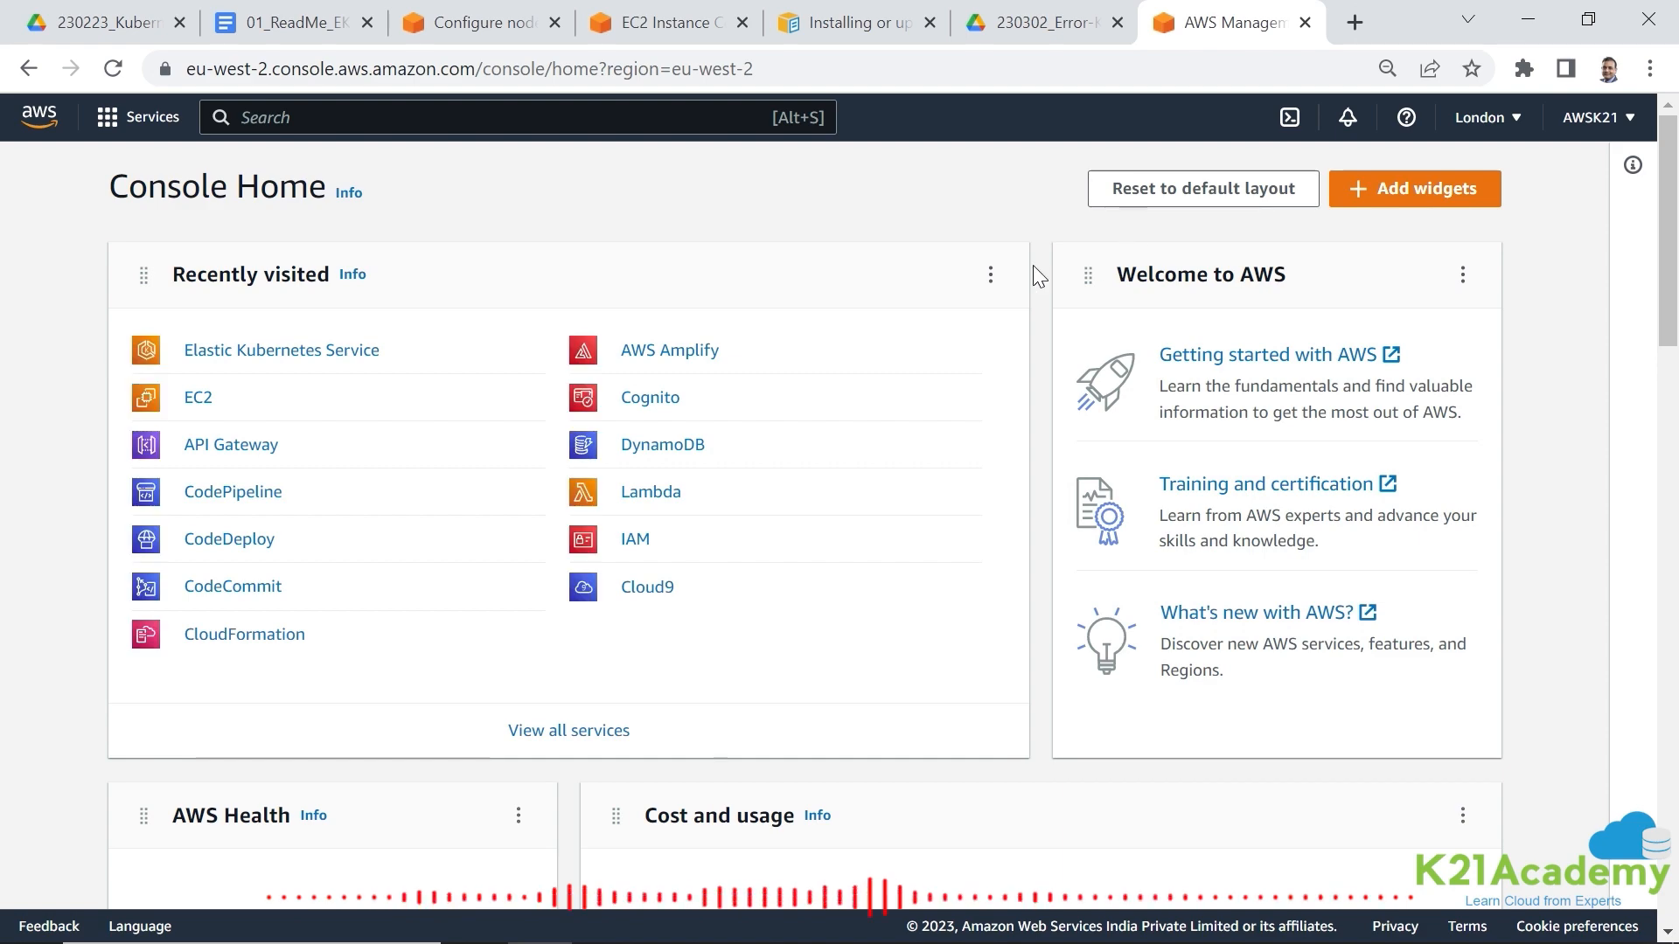
- Search for the IAM service and open its list of roles
left_click(442, 117)
type("IAM")
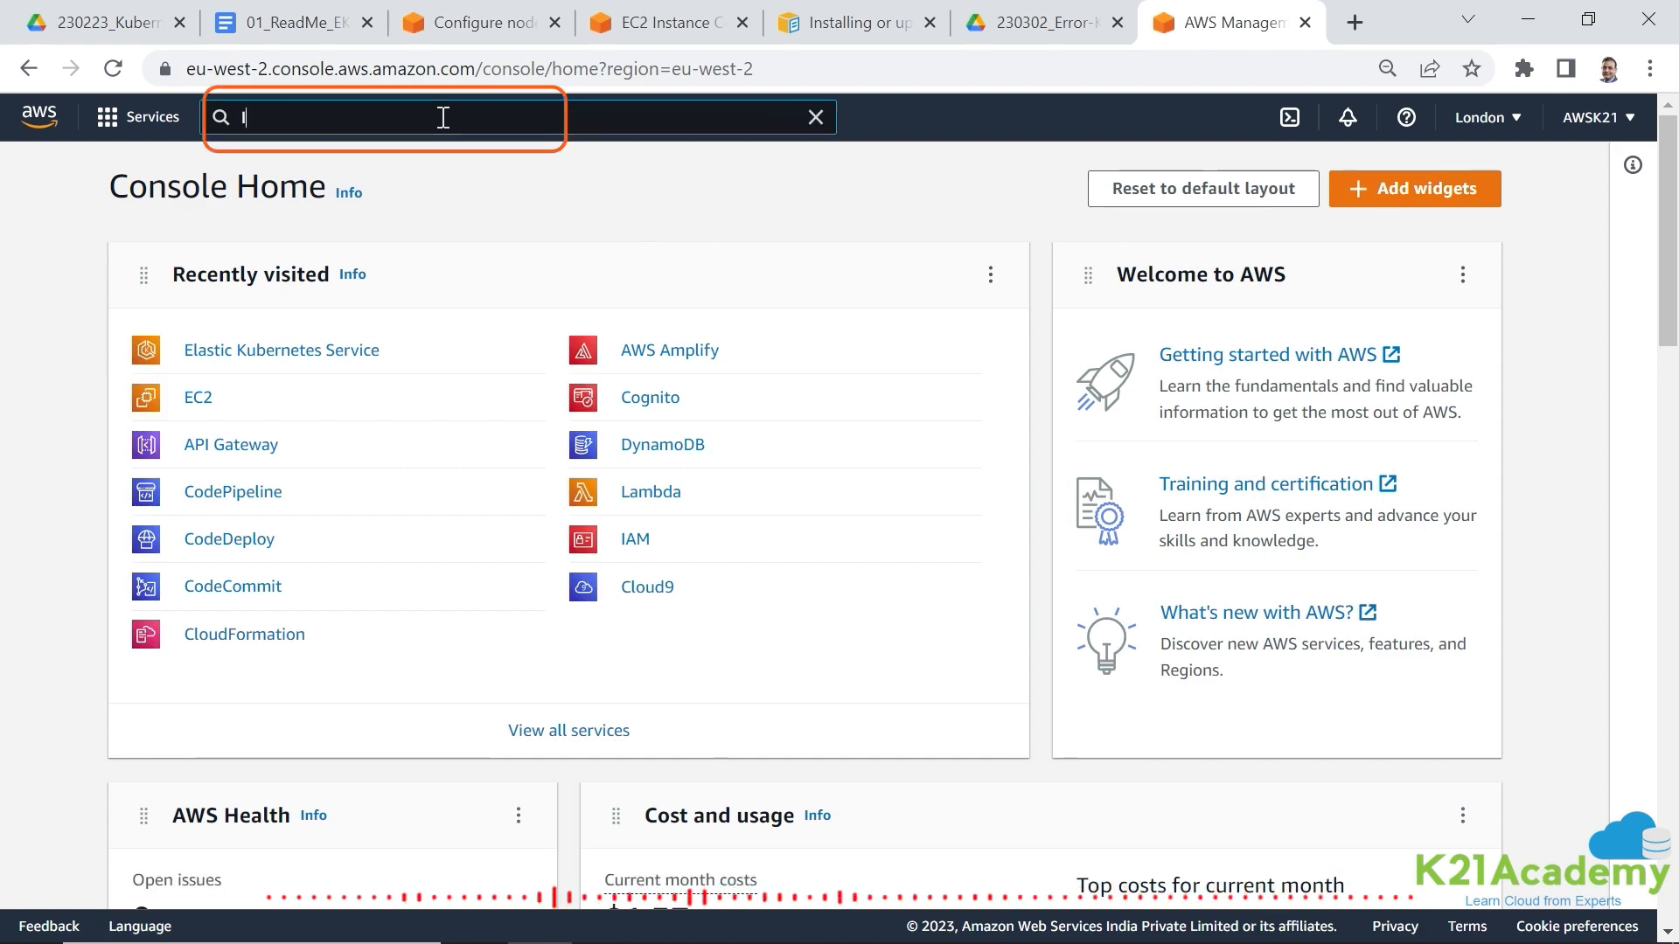
left_click(57, 442)
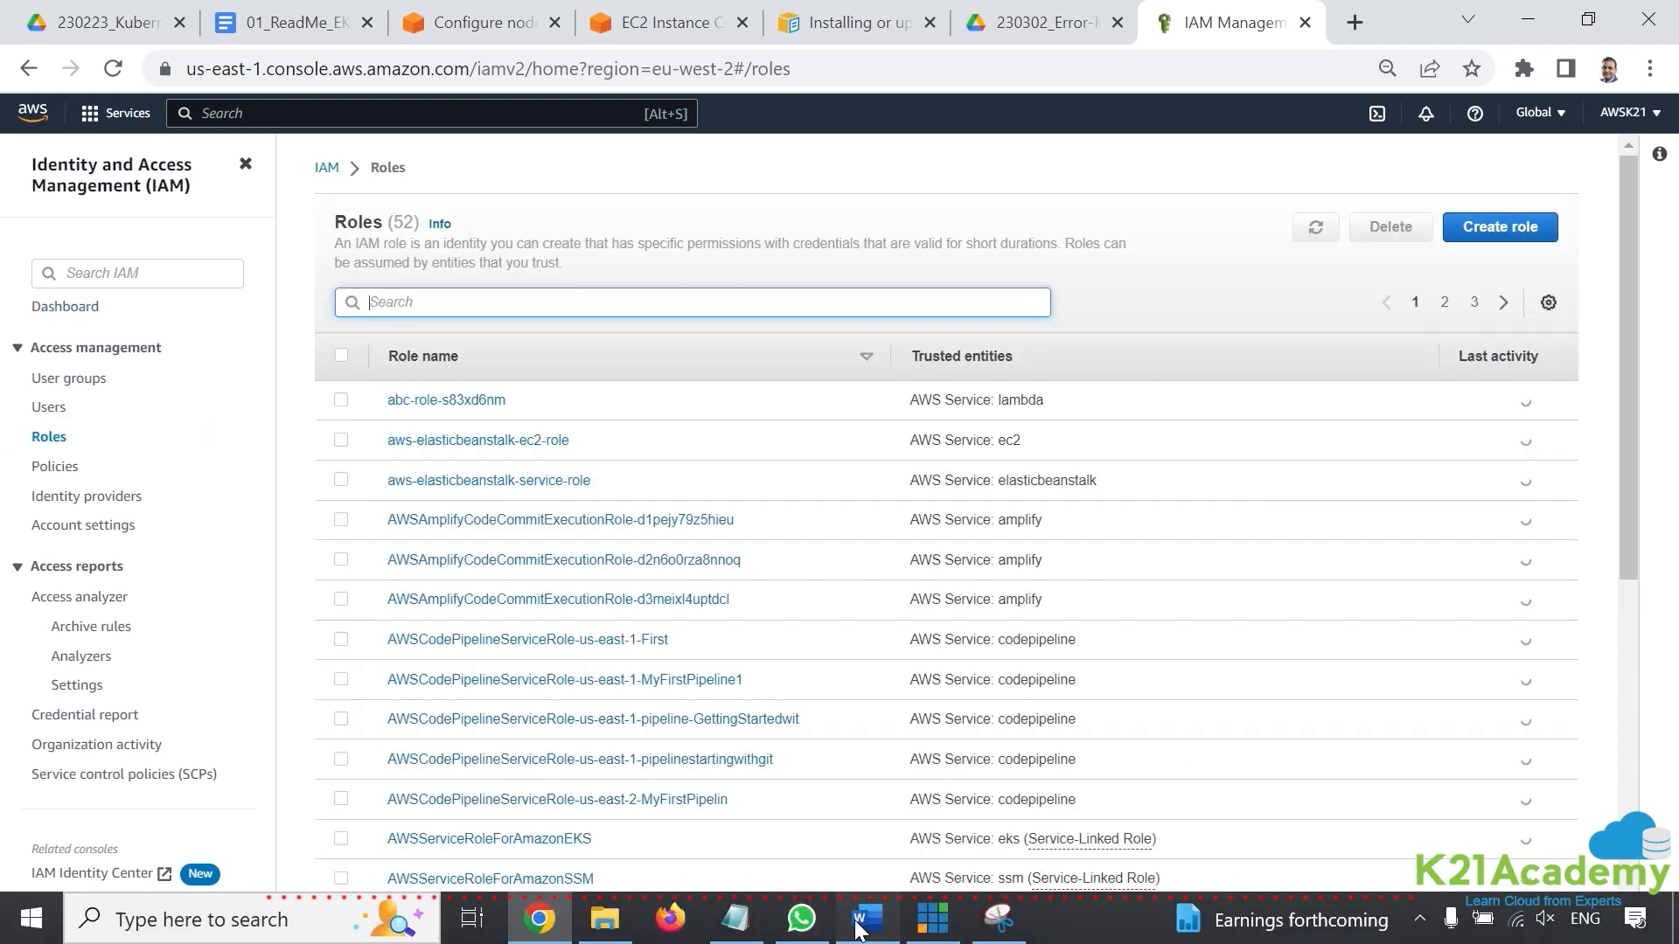
- Review the Word guide's instructions for creating the node IAM role, including the trusted service and permissions policies
left_click(864, 922)
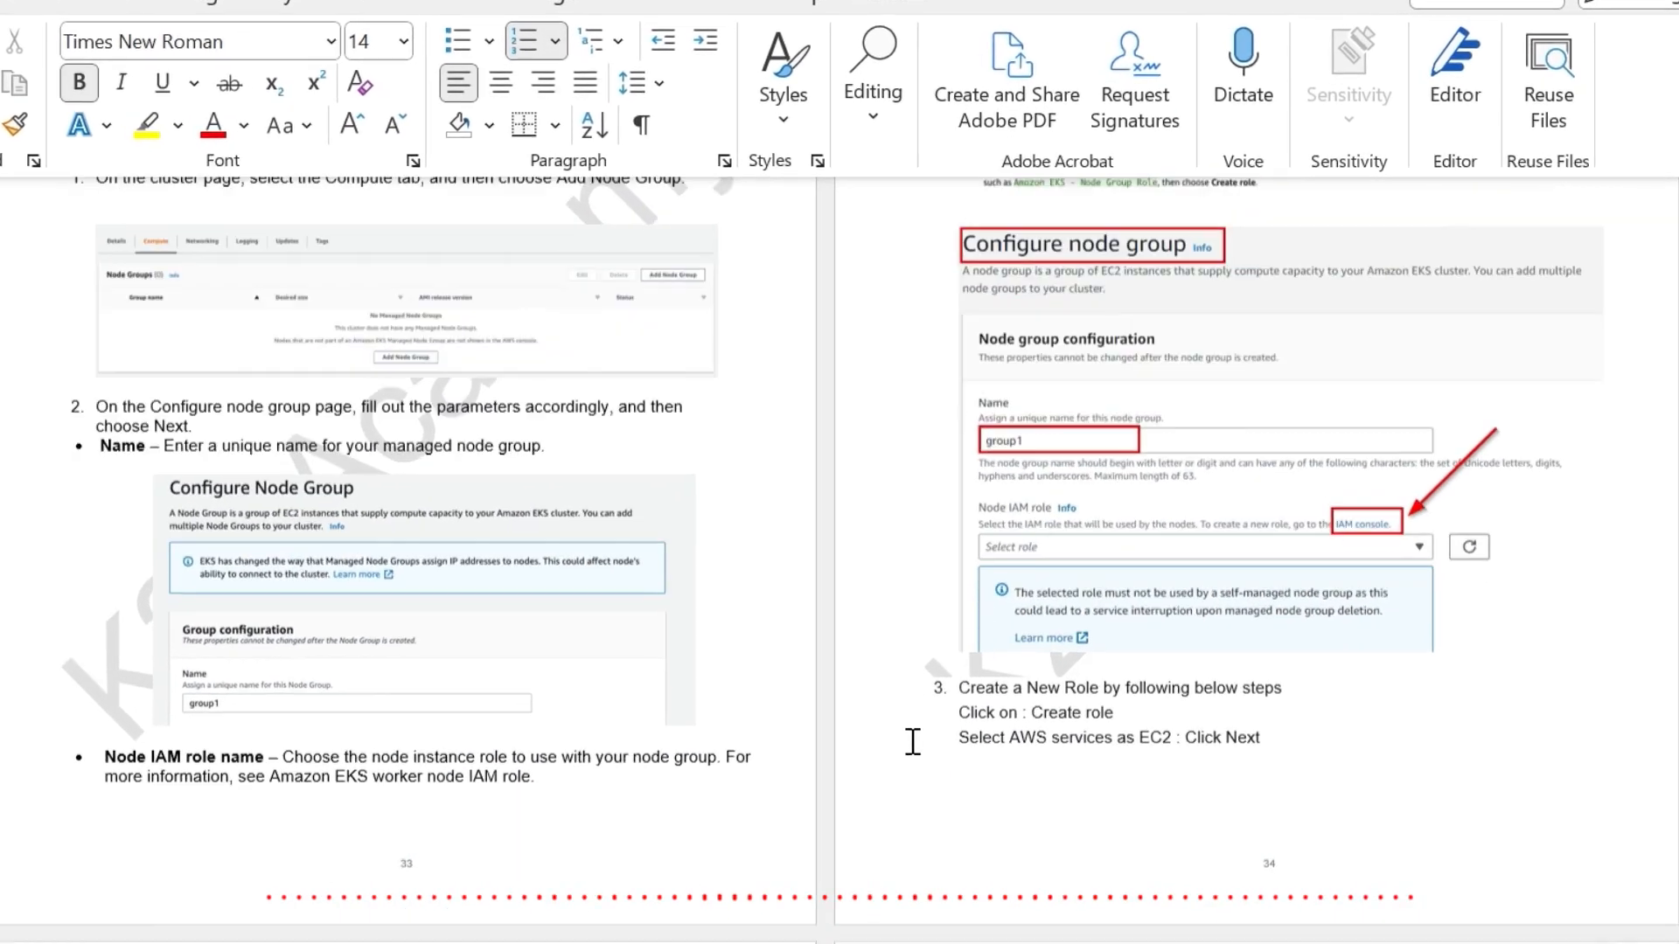
scroll(918, 686, "down", 3)
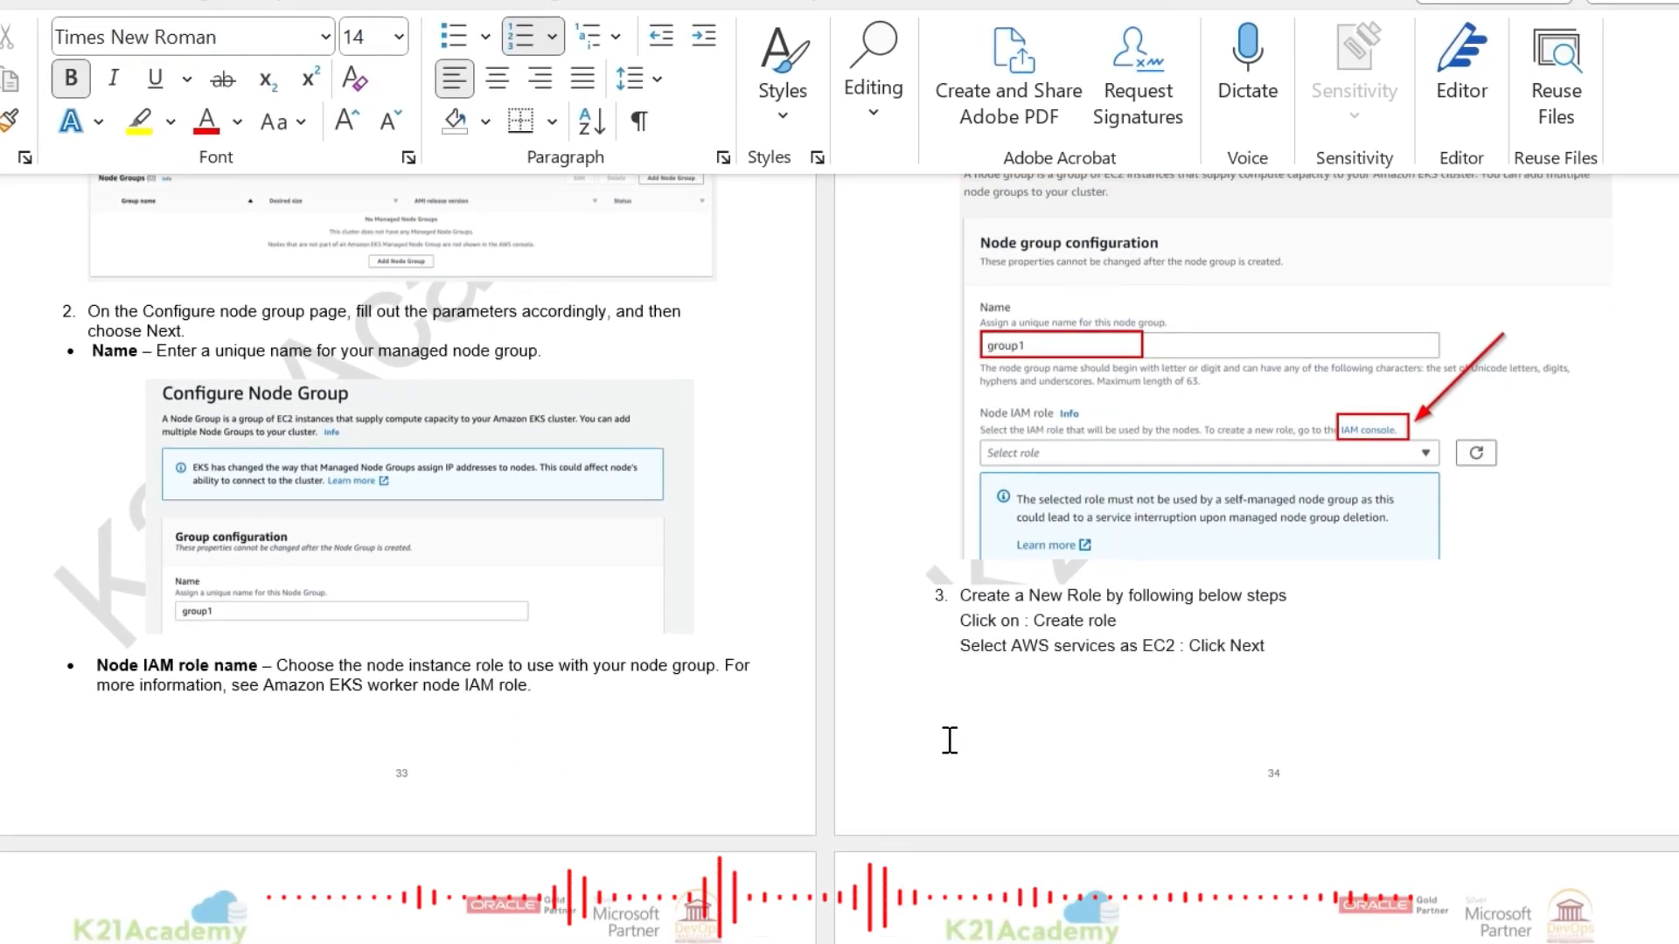
scroll(941, 741, "down", 3)
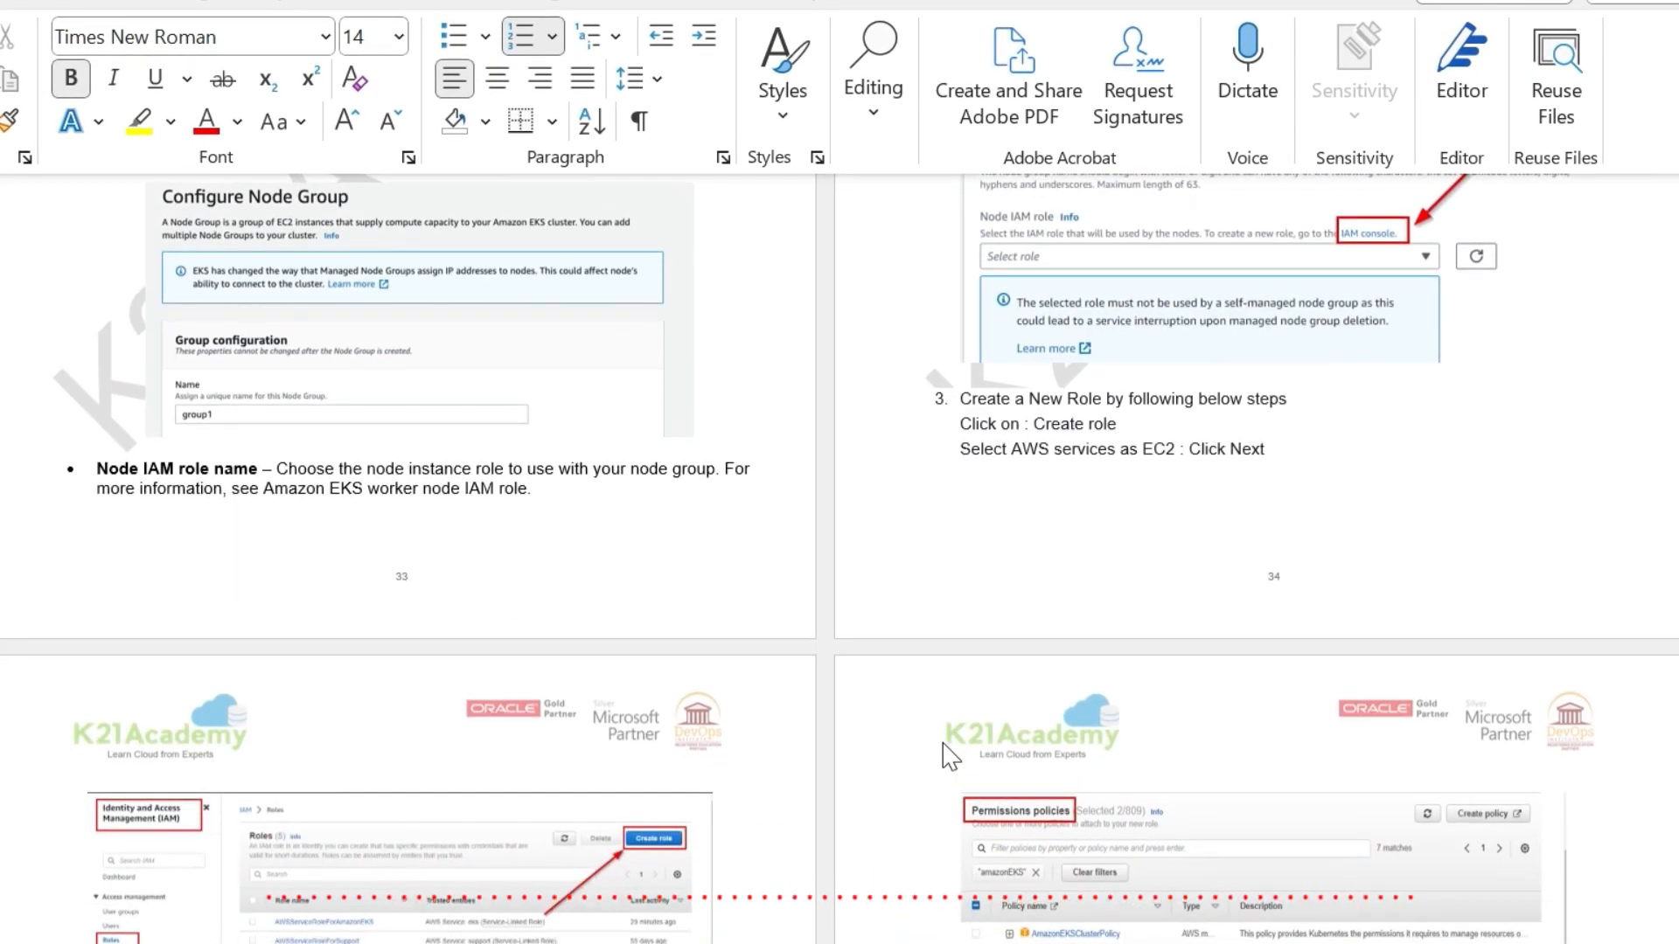
scroll(779, 690, "down", 2)
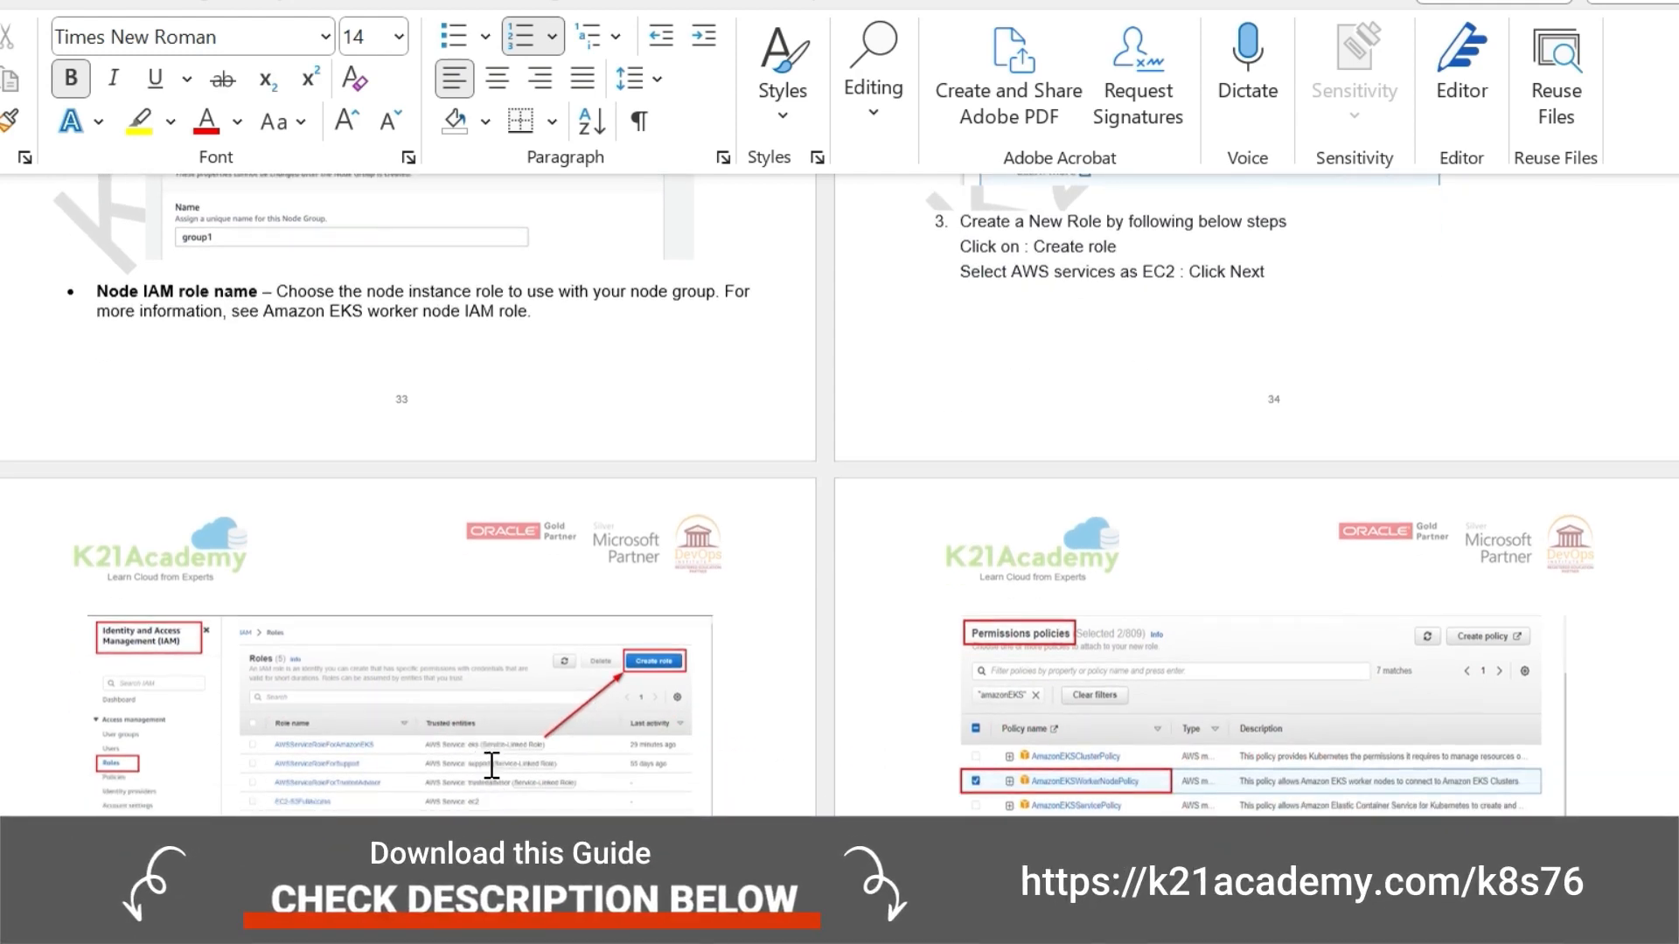
scroll(754, 737, "down", 6)
scroll(753, 737, "down", 3)
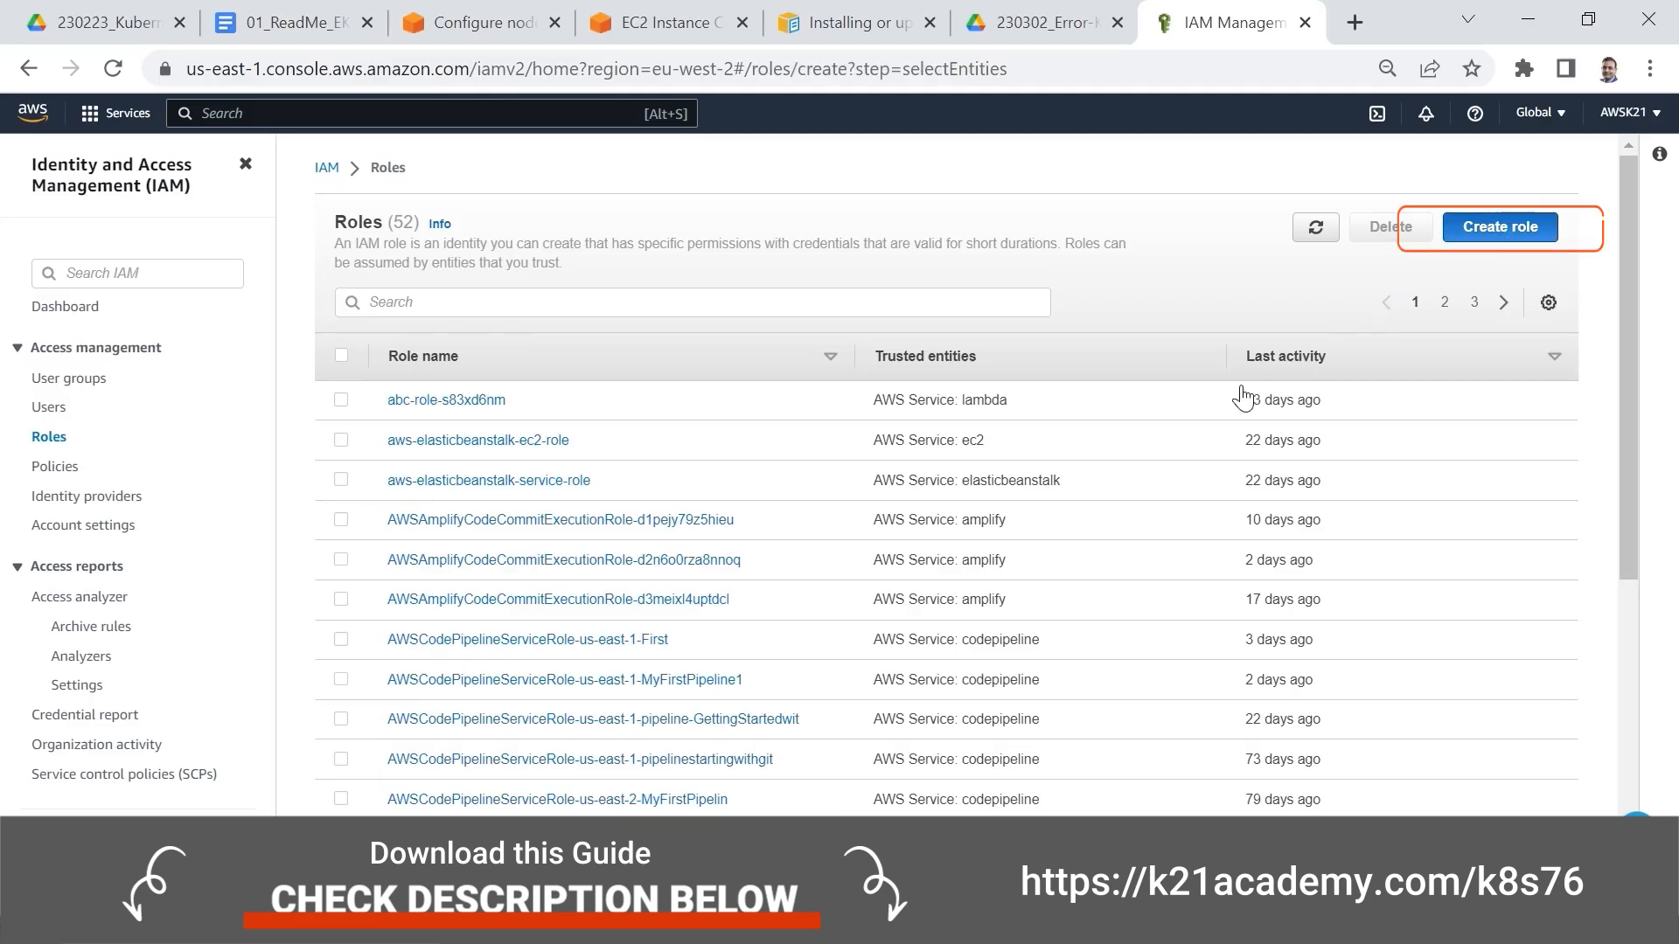
- Start creating a role for the AWS service trusted entity type with the EC2 use case, following the Word guide
key("alt+Tab")
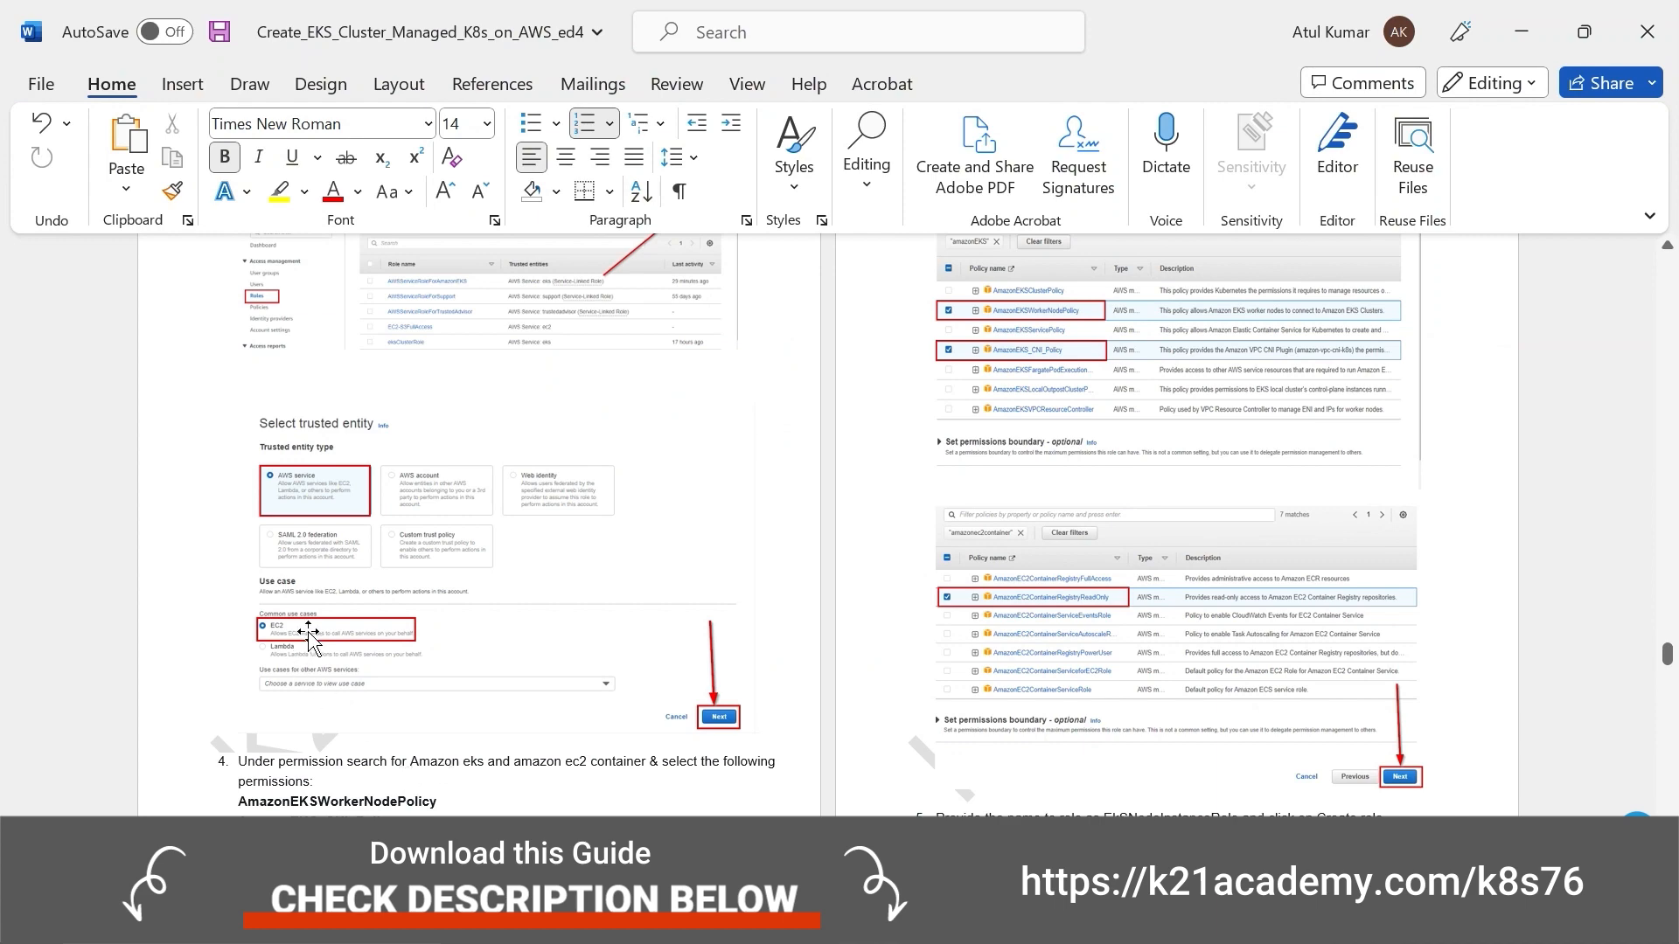
key("alt+Tab")
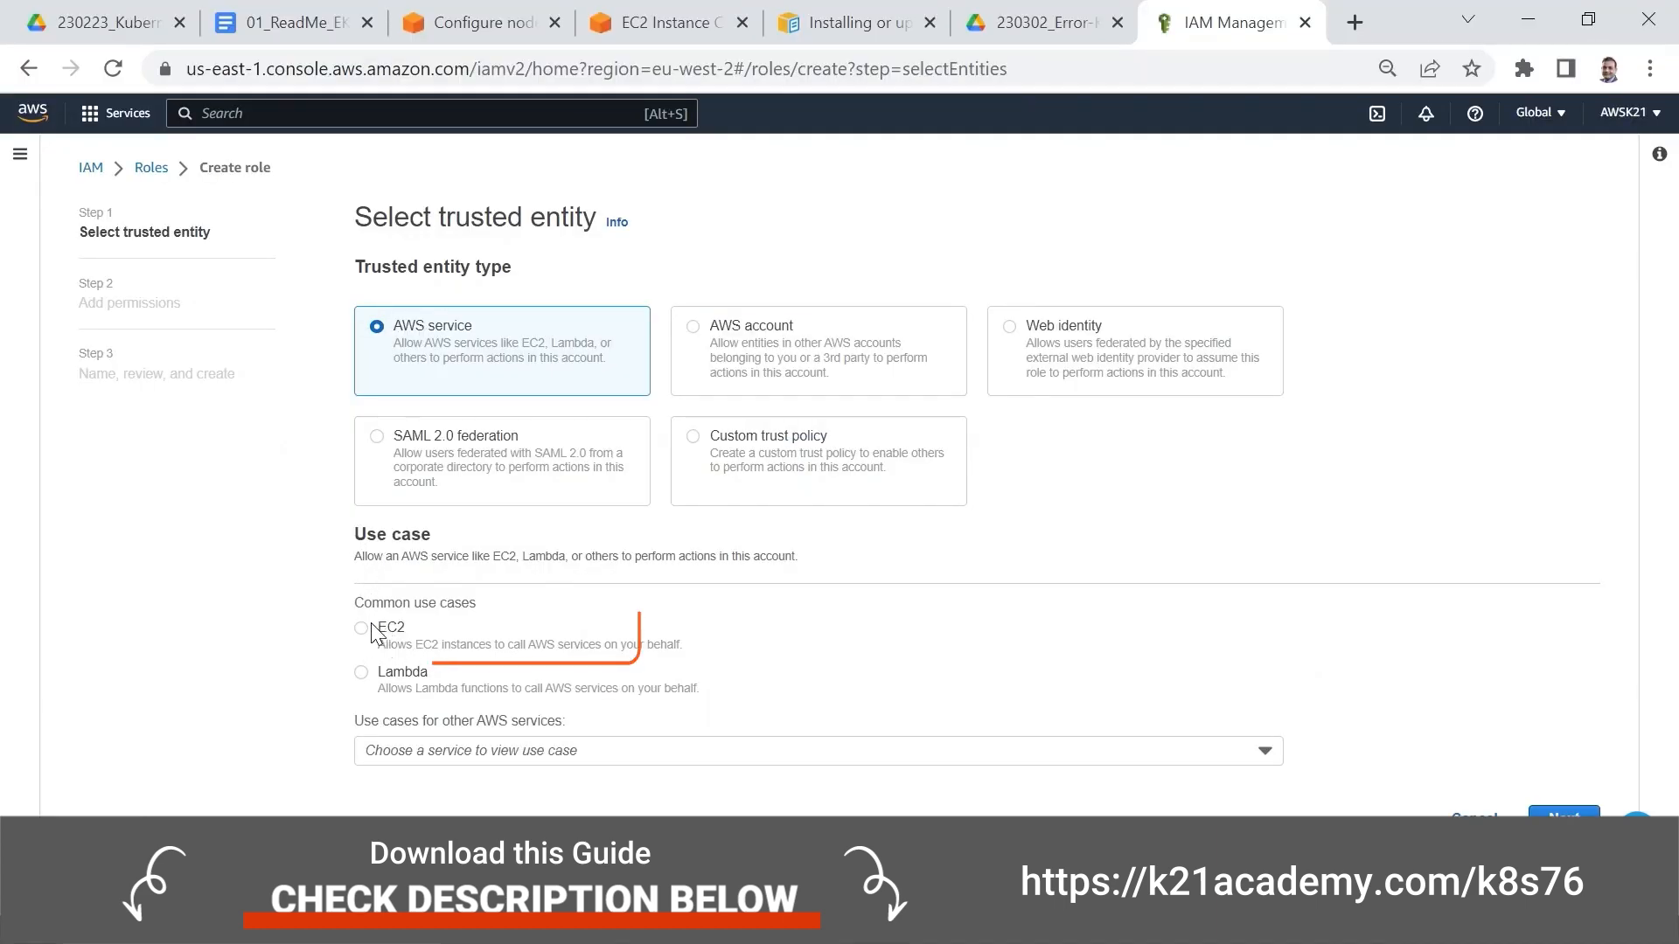
left_click(360, 628)
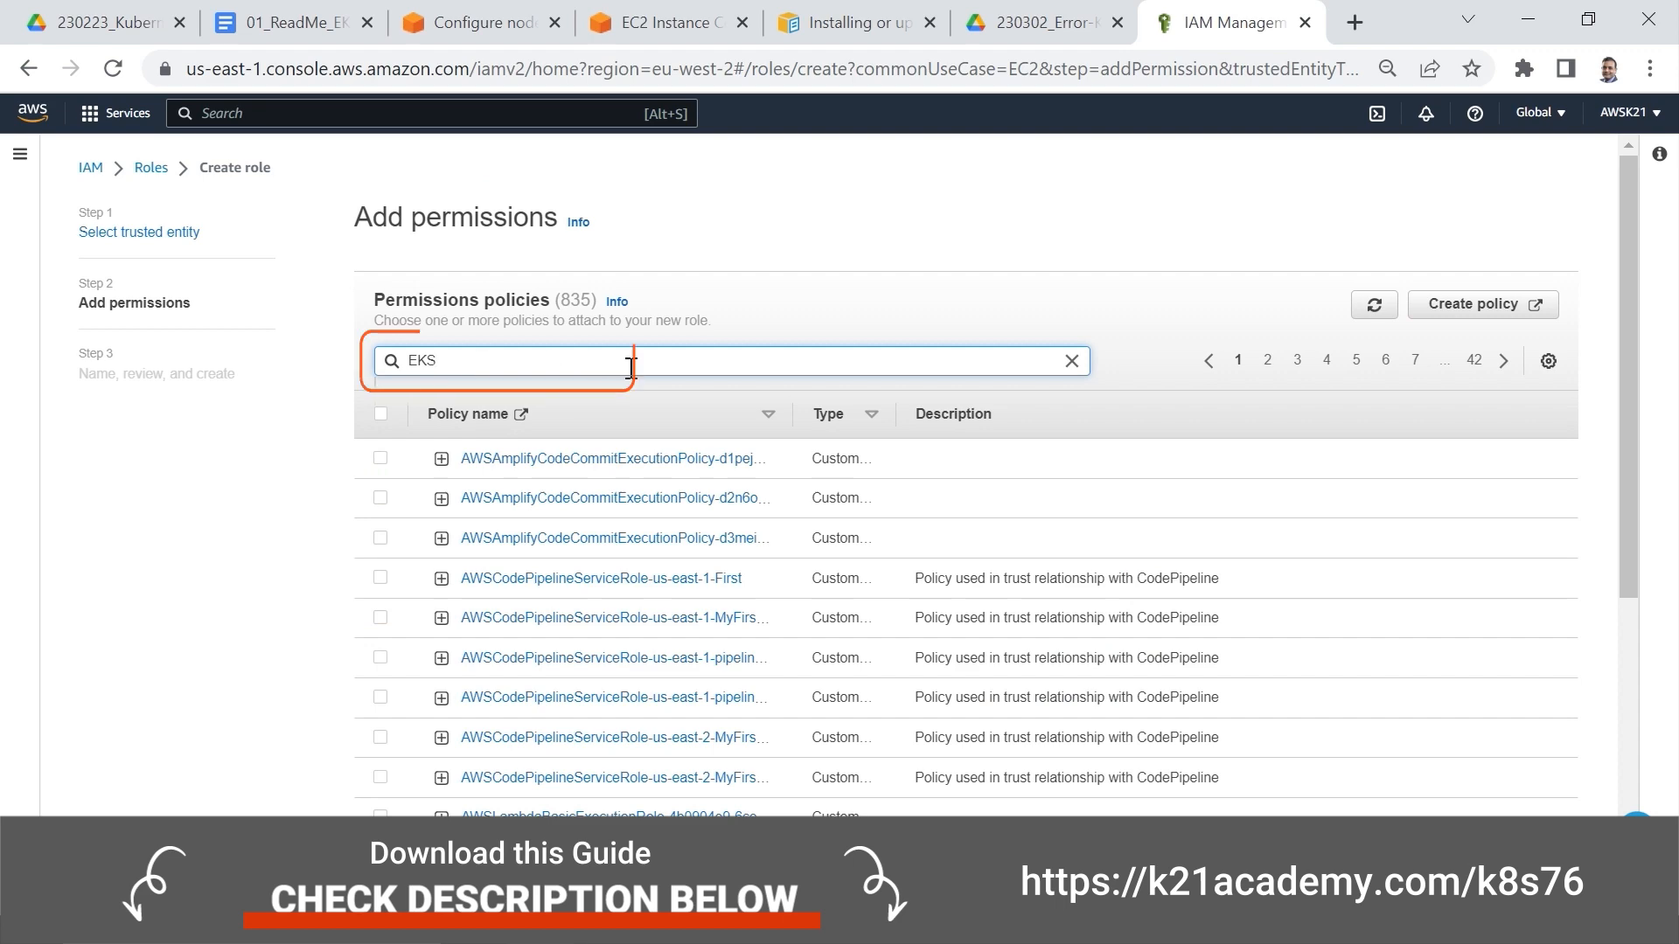
- Filter the permissions policies by EKS and select AmazonEKSWorkerNodePolicy and AmazonEKS_CNI_Policy, as listed in the guide
double_click(550, 356)
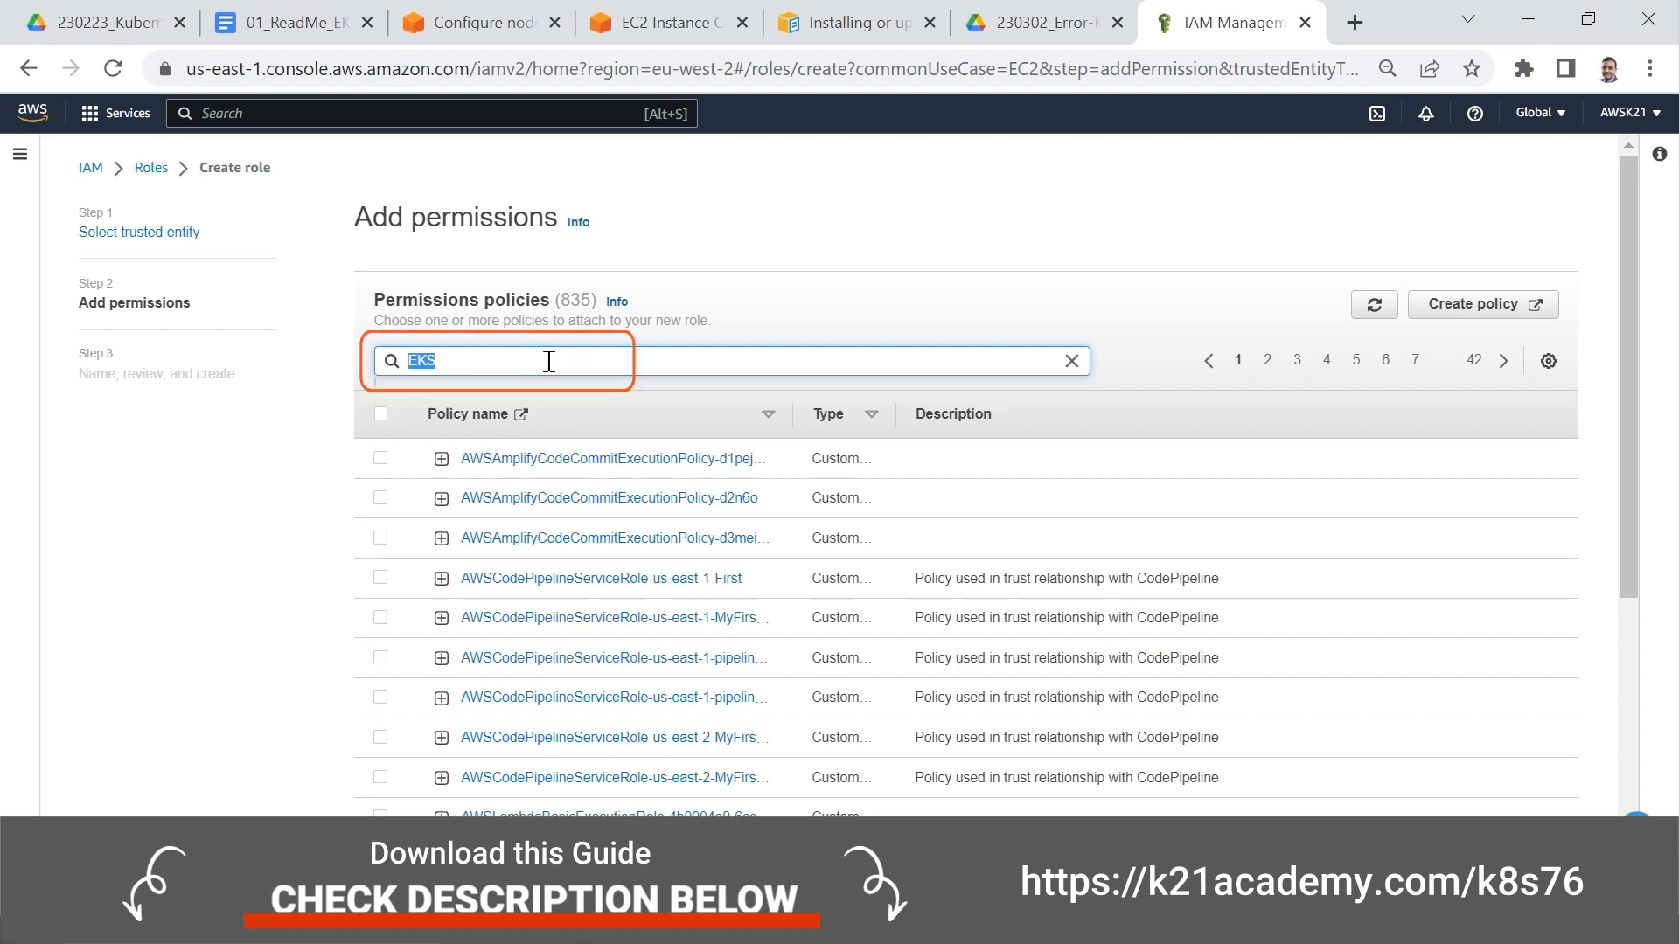
key("Return")
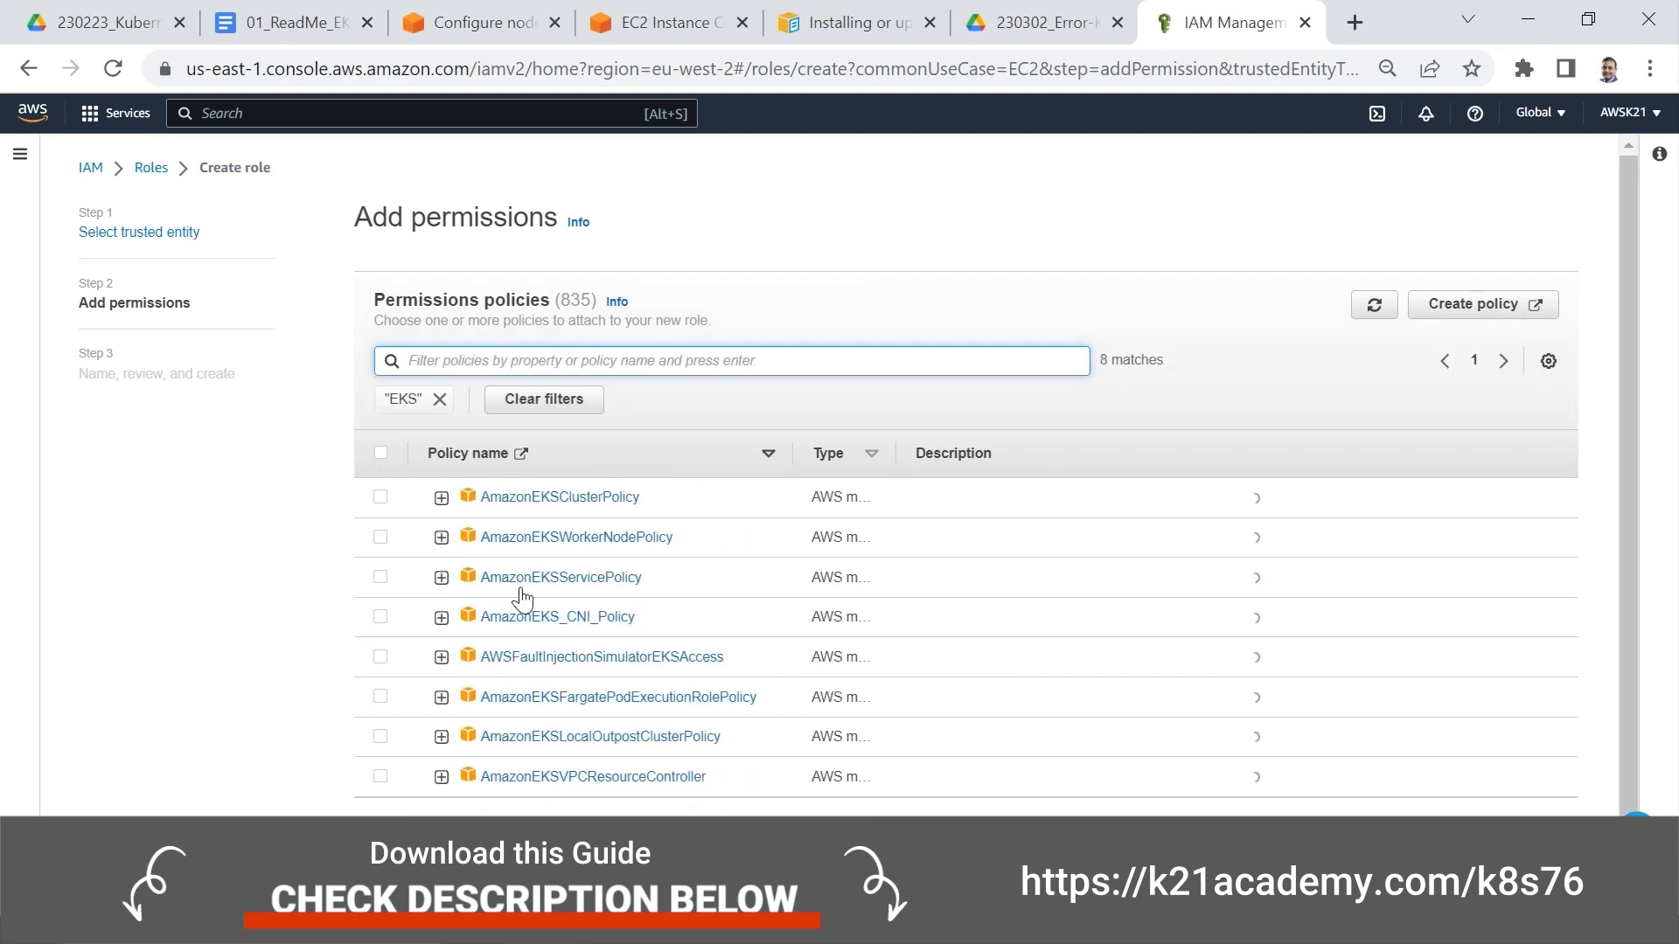
key("alt+Tab")
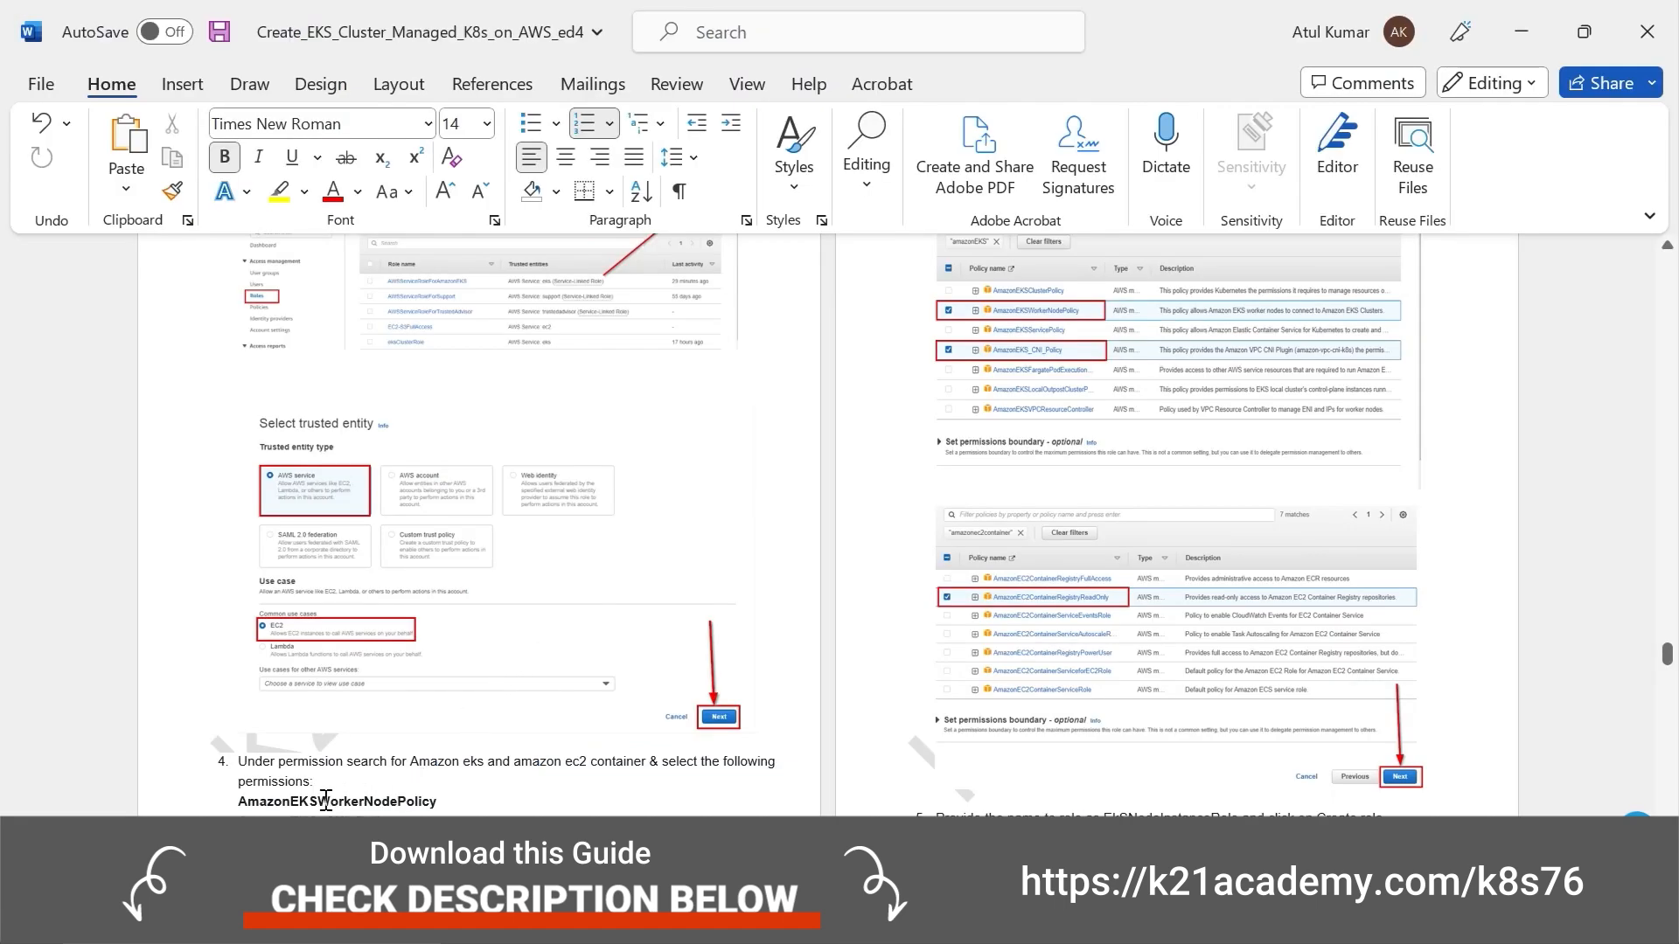
key("alt+Tab")
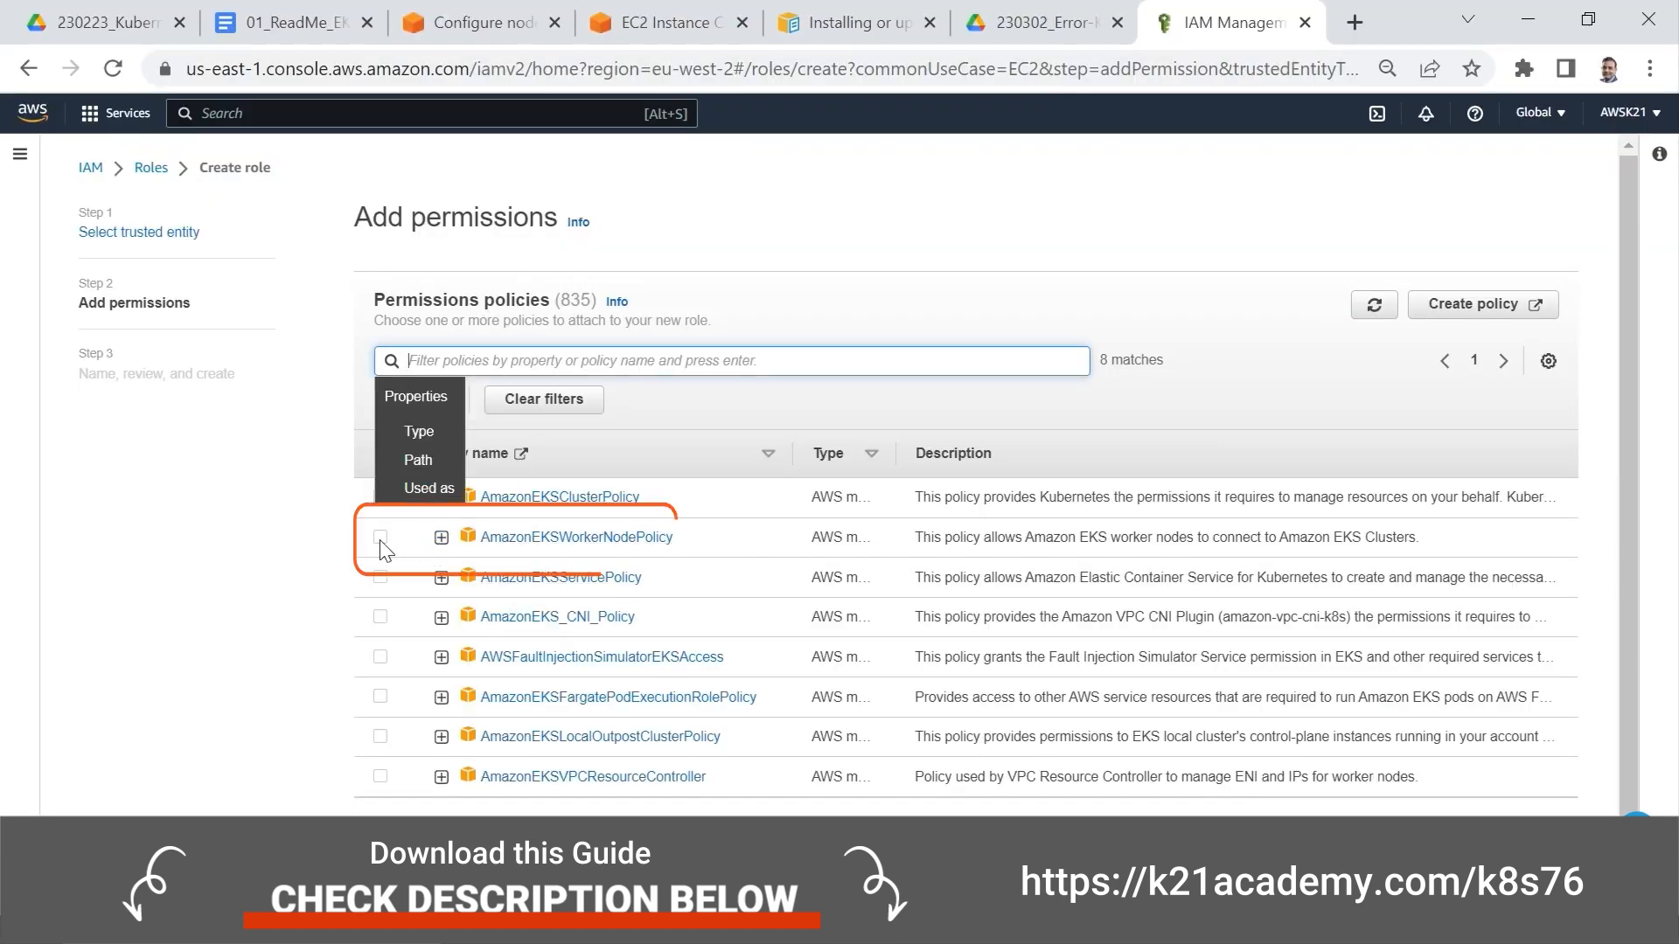
key("alt+Tab")
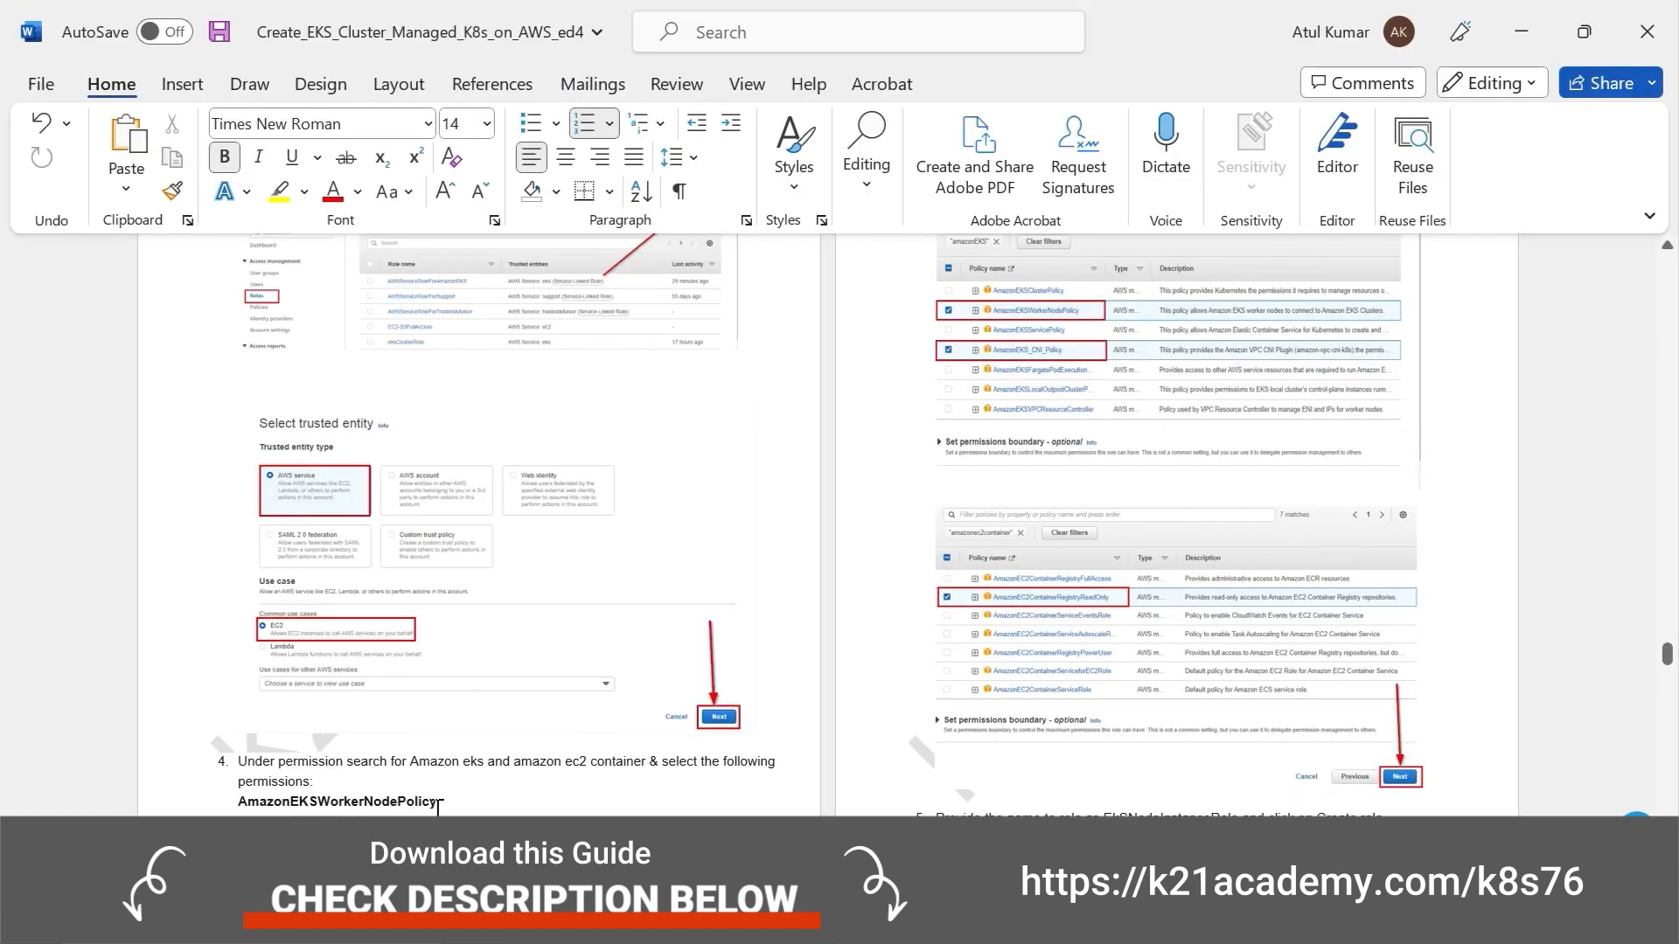
key("alt+Tab")
left_click(560, 628)
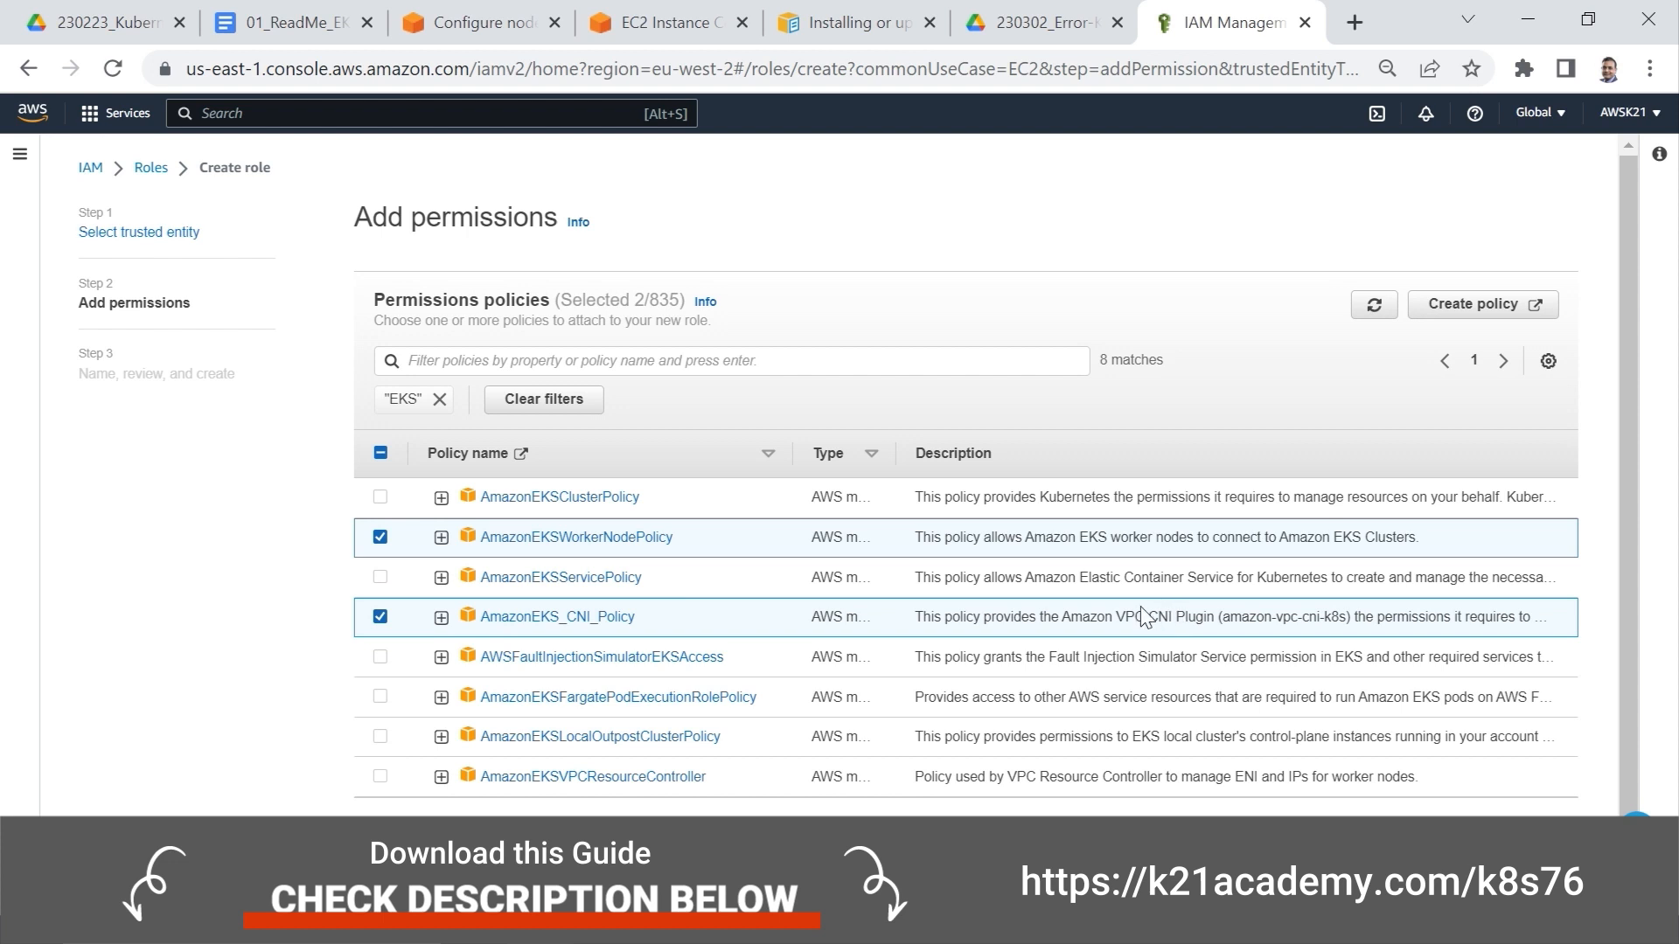
- Filter the permissions policies by EC2, find "con" on the page and try to select AmazonEC2ContainerRegistryReadOnly
key("alt+Tab")
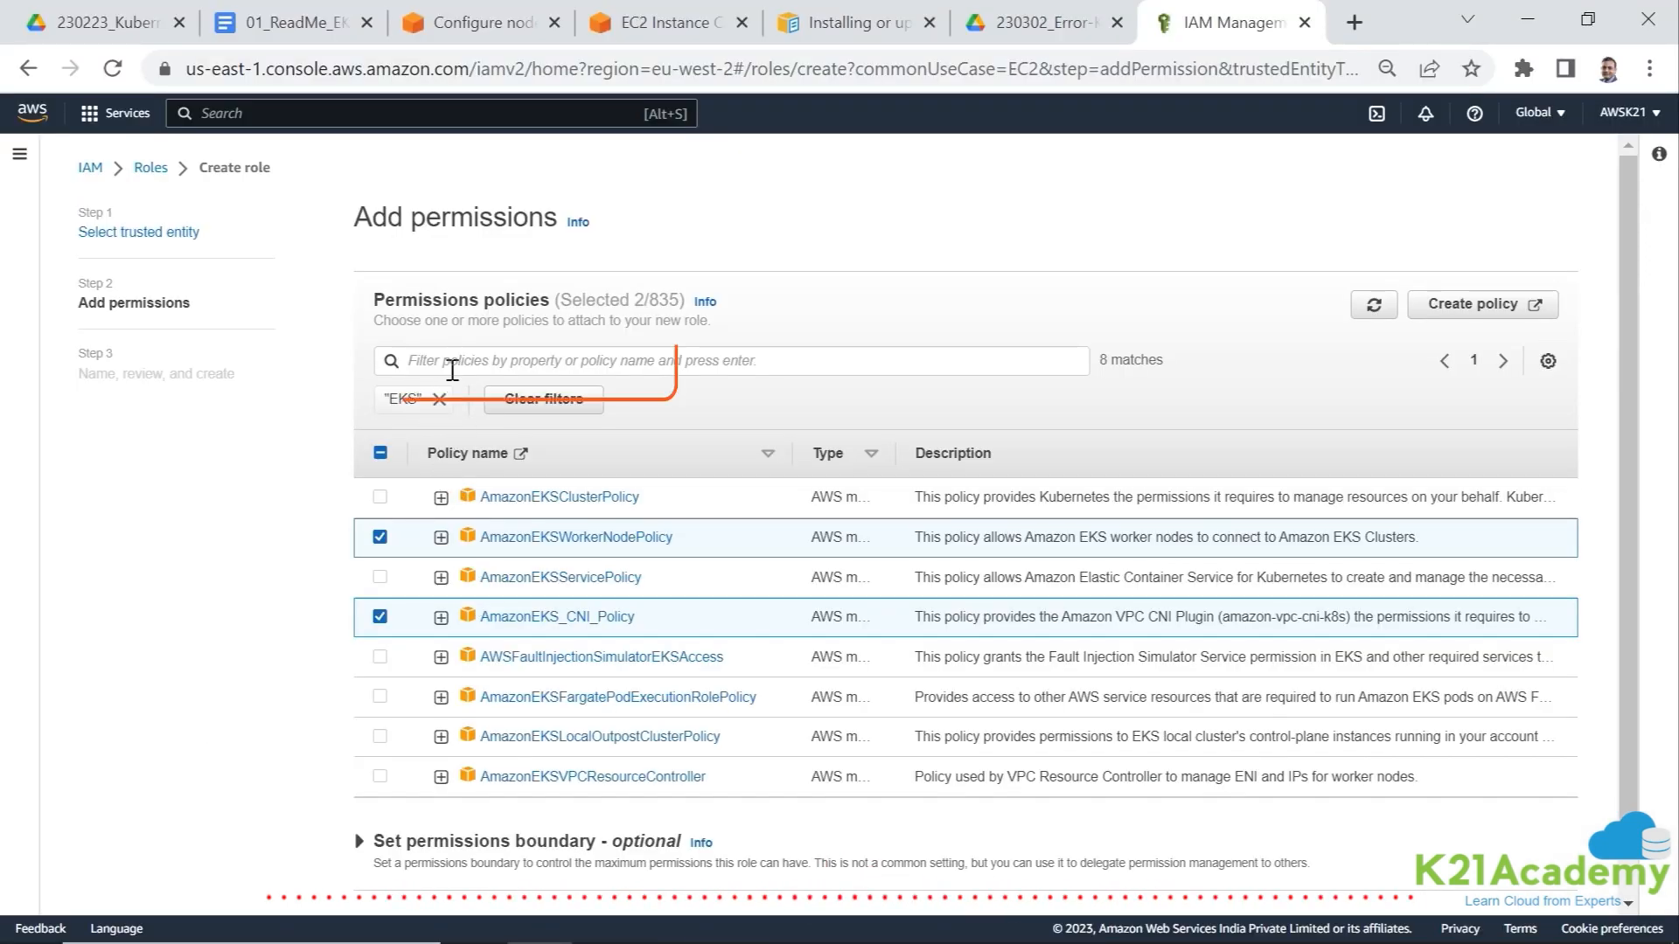
left_click(448, 366)
type("EC2")
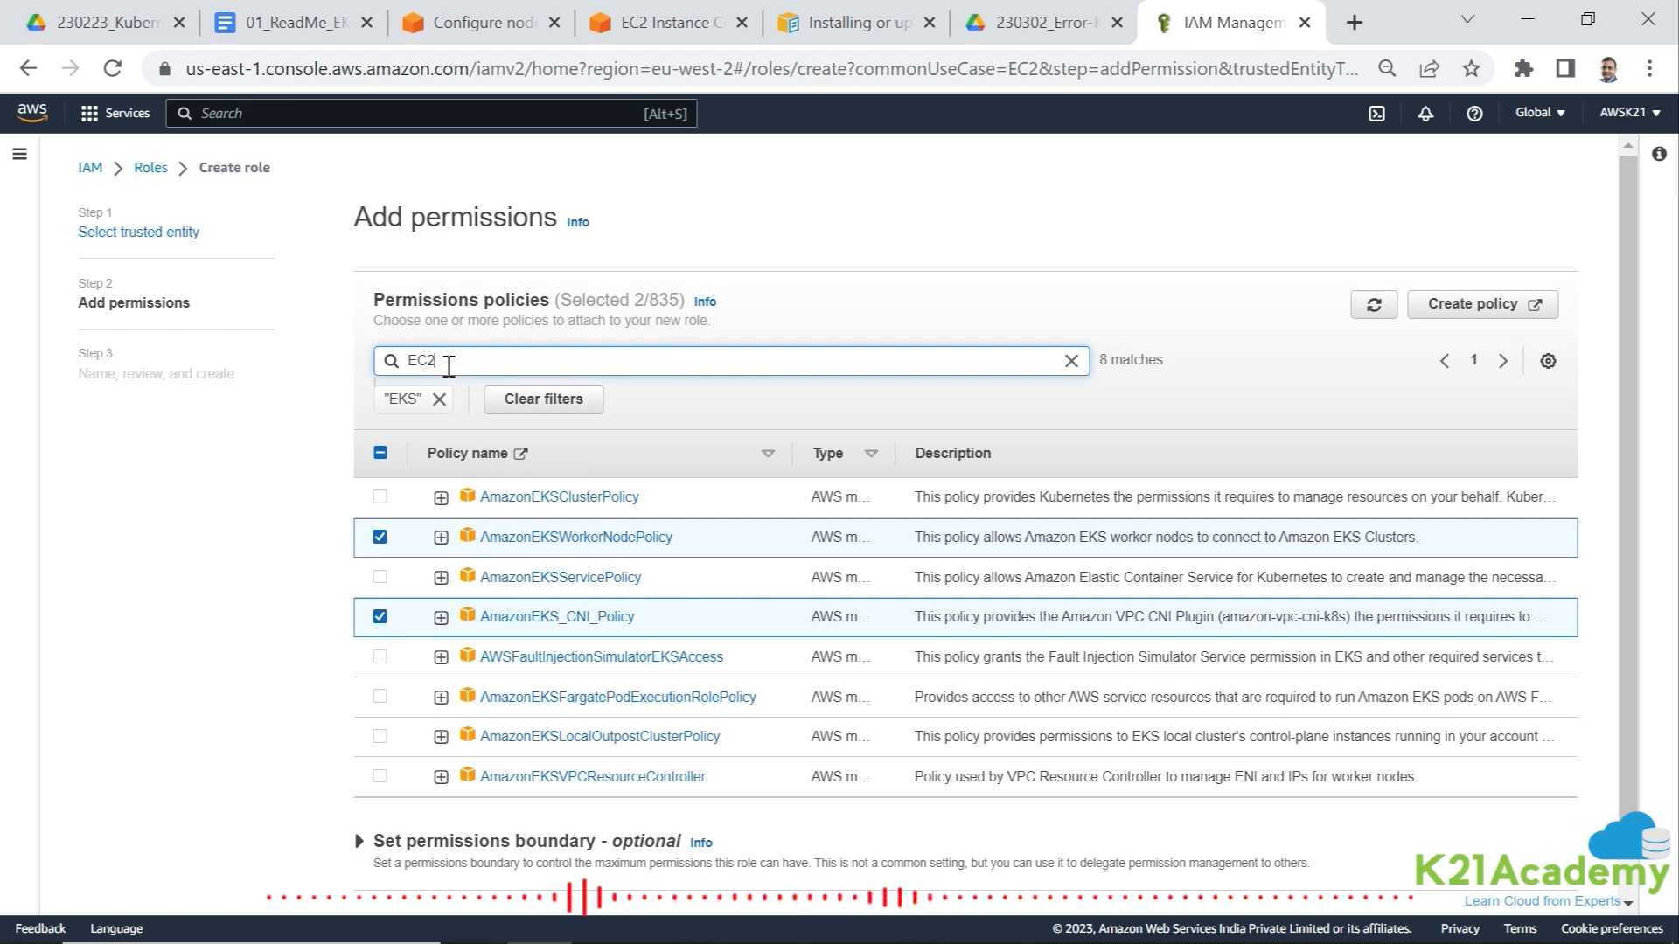
key("Return")
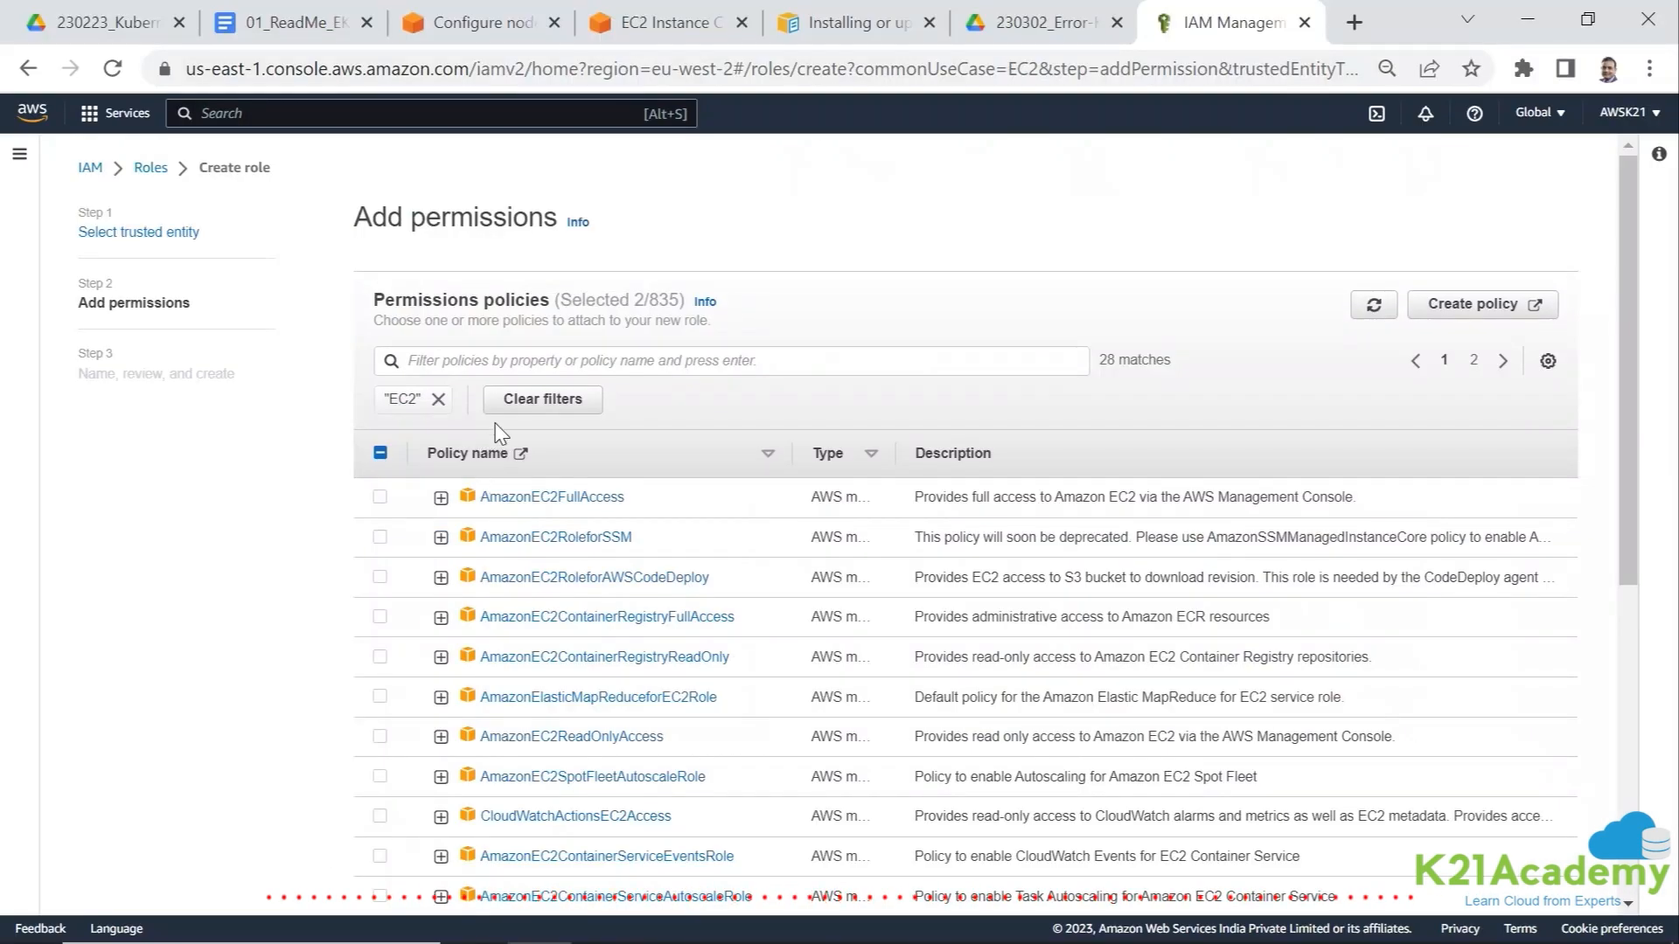
left_click(476, 365)
key("ctrl+f")
type("con")
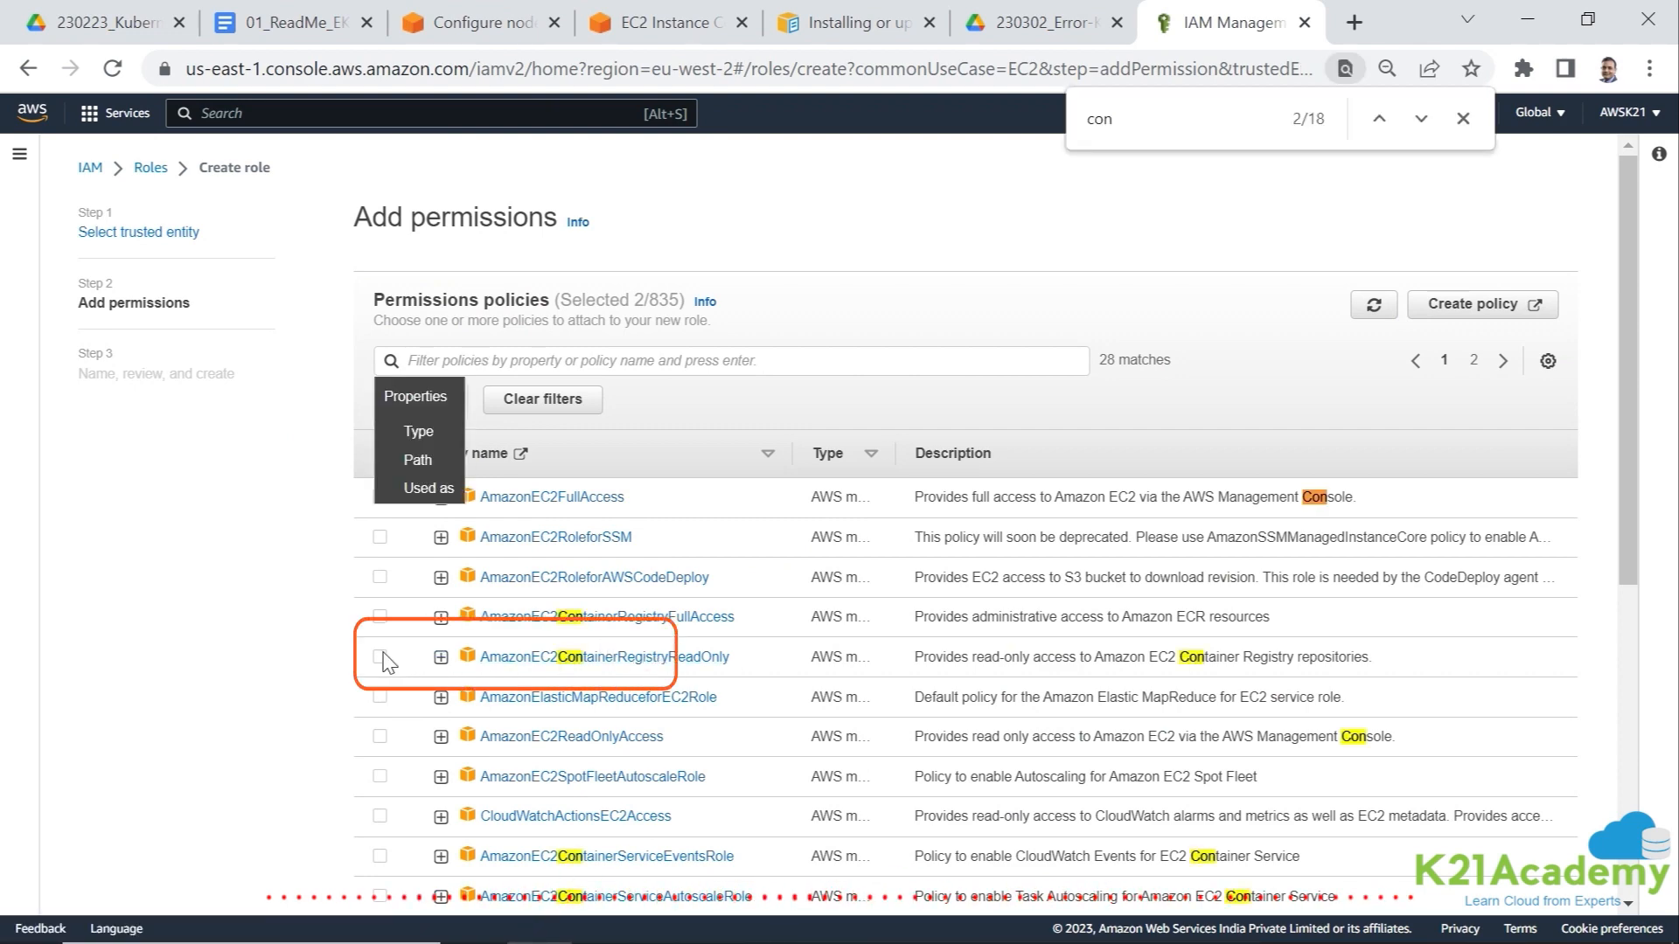
left_click(381, 657)
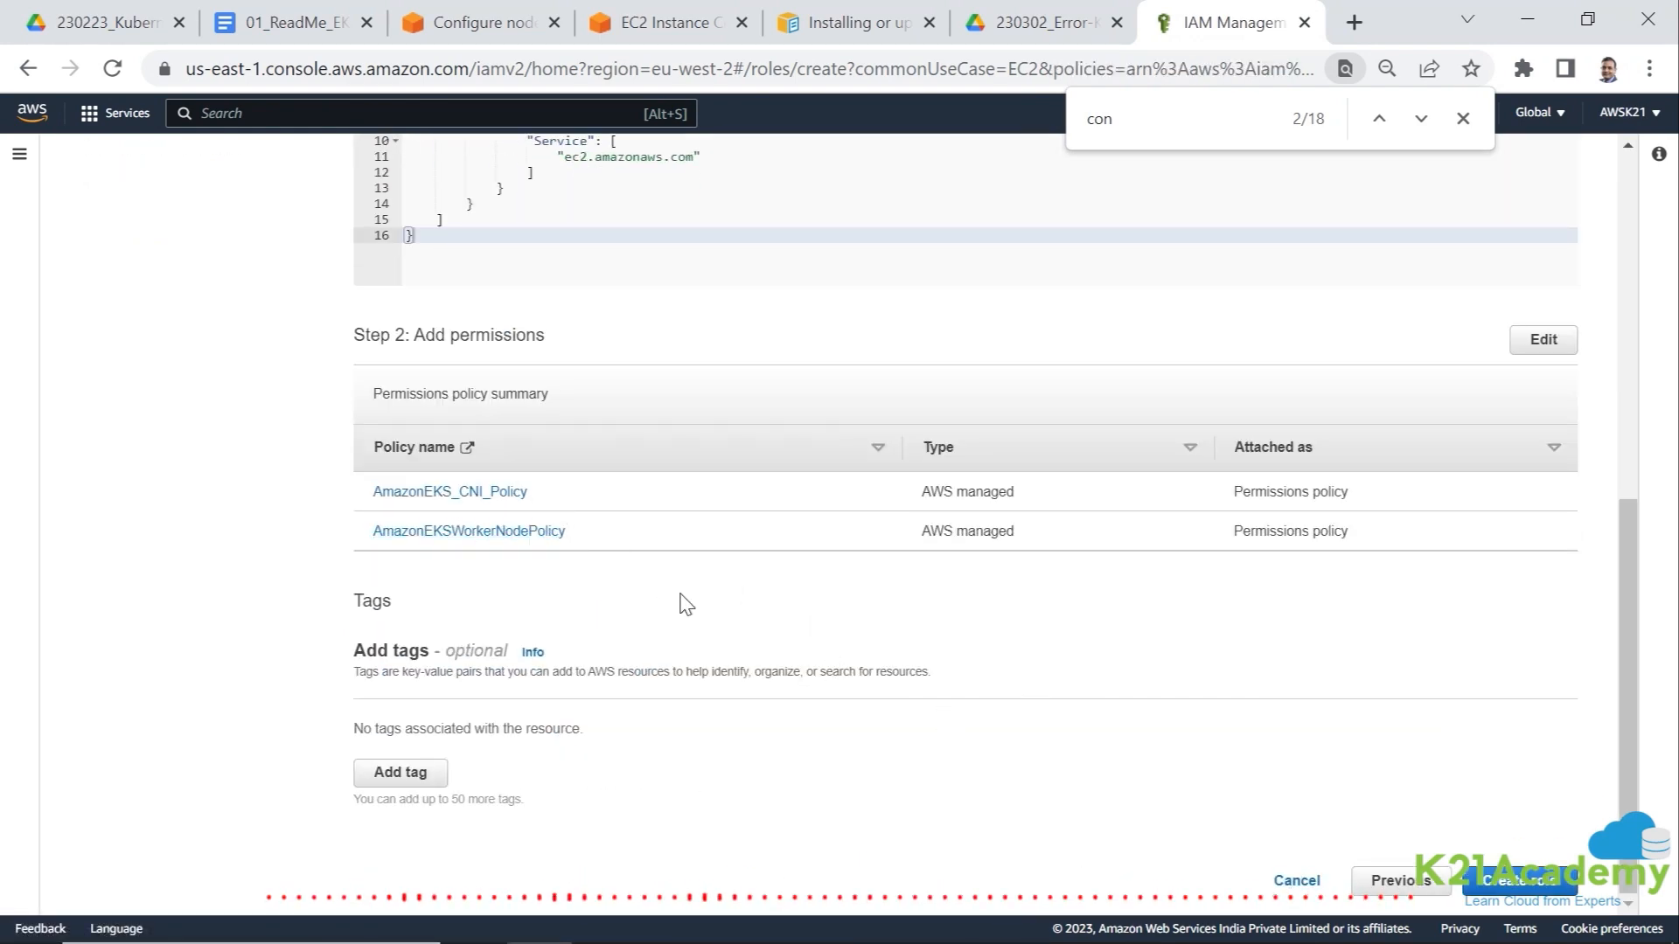
- Go back to the role's permissions, select AmazonEC2ContainerRegistryReadOnly and check the policy summary on the review page
left_click(1384, 872)
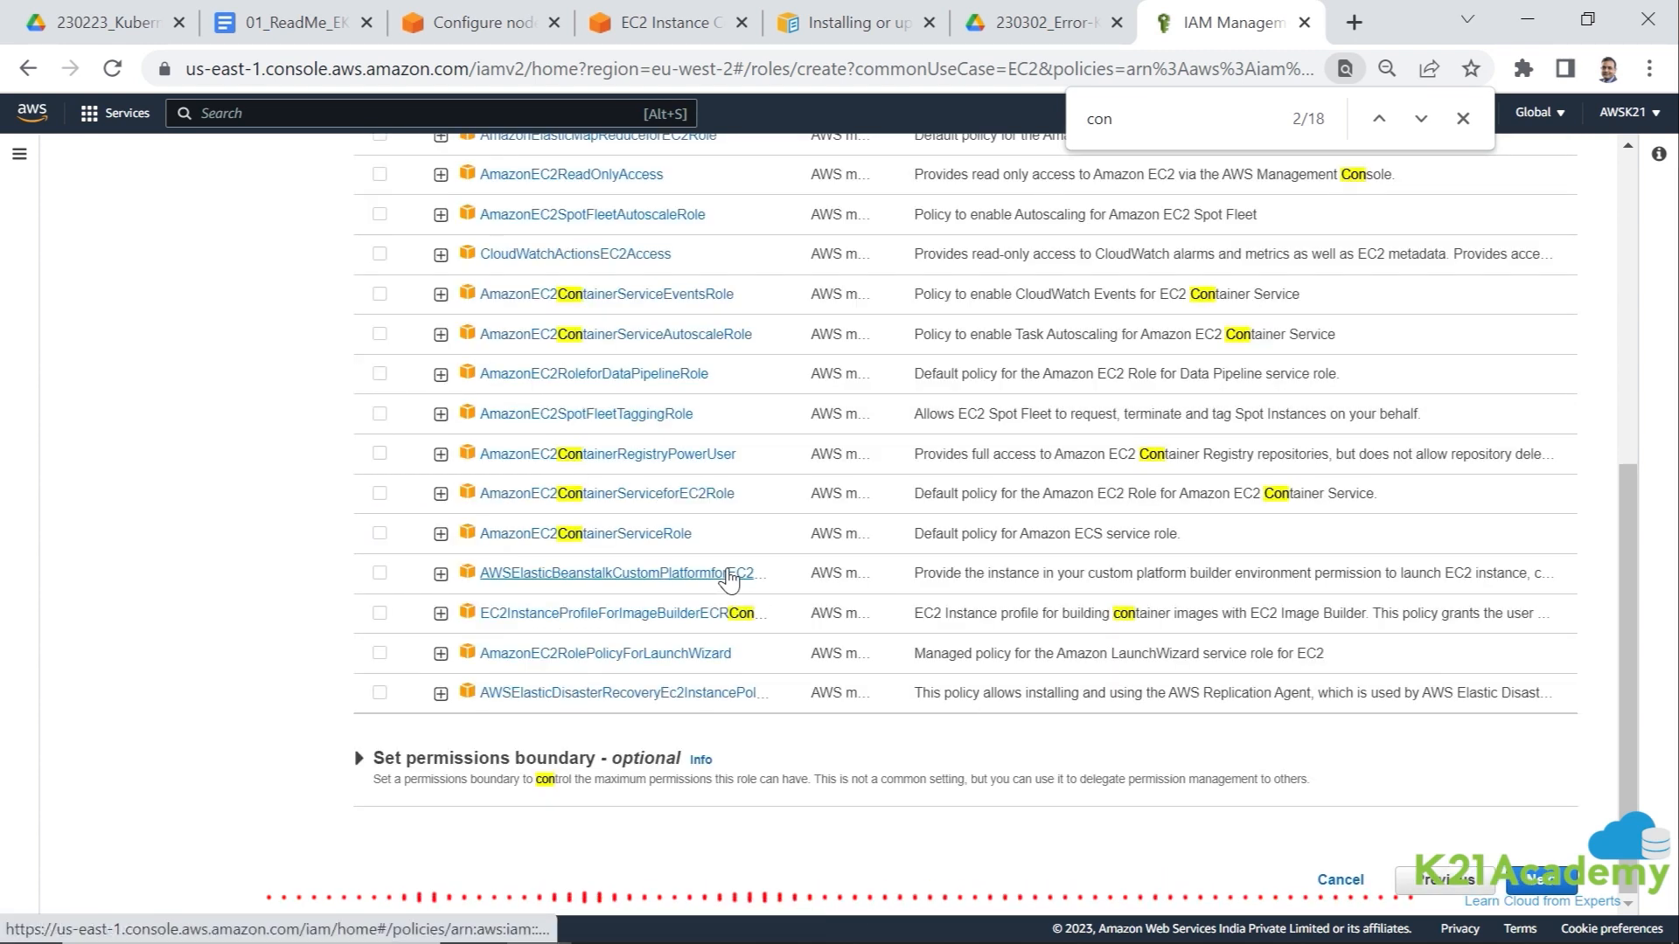
scroll(603, 575, "up", 5)
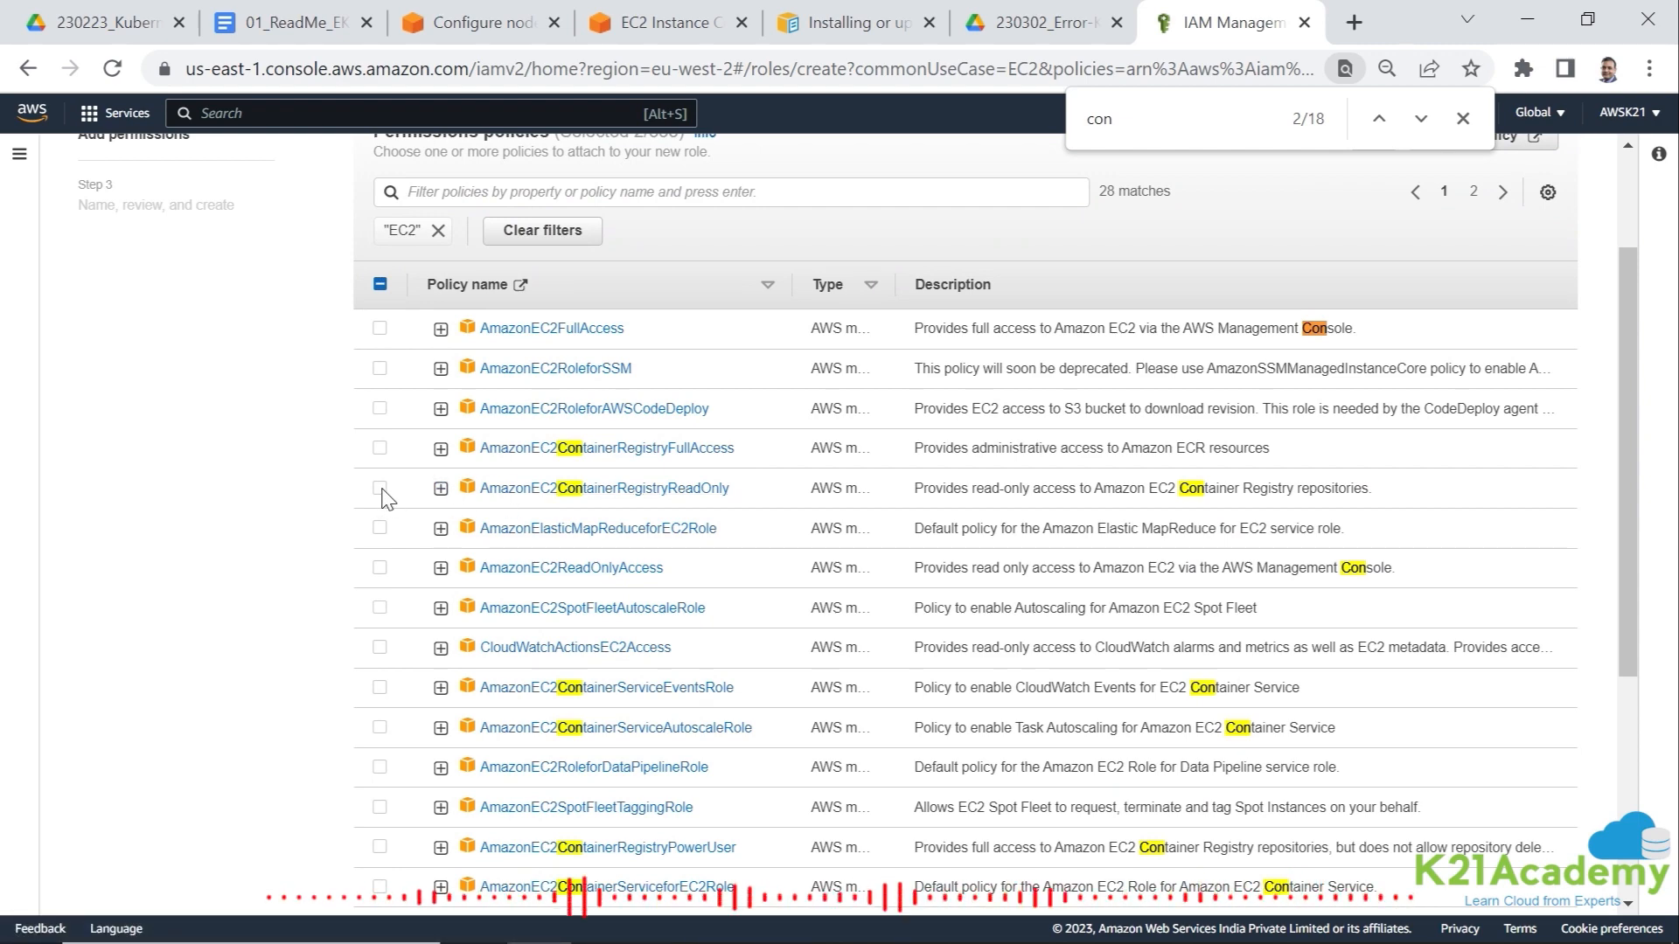
scroll(384, 497, "down", 5)
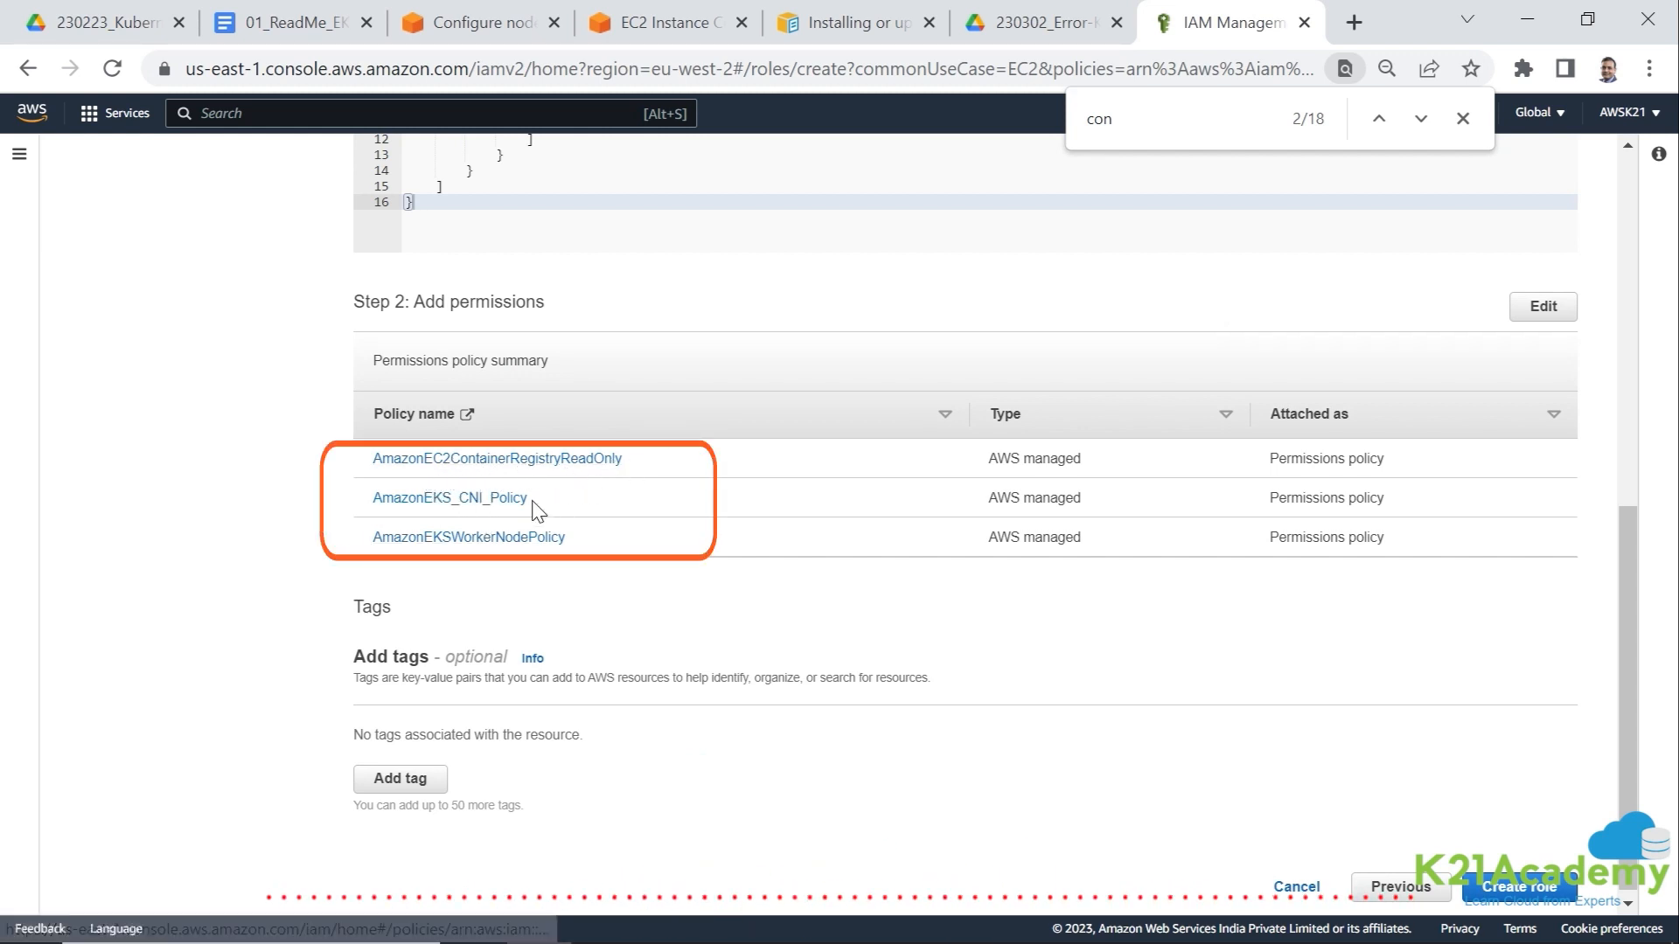
scroll(539, 544, "up", 1)
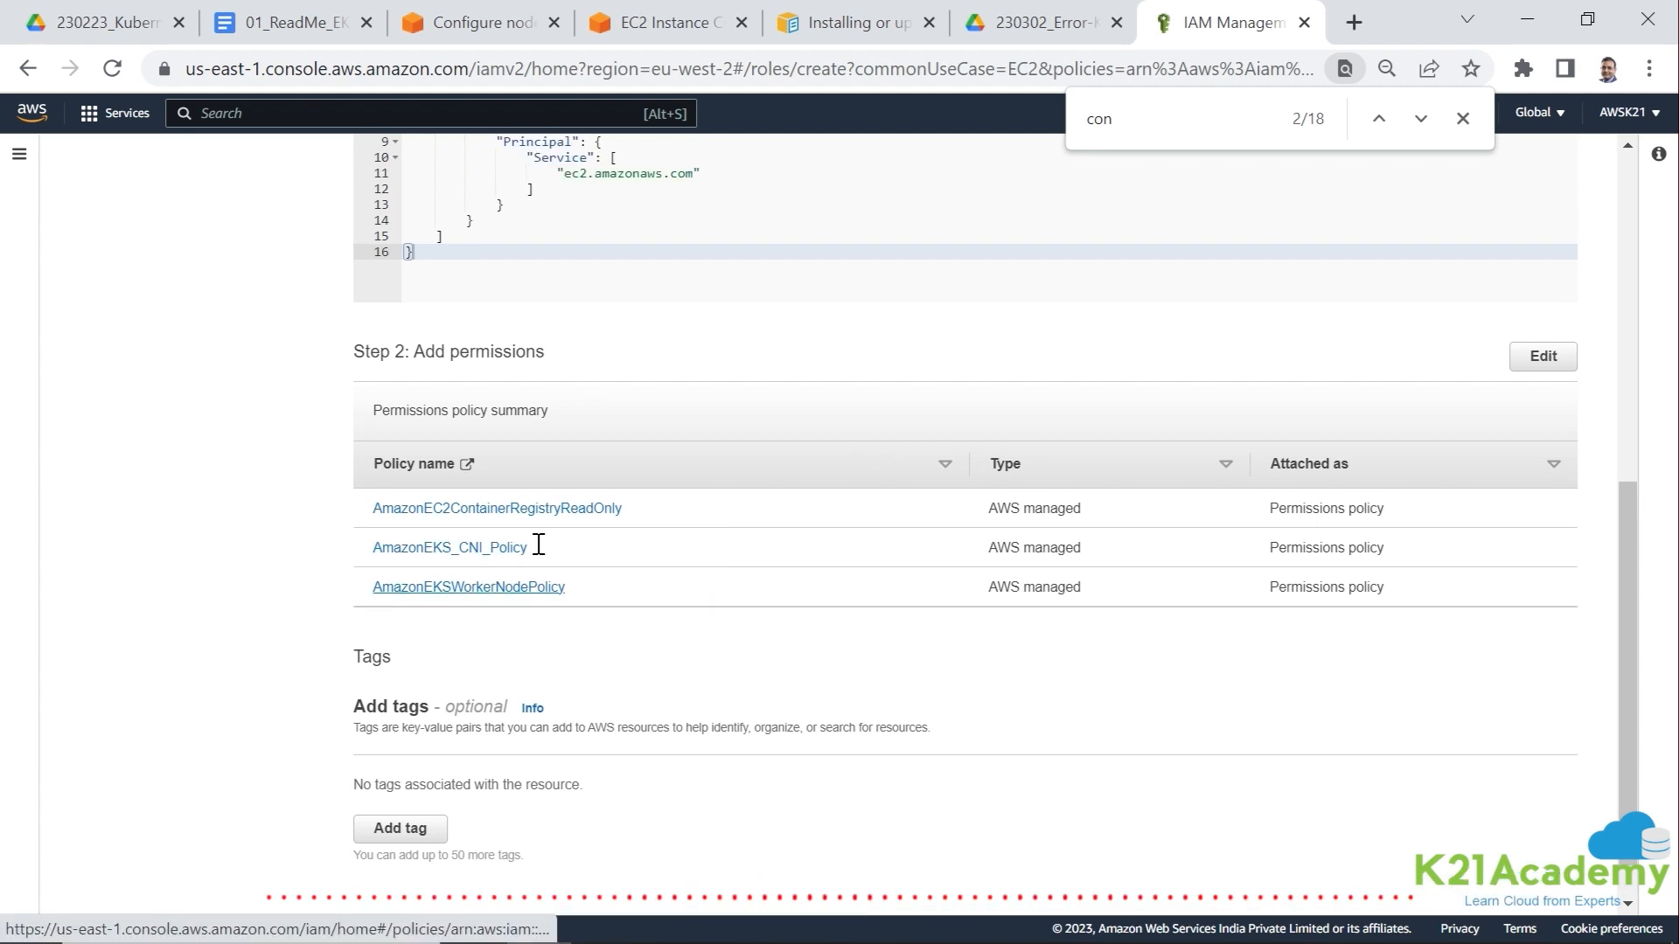
- Name the role EKSNodeInstanceRole, based on the guide's instruction, and create it
scroll(539, 544, "up", 6)
left_click(469, 378)
key("alt+Tab")
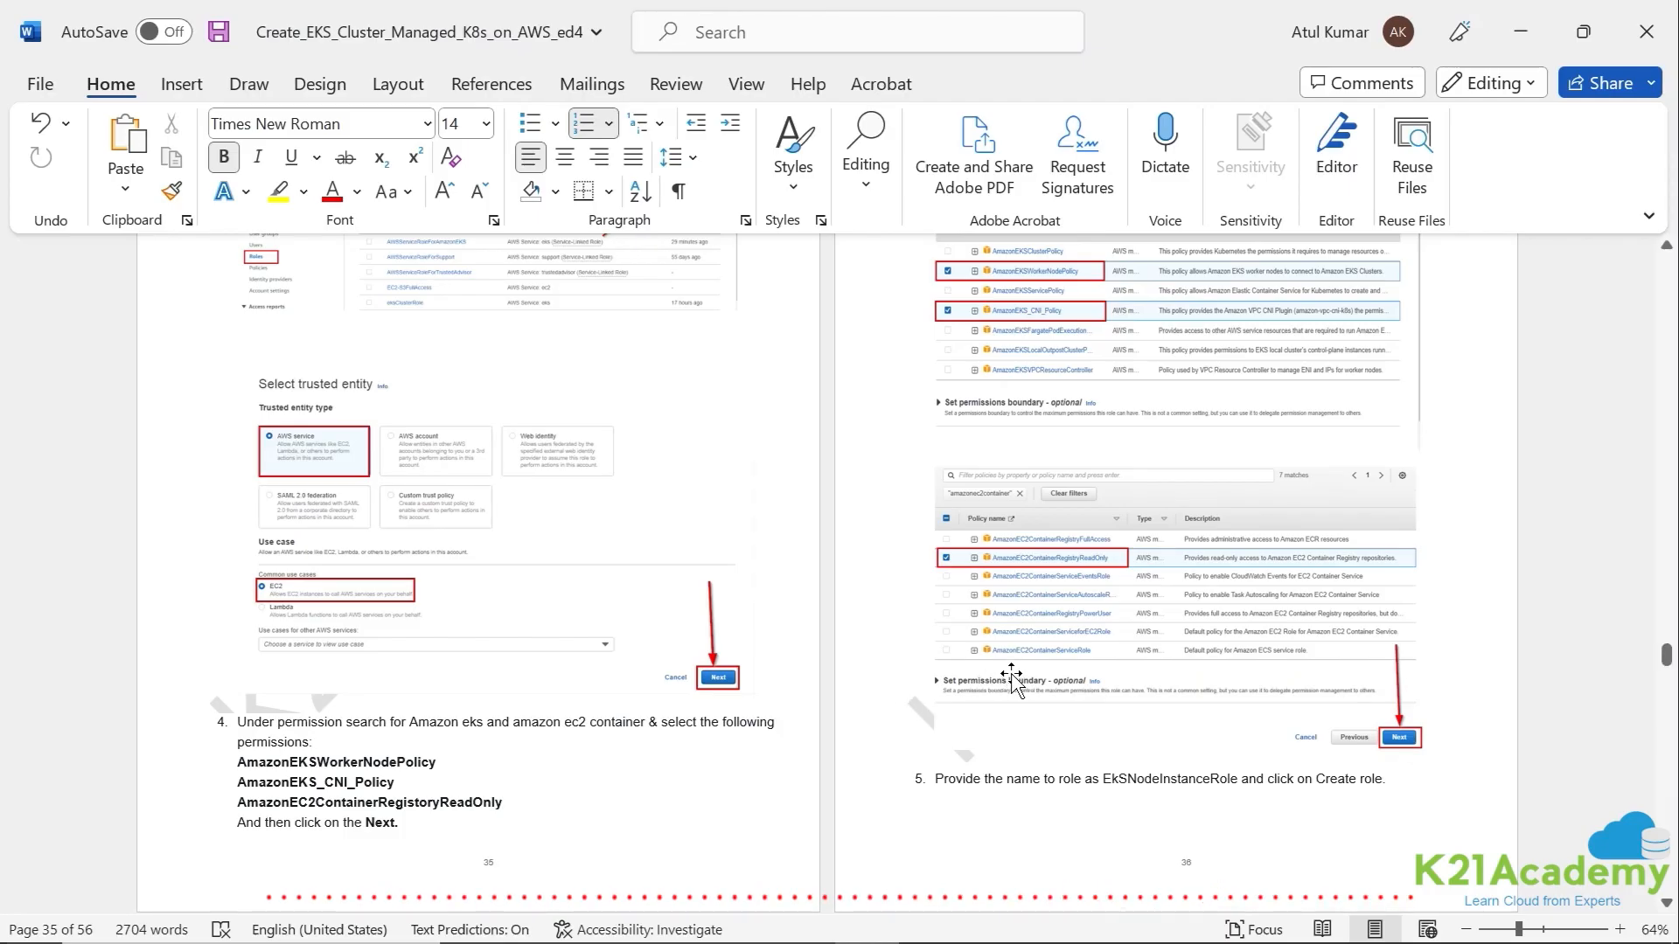
scroll(1012, 680, "down", 3)
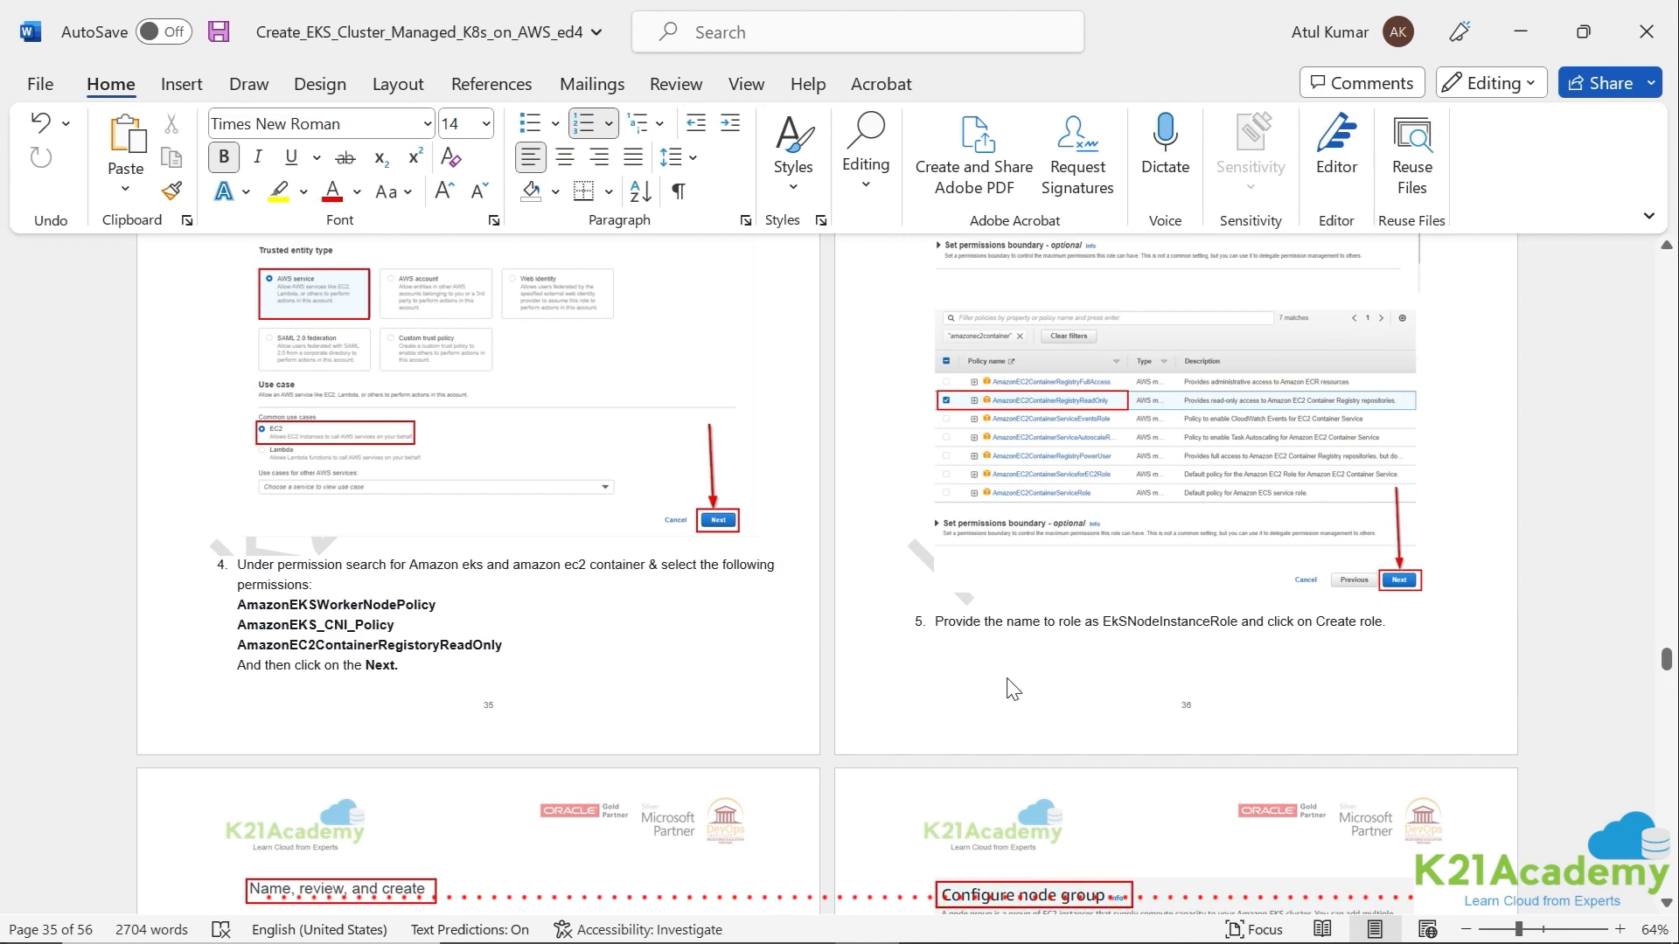
scroll(1012, 680, "down", 5)
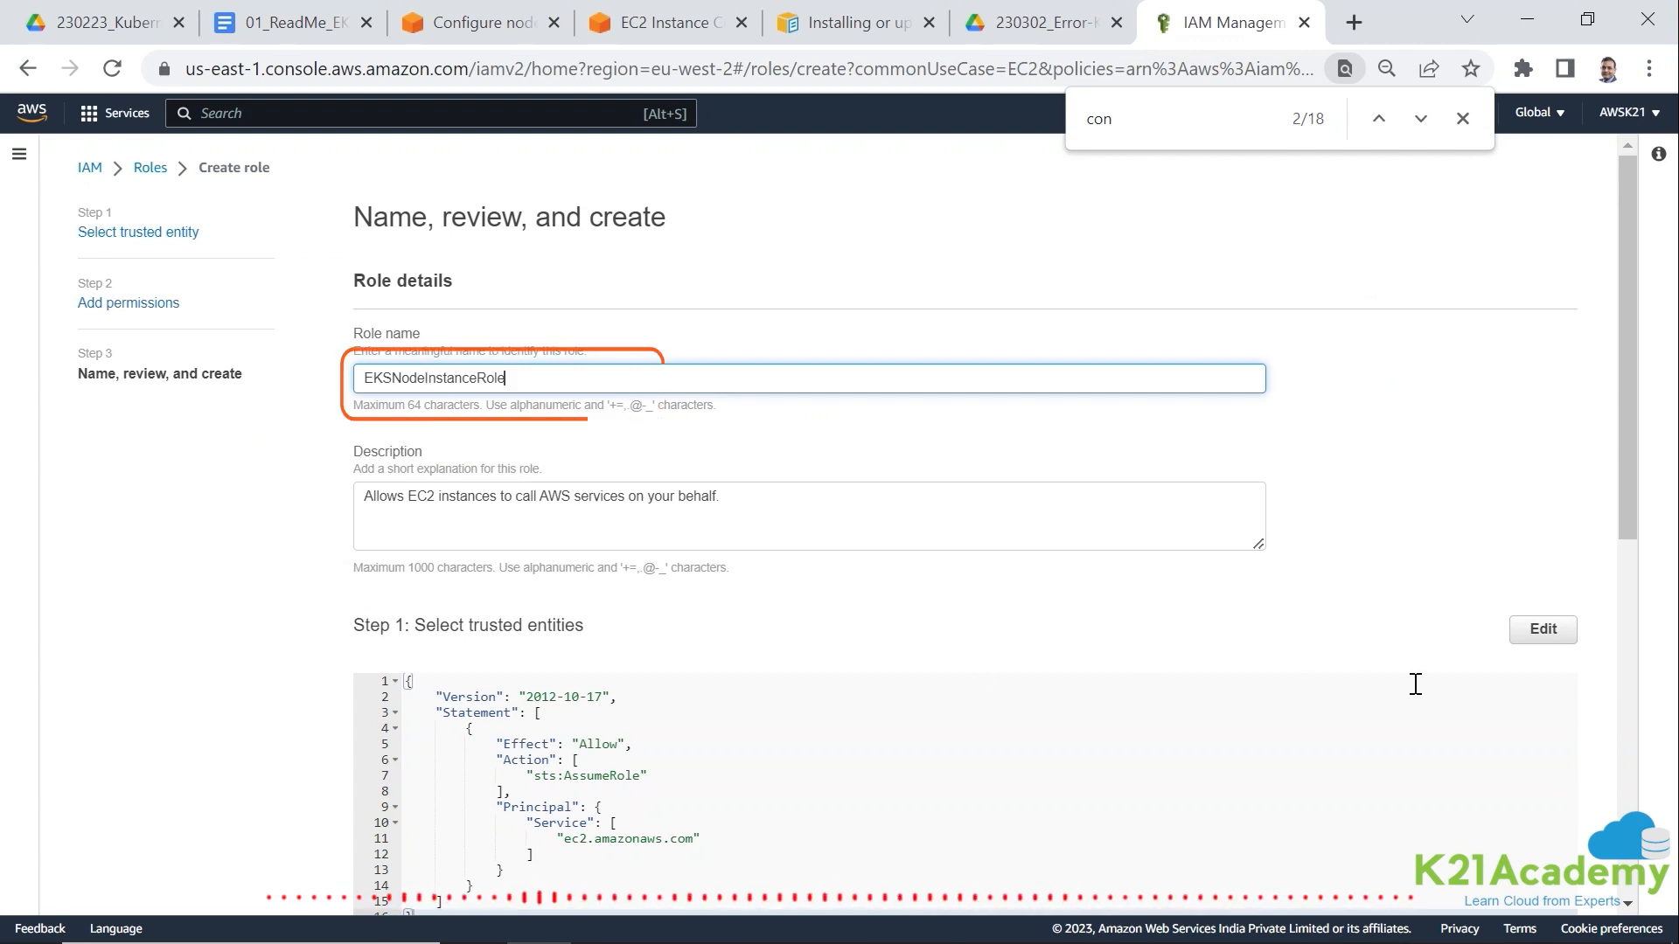
scroll(1424, 627, "down", 8)
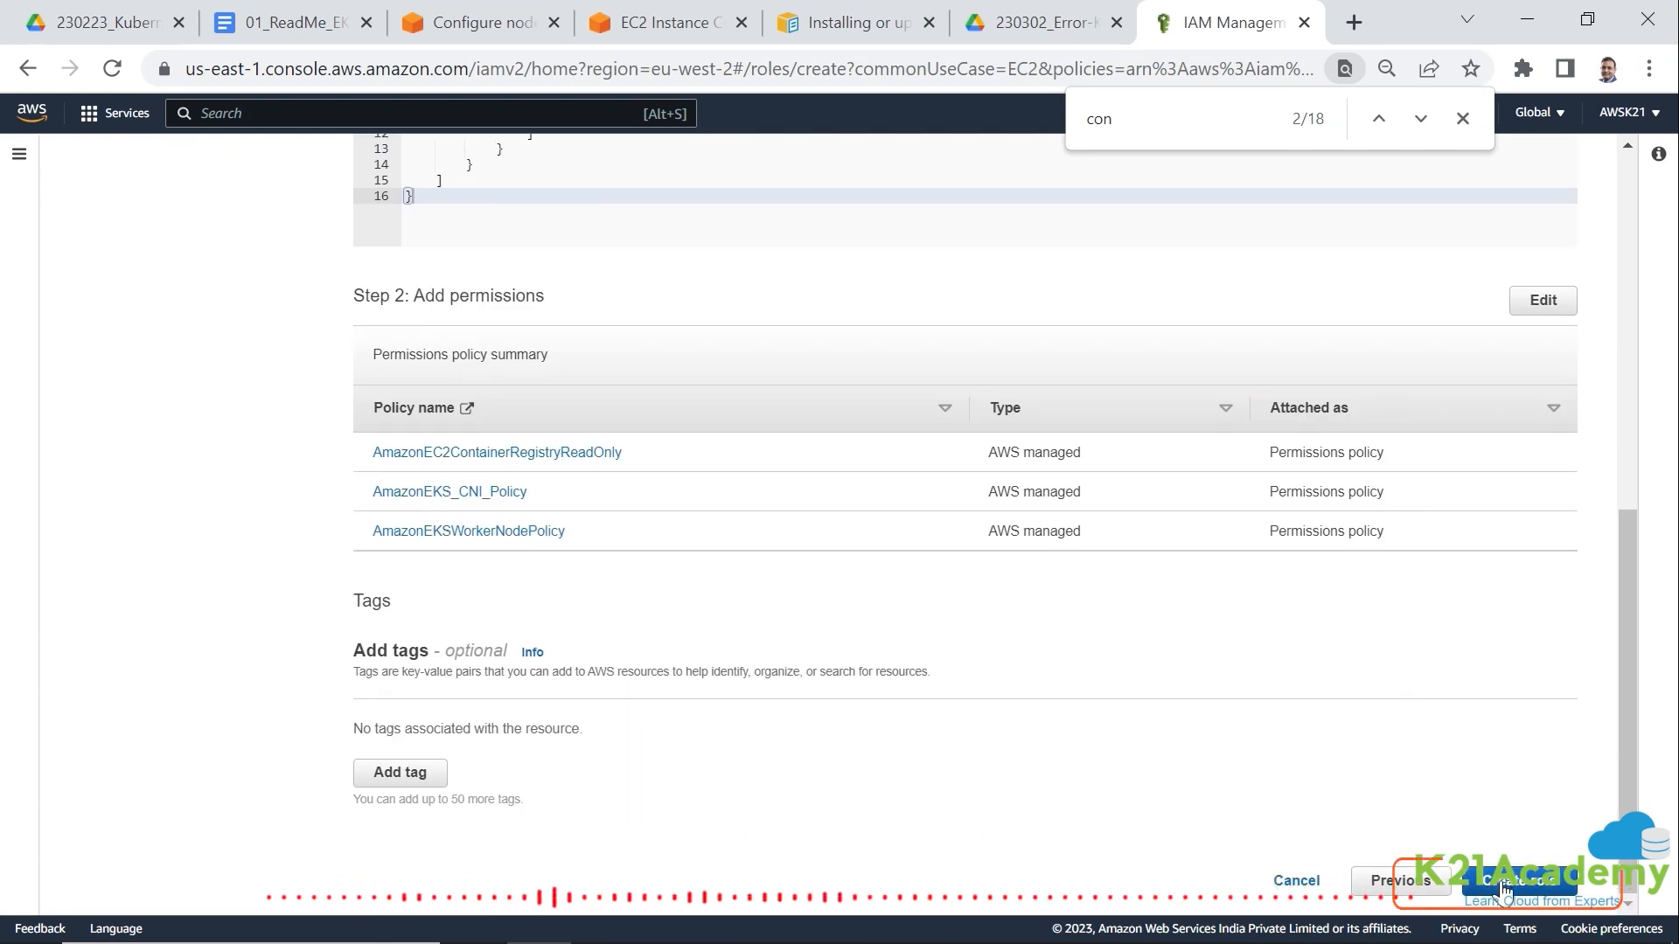
left_click(1504, 890)
- Return to the node group configuration, refresh the node IAM roles and choose EKSNodeInstanceRole
left_click(642, 24)
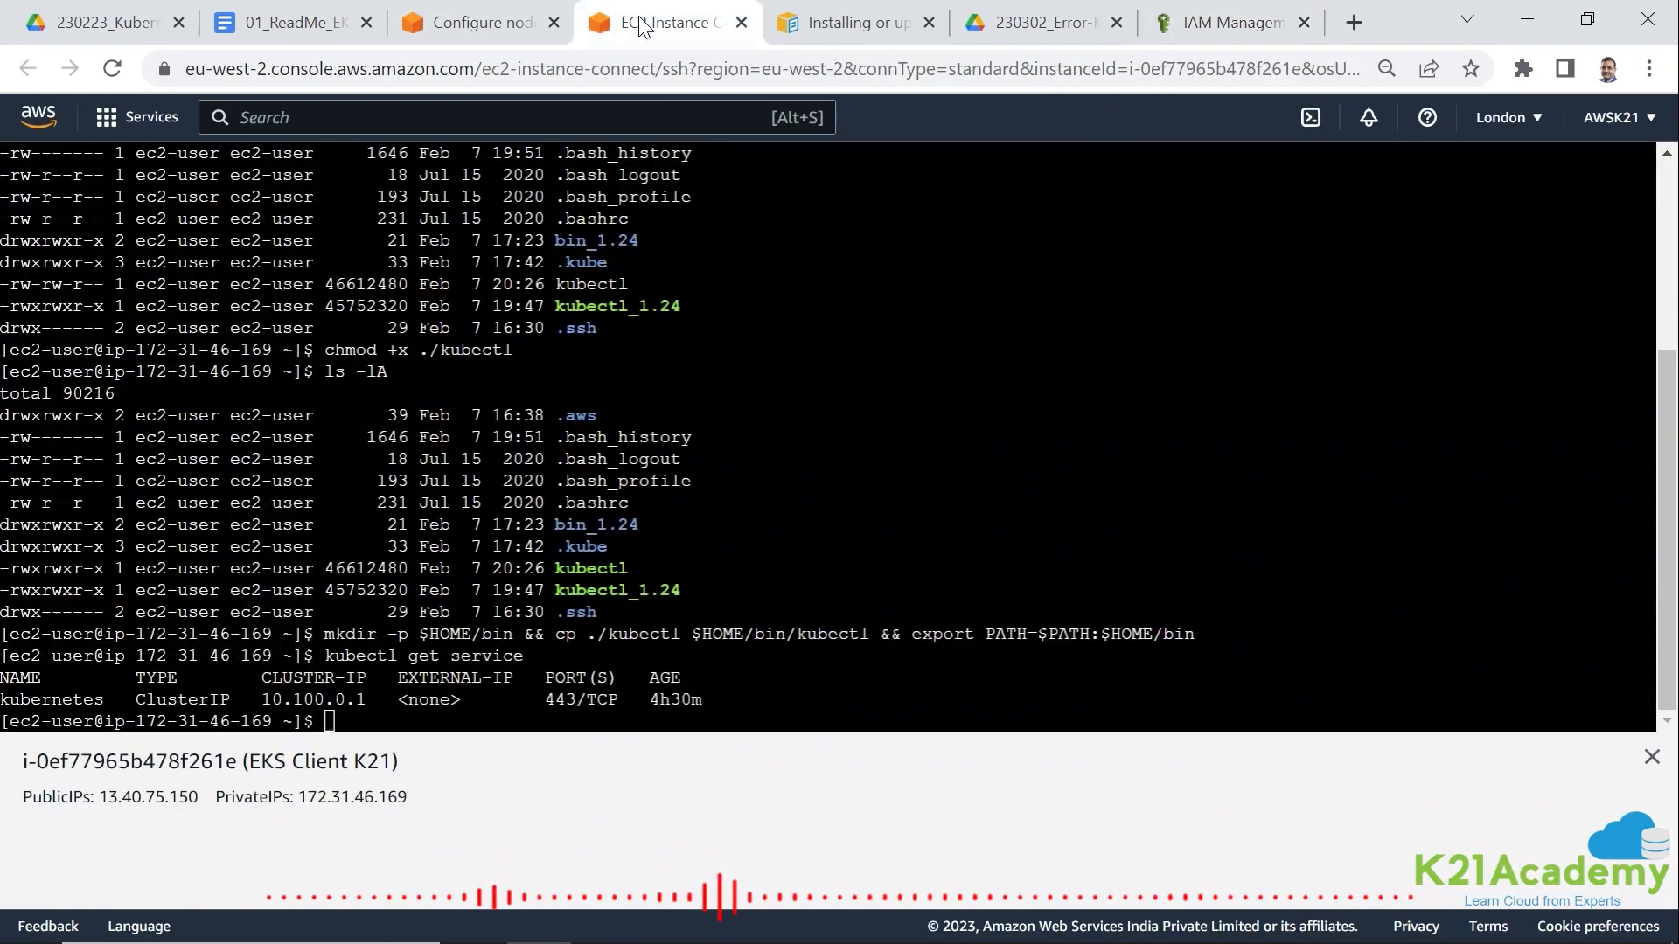
left_click(480, 24)
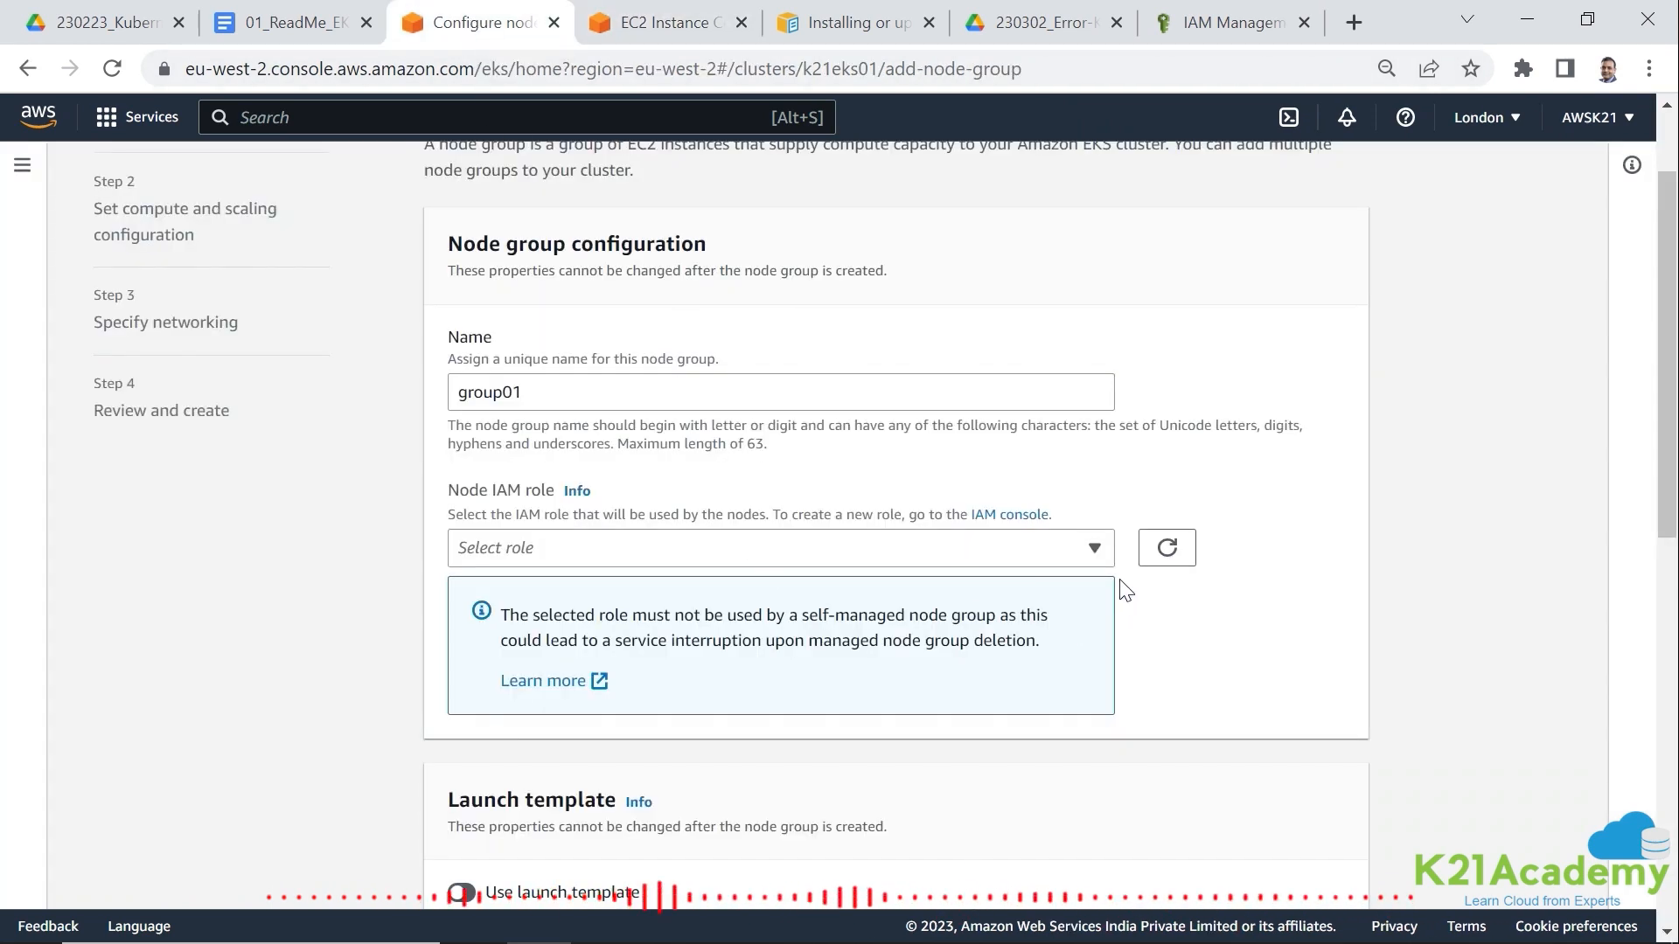
scroll(637, 329, "up", 2)
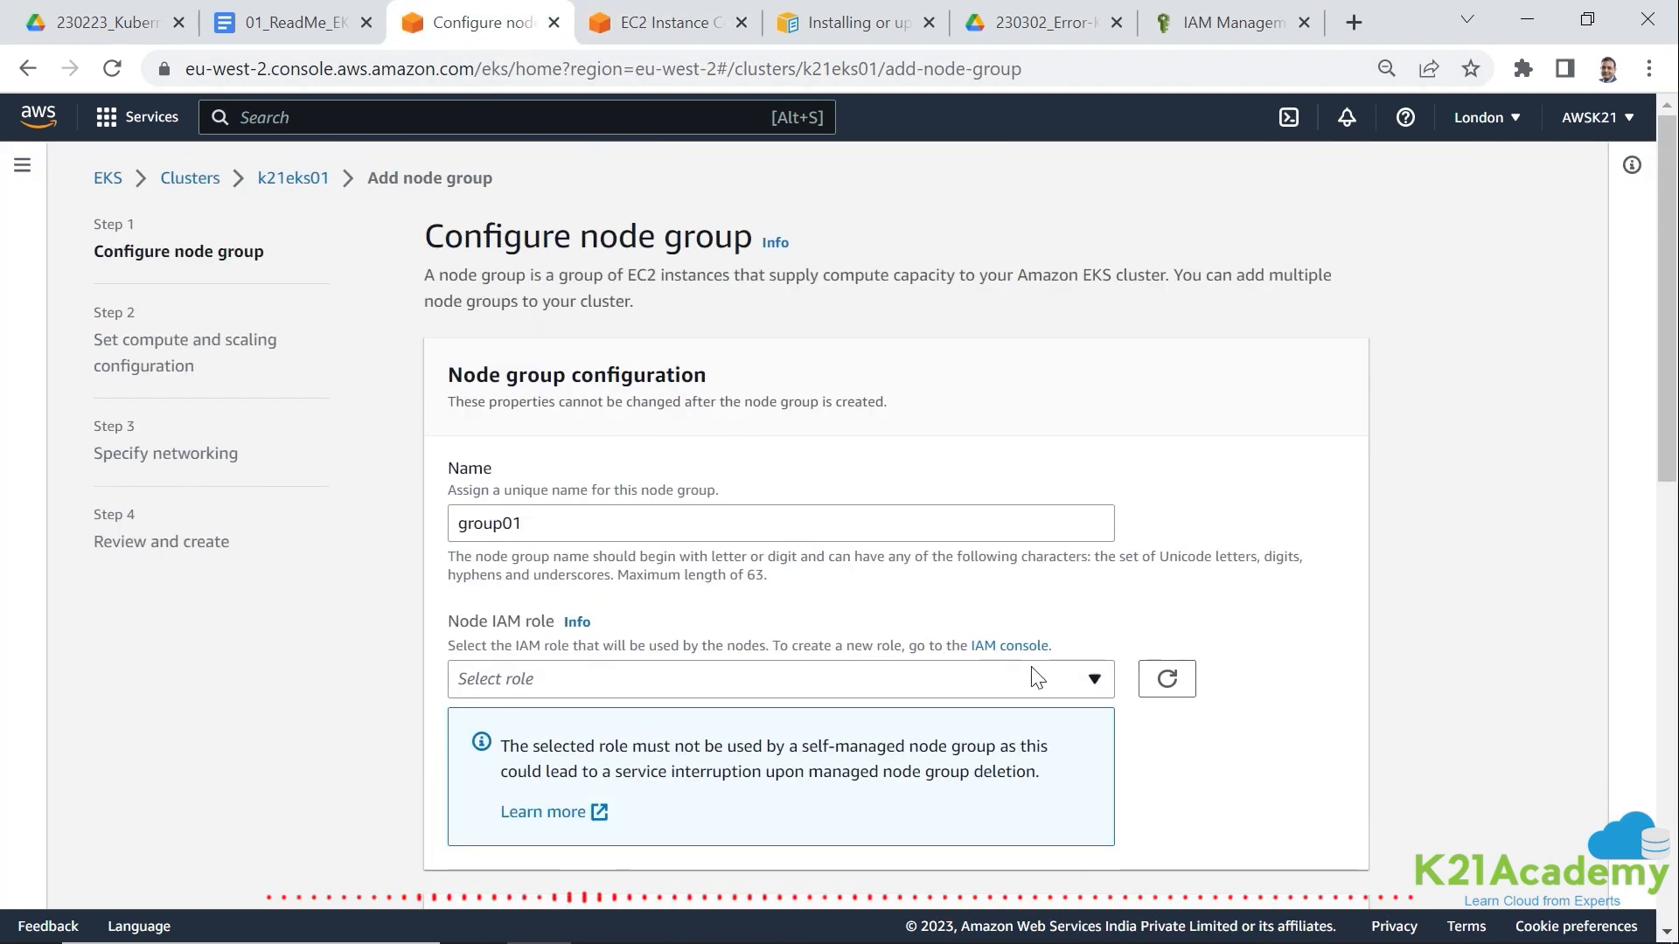
left_click(1148, 688)
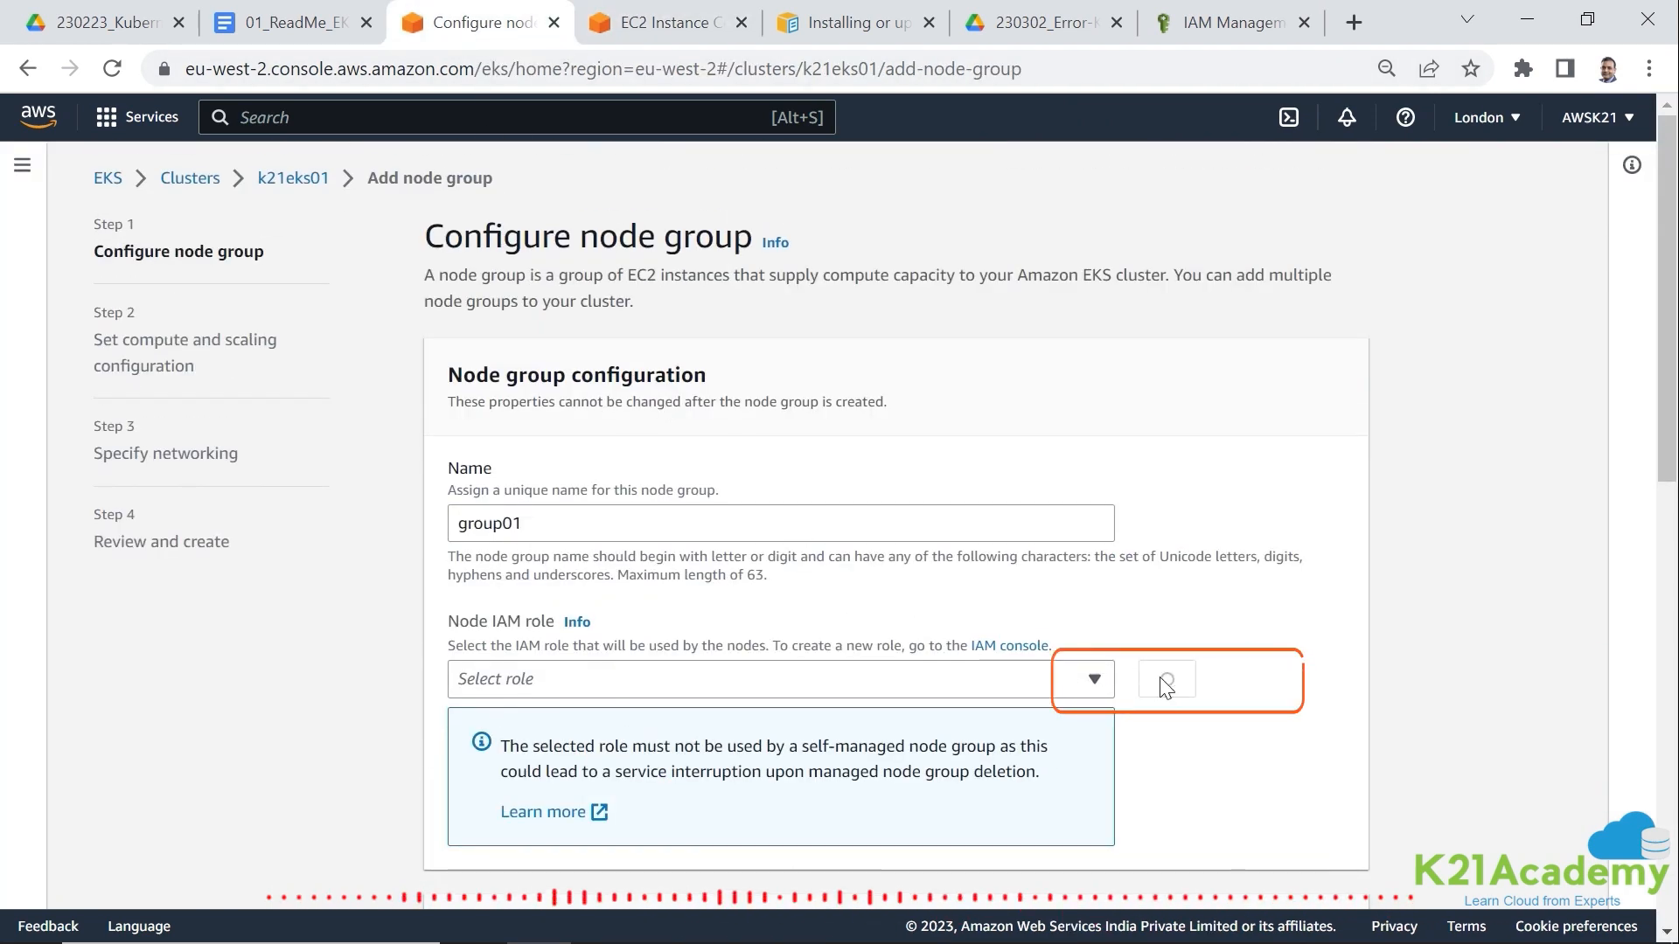
left_click(610, 687)
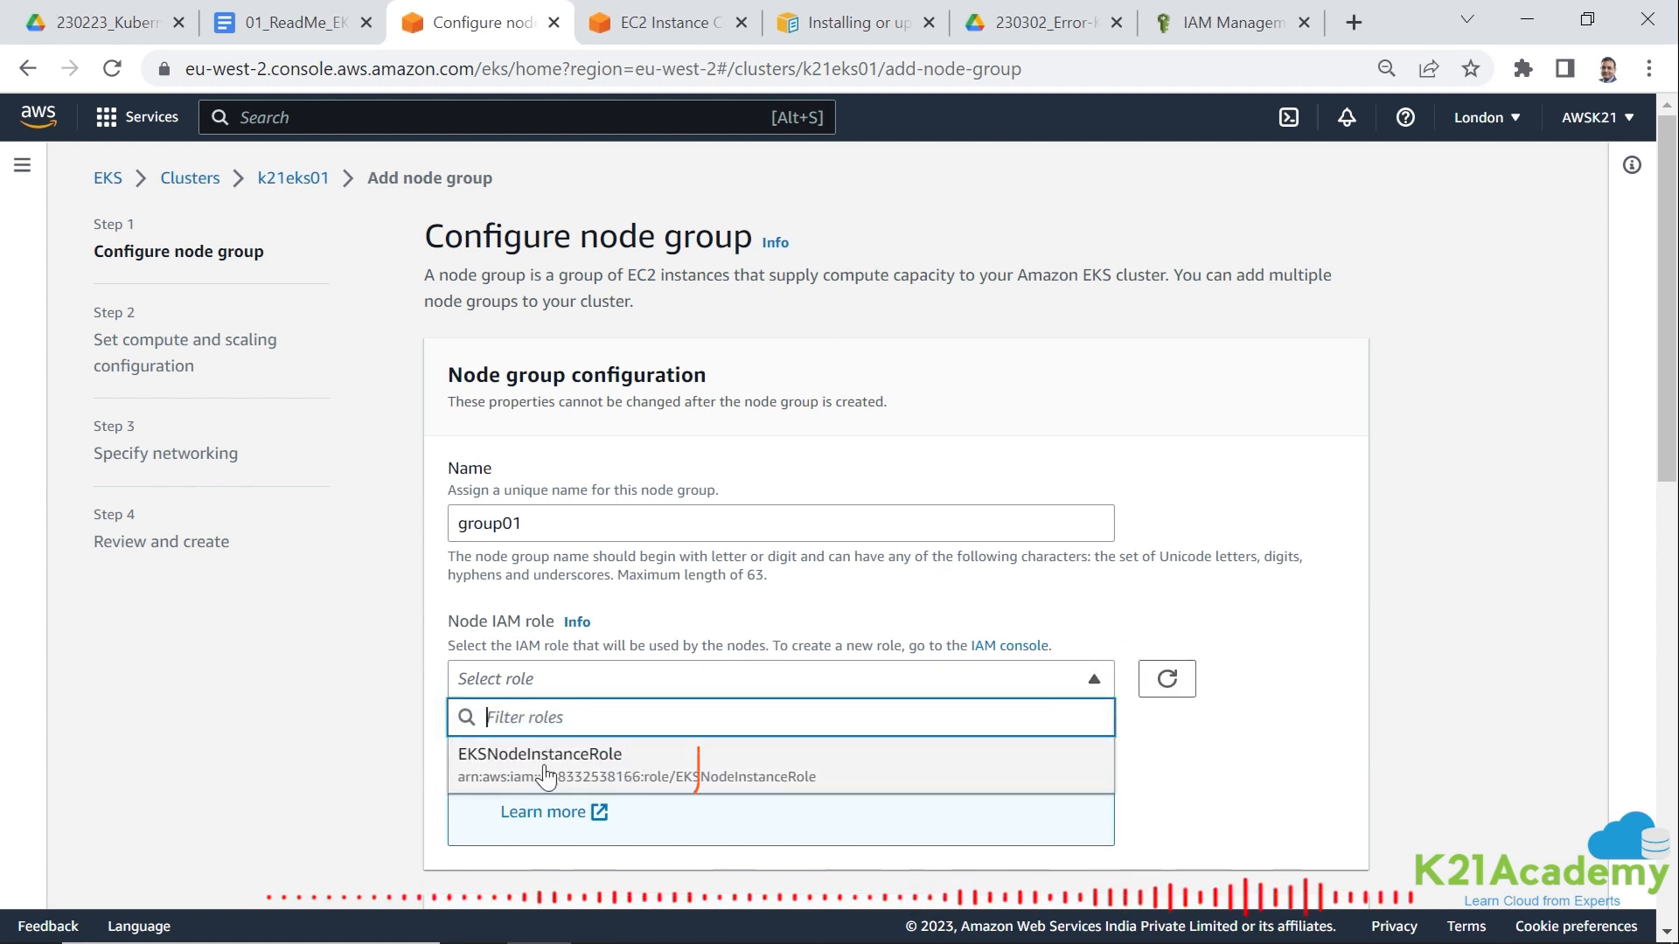
left_click(544, 769)
- Review the launch template, Kubernetes labels, taints and tags without adding any, and continue to the compute and scaling configuration
scroll(1157, 790, "down", 5)
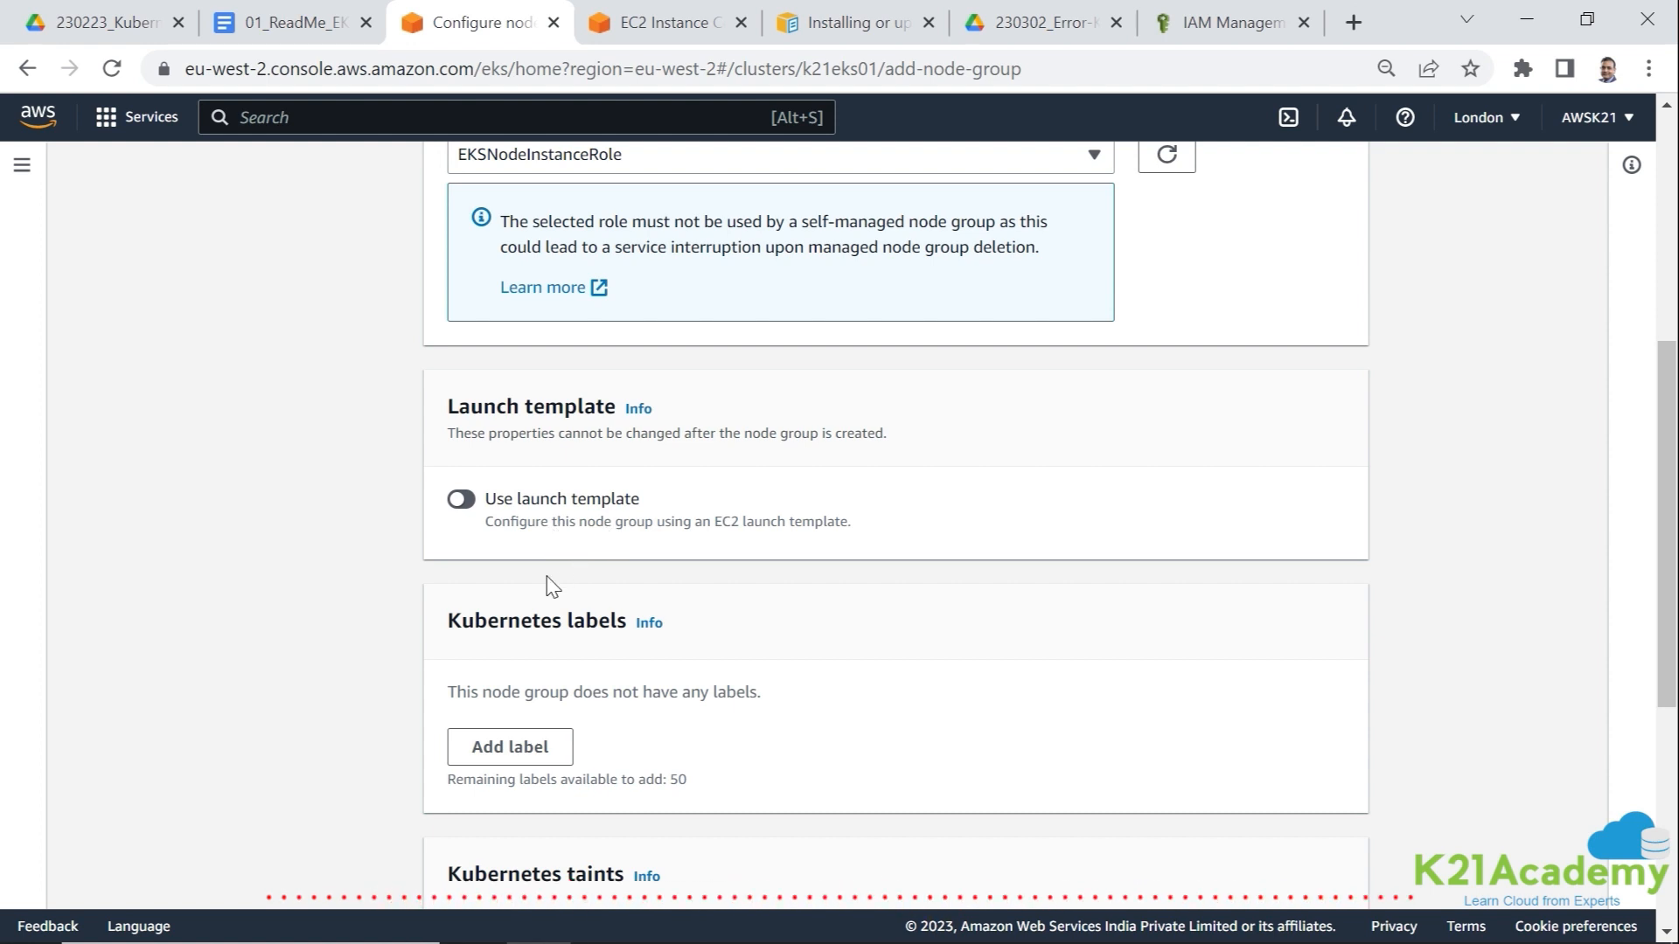
scroll(549, 586, "down", 1)
scroll(591, 501, "down", 3)
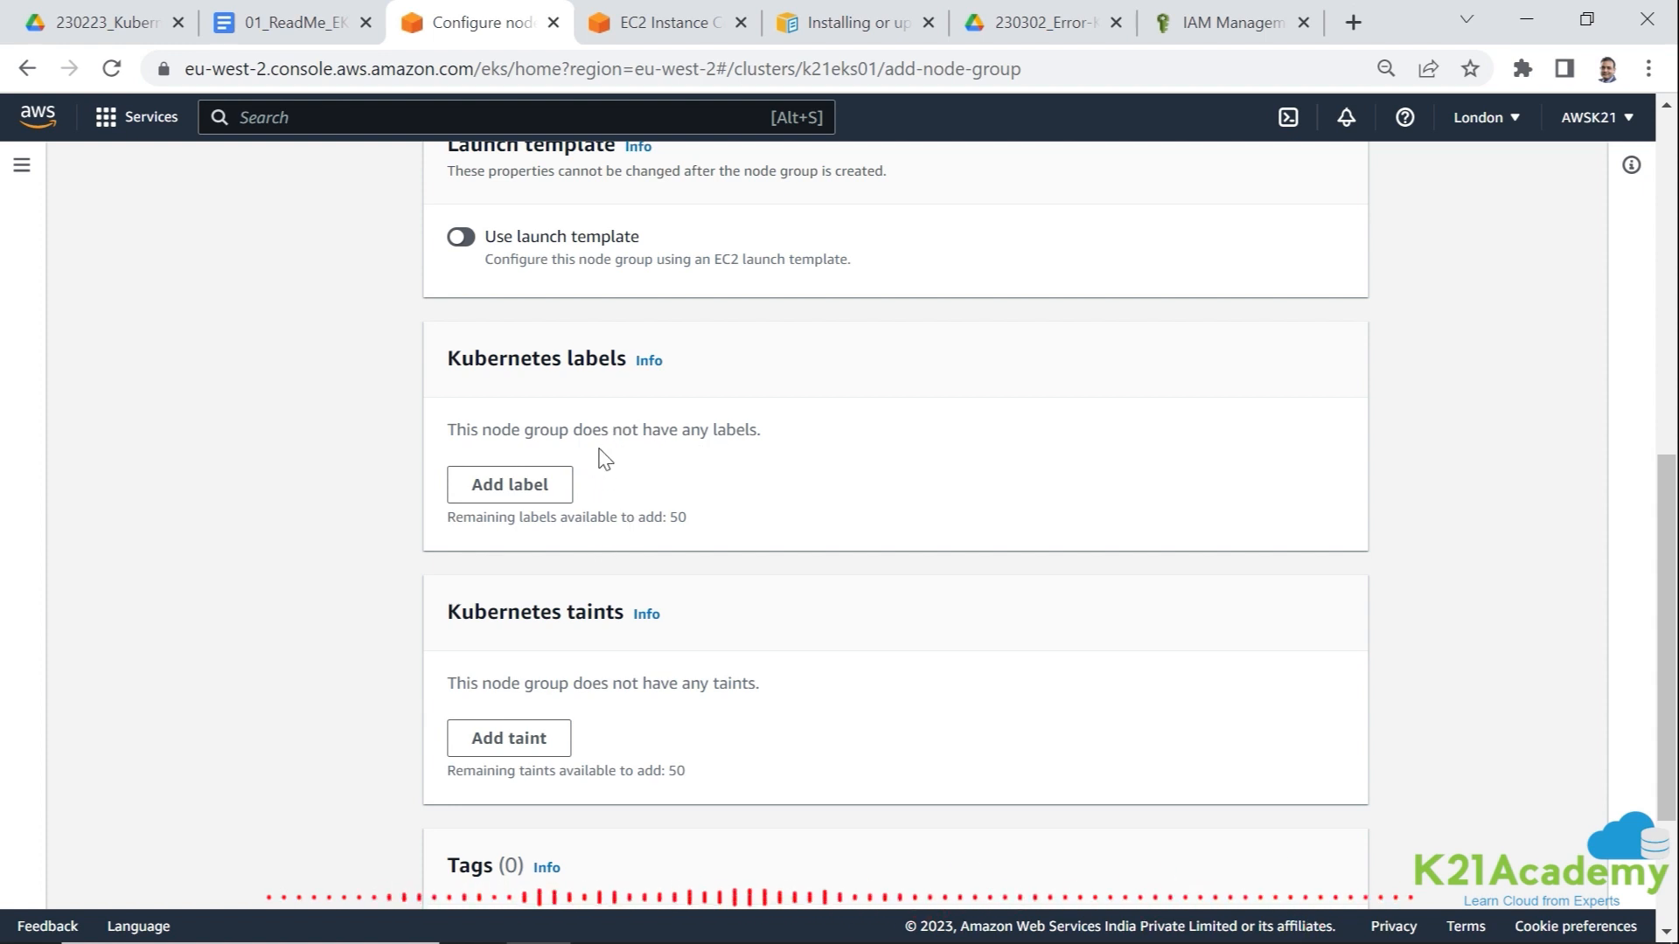
scroll(612, 467, "down", 2)
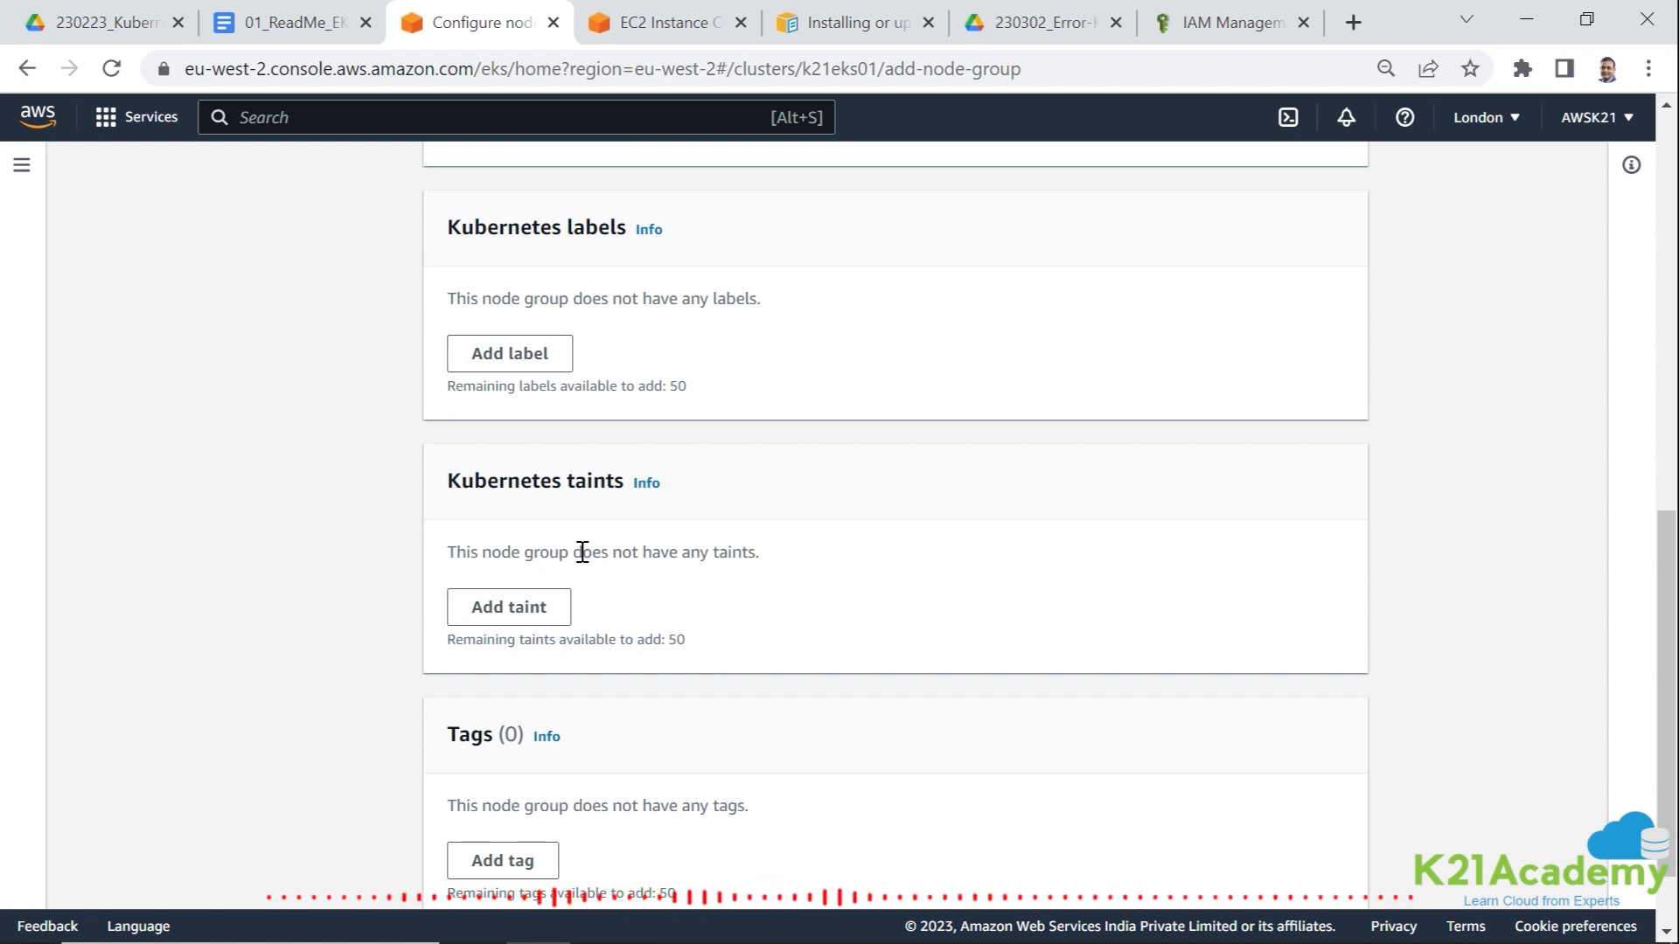
scroll(582, 552, "down", 1)
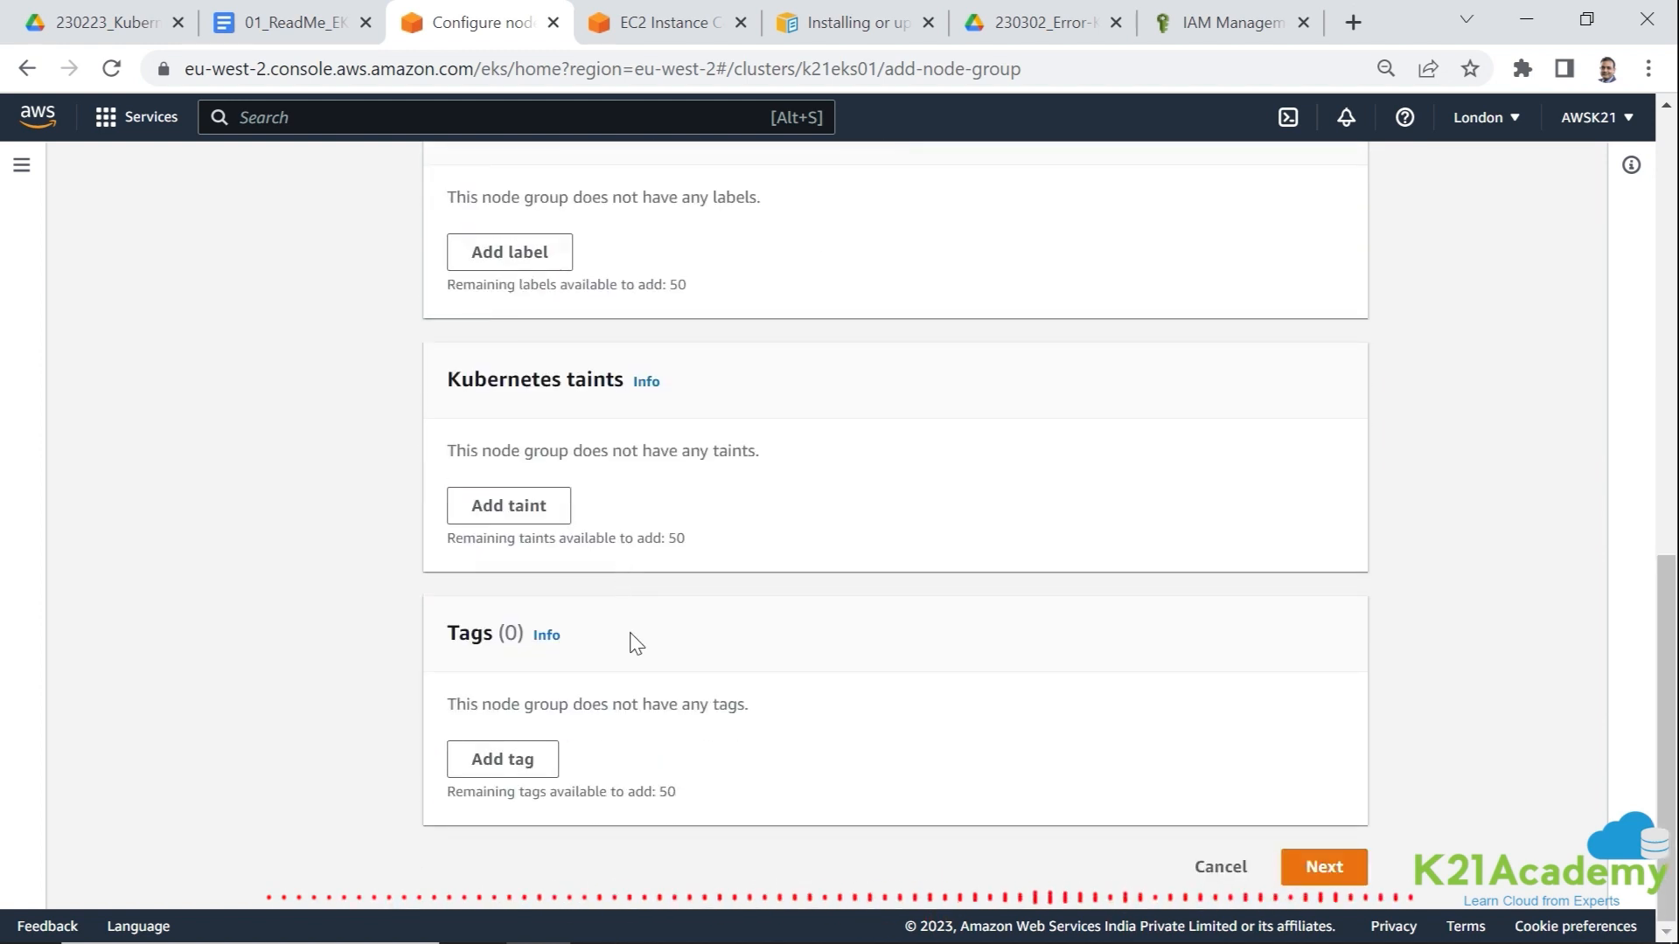
scroll(700, 695, "up", 6)
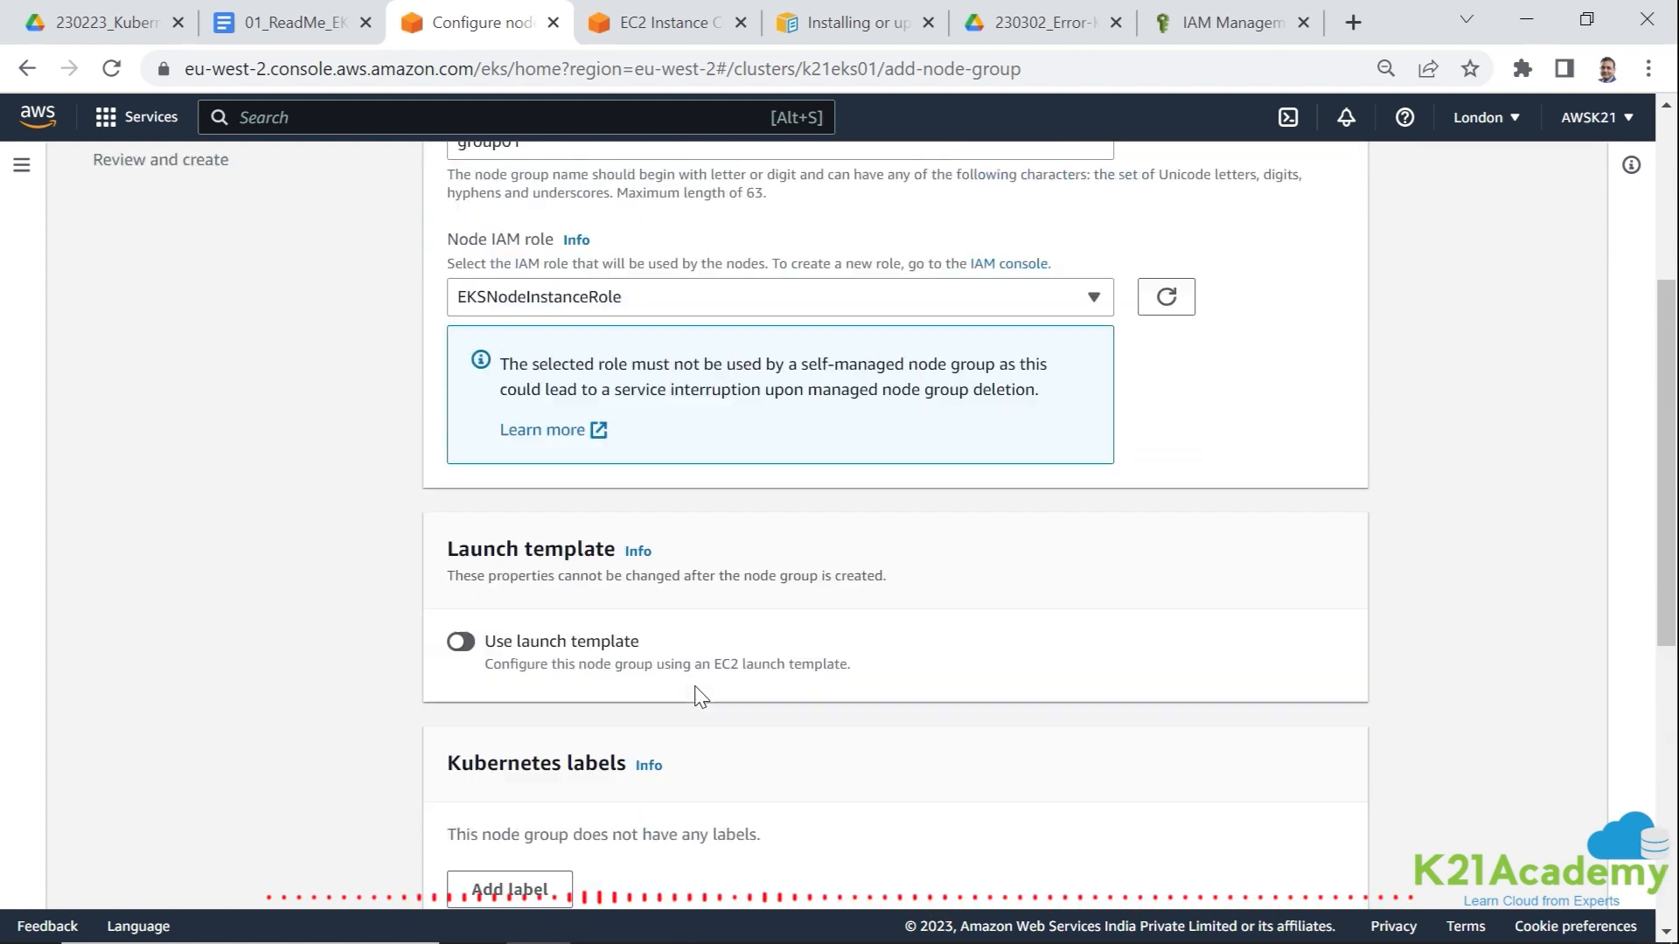
scroll(700, 695, "down", 6)
left_click(1348, 889)
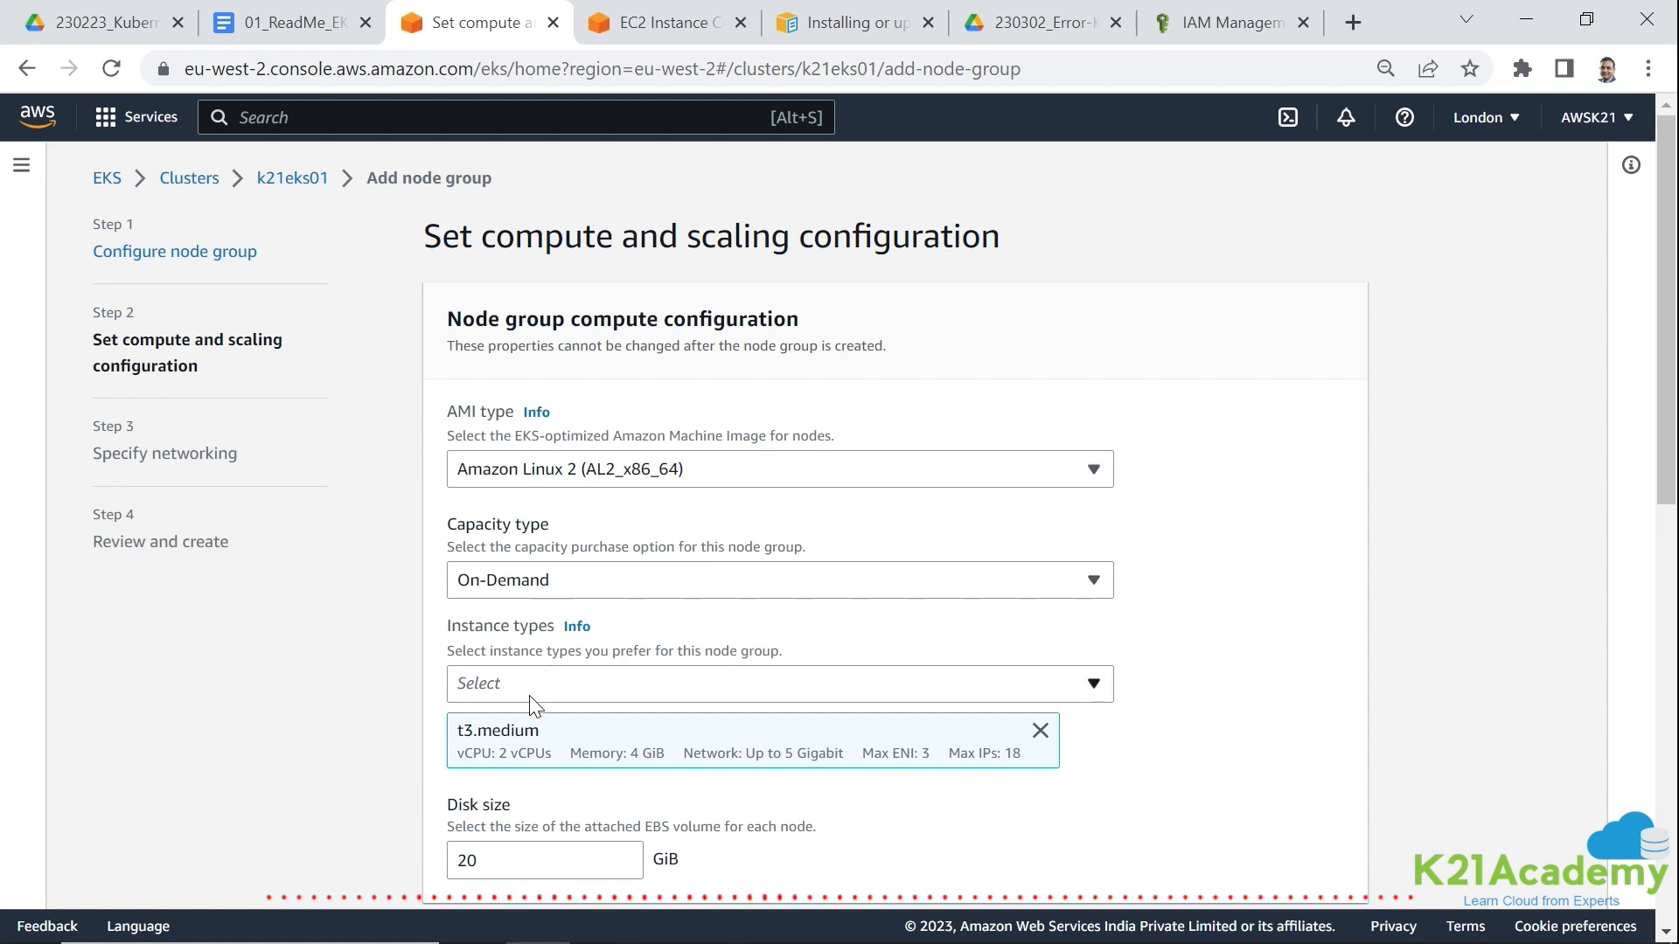
- Look through the available instance types for the node group, keeping t3.medium selected
left_click(478, 739)
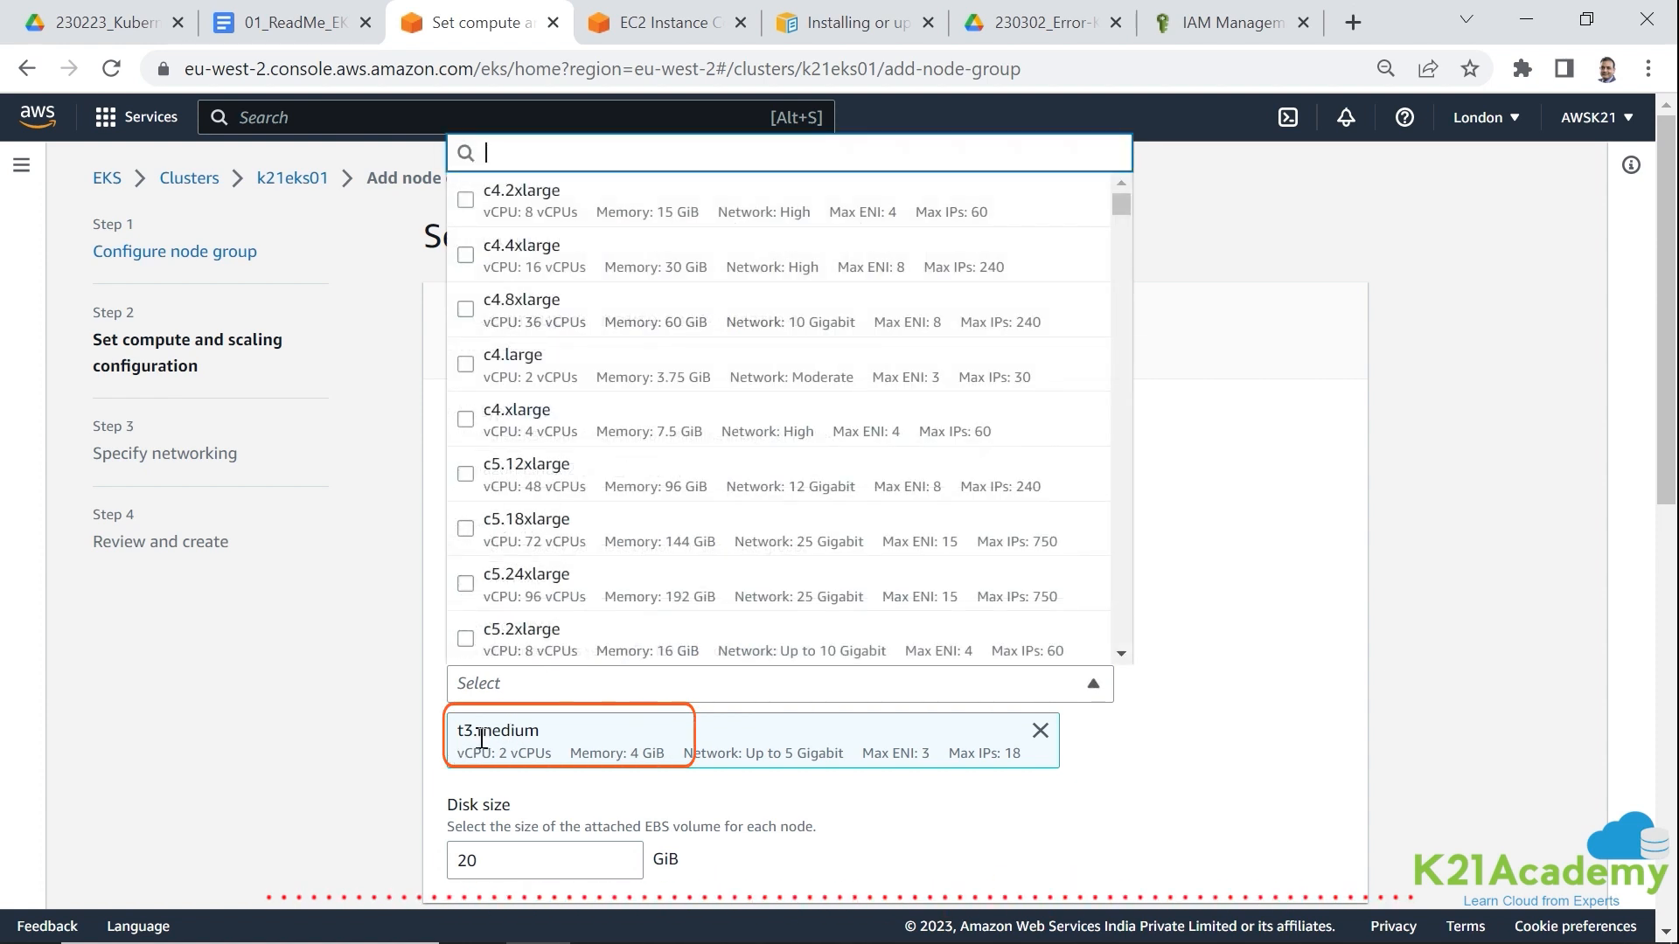
left_click(1121, 743)
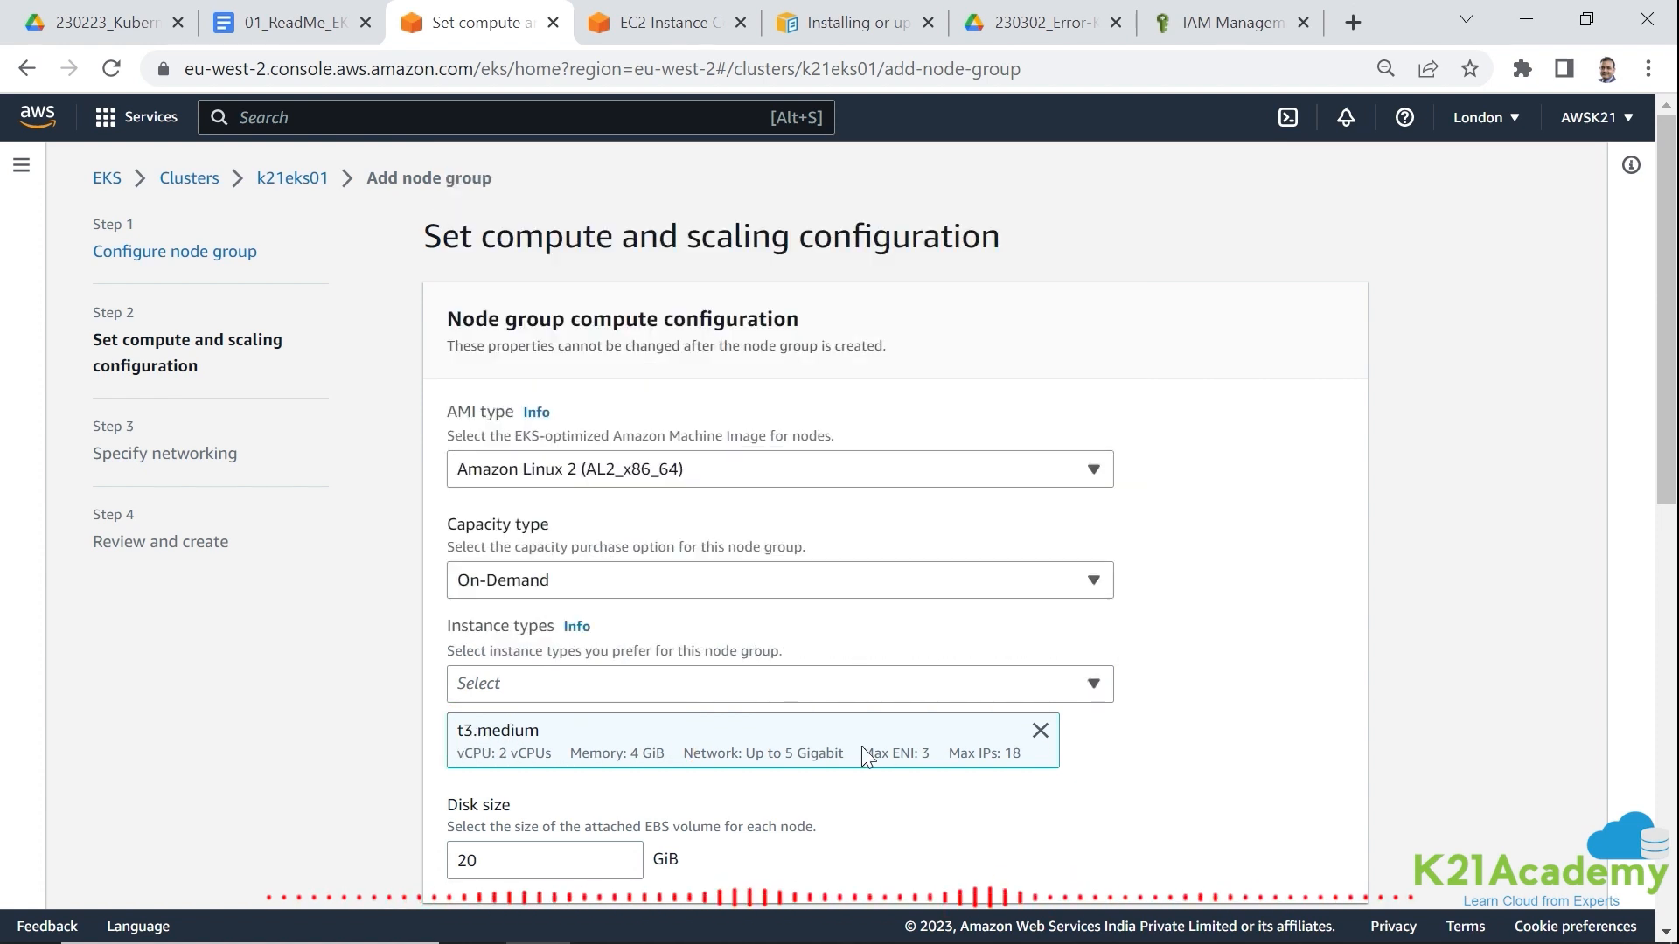
- Search the node group's instance types for "mi" and close the list without changing the t3.medium selection
left_click(824, 697)
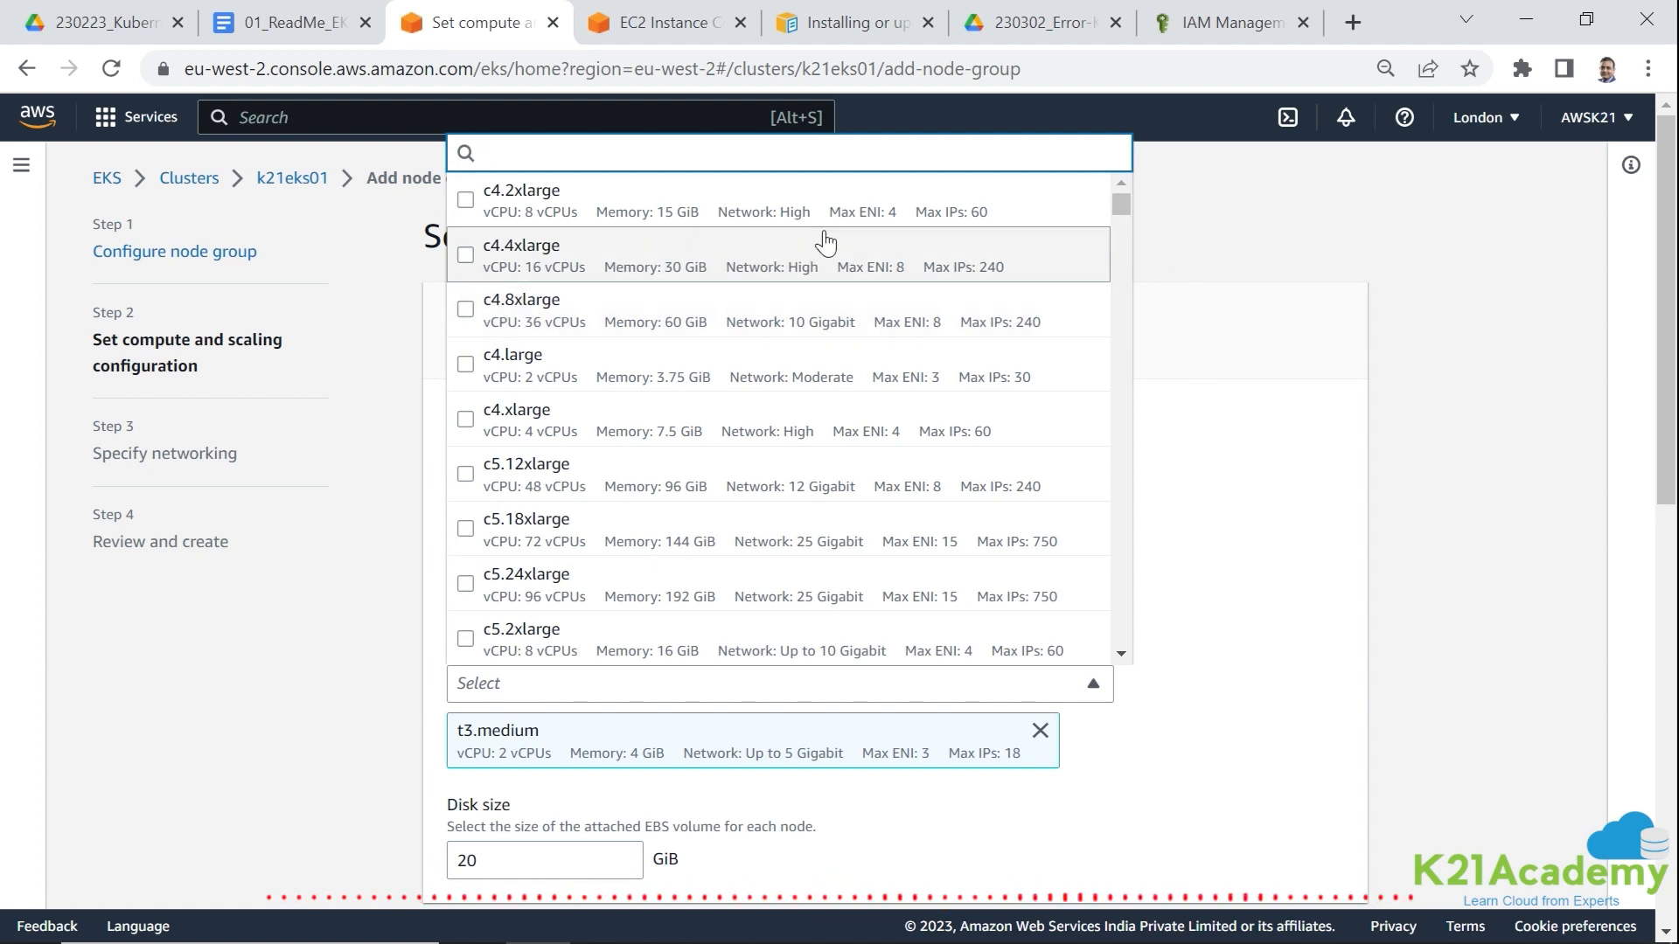
type("mi")
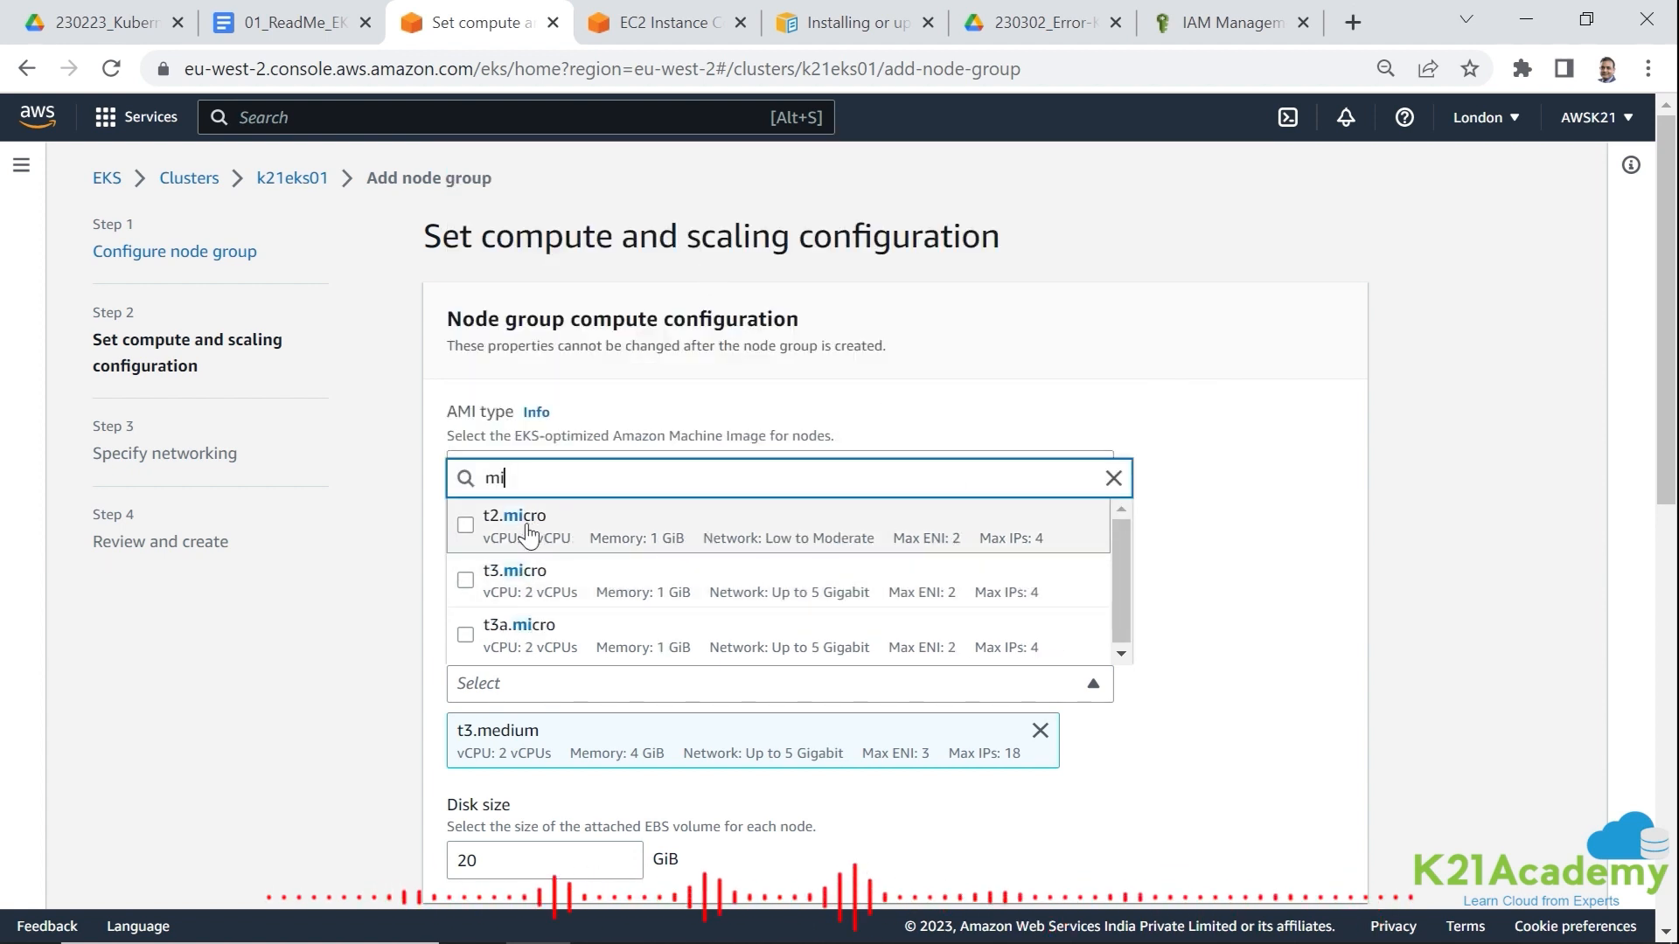
left_click(1334, 626)
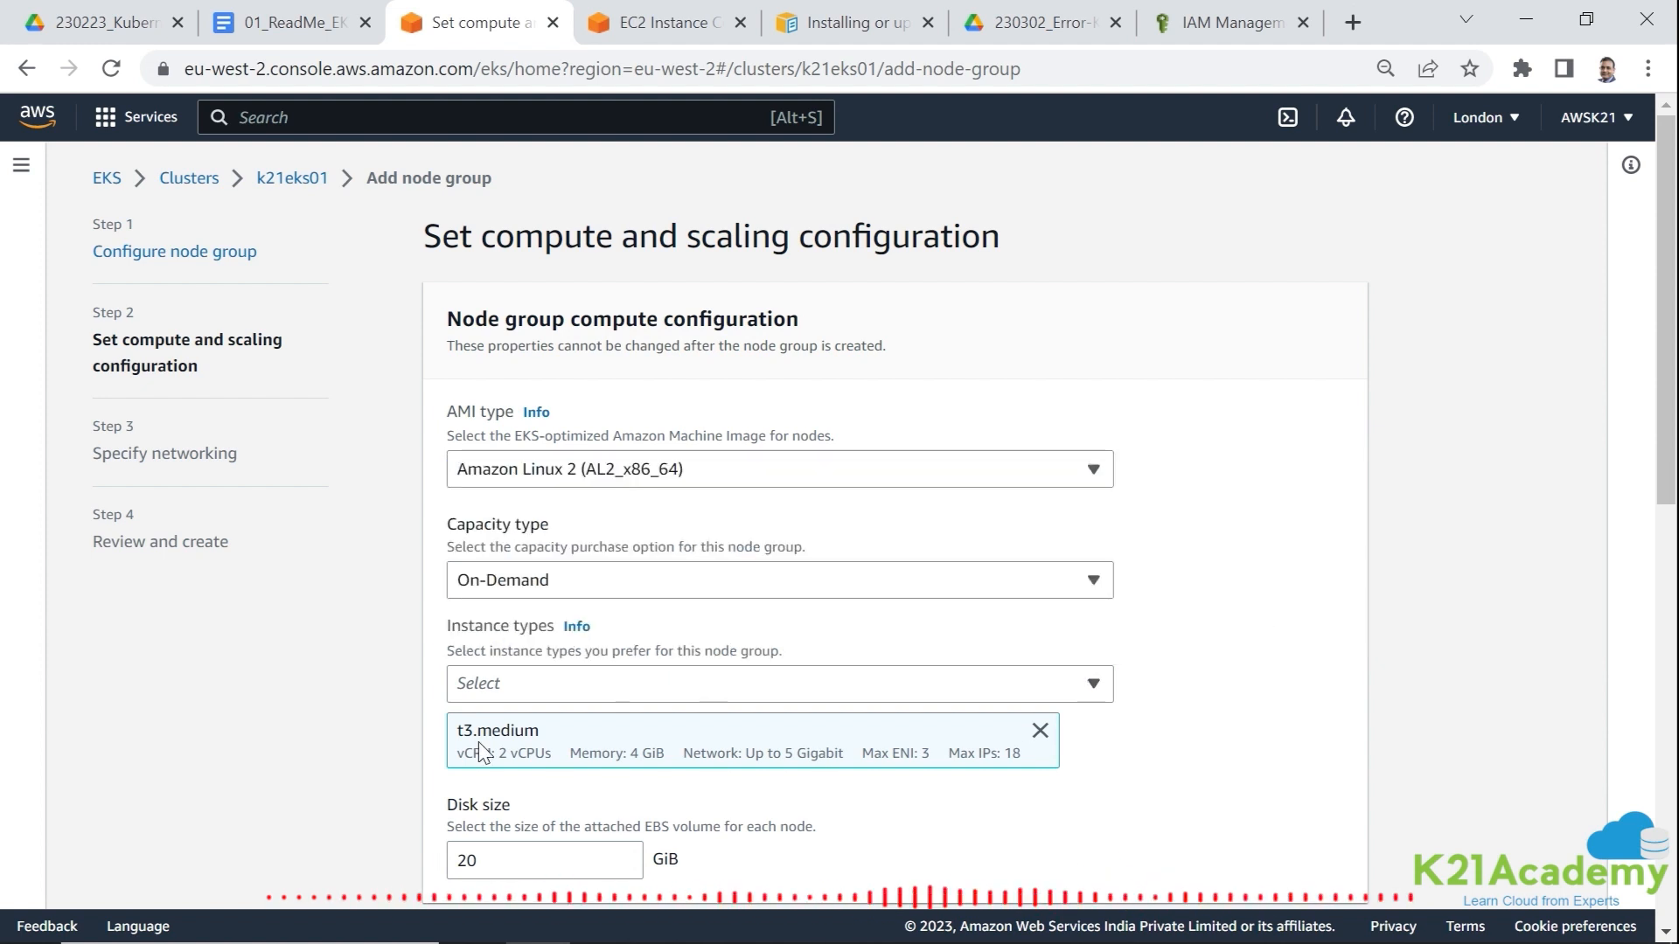
- Review the disk size, scaling and update configuration, keep the default values, and continue to the networking settings
scroll(576, 744, "down", 1)
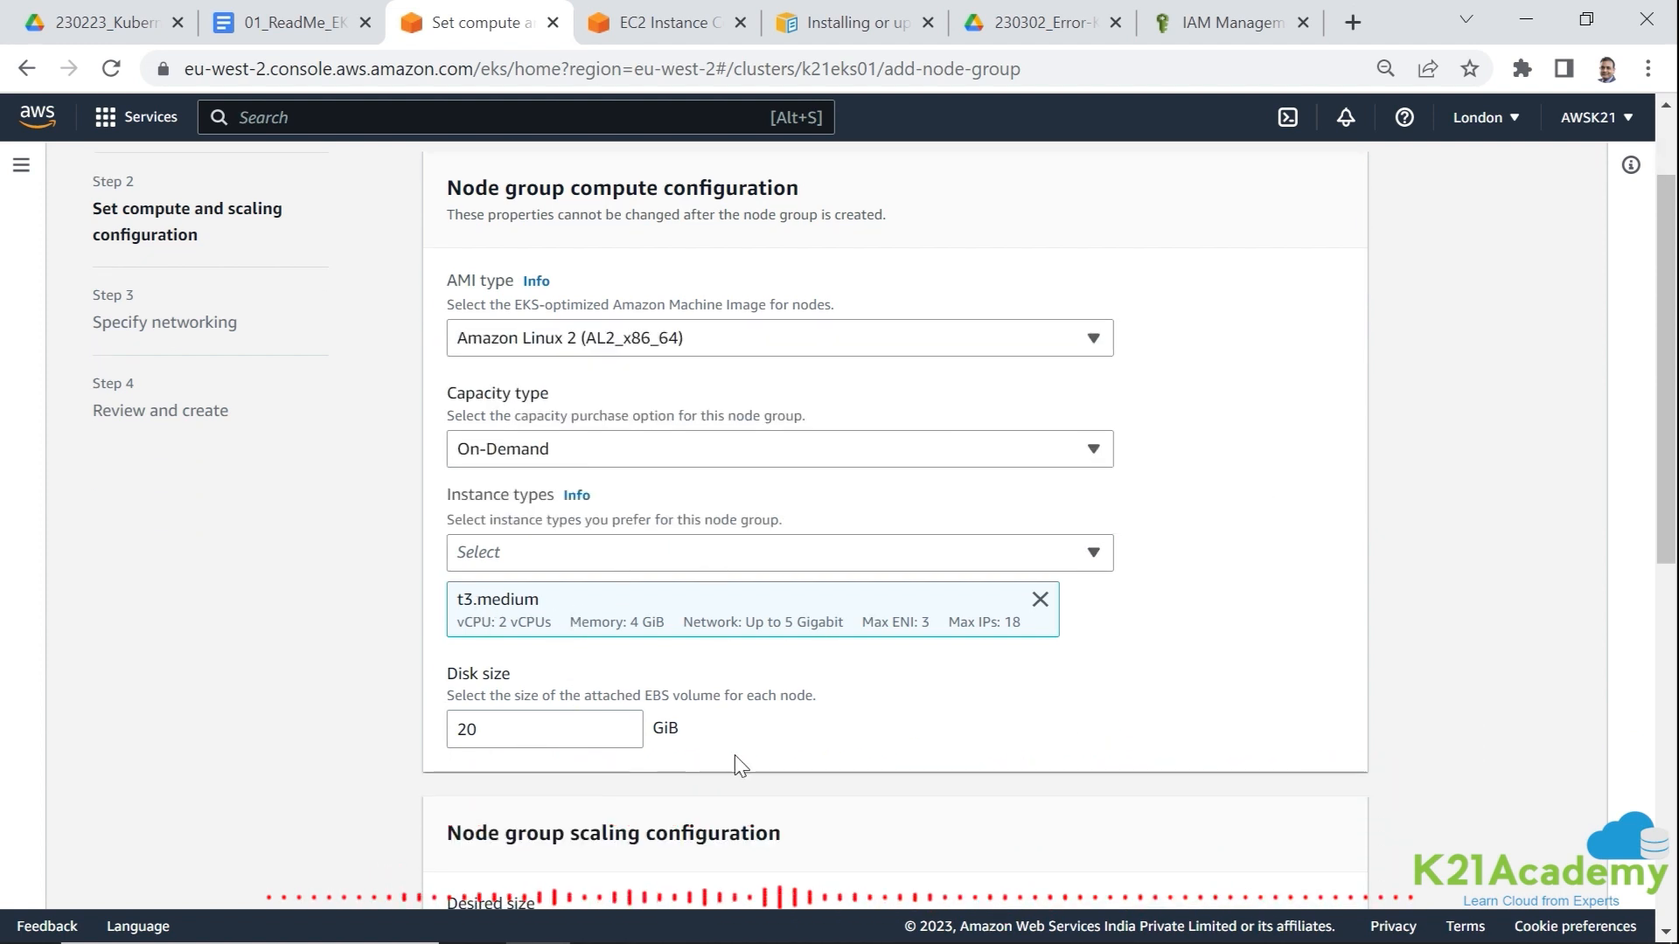
scroll(729, 748, "down", 1)
scroll(735, 759, "down", 1)
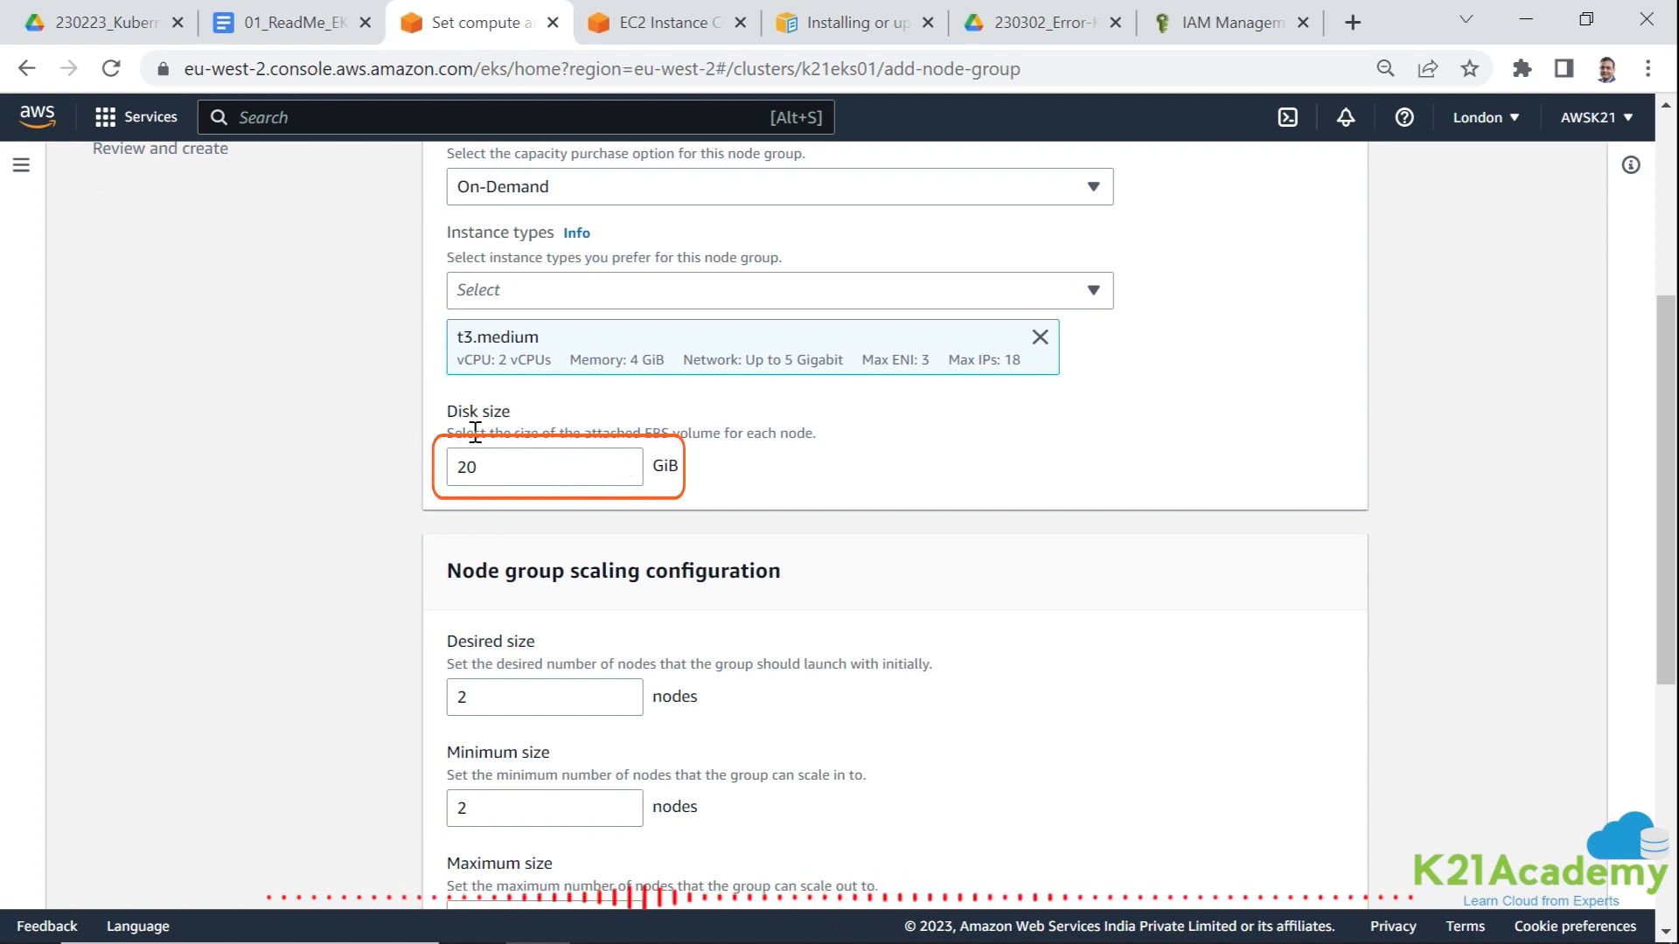
scroll(618, 615, "down", 1)
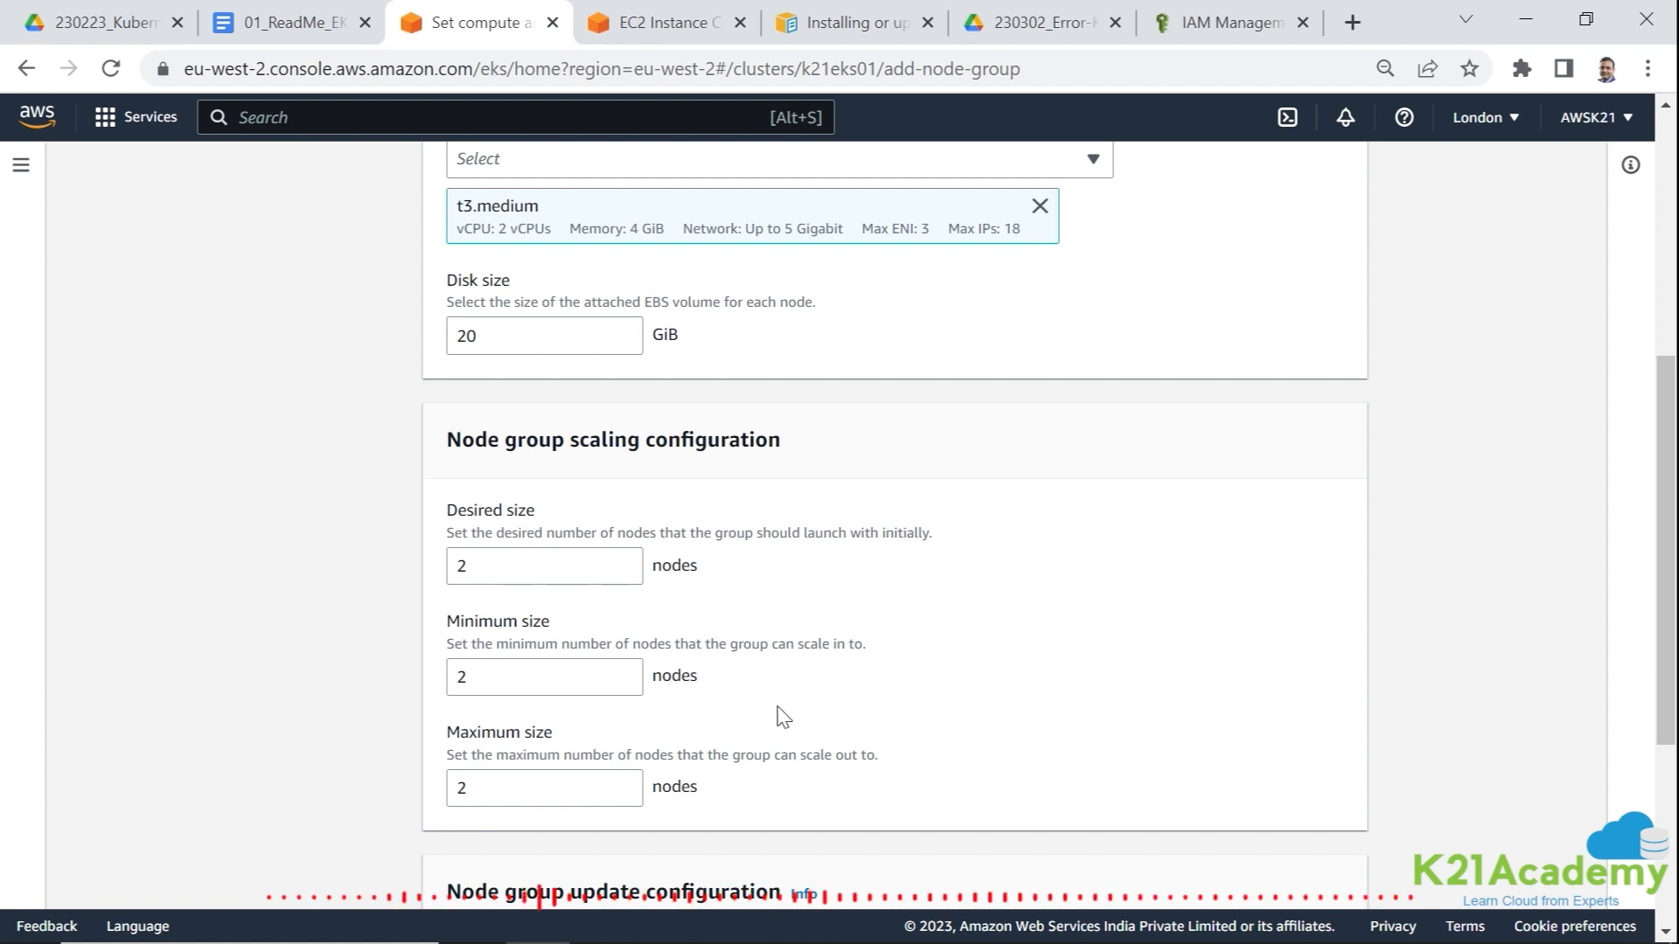
scroll(717, 768, "down", 3)
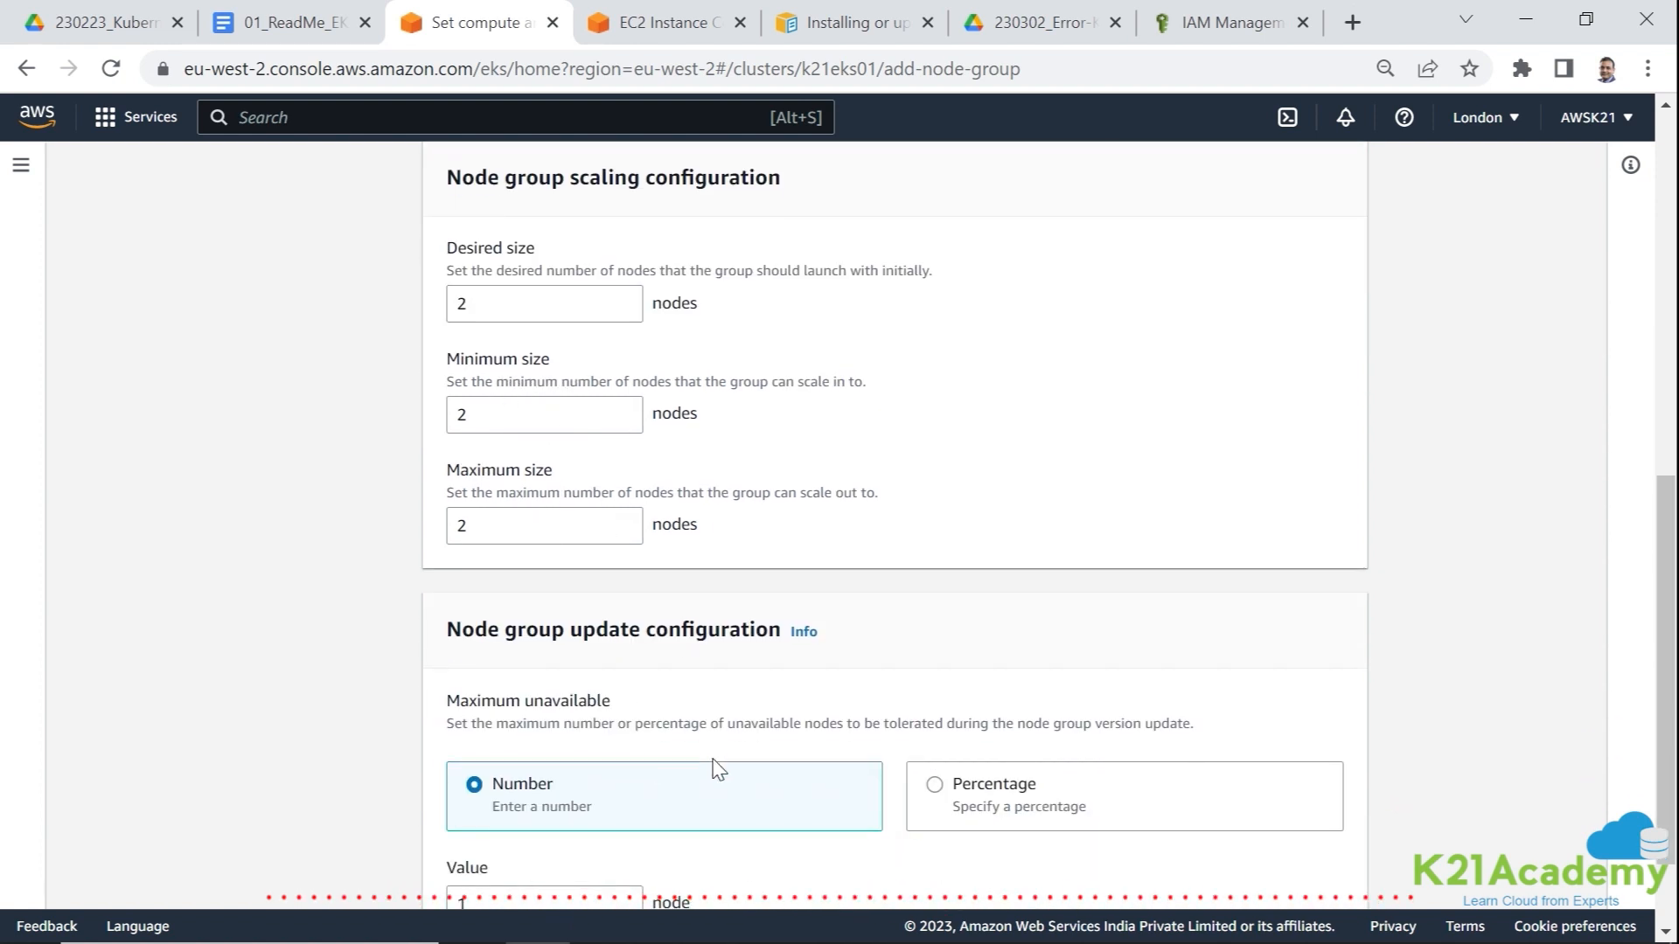
scroll(787, 778, "down", 2)
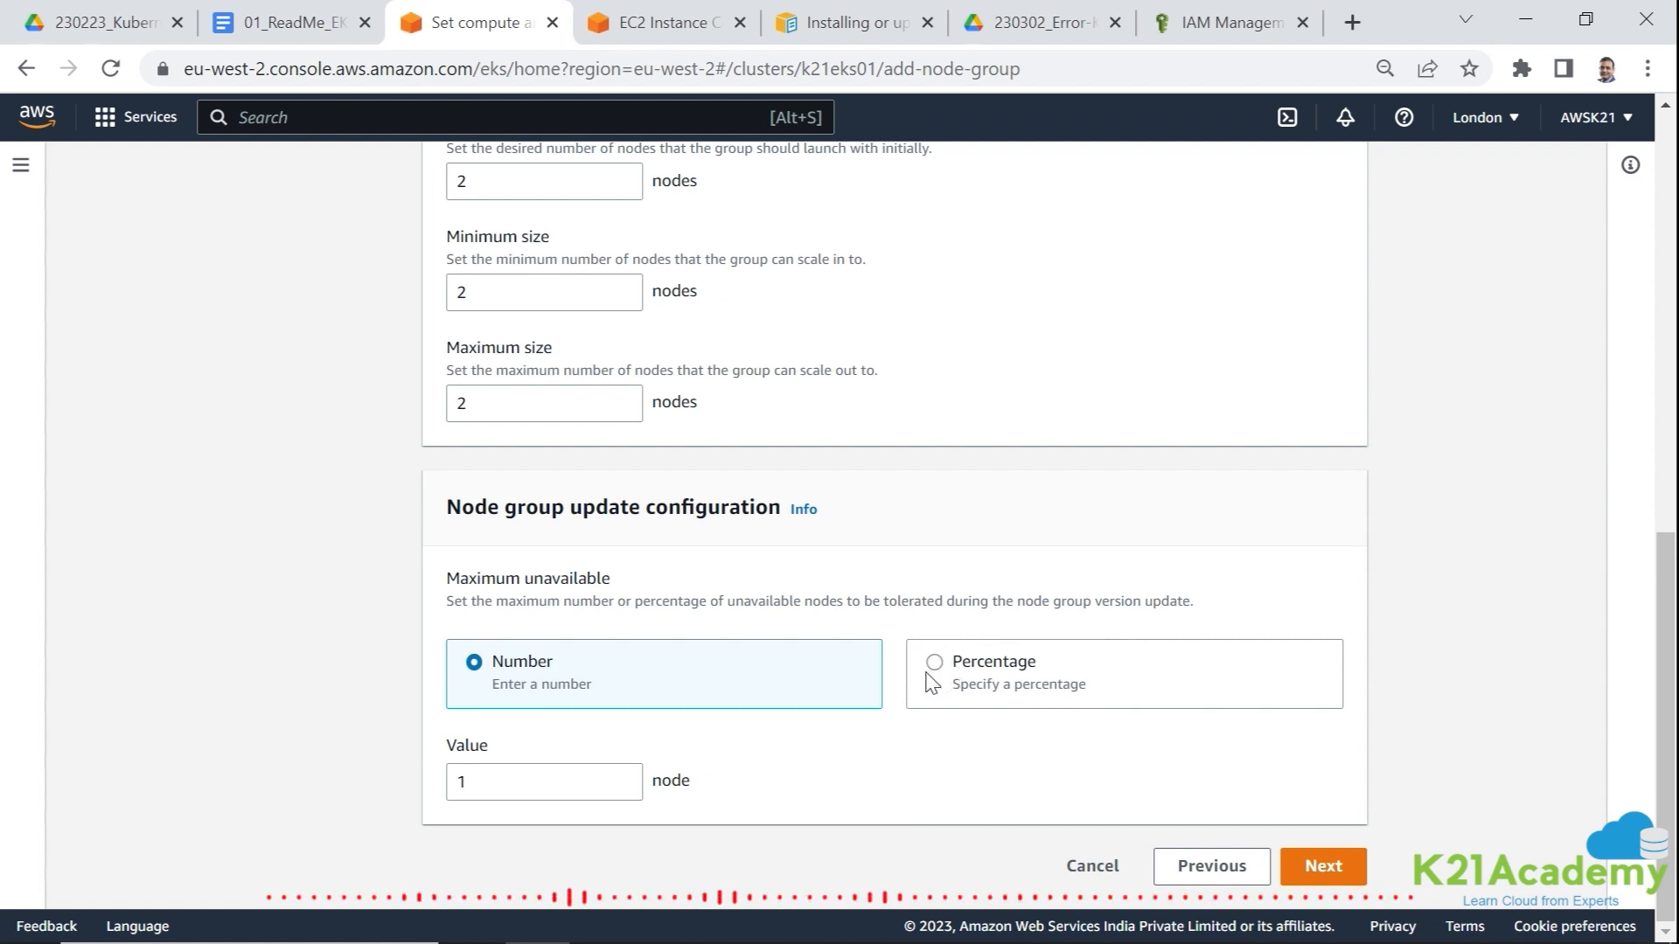
scroll(869, 648, "up", 4)
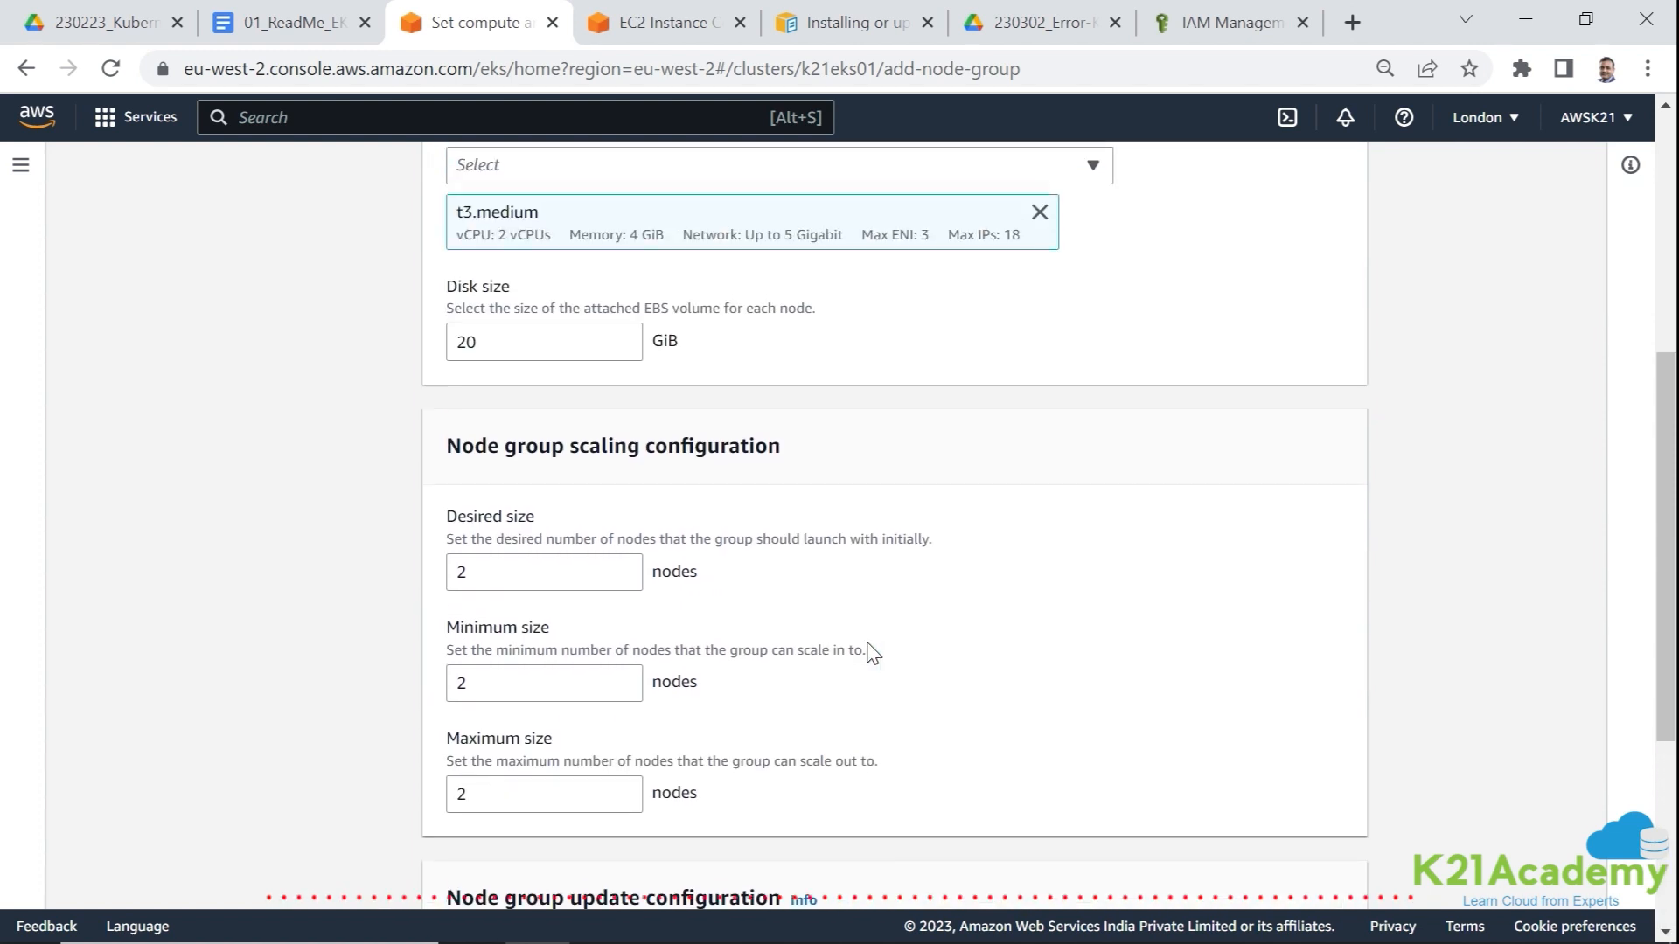
scroll(866, 662, "down", 4)
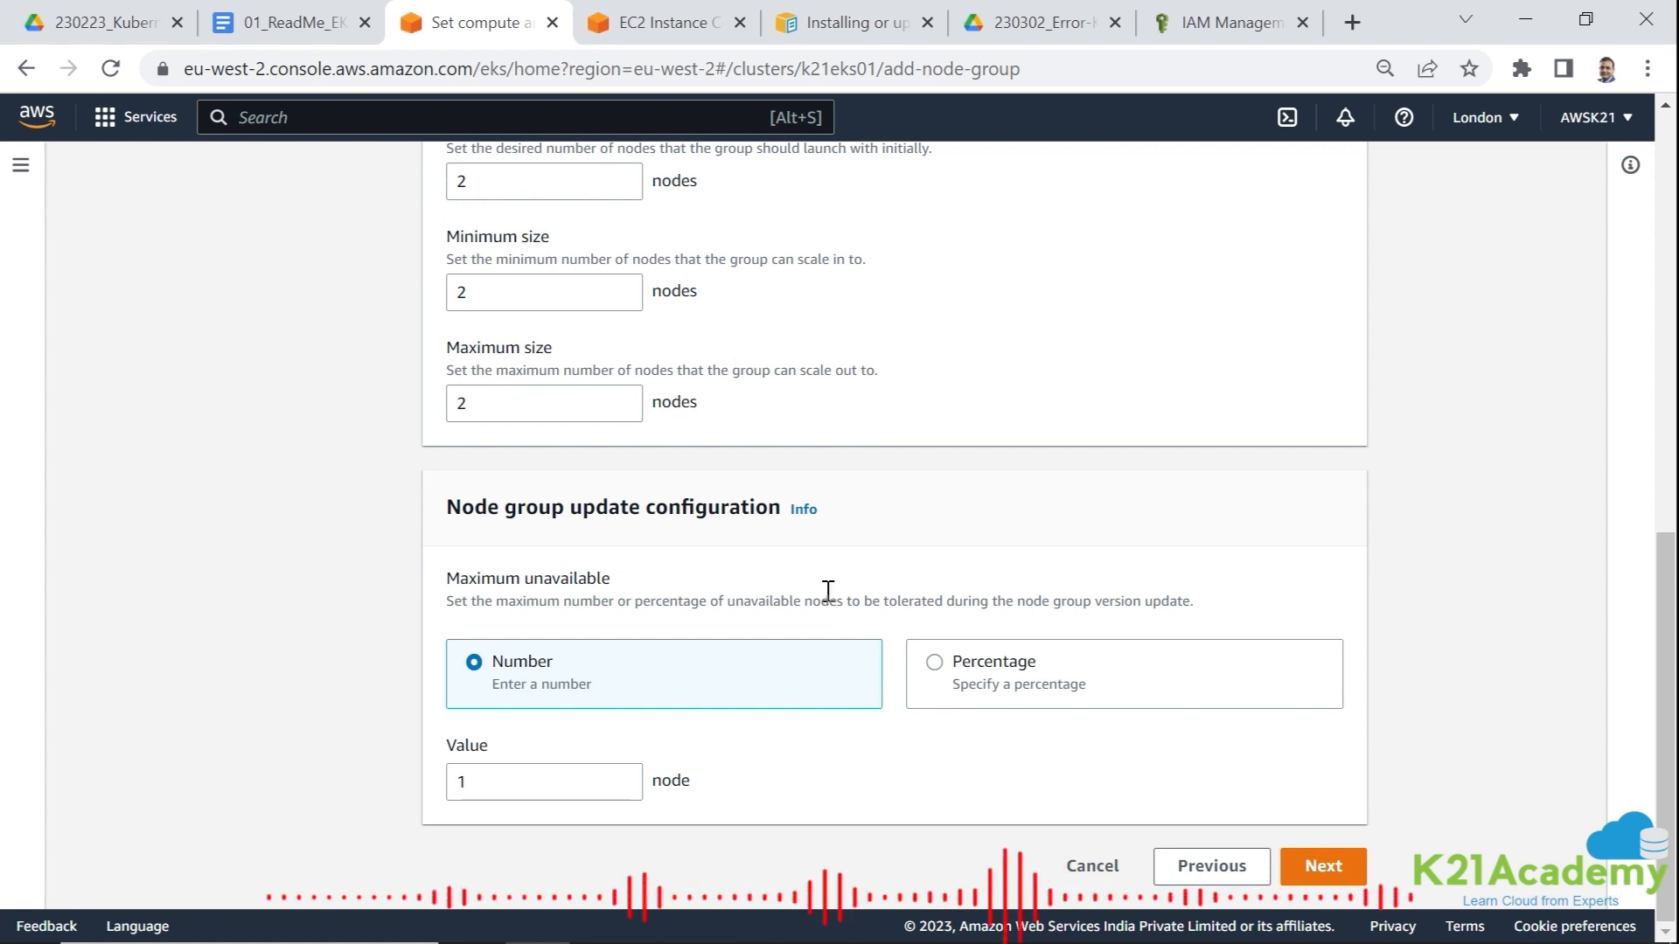
scroll(930, 755, "up", 3)
scroll(931, 753, "up", 2)
scroll(949, 765, "down", 4)
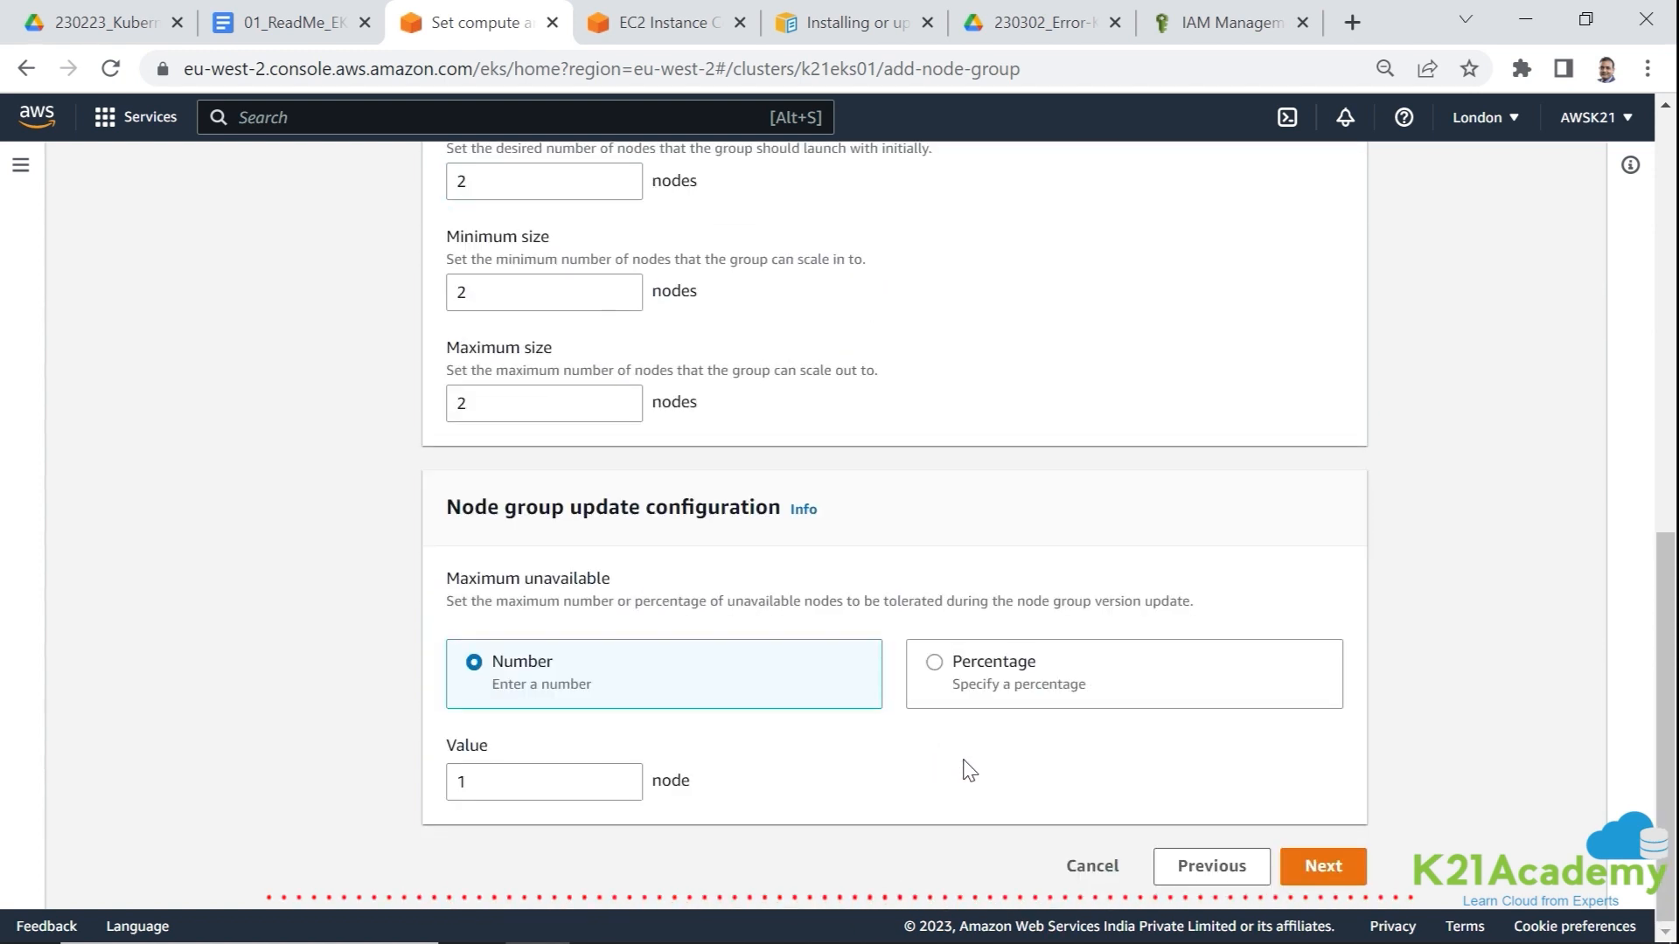
left_click(1322, 865)
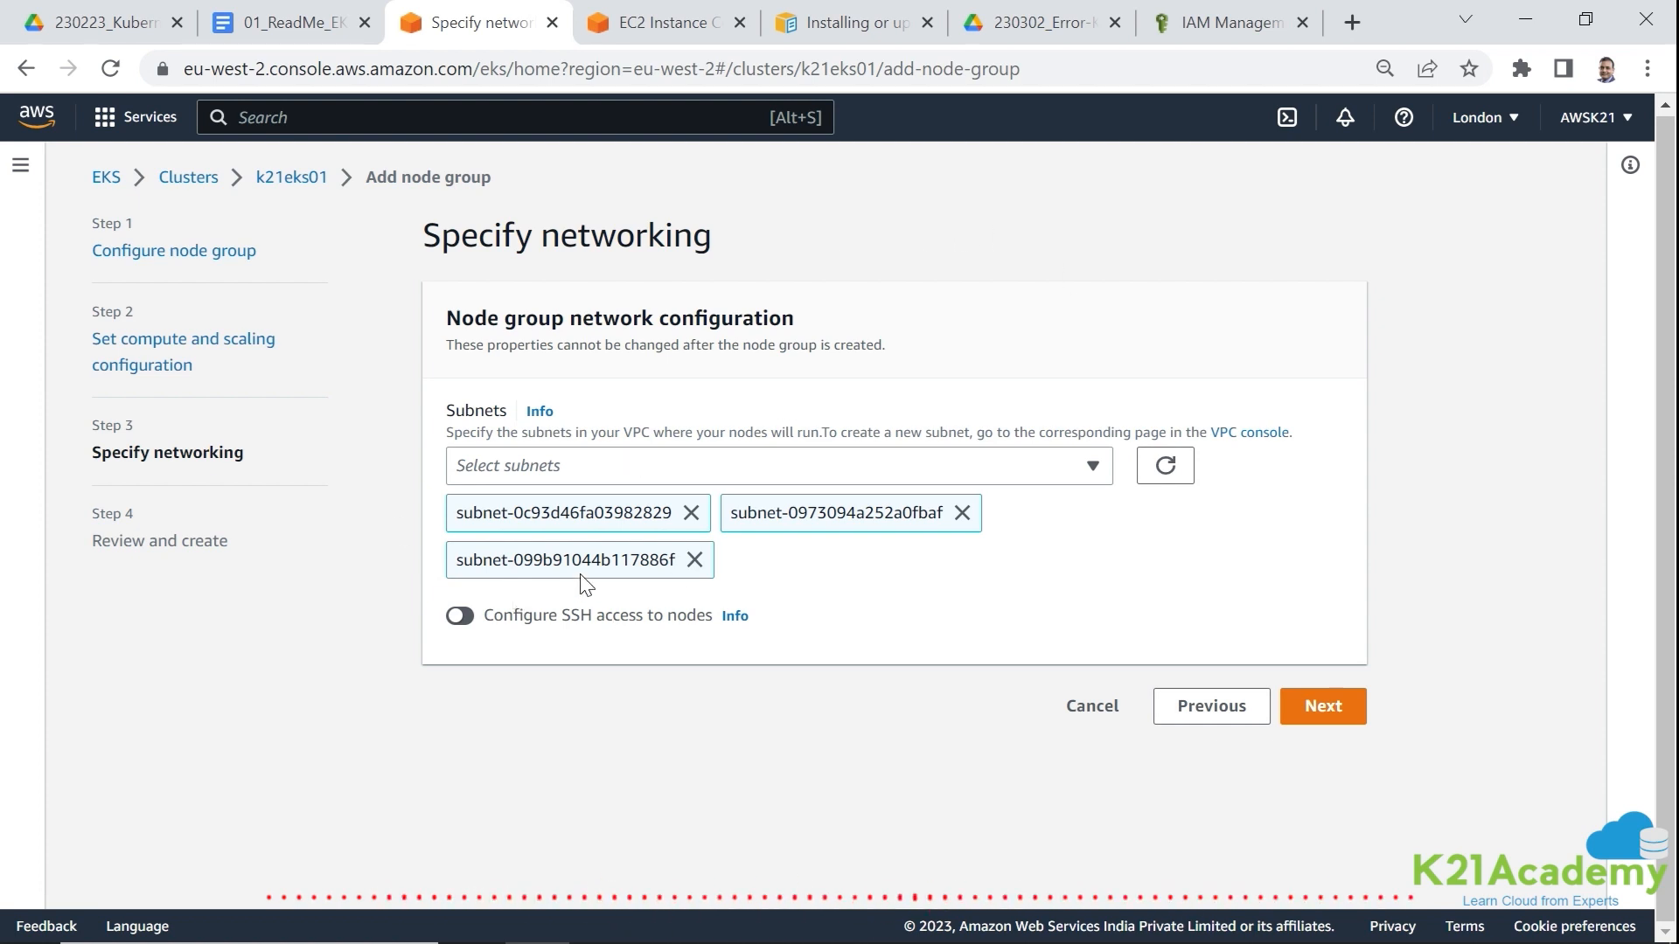
- Keep the default subnets, leave SSH access to the nodes disabled, and continue to the final review
left_click(461, 617)
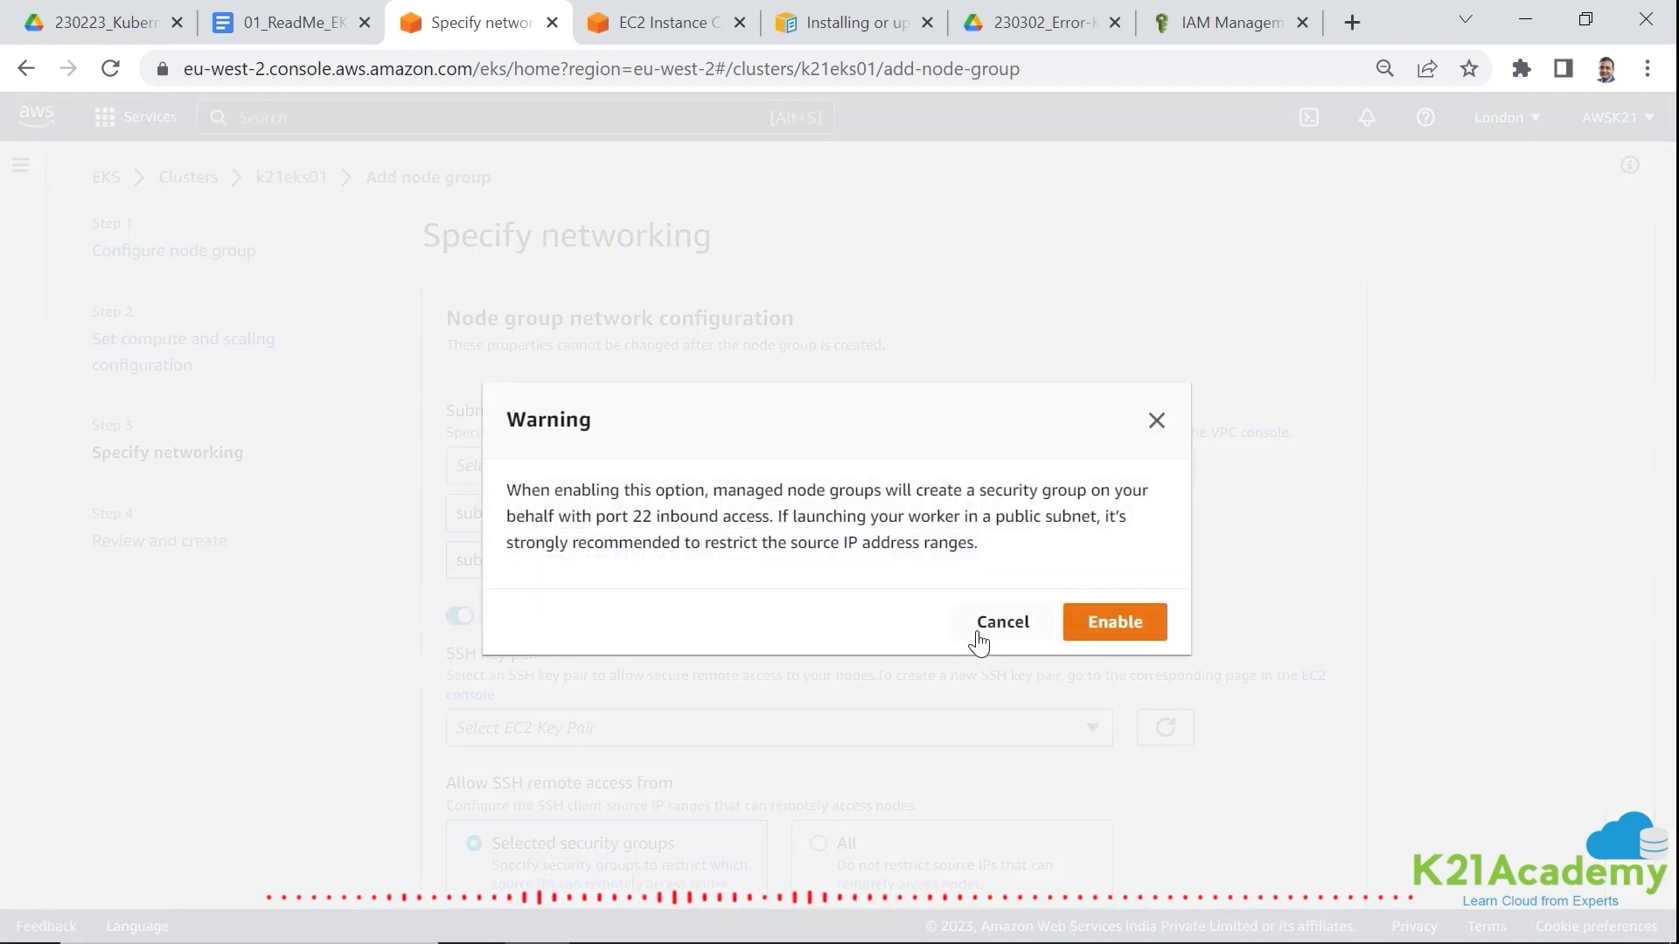
left_click(993, 636)
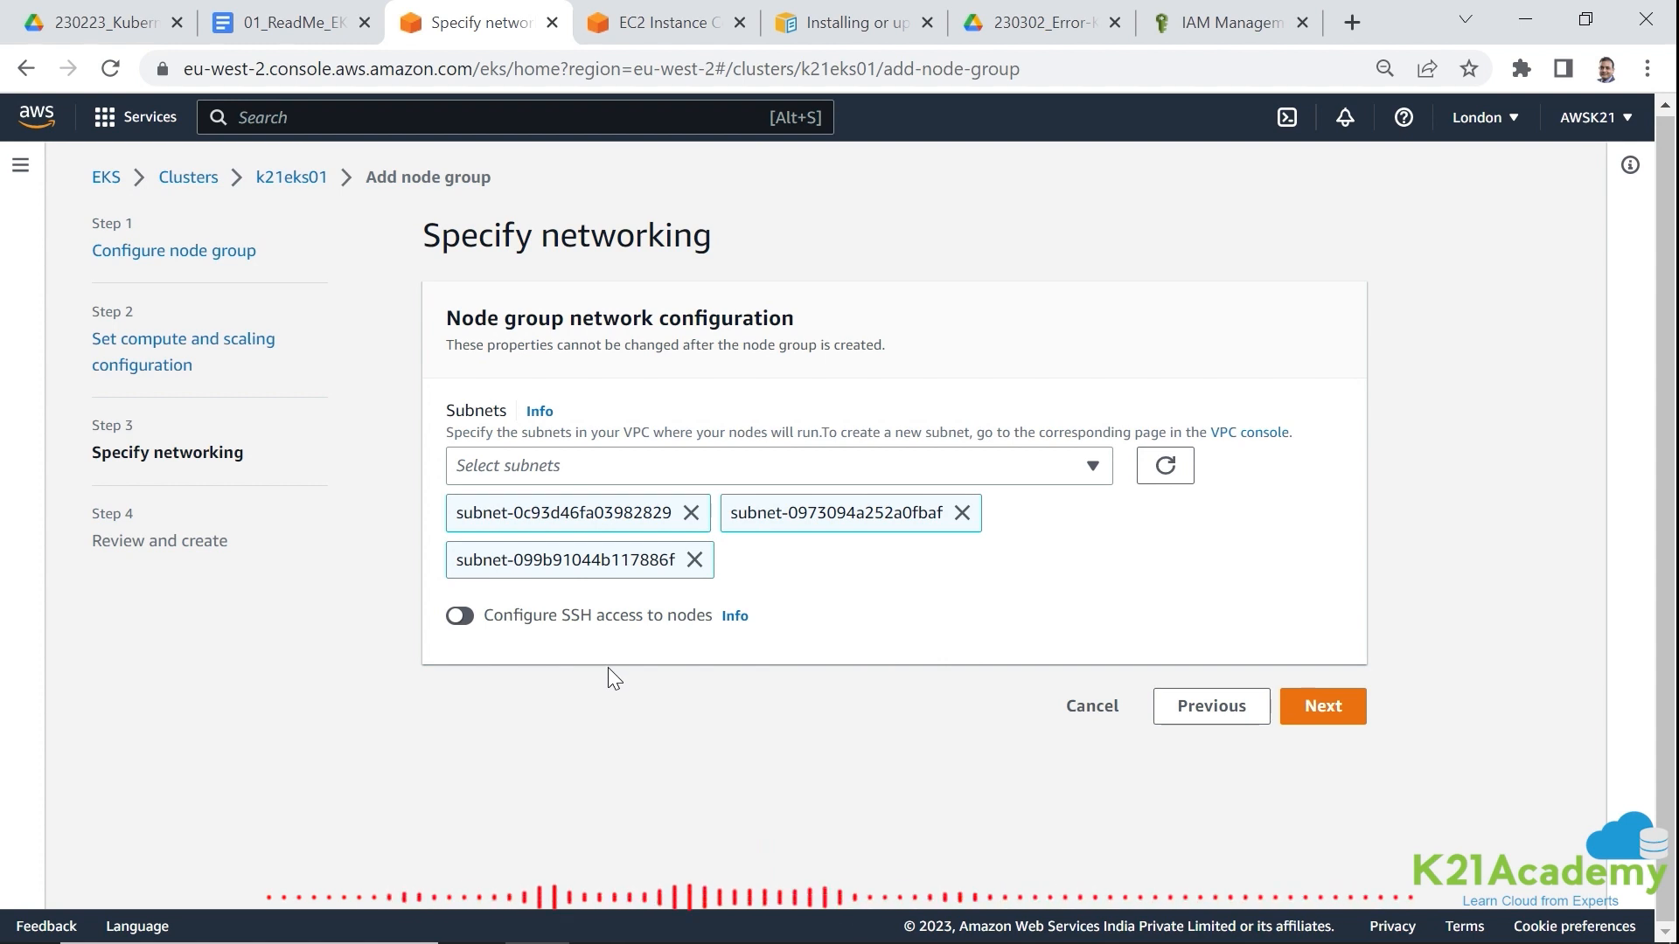
left_click(1330, 715)
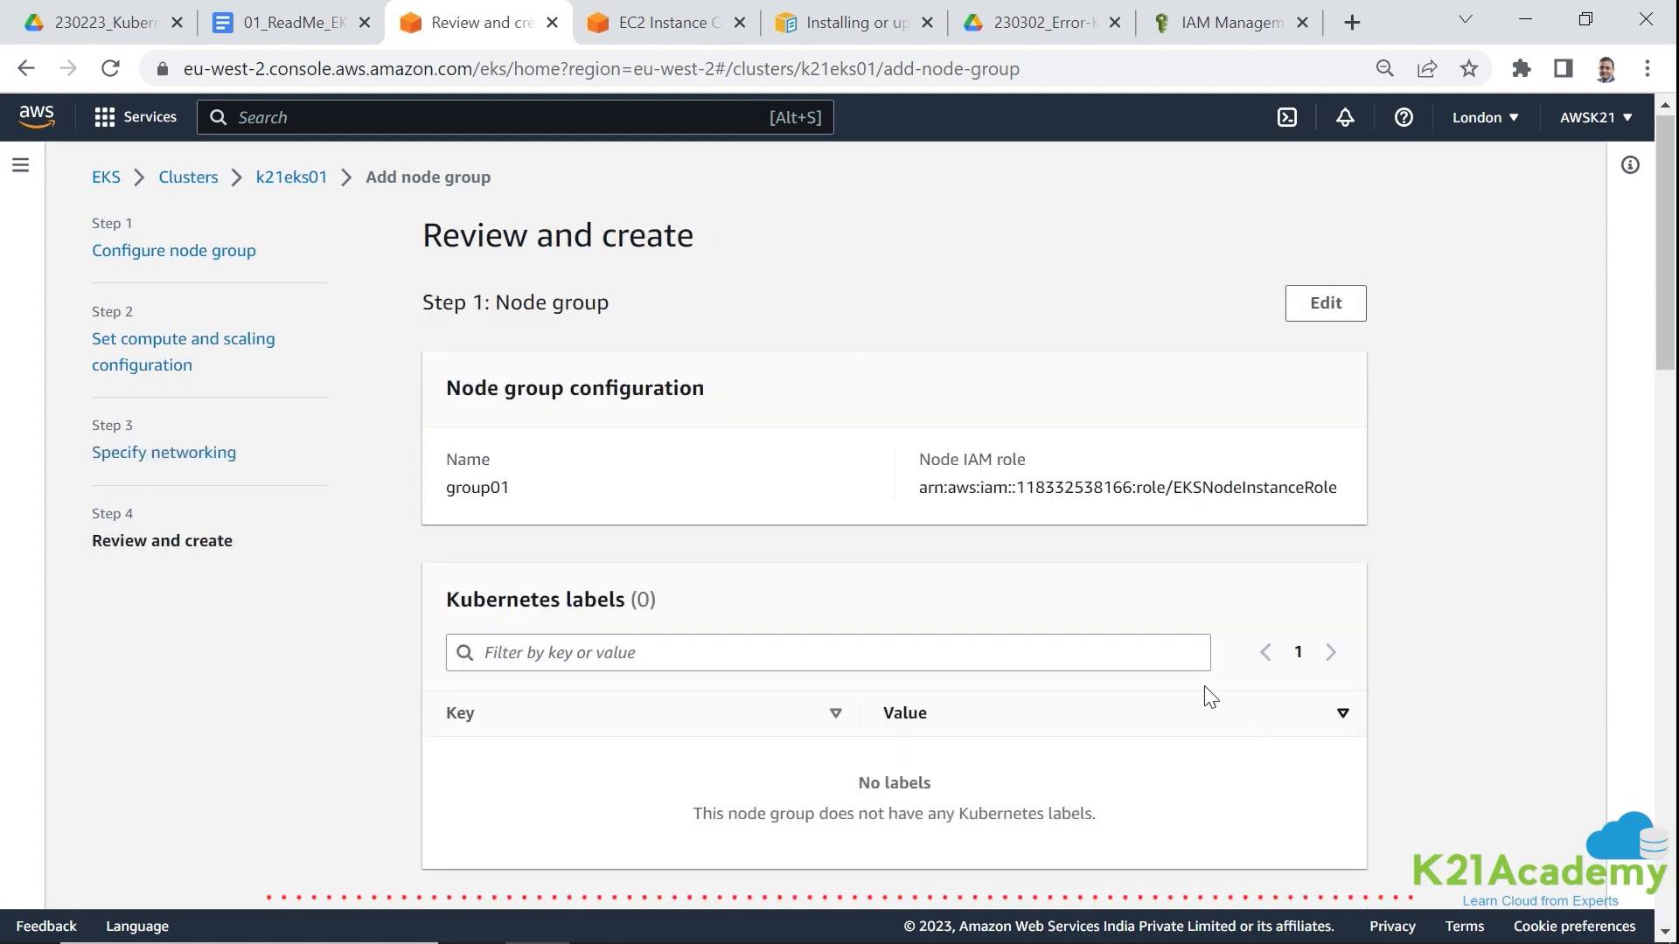
- Review the node group, compute, scaling and networking settings and create node group group01
scroll(766, 619, "down", 1)
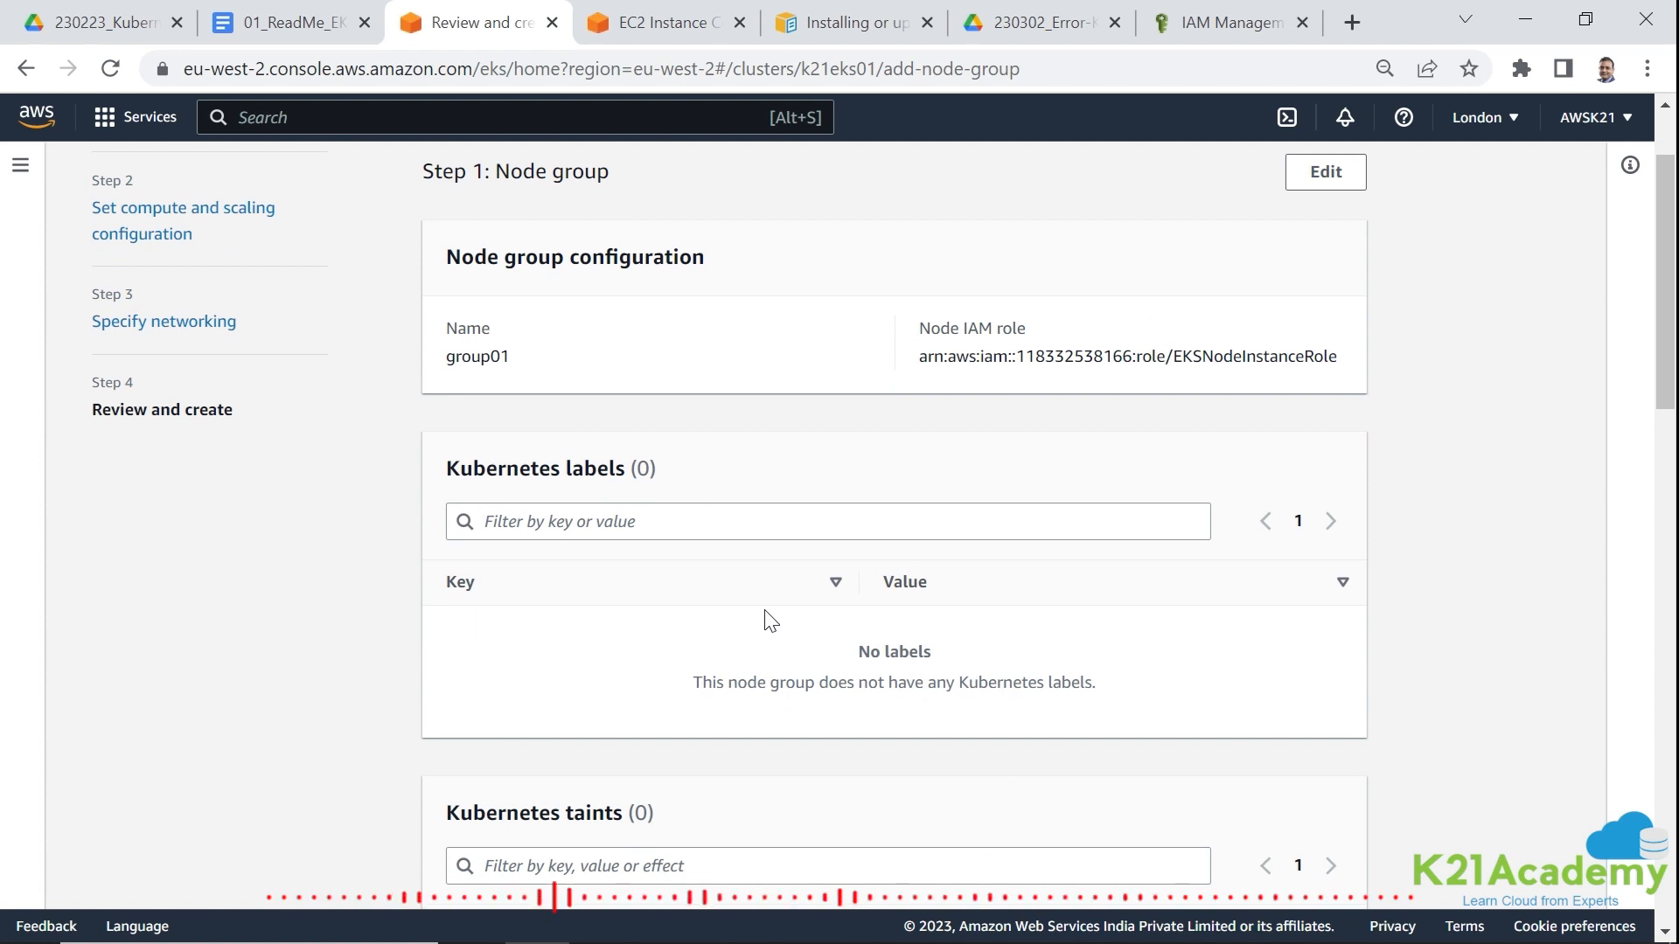
scroll(766, 618, "up", 1)
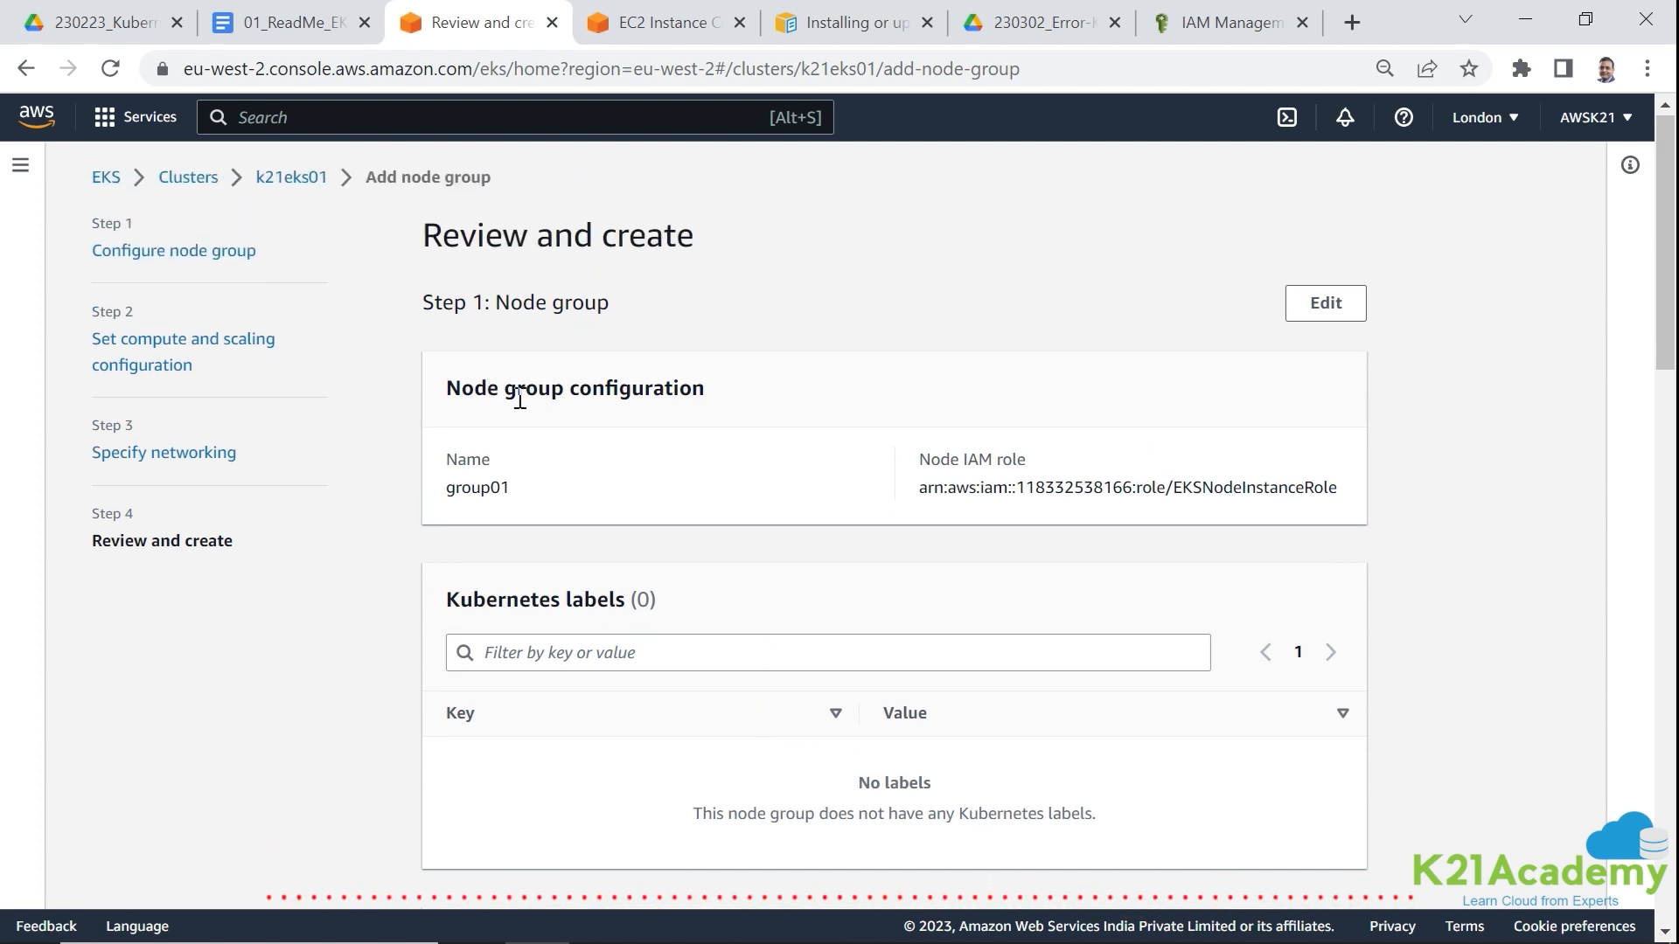
scroll(720, 487, "down", 5)
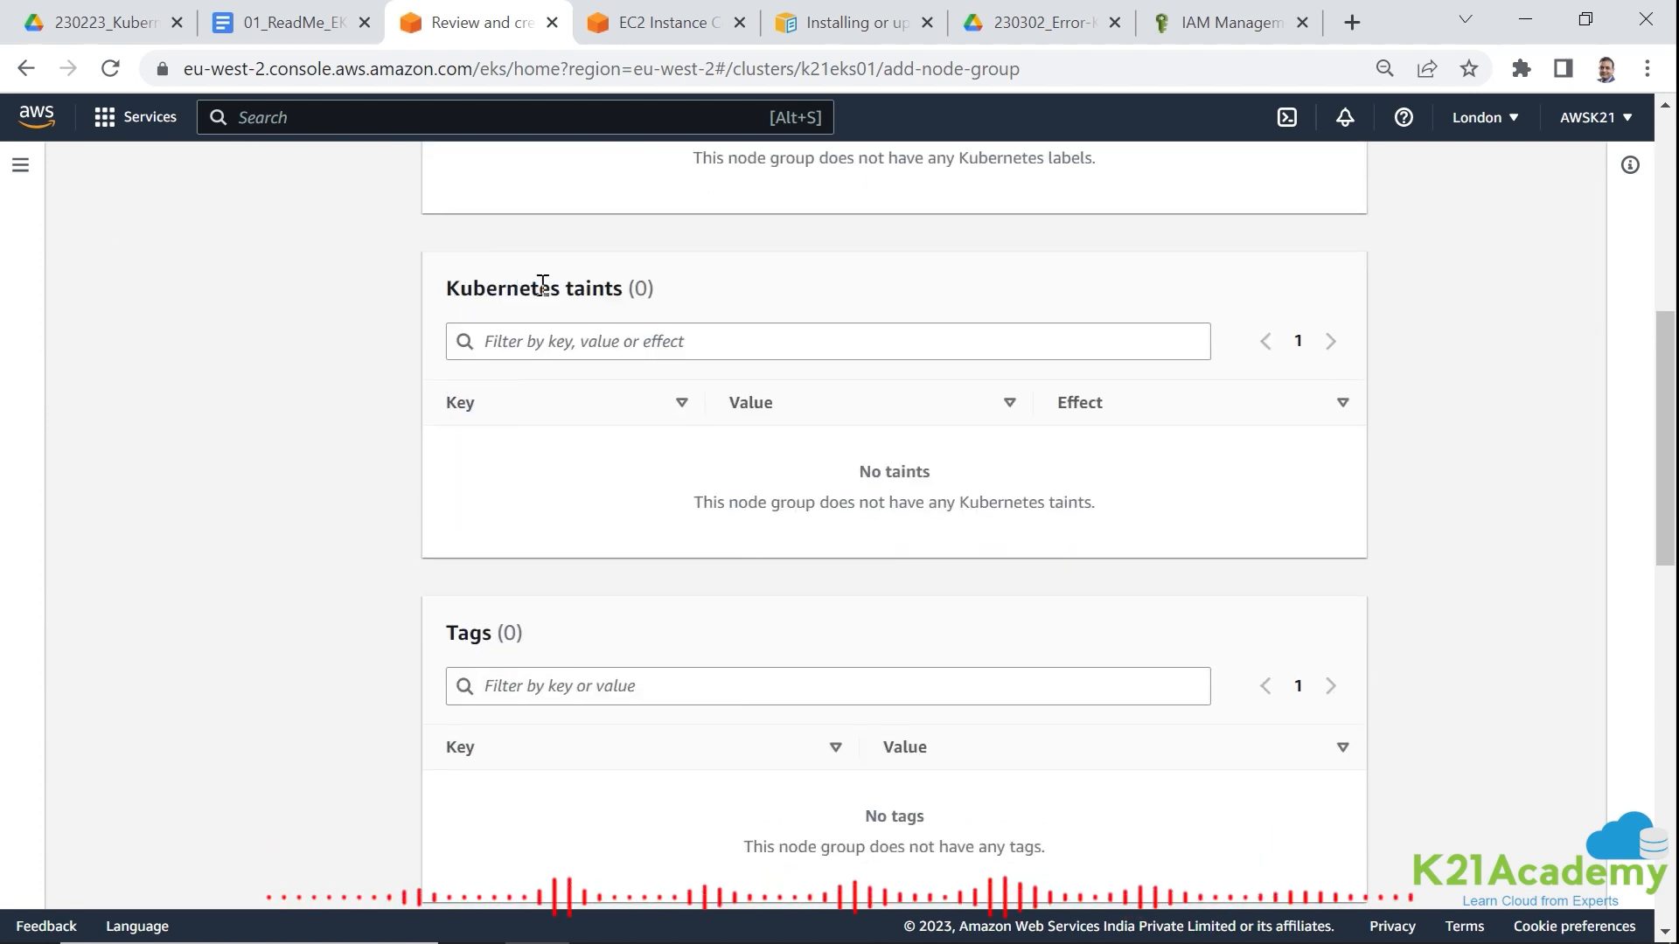
scroll(554, 378, "down", 2)
scroll(556, 387, "down", 3)
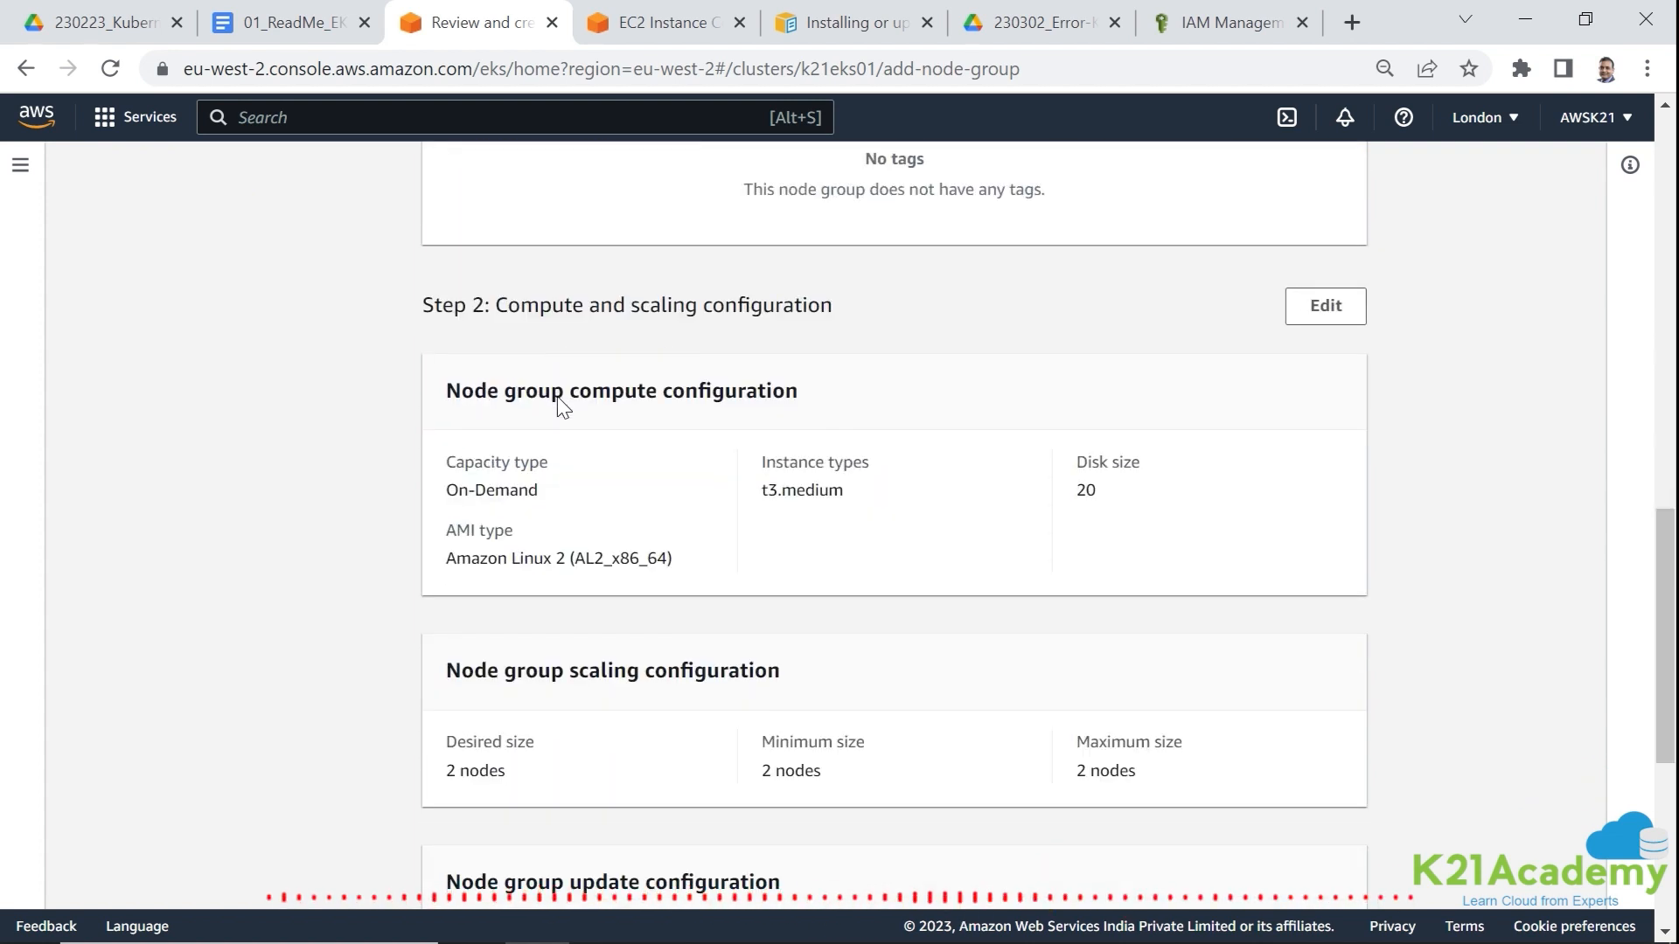
scroll(560, 407, "down", 4)
left_click(1340, 871)
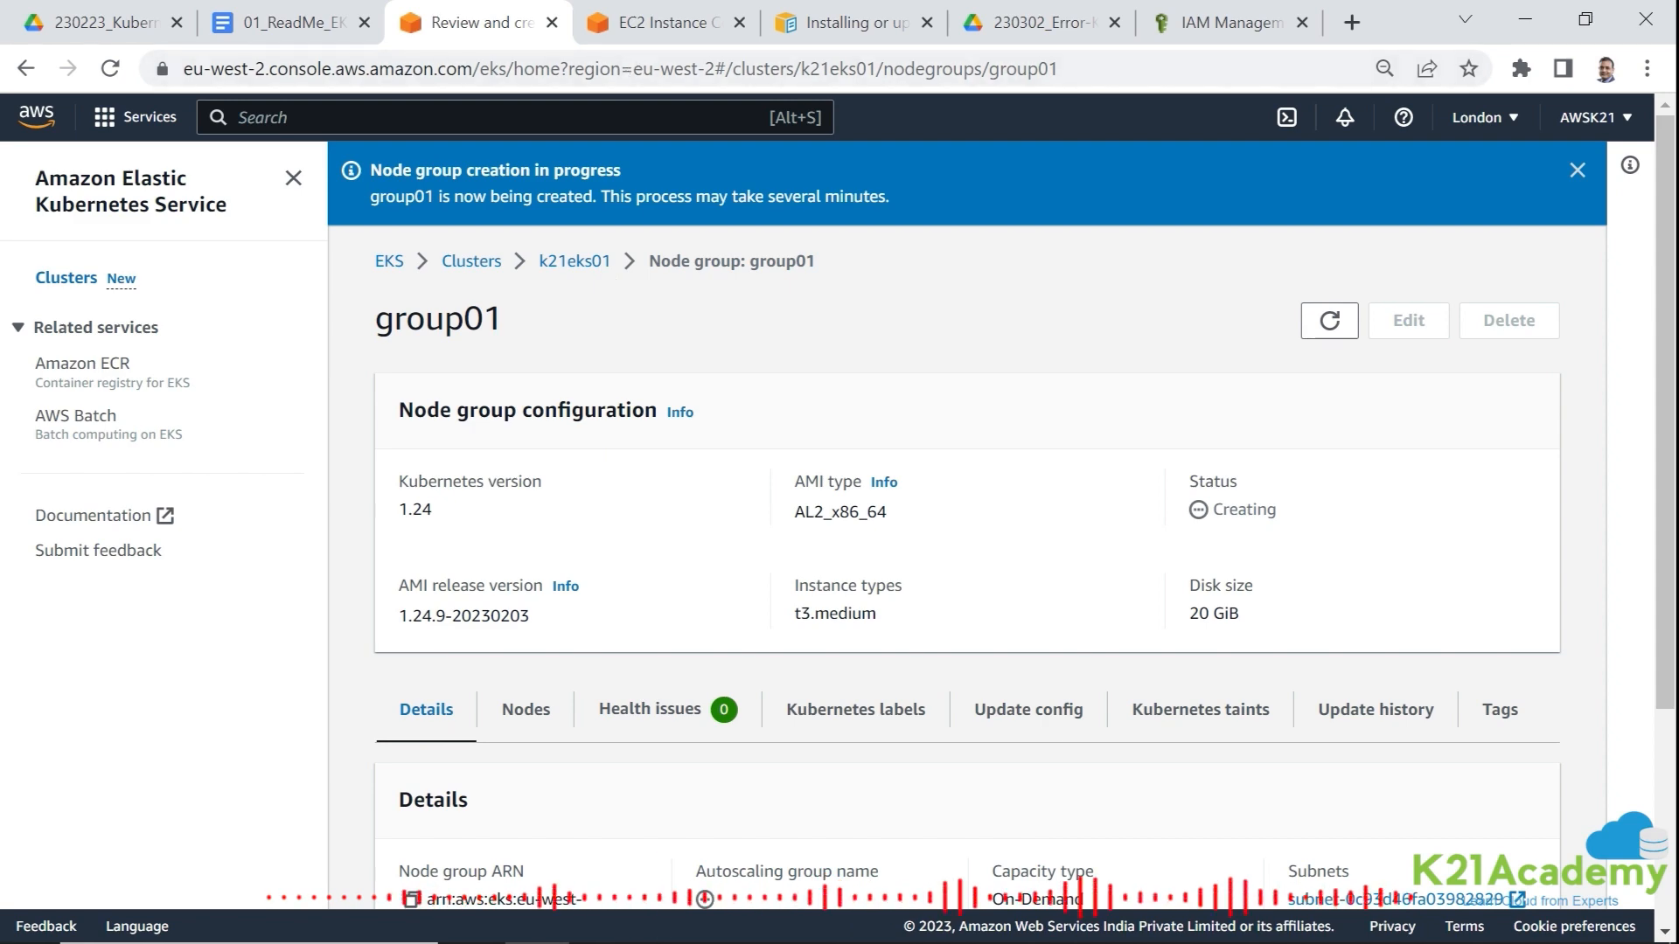
- Switch to the Word guide and go to section 6.2, Verifying Worker node status from Kubectl
mouse_move(829, 940)
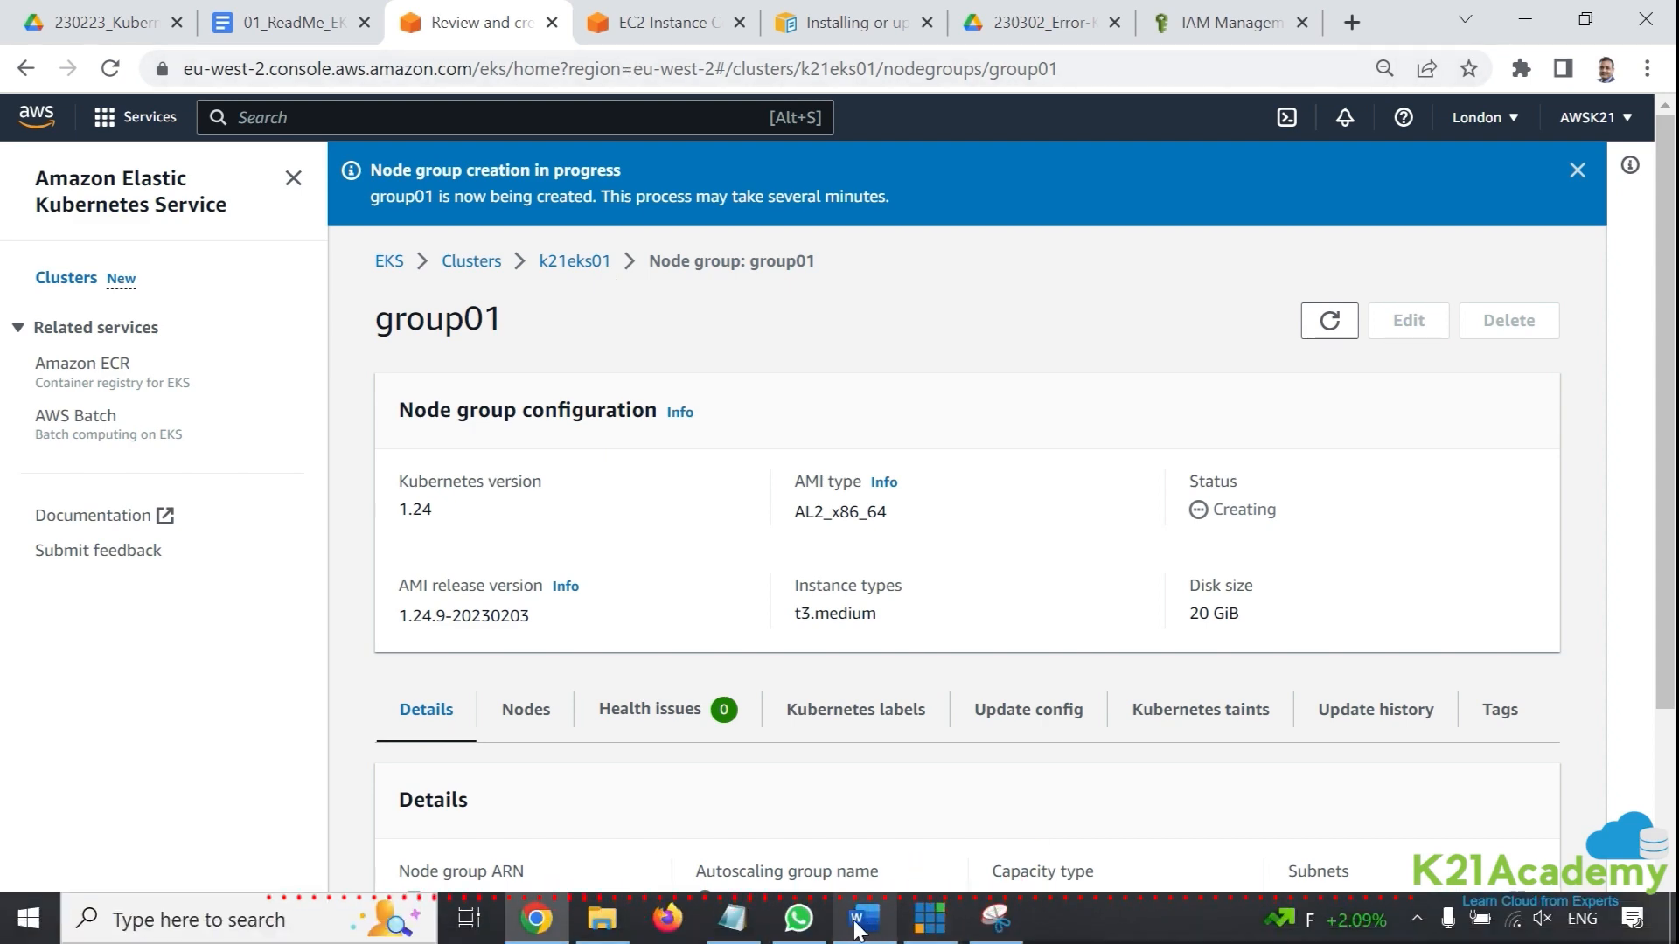
left_click(860, 918)
scroll(886, 700, "down", 4)
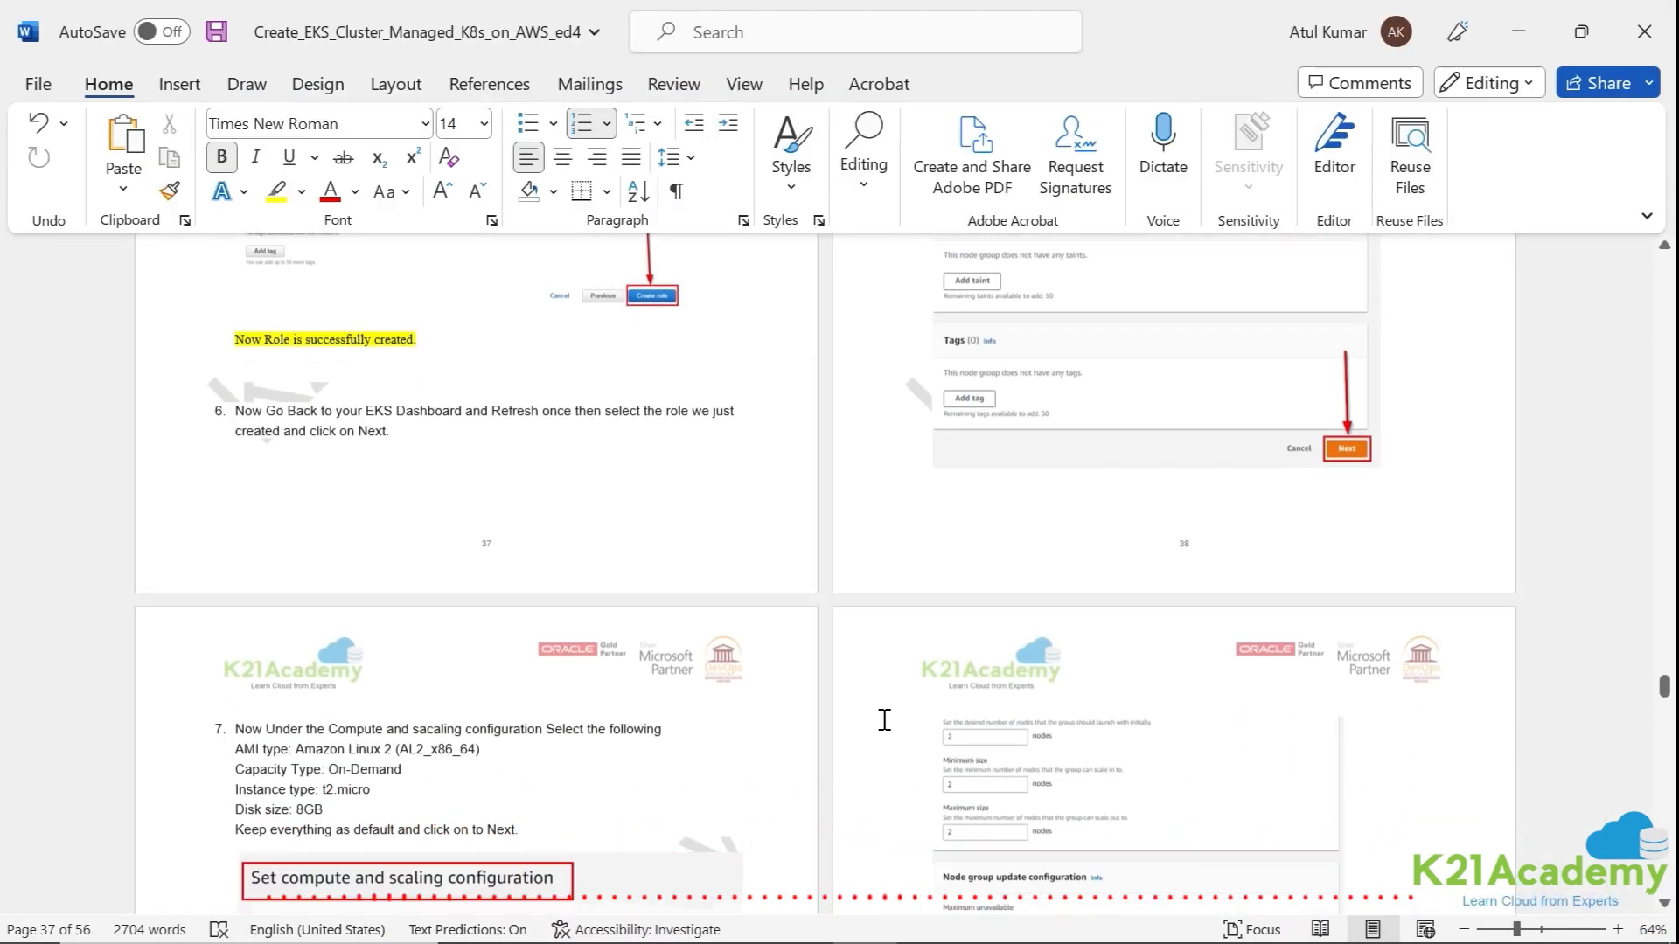
scroll(885, 718, "down", 7)
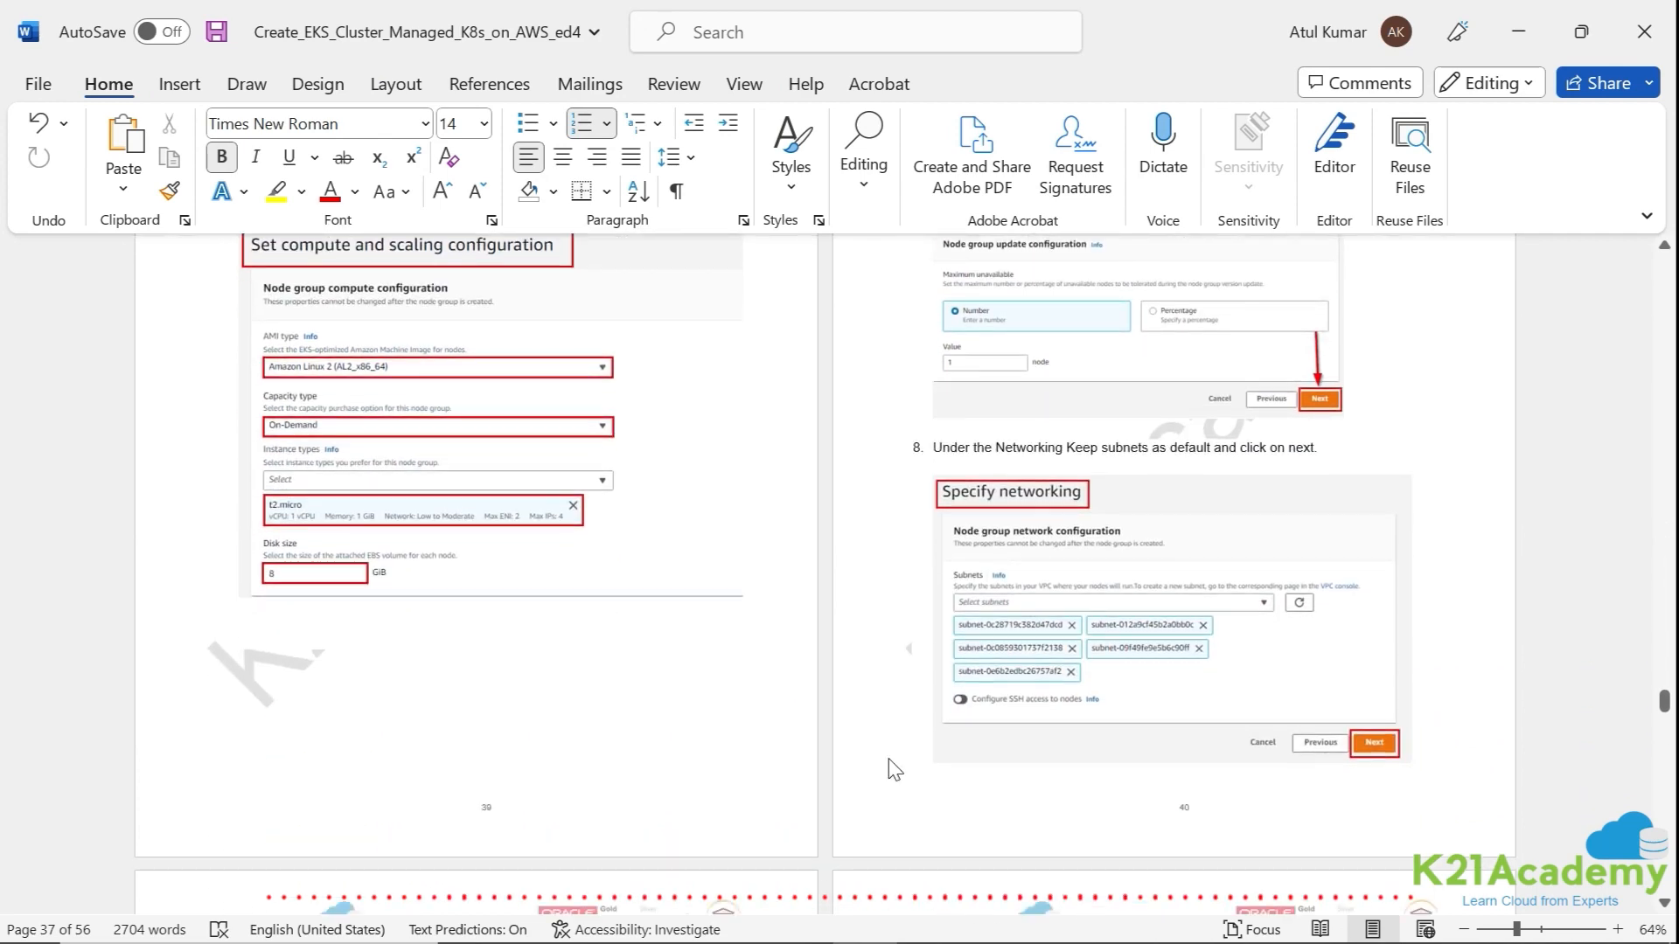
scroll(892, 770, "down", 6)
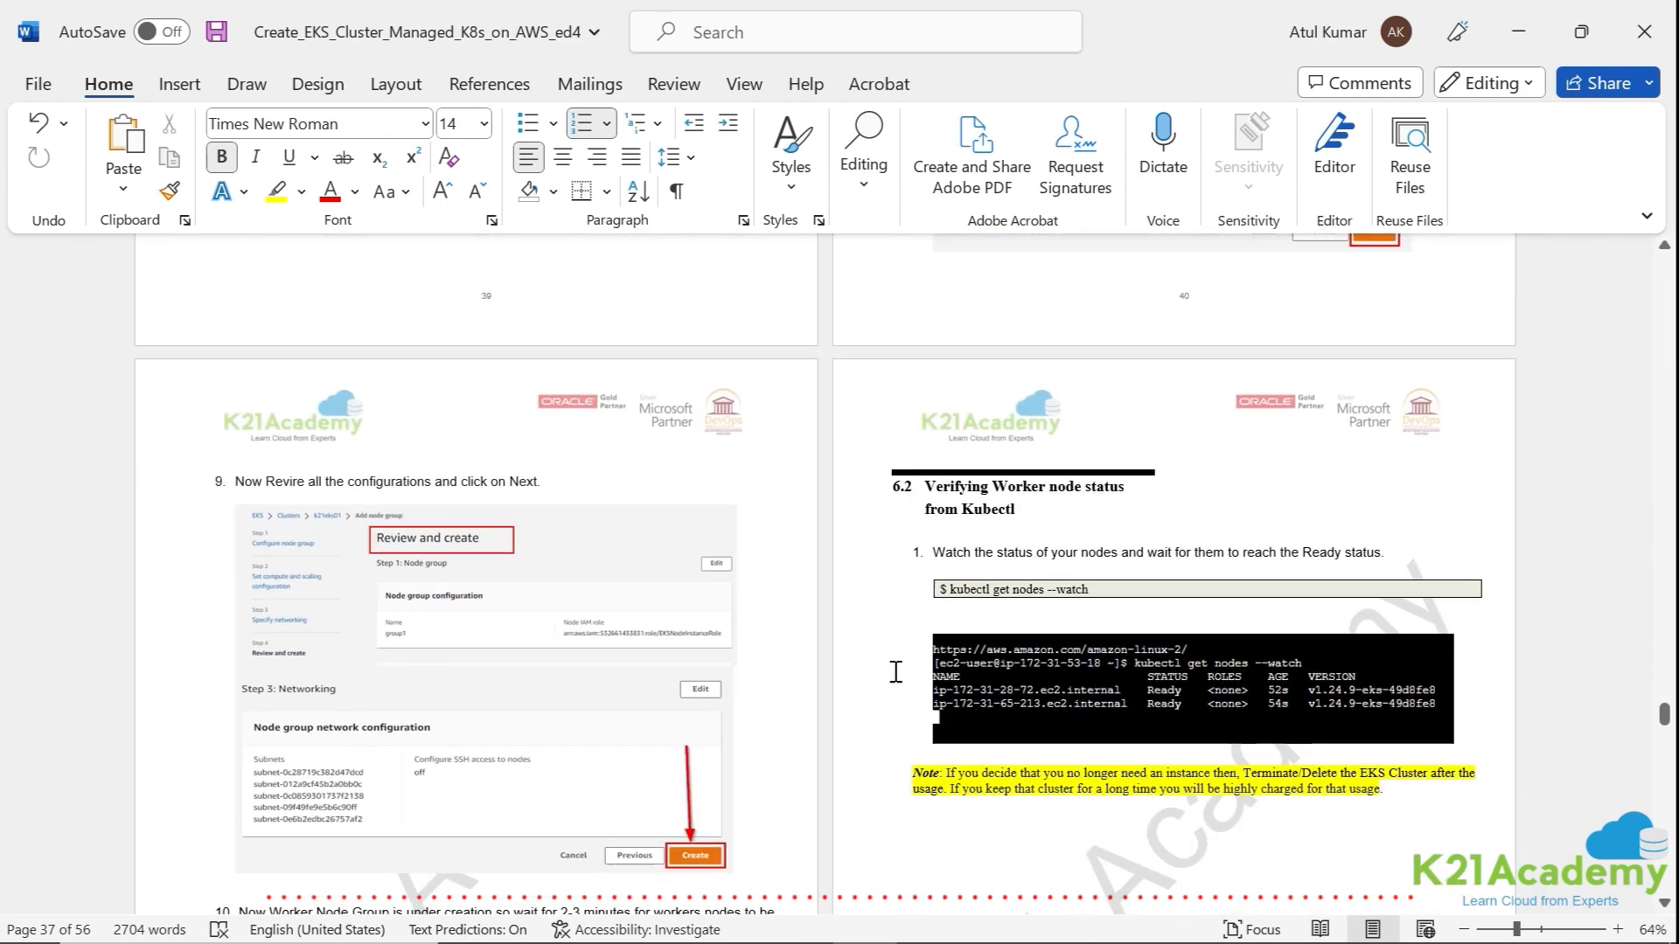
- Select and copy the command "kubectl get nodes --watch" from the guide, leaving out the leading dollar sign
left_click(1011, 590)
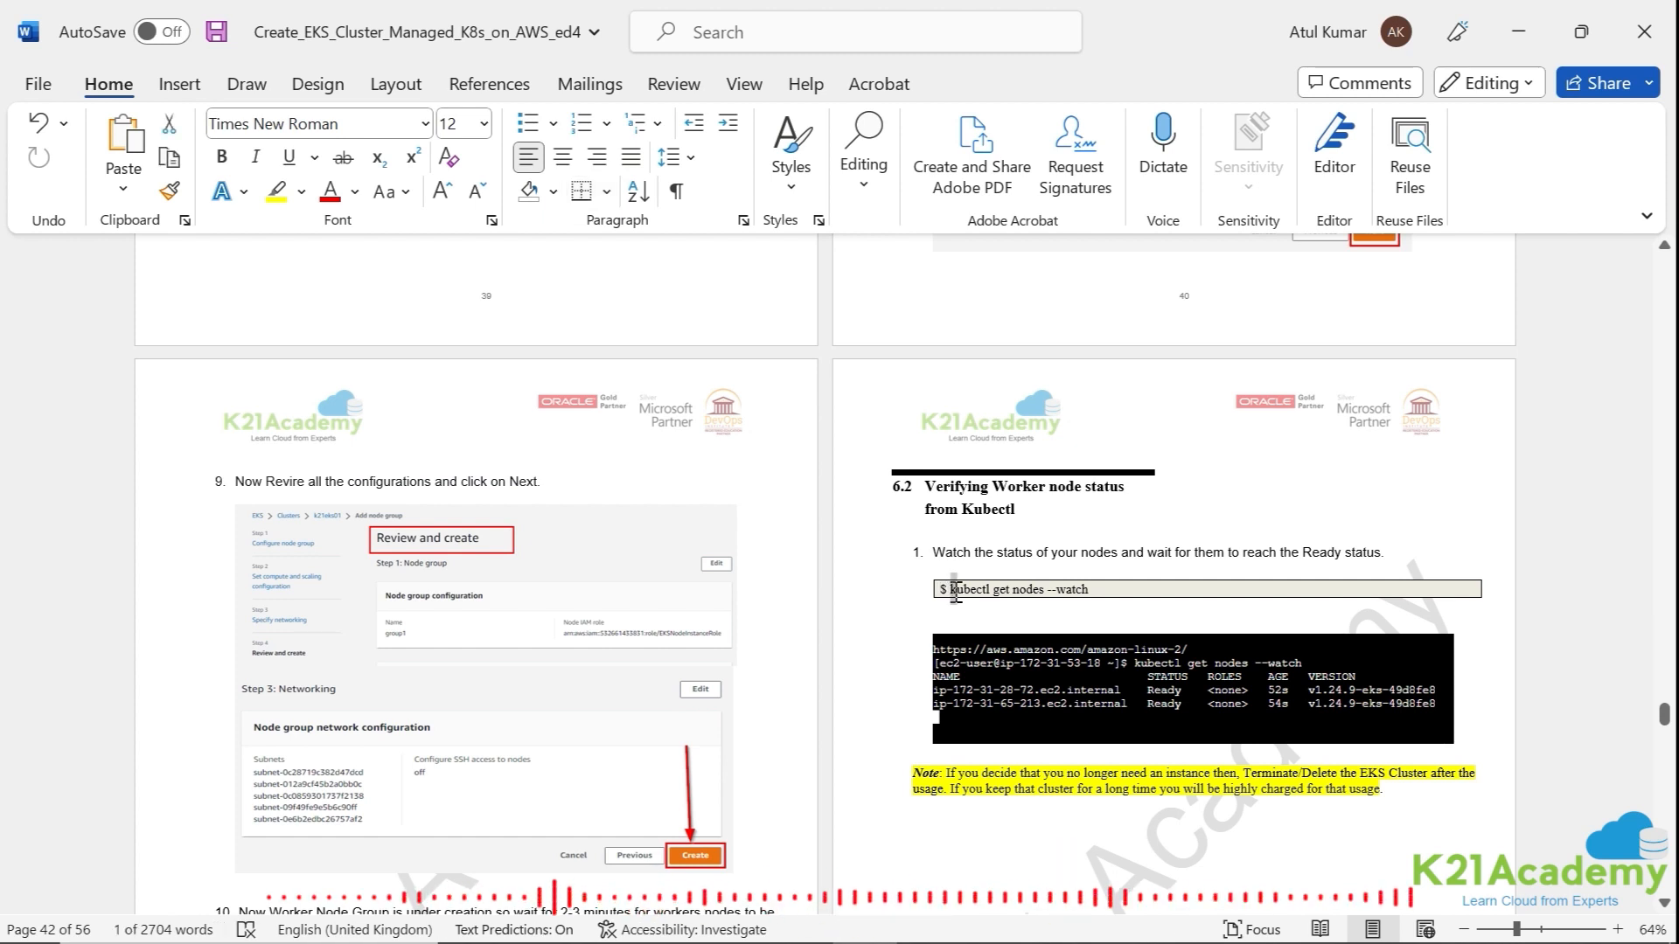
key("shift+Right")
key("shift+Right")
key("shift+Right")
key("shift+Right")
key("shift+Right")
key("shift+Right")
key("shift+Right")
key("shift+Right")
key("shift+Right")
key("shift+Right")
key("shift+Right")
key("shift+Right")
key("shift+Right")
key("shift+Right")
key("shift+Right")
key("shift+Right")
key("shift+Right")
key("shift+Right")
key("shift+Right")
key("shift+Right")
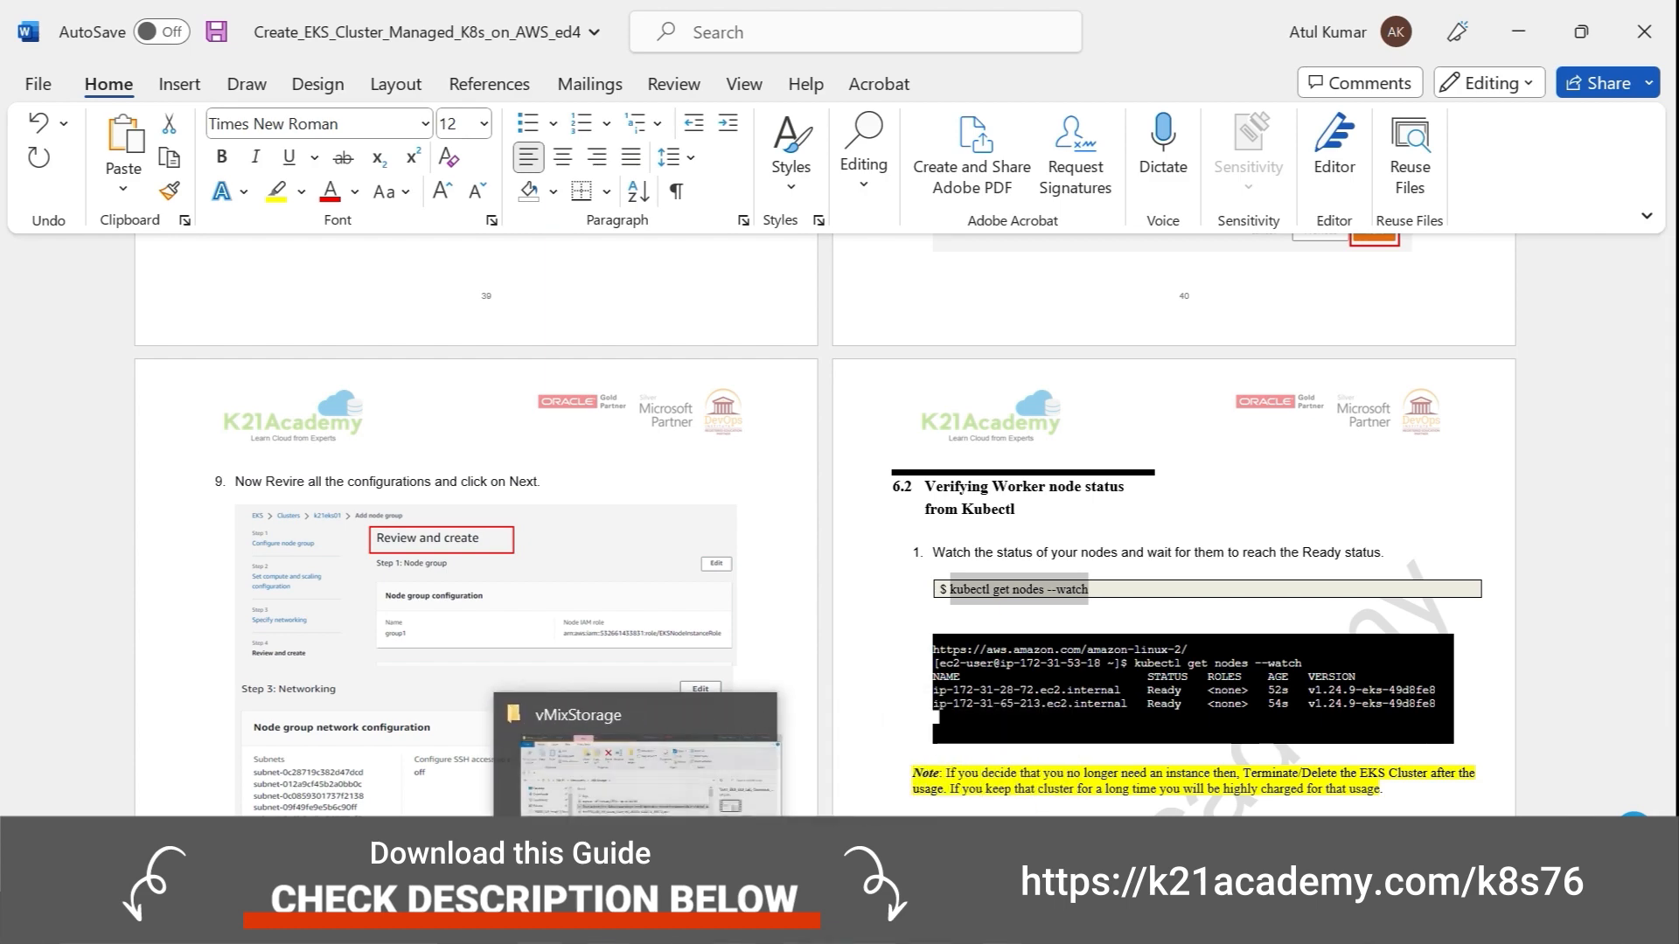
- Return to the EC2 Instance Connect terminal in the browser and run the copied command kubectl get nodes --watch
left_click(642, 917)
left_click(648, 26)
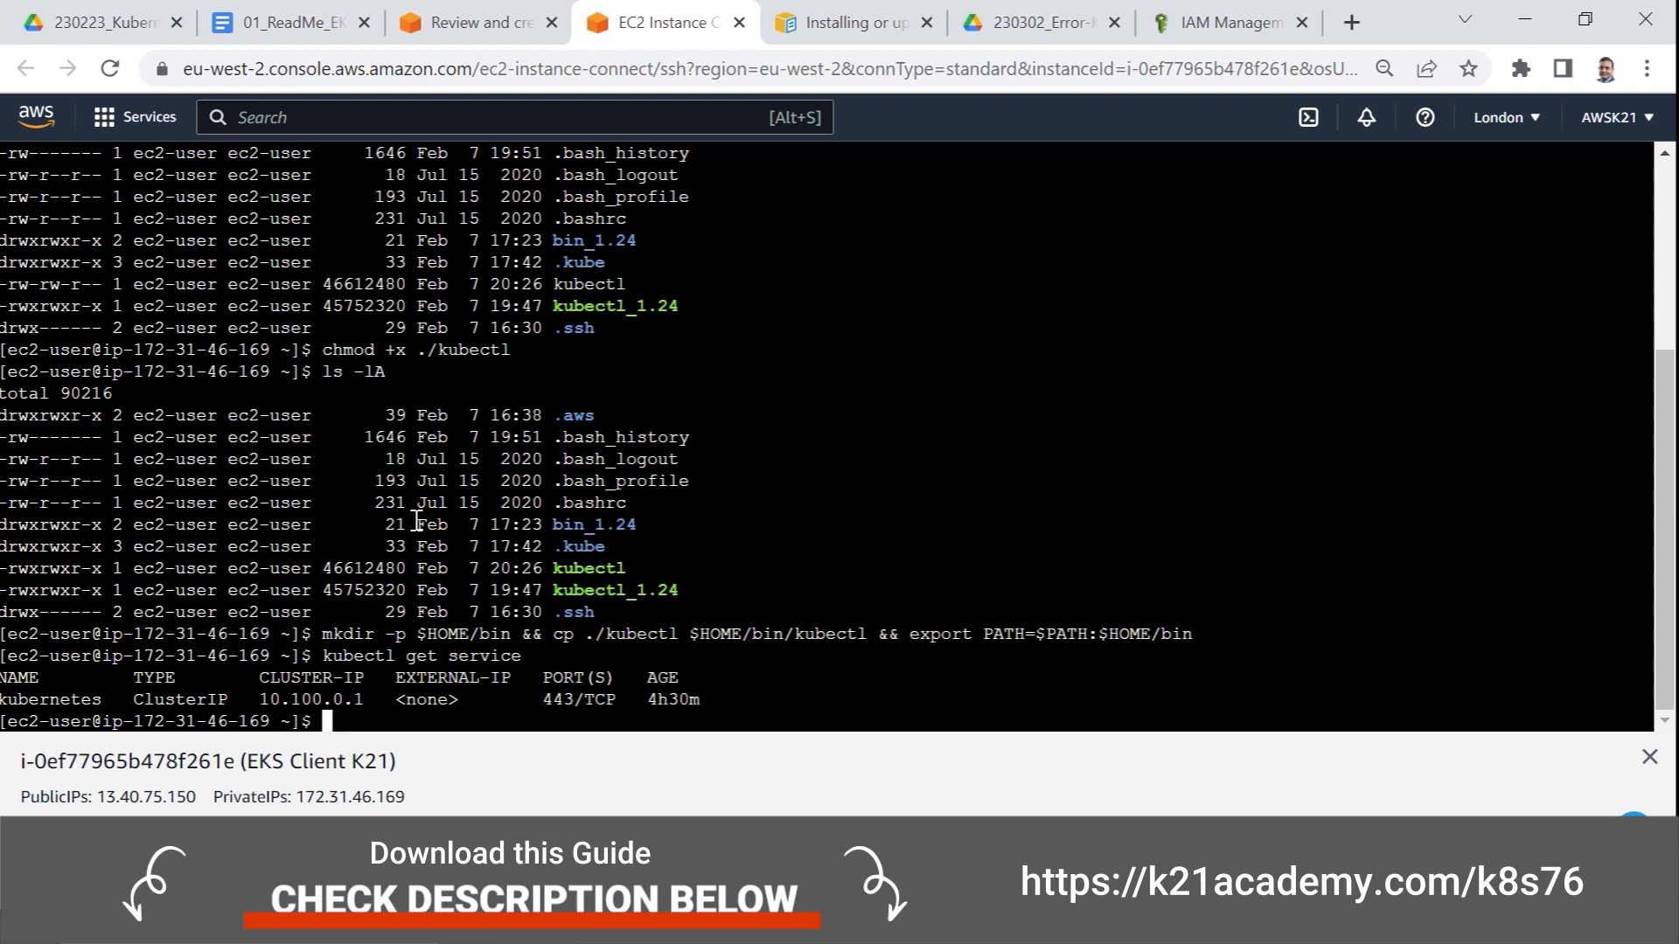
right_click(403, 590)
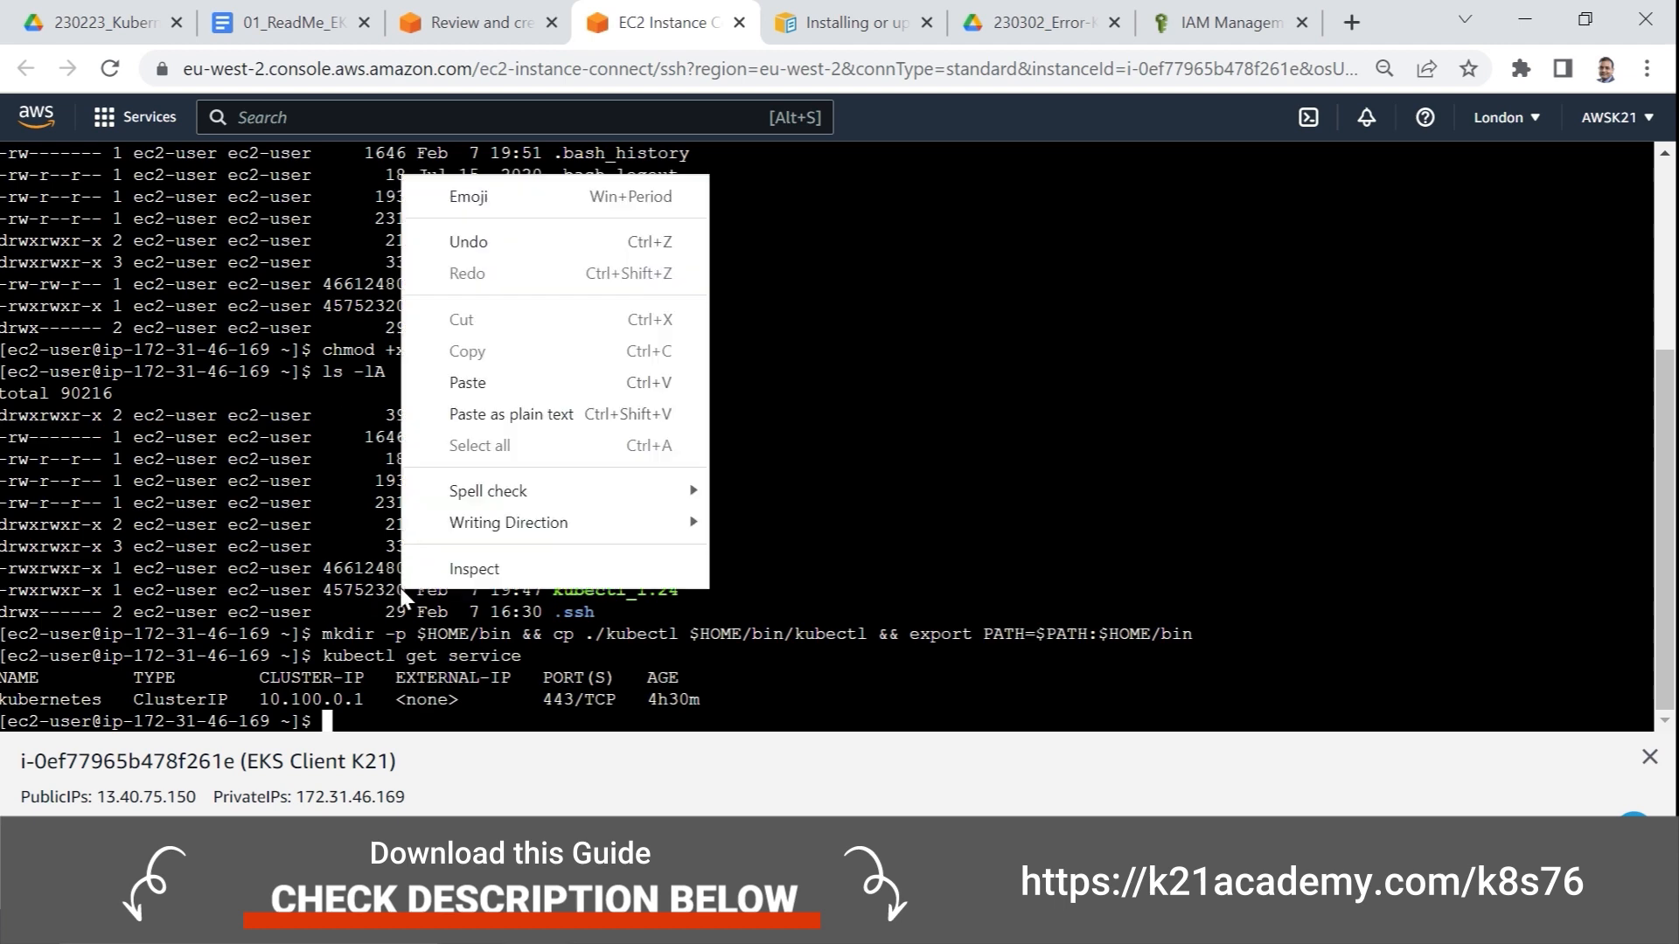
left_click(466, 385)
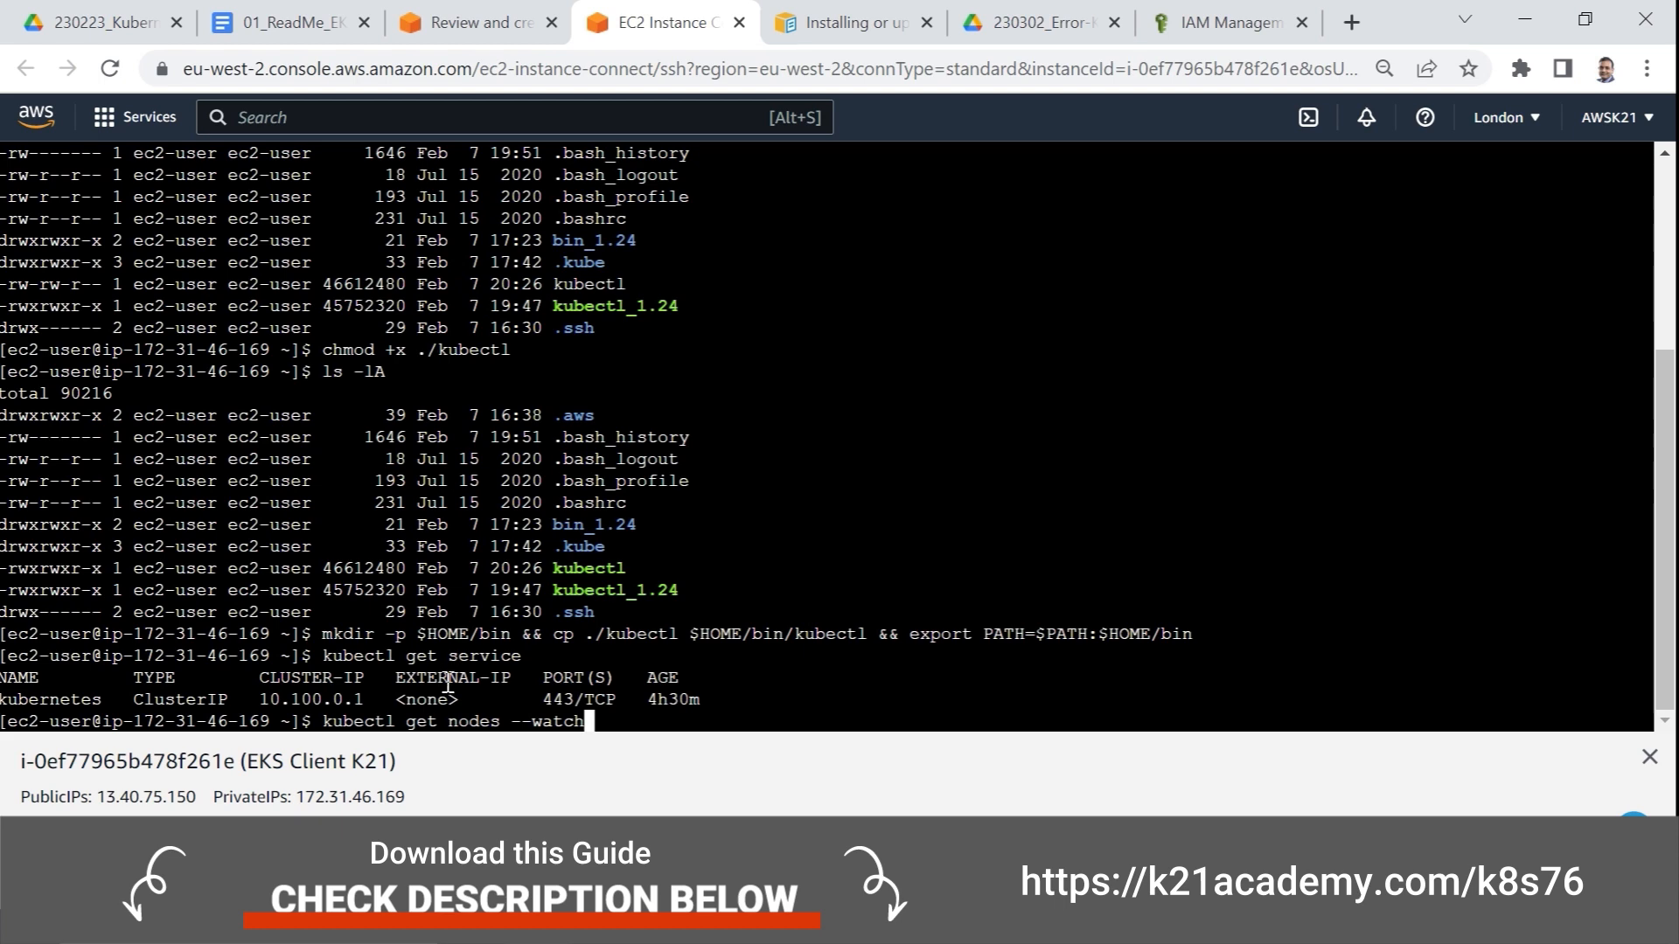
key("Return")
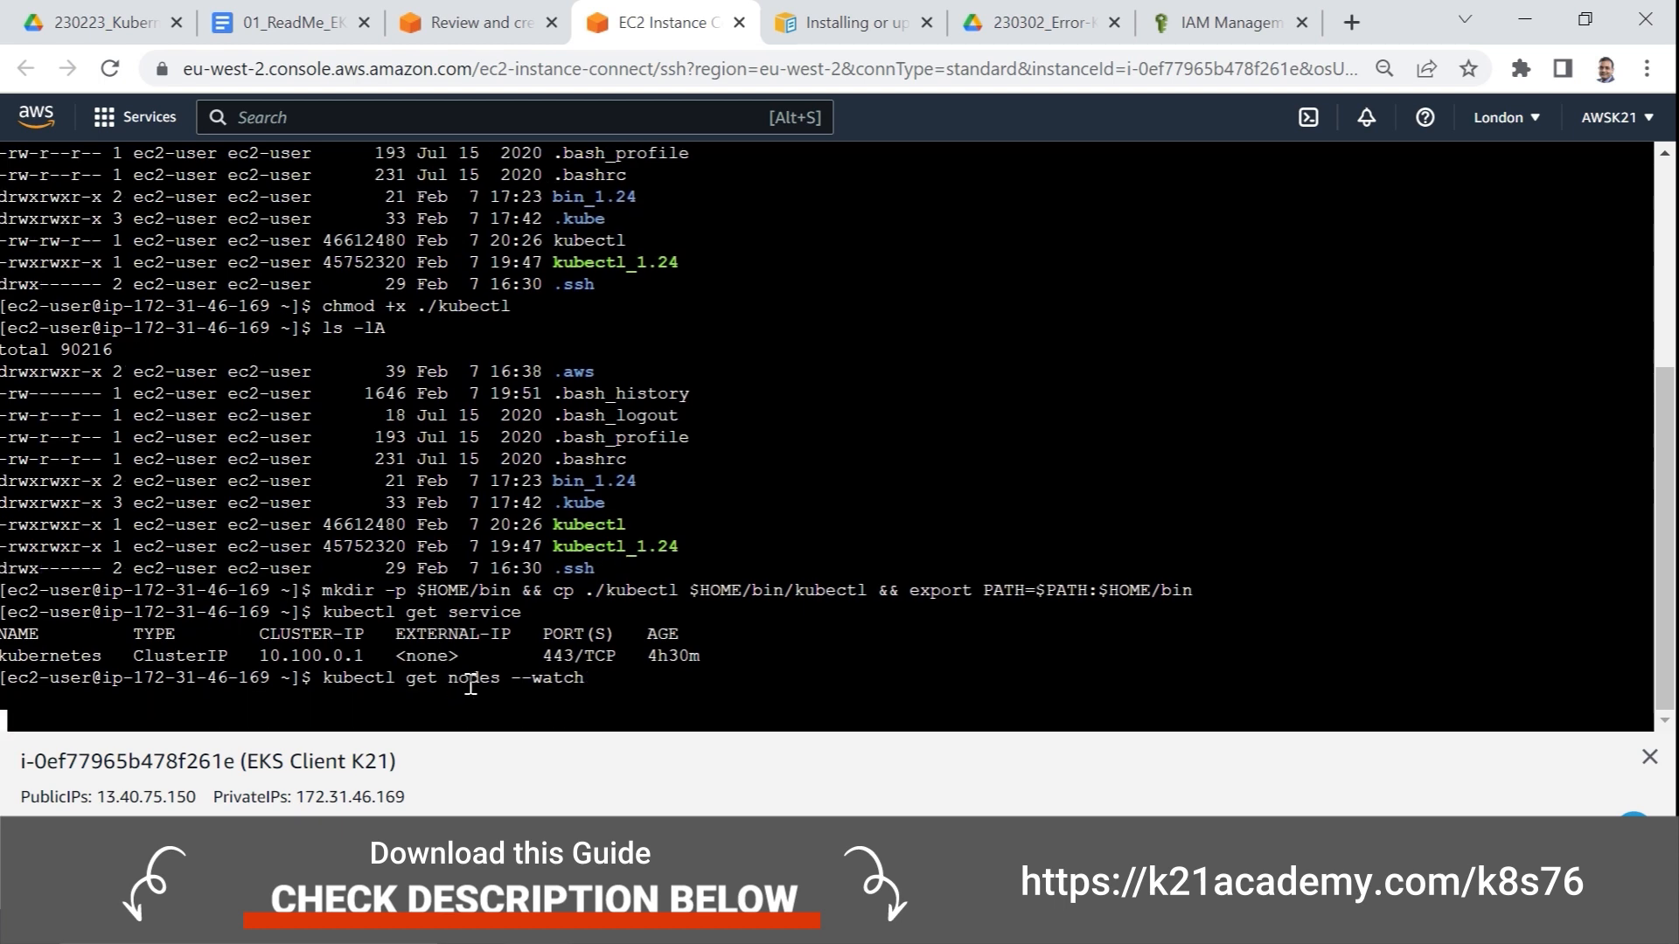
- In the browser tab with the IAM roles, search the AWS services for EC2 and open the EC2 dashboard
left_click(841, 23)
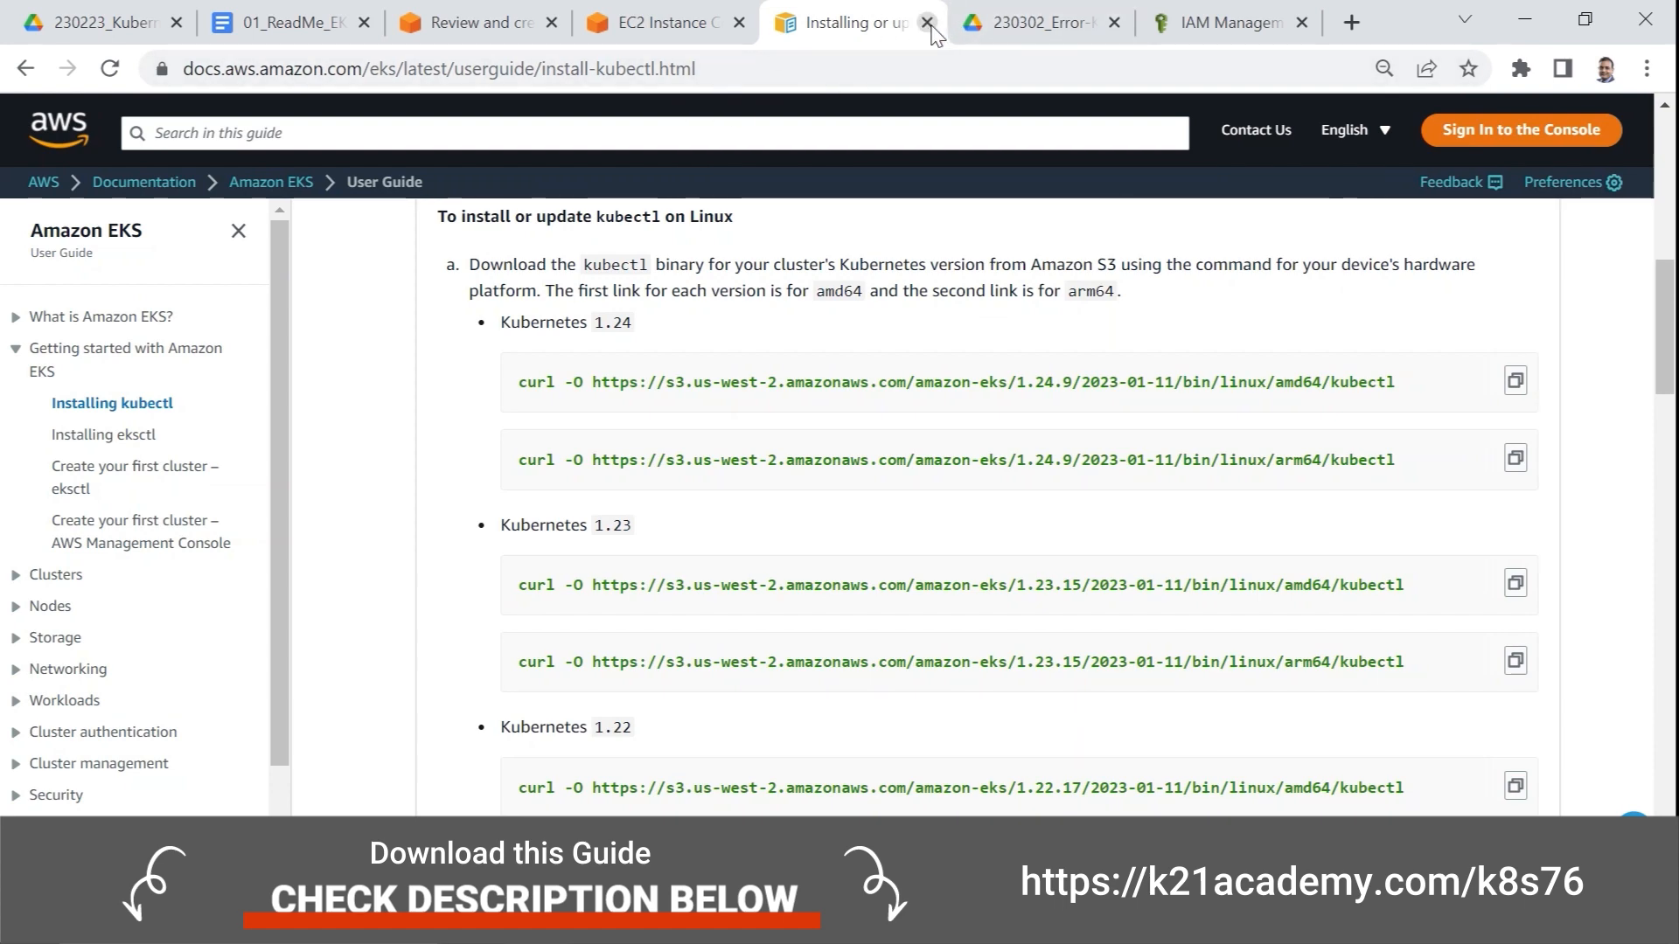
left_click(1193, 25)
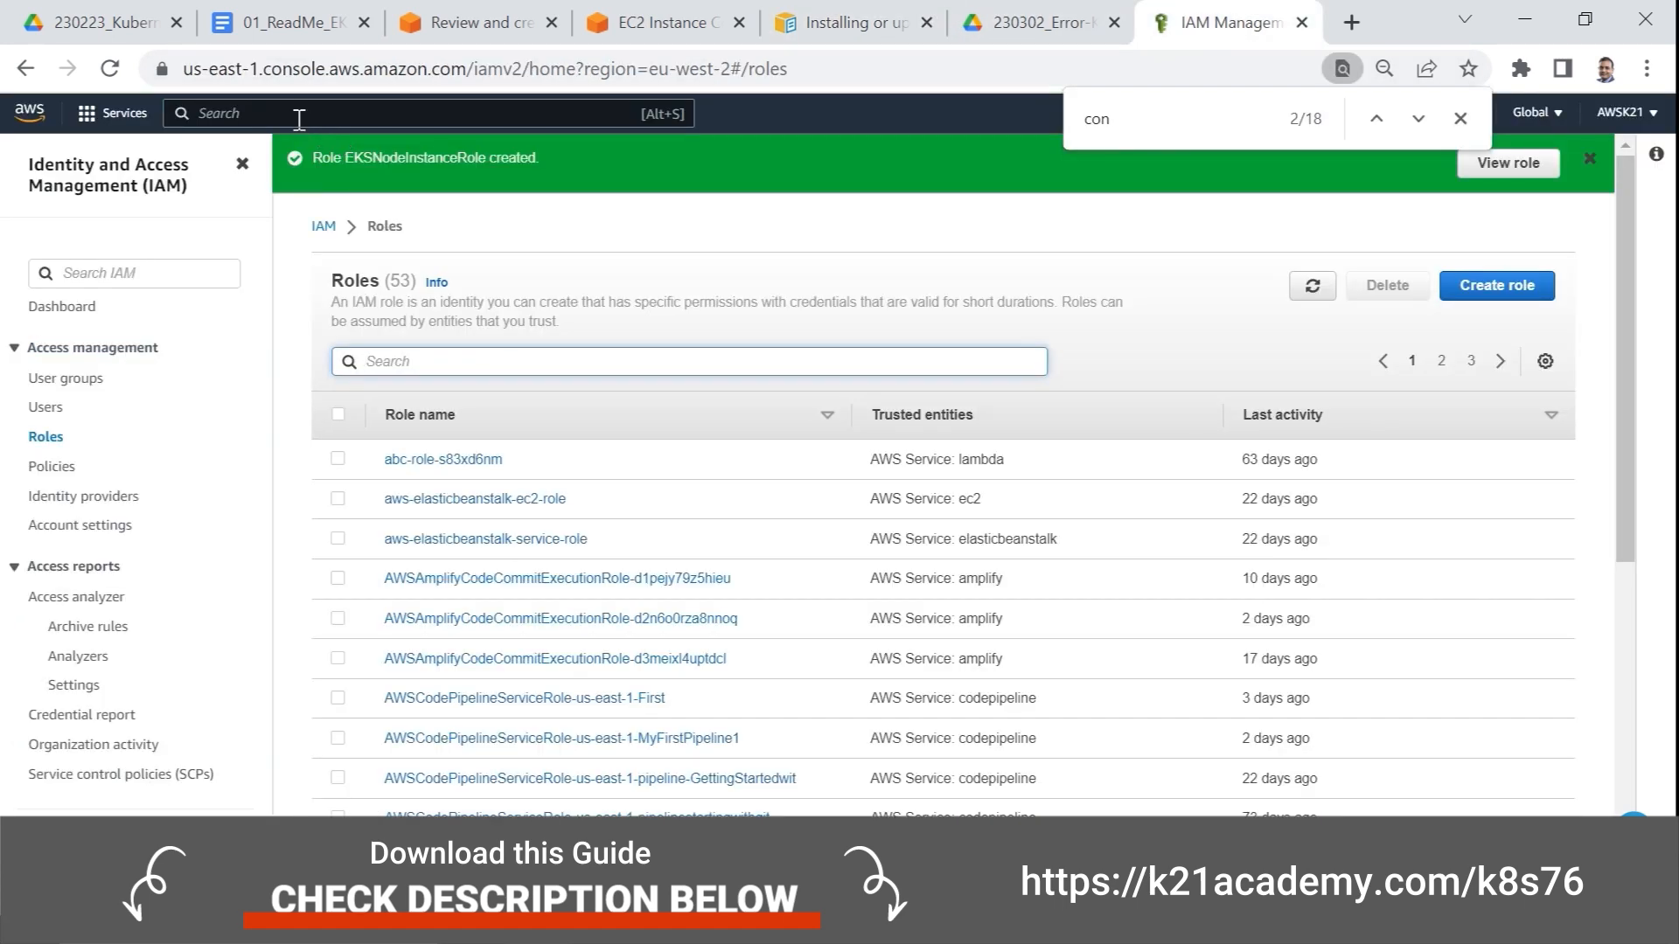
left_click(299, 120)
type("EC")
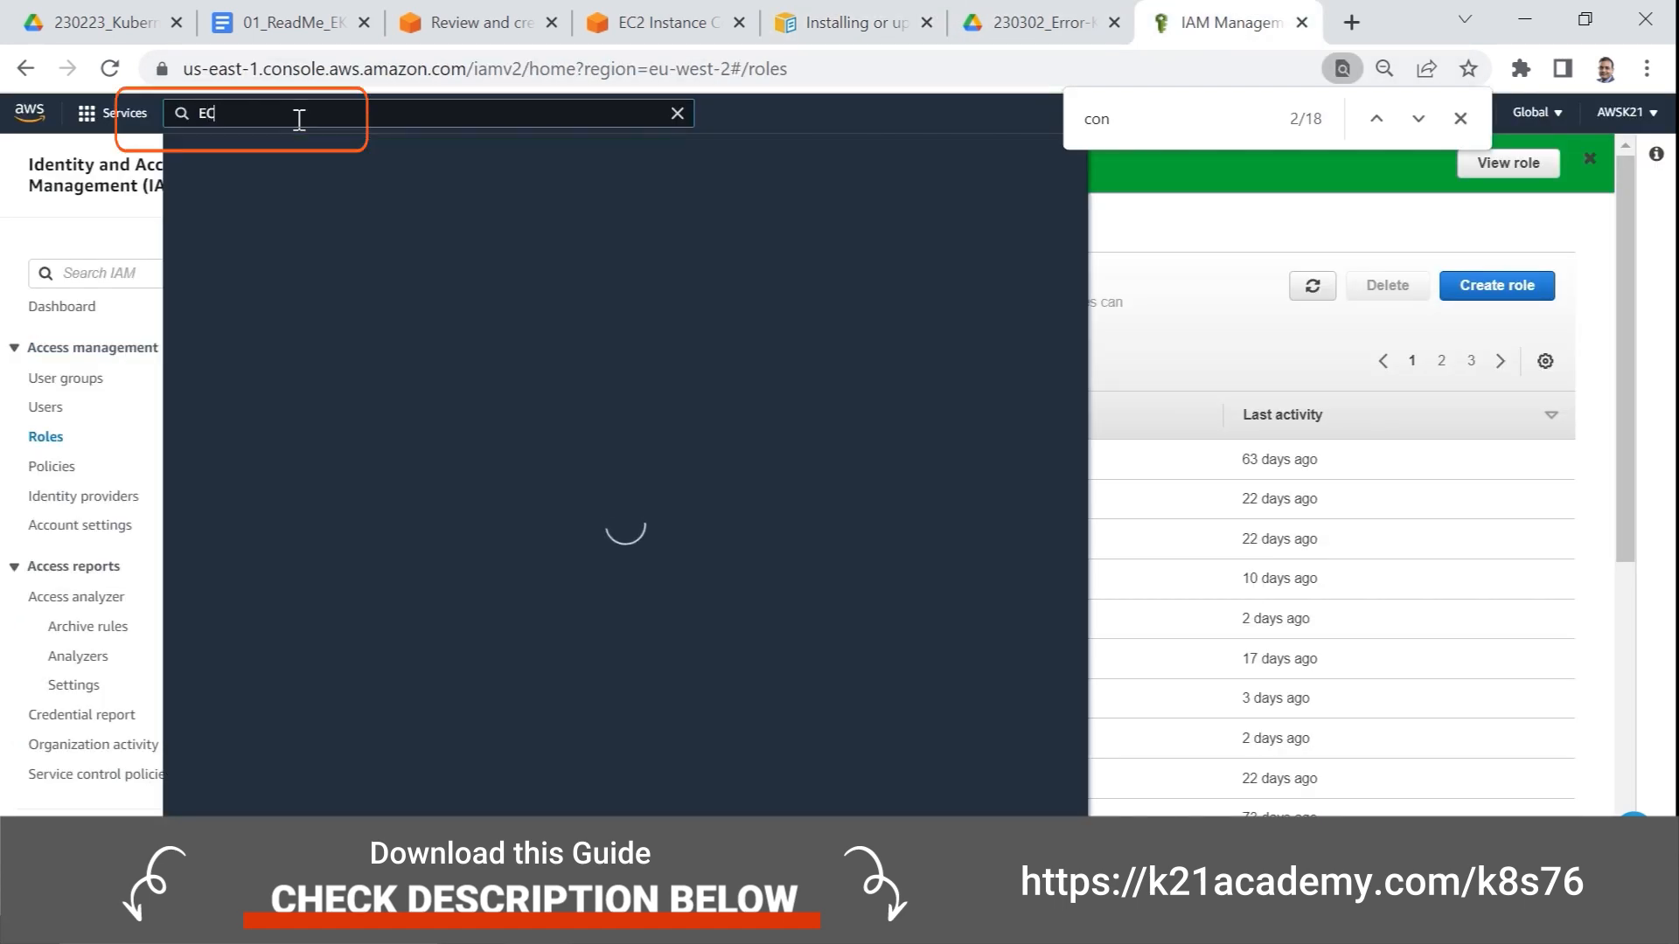
type("2")
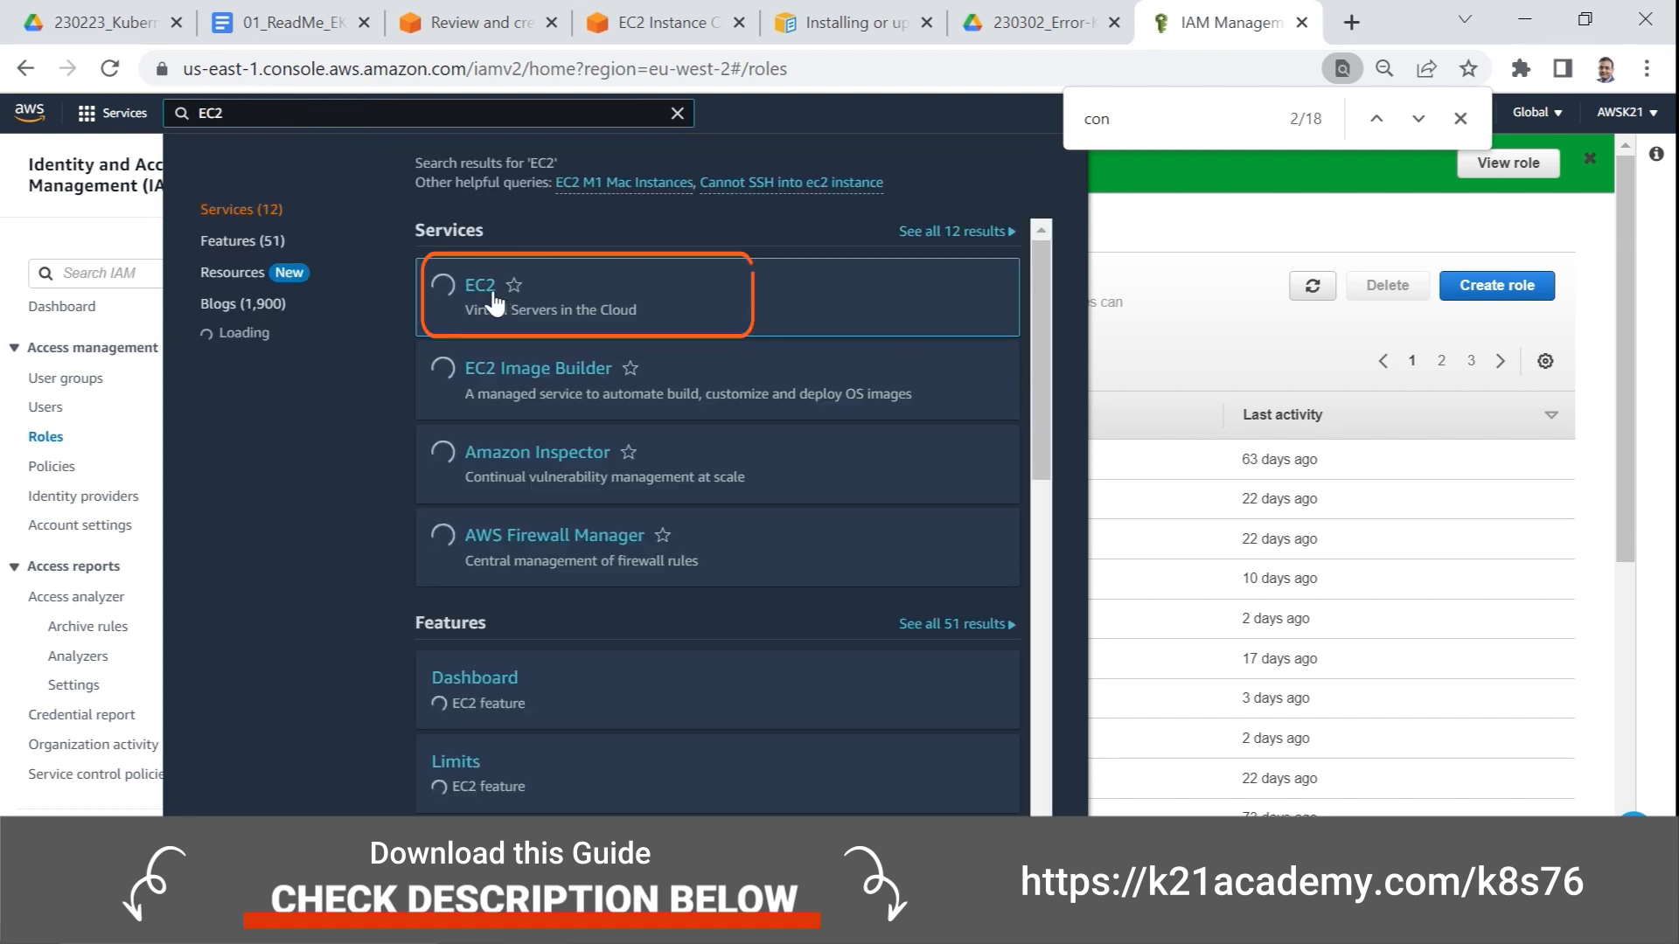
left_click(494, 302)
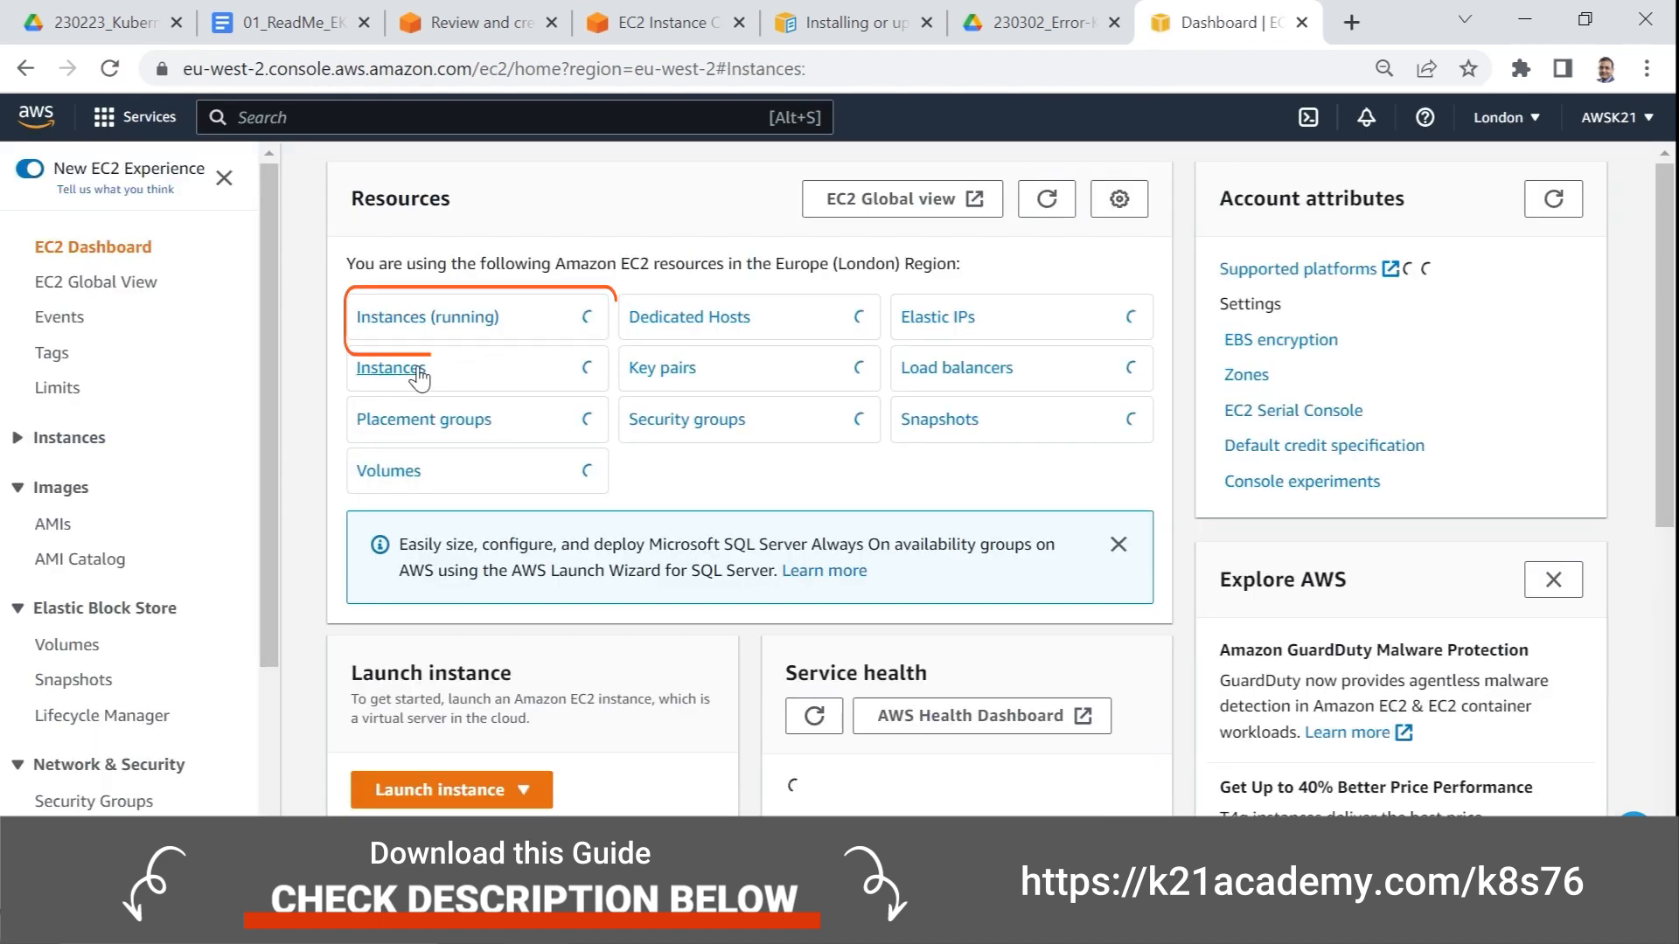
- Open the EC2 instances list, and return to the Instance Connect terminal to examine the nodes' names, statuses and versions in the watch output
left_click(390, 368)
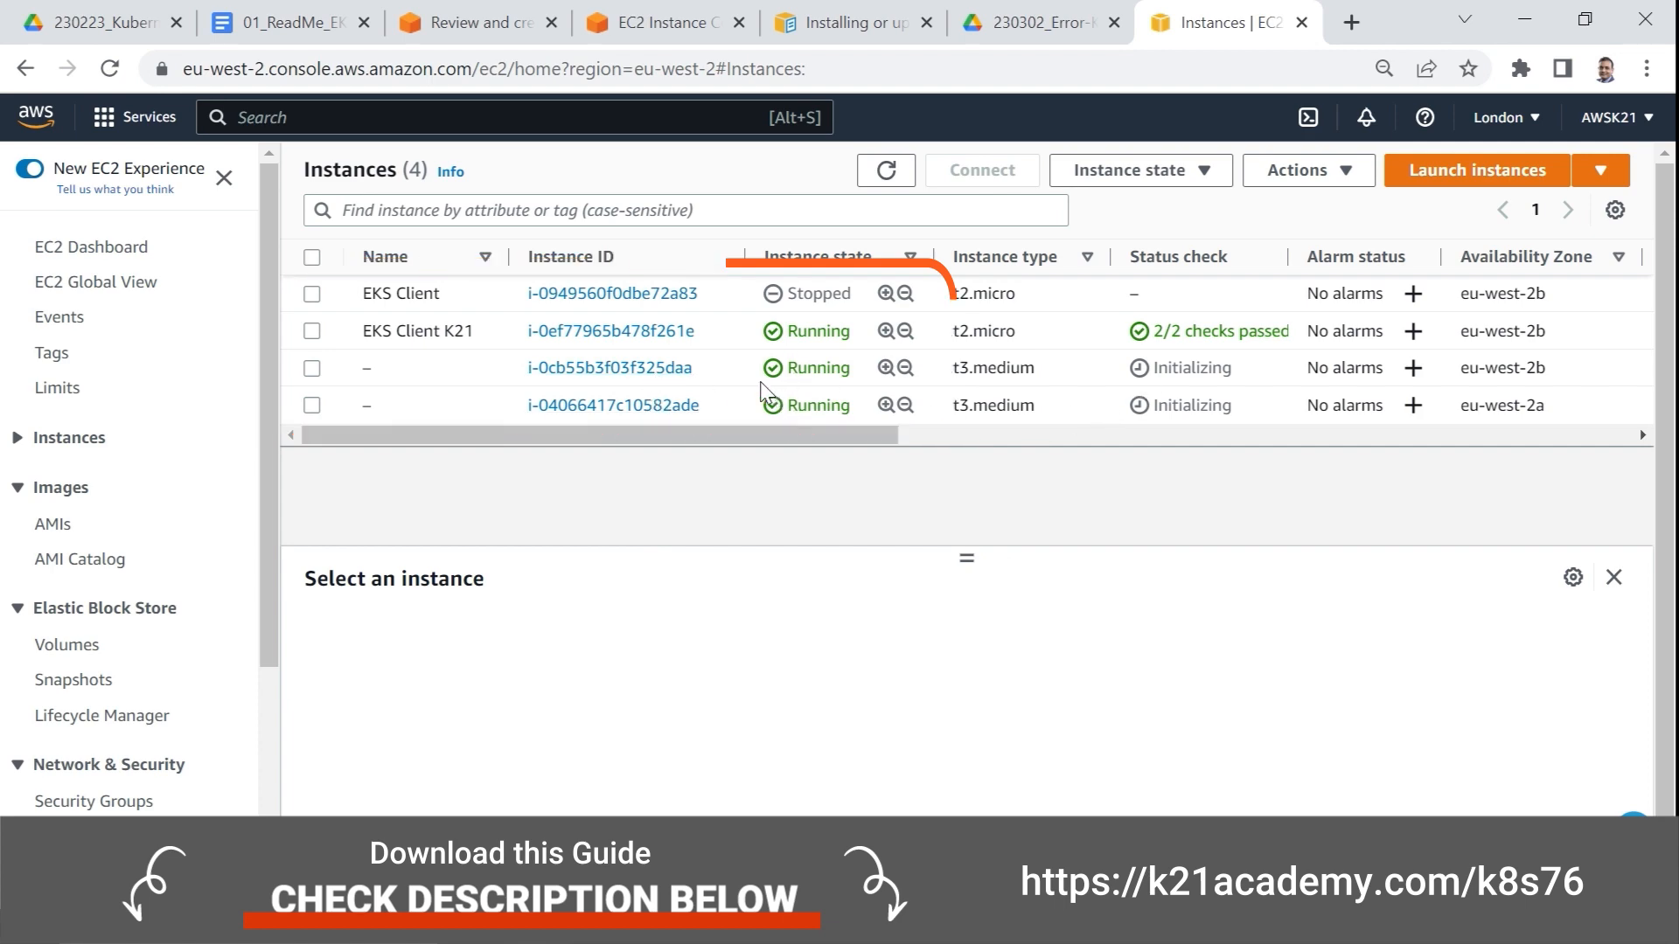
left_click(652, 23)
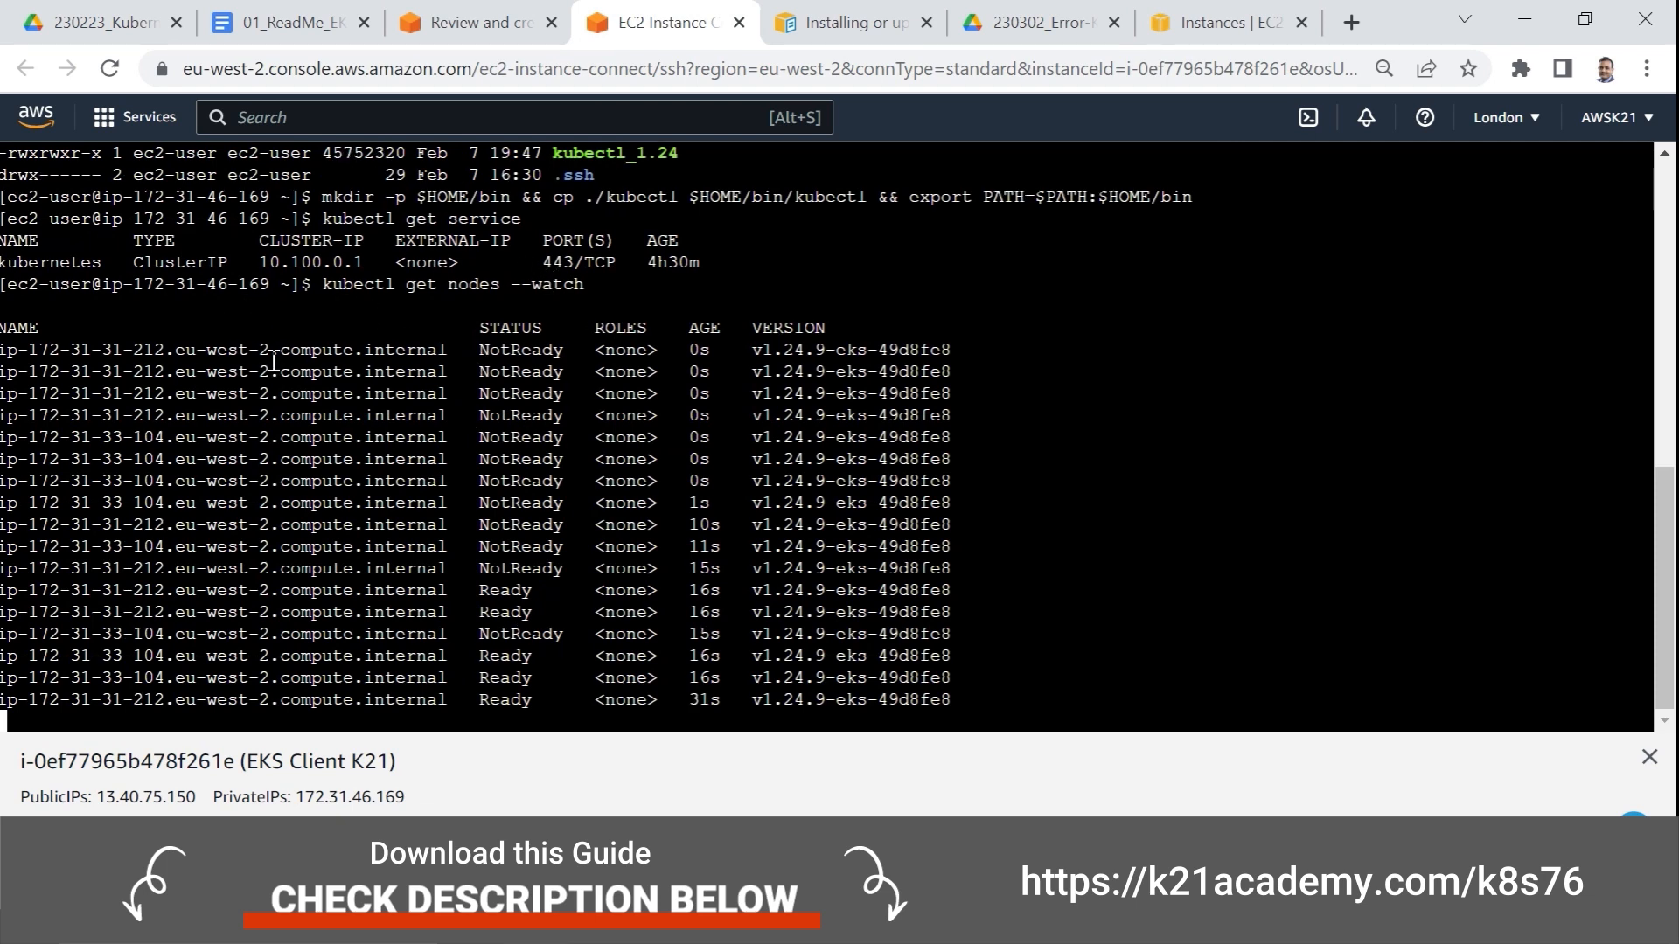
left_click_drag(103, 350, 154, 350)
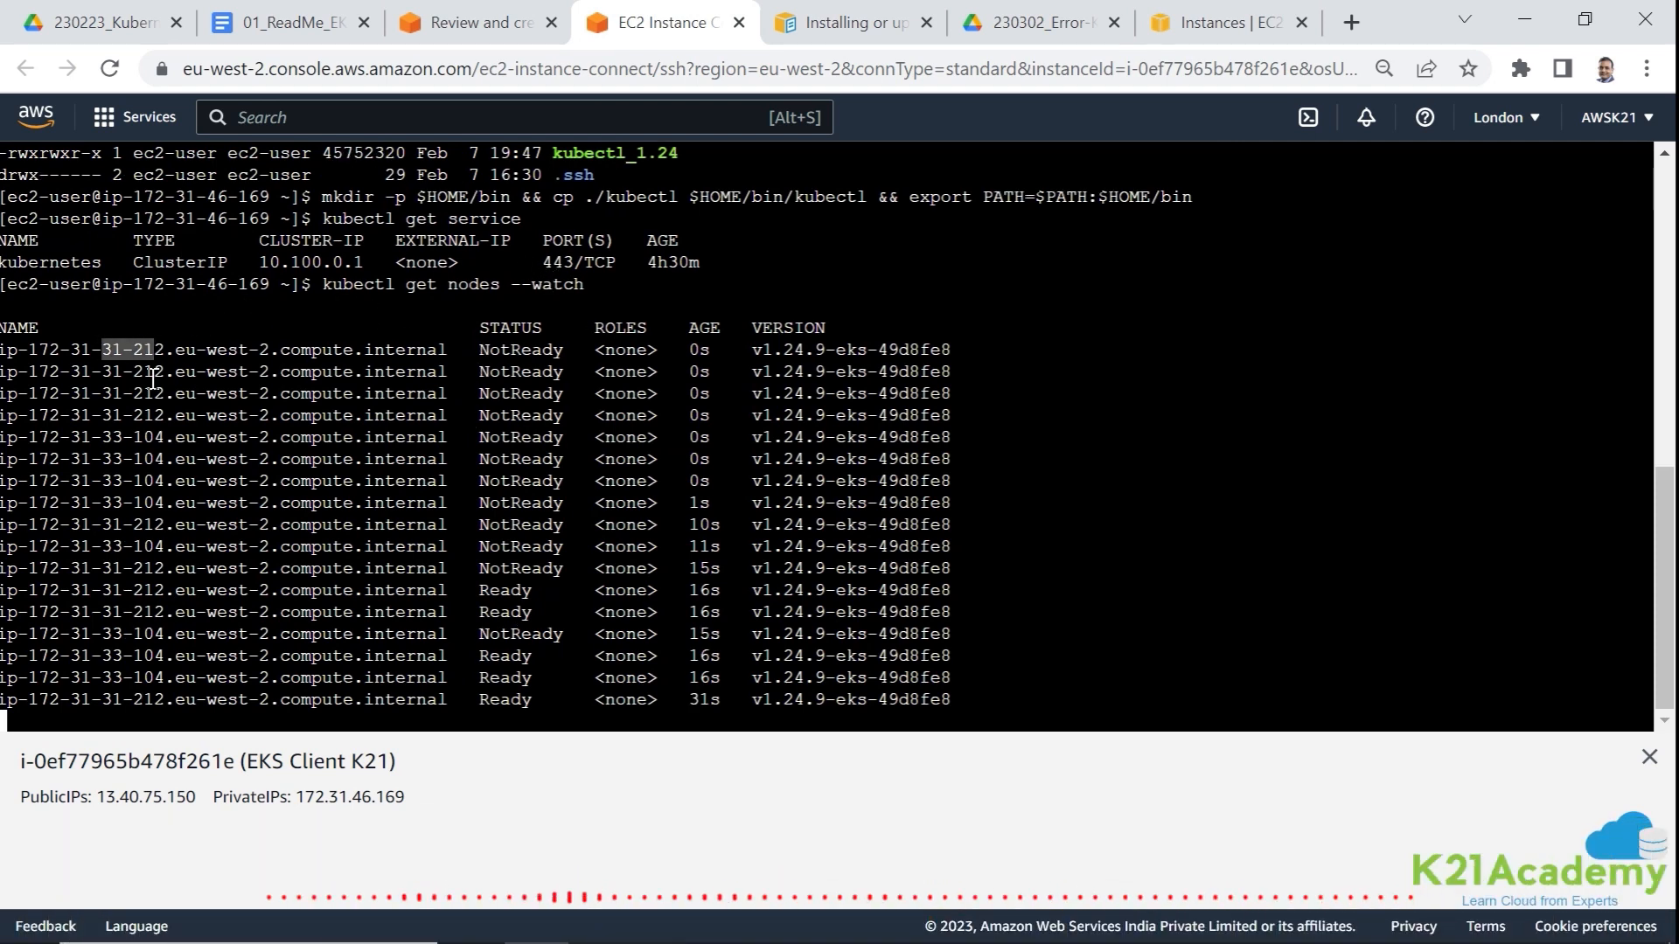
left_click_drag(104, 633, 155, 633)
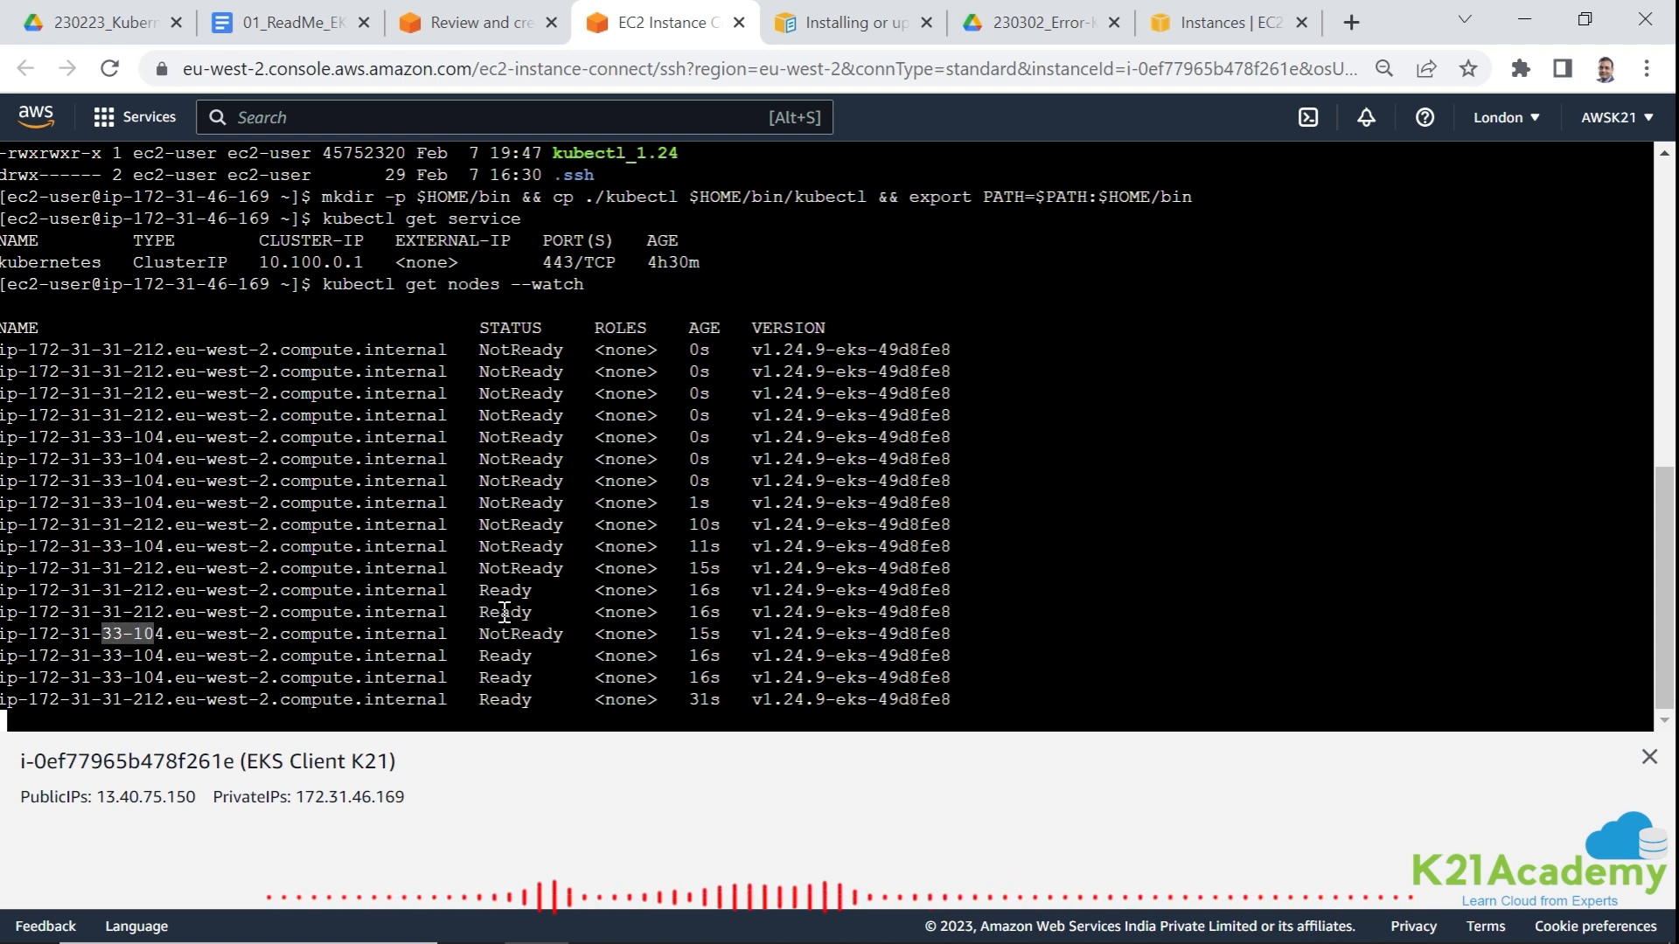
left_click_drag(477, 612, 531, 612)
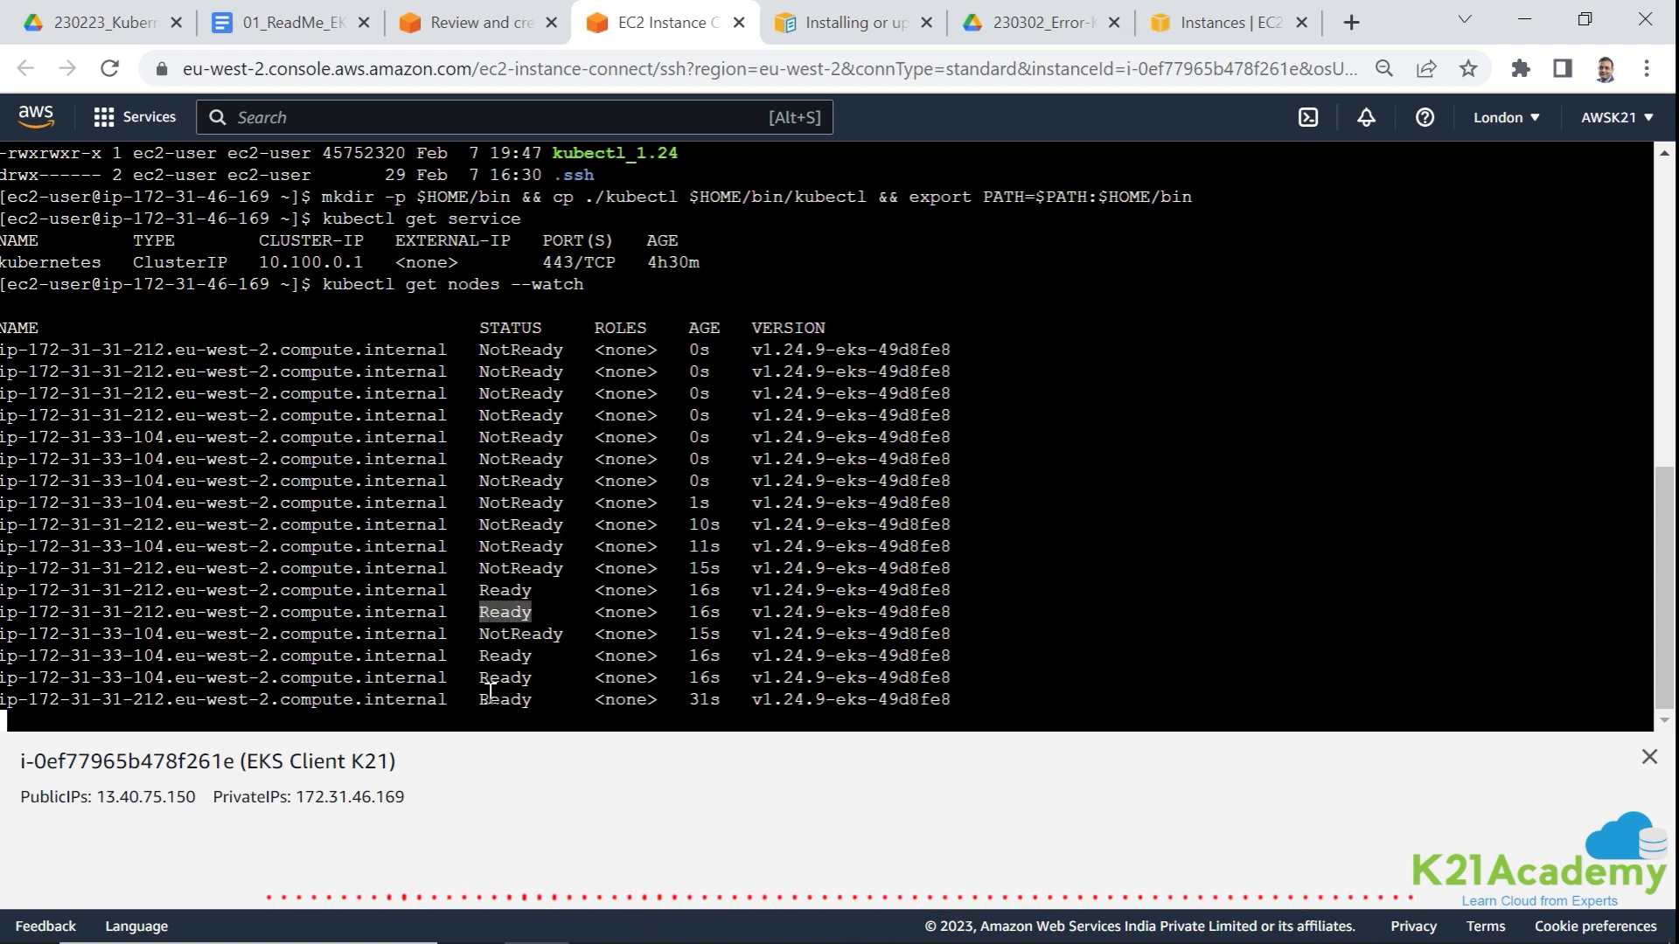
left_click_drag(490, 696, 543, 699)
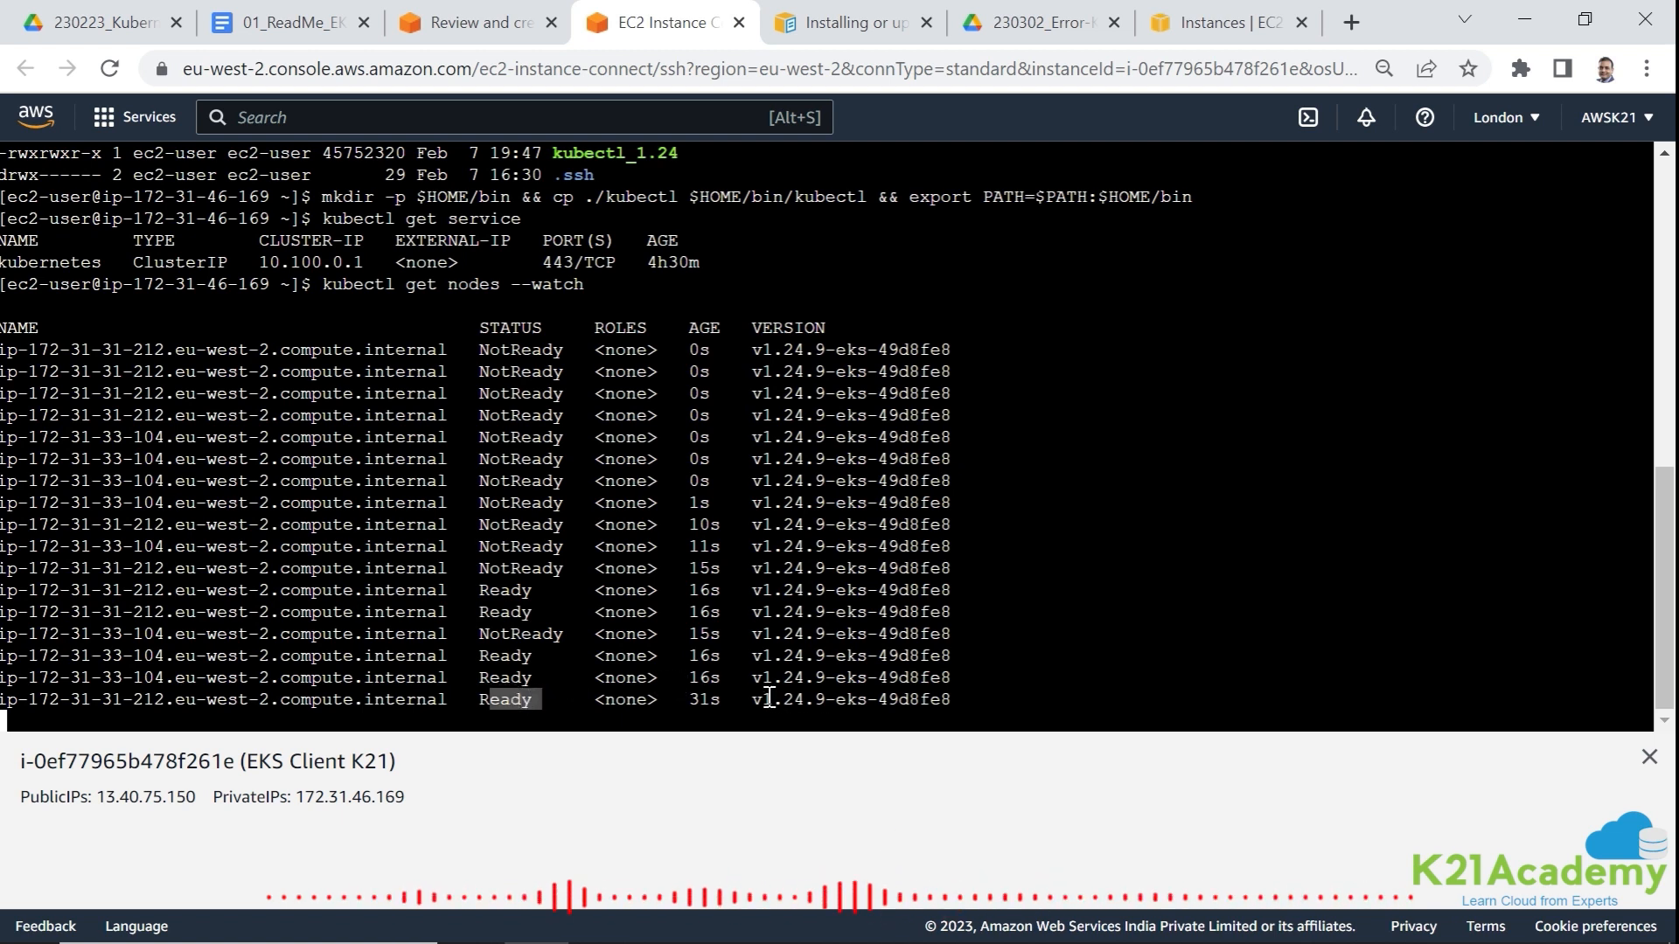
left_click_drag(769, 697, 842, 697)
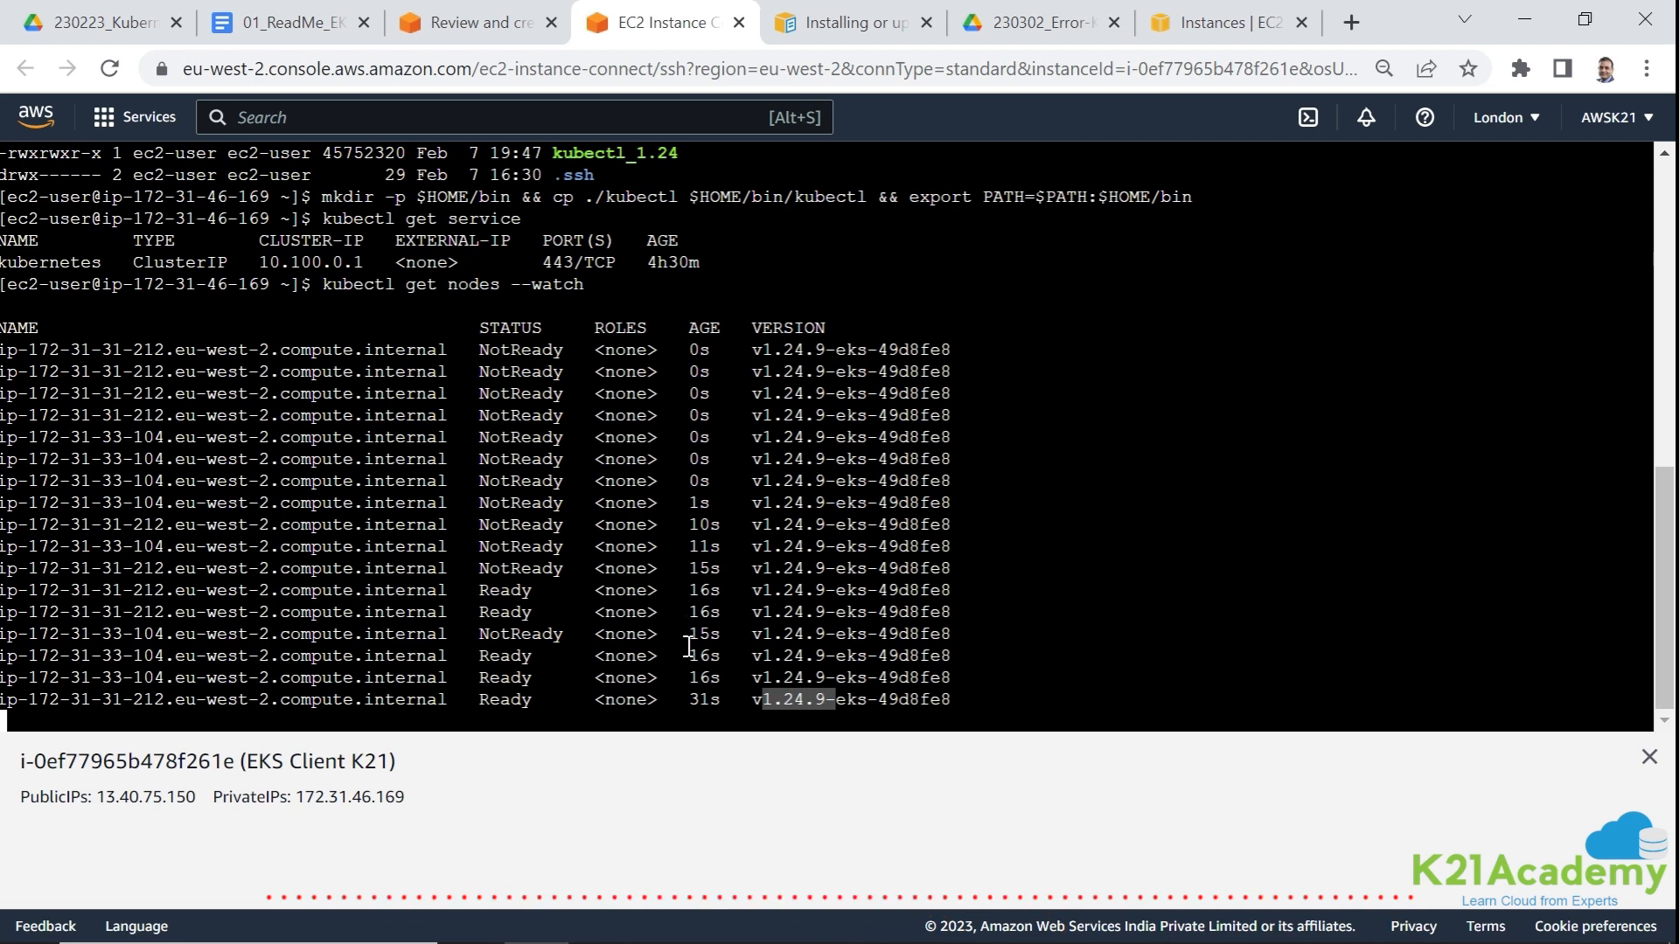
left_click_drag(261, 697, 401, 702)
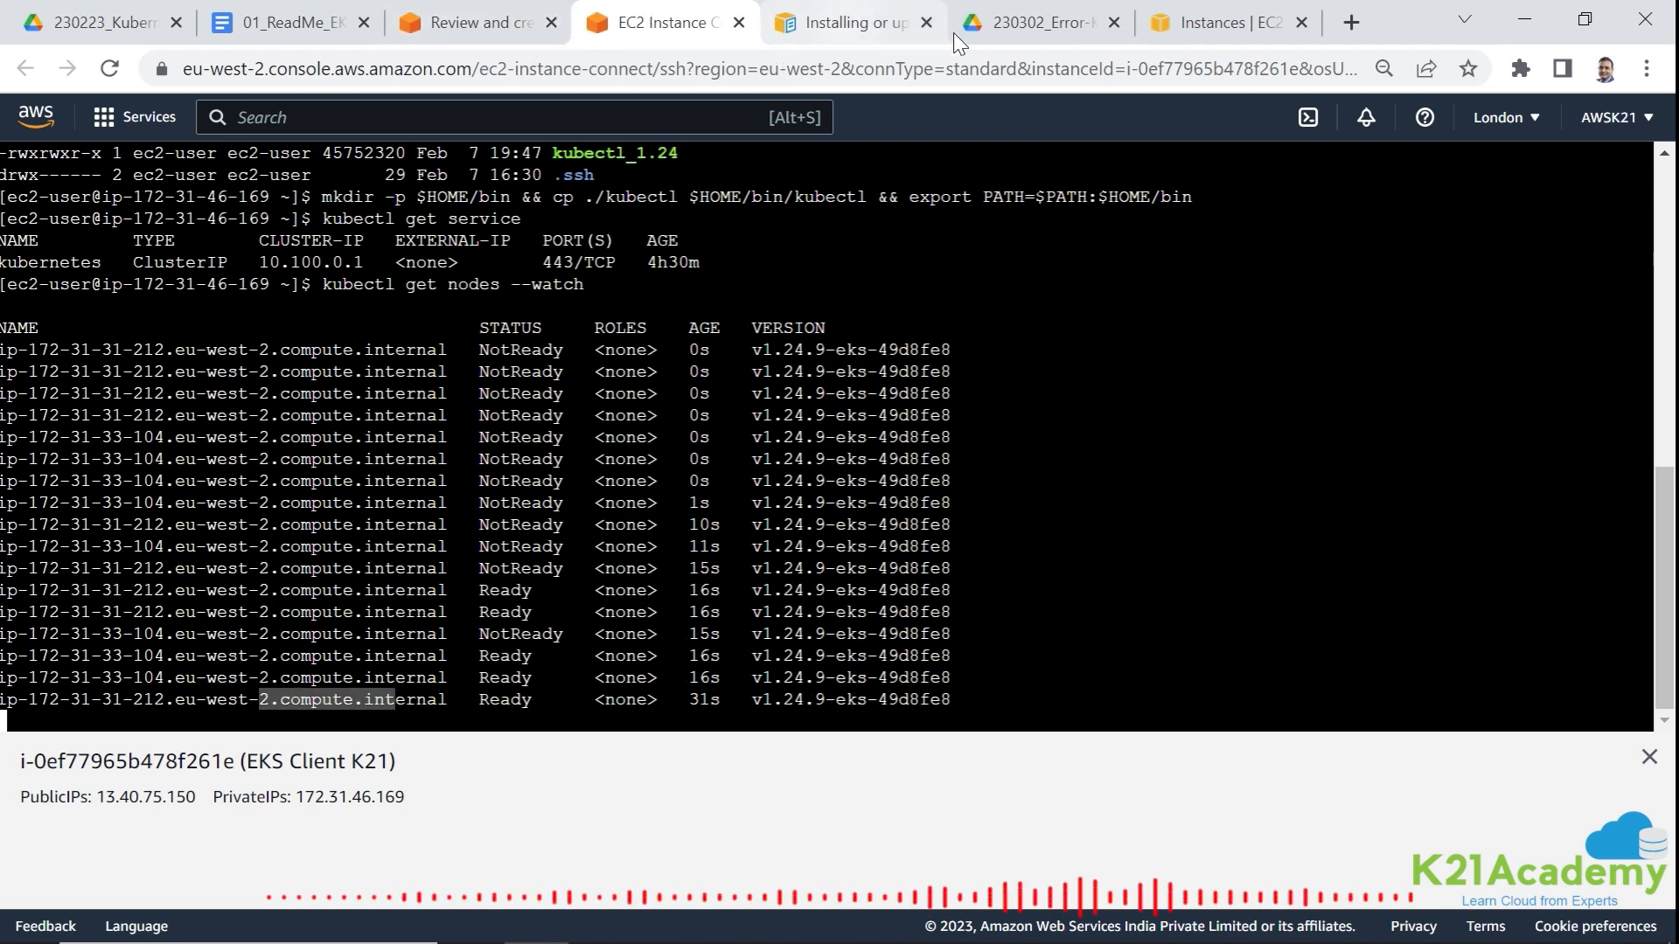
- Switch back to the EC2 instances list and refresh it to recheck the status checks of the two t3.medium worker nodes
left_click(1207, 26)
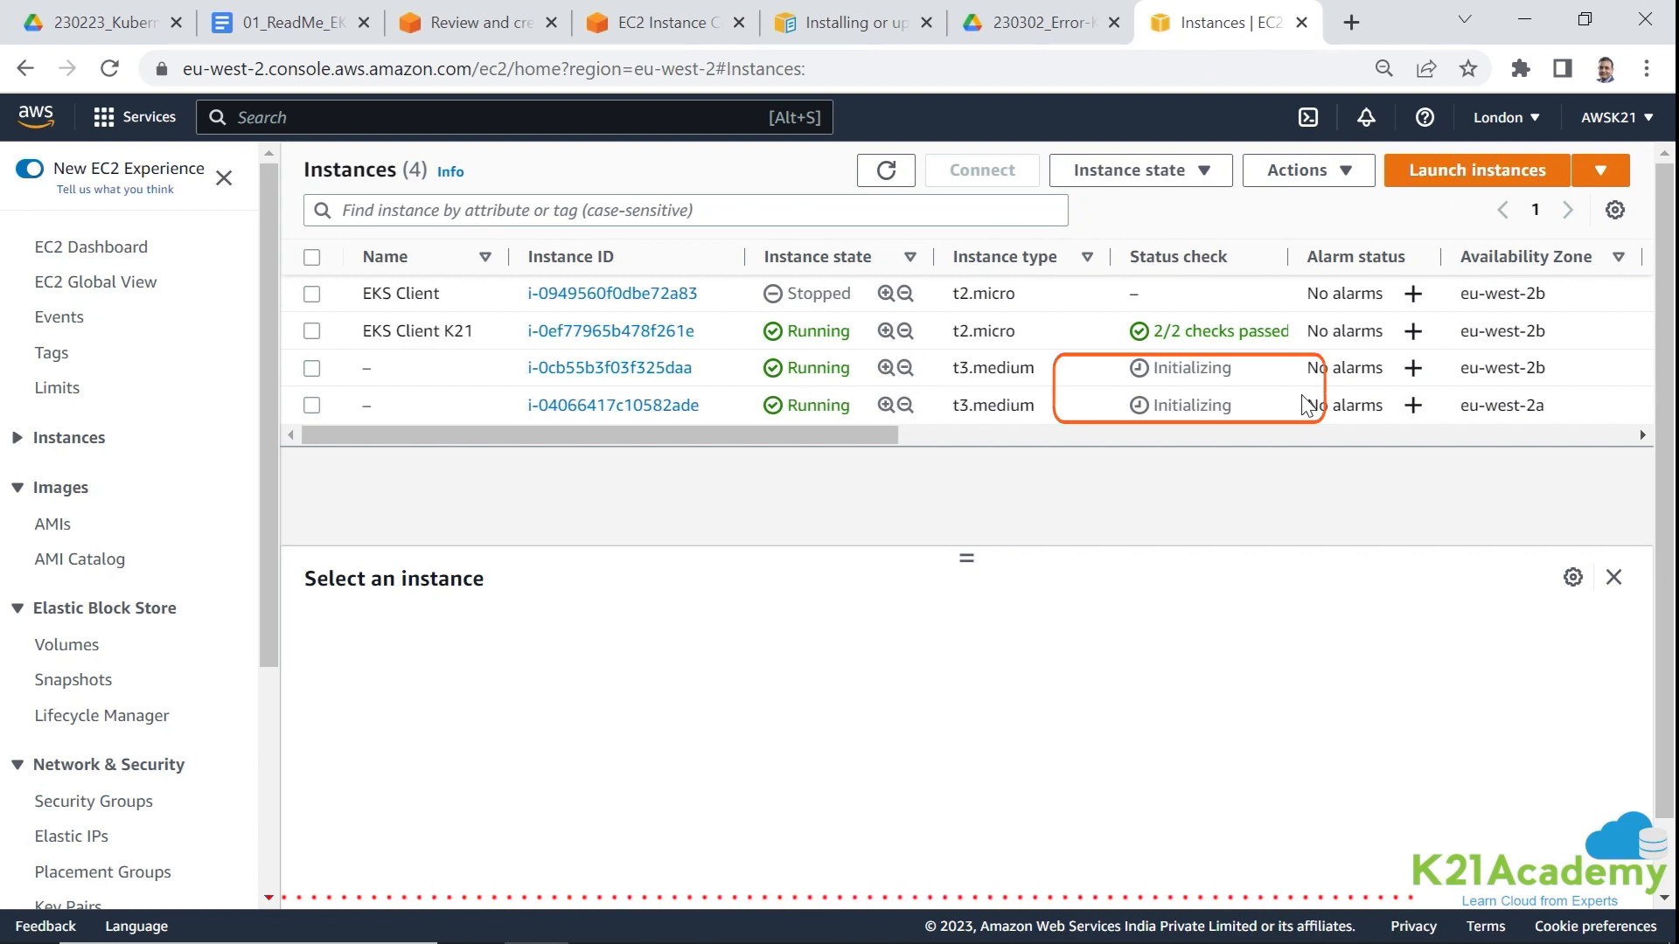
left_click(905, 180)
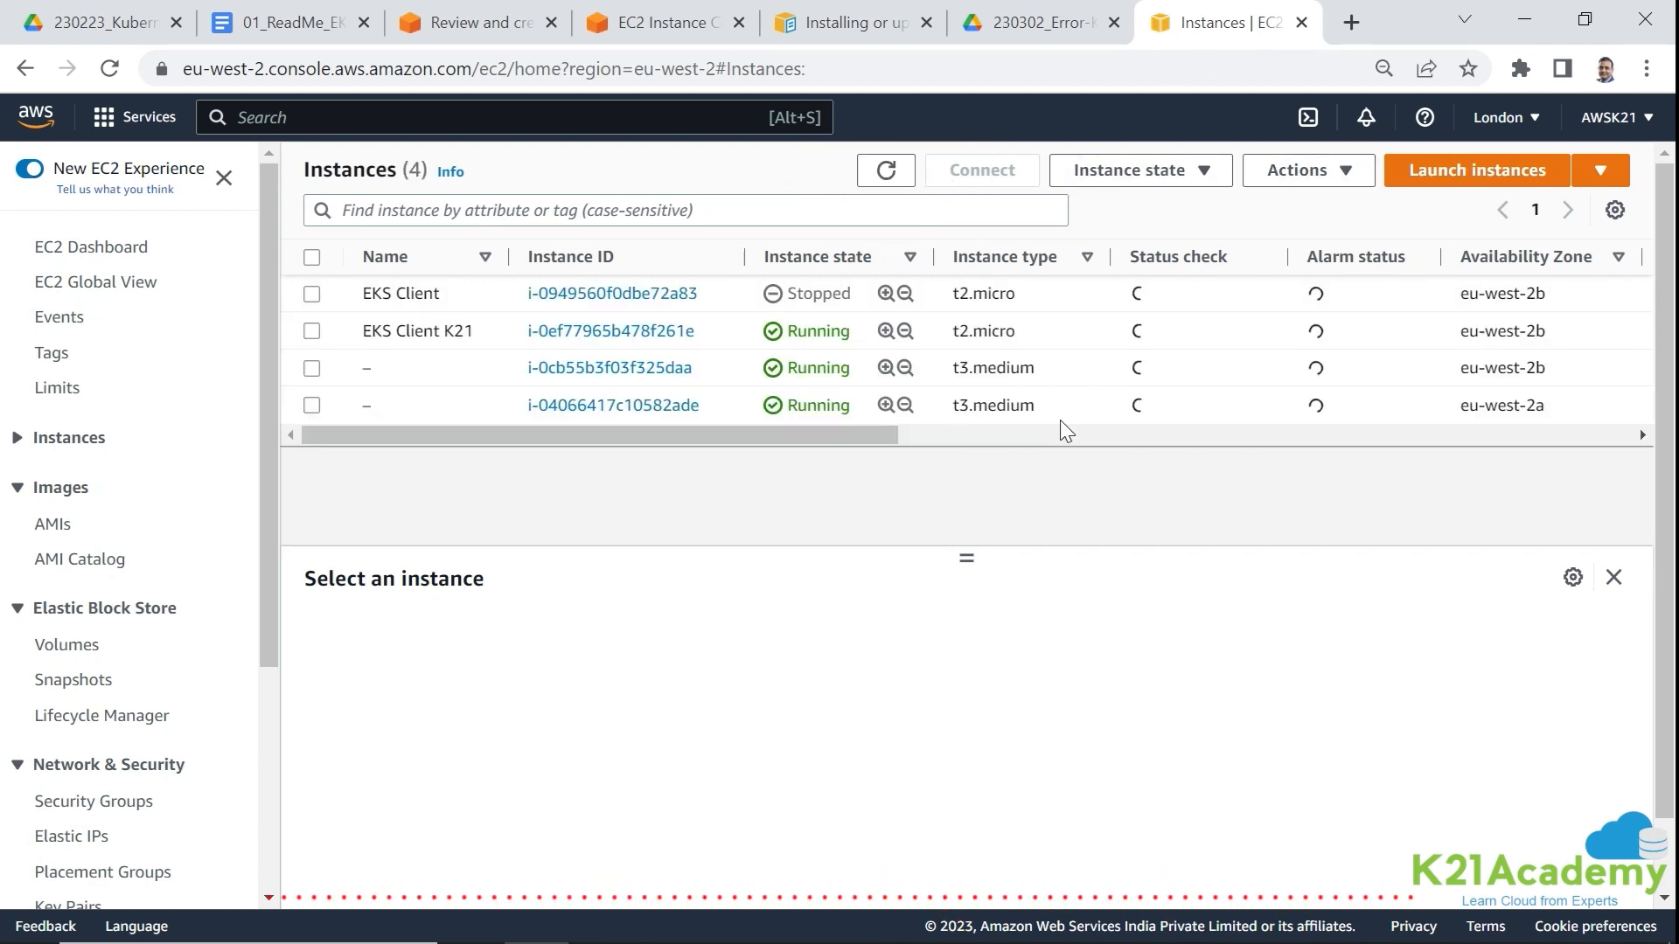
left_click(630, 23)
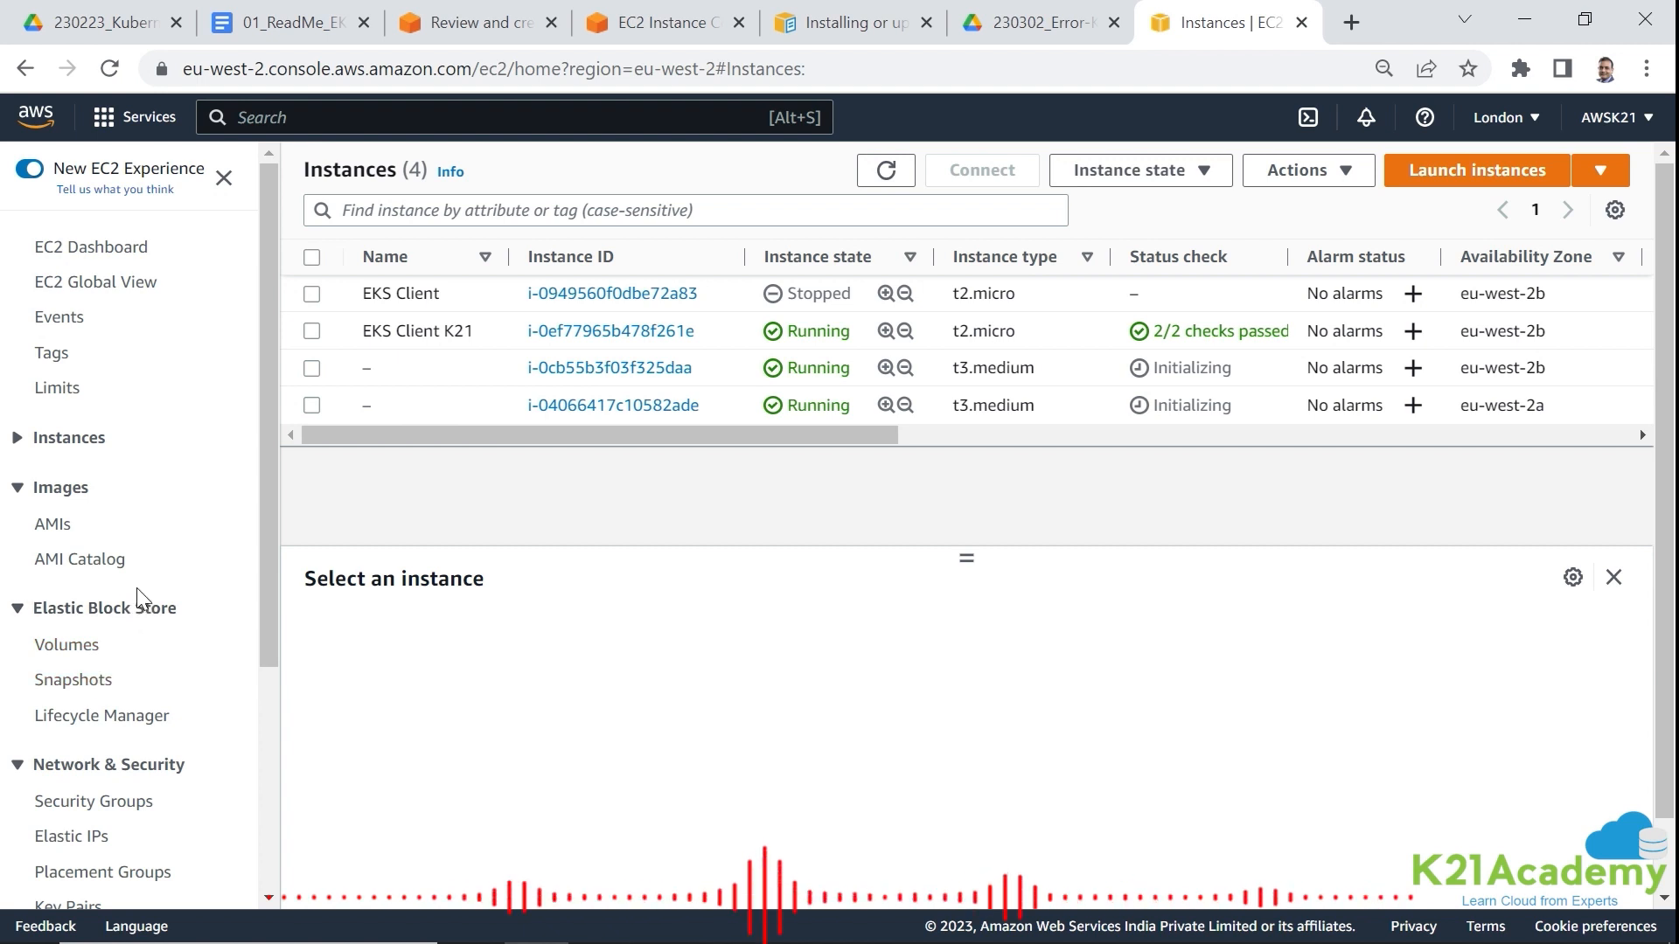
- Open the Load Balancers page under EC2 Load Balancing and check it for load balancers in the region
scroll(136, 588, "down", 1)
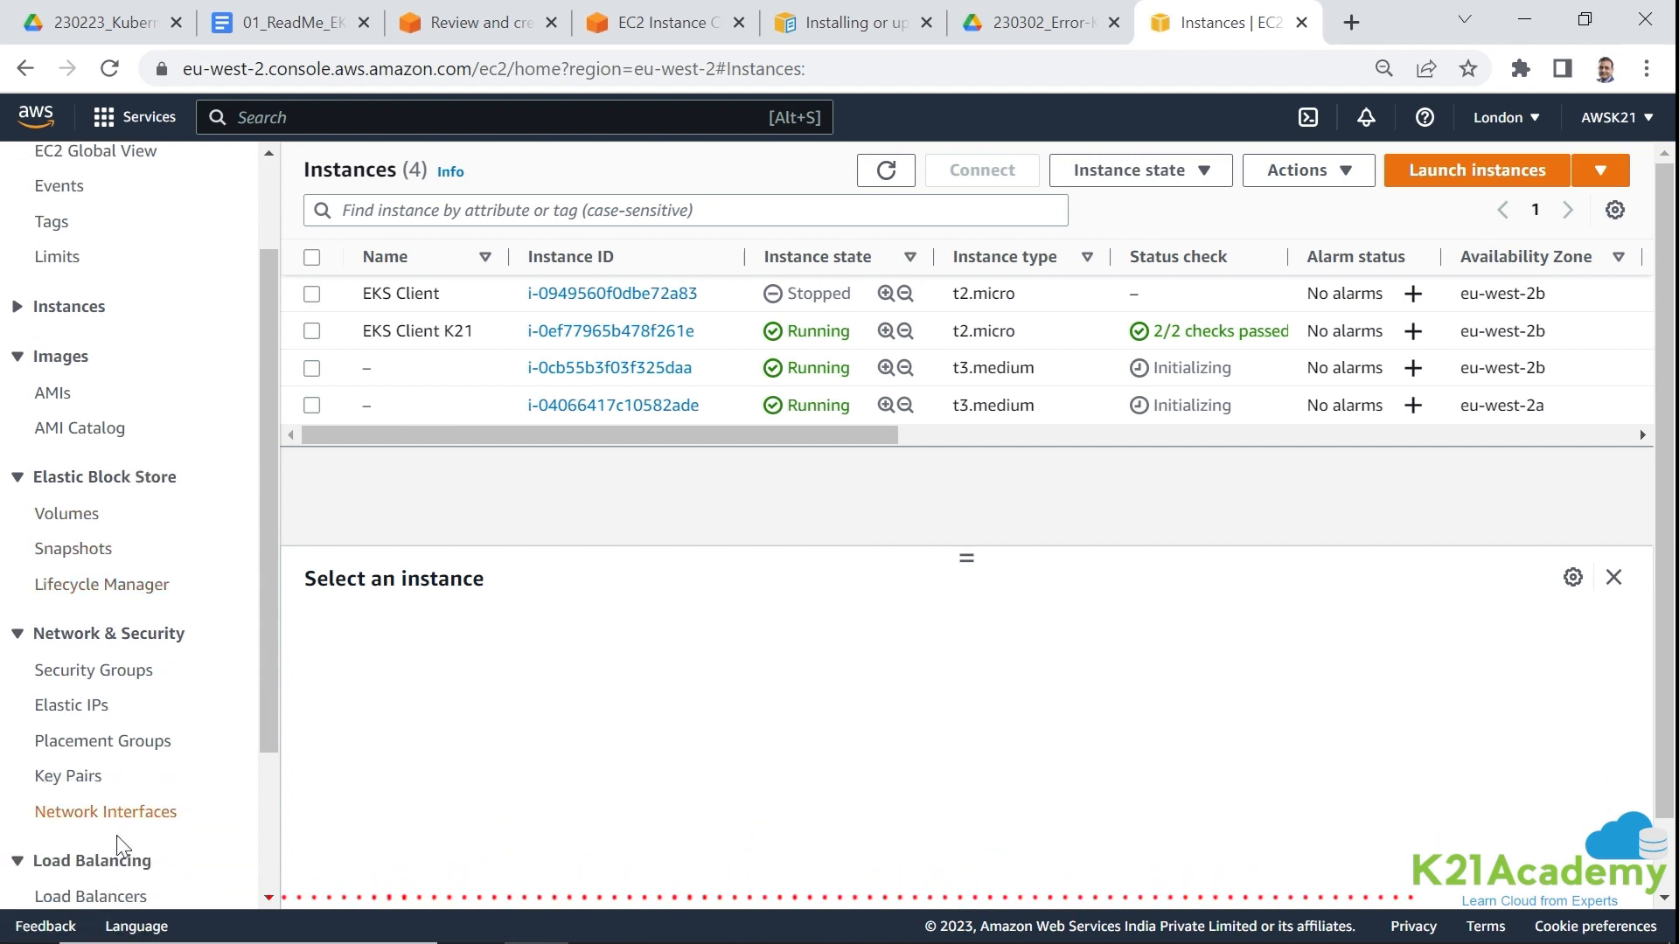
left_click(91, 896)
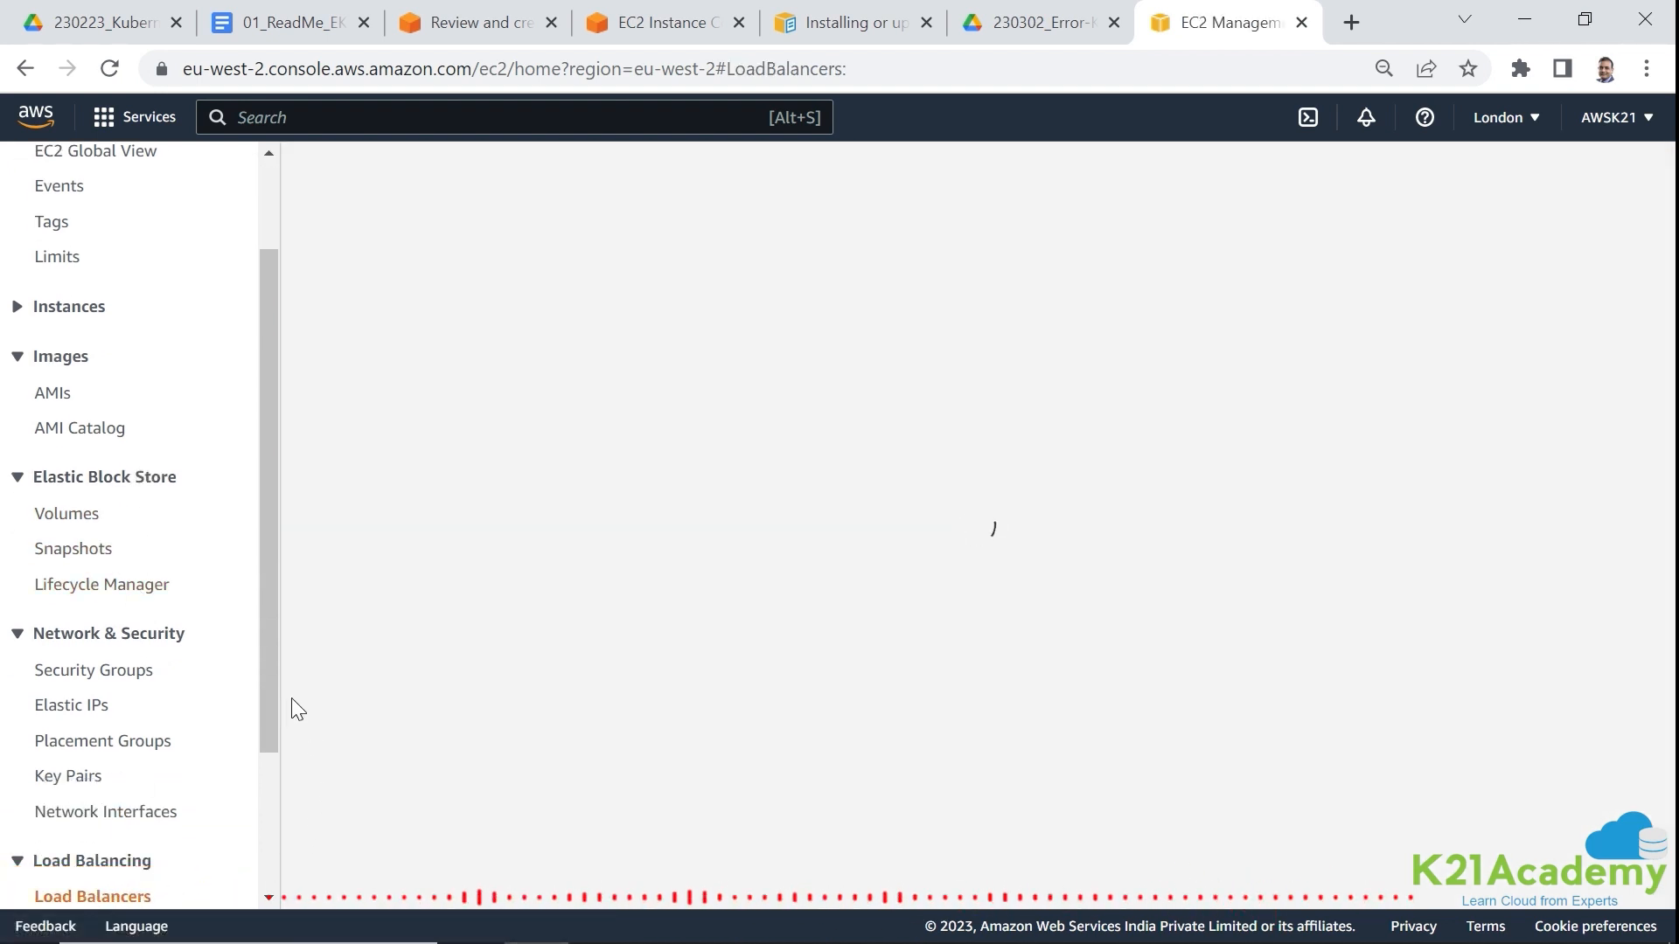
left_click_drag(271, 648, 272, 752)
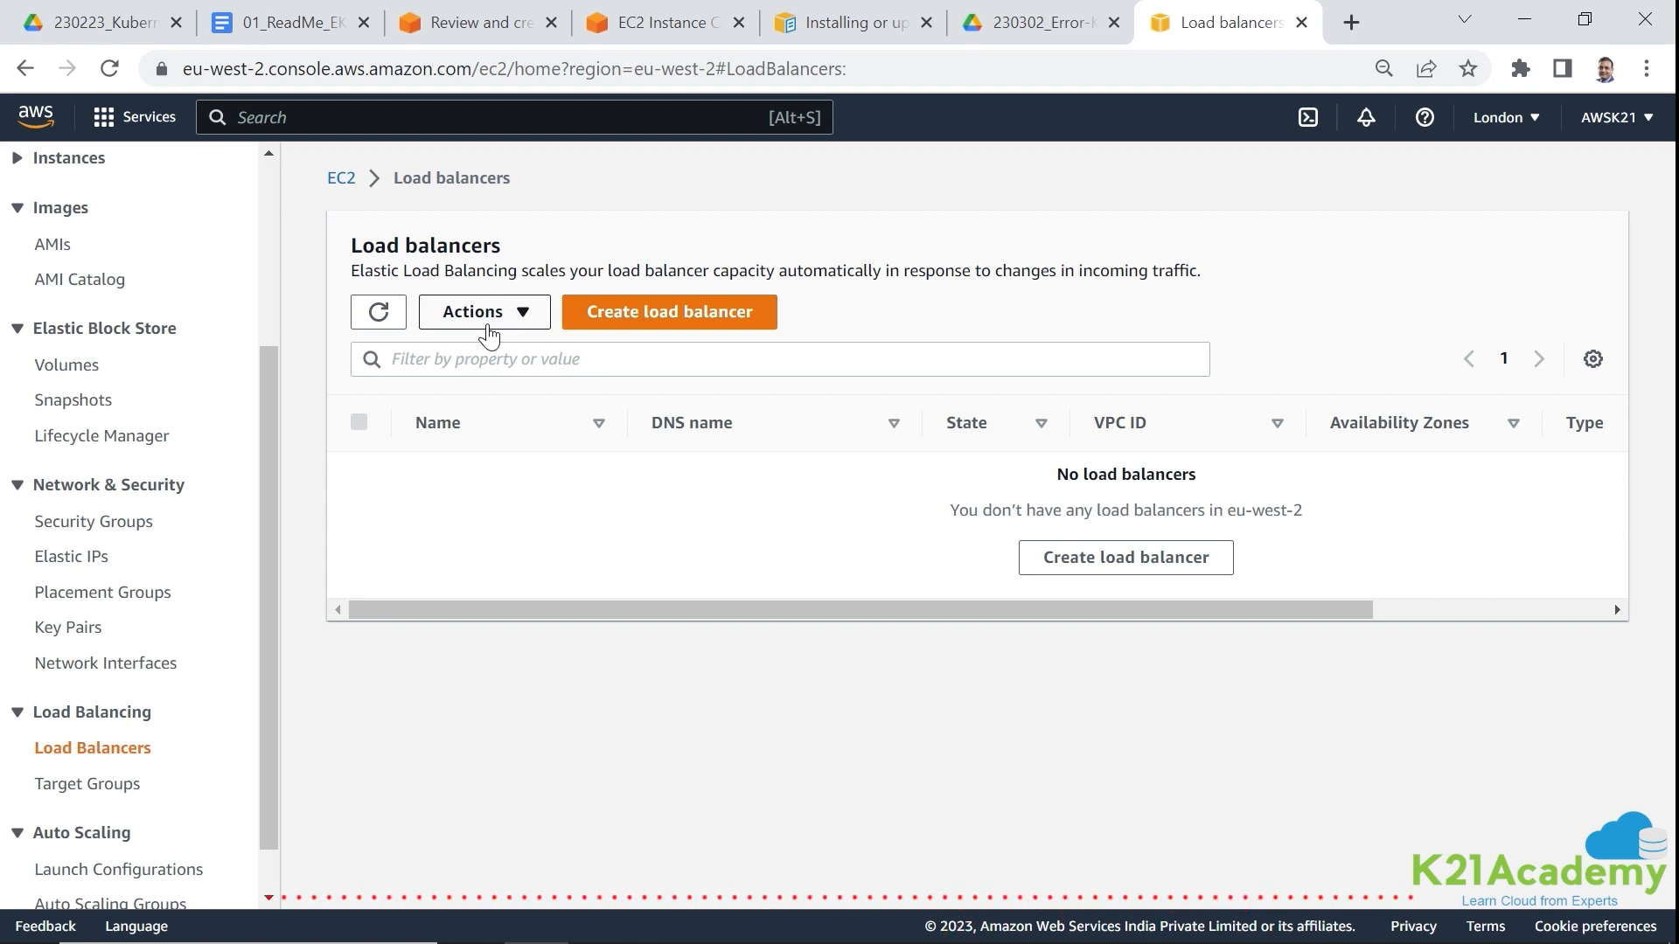
scroll(100, 656, "down", 2)
scroll(100, 656, "up", 3)
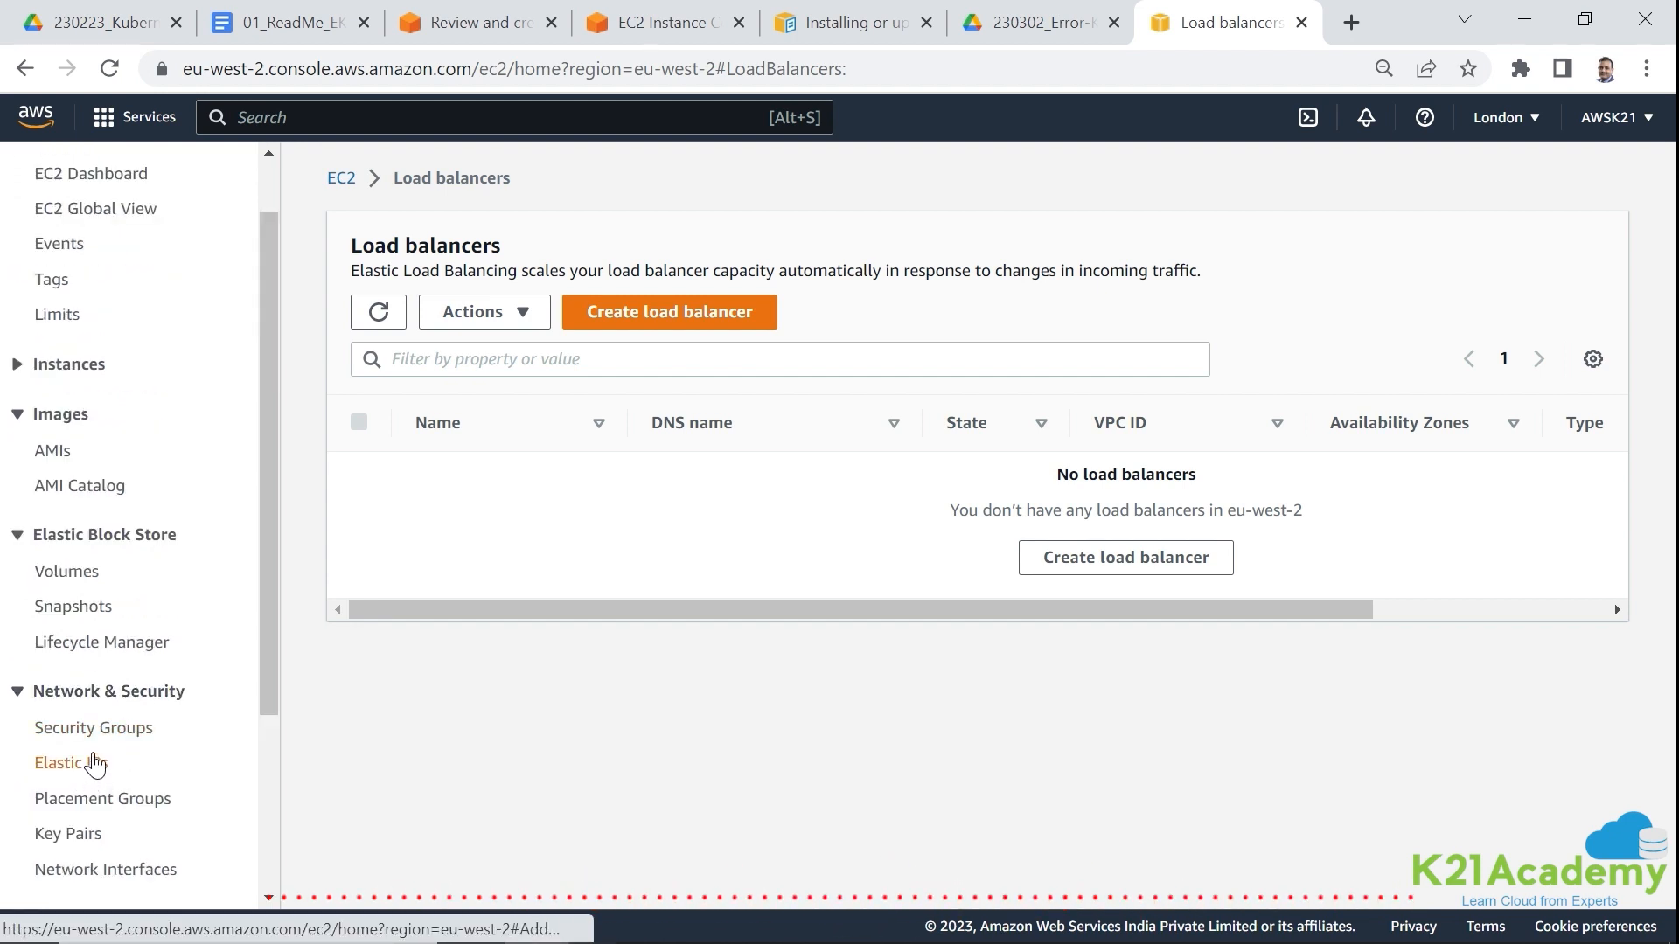
scroll(95, 763, "up", 1)
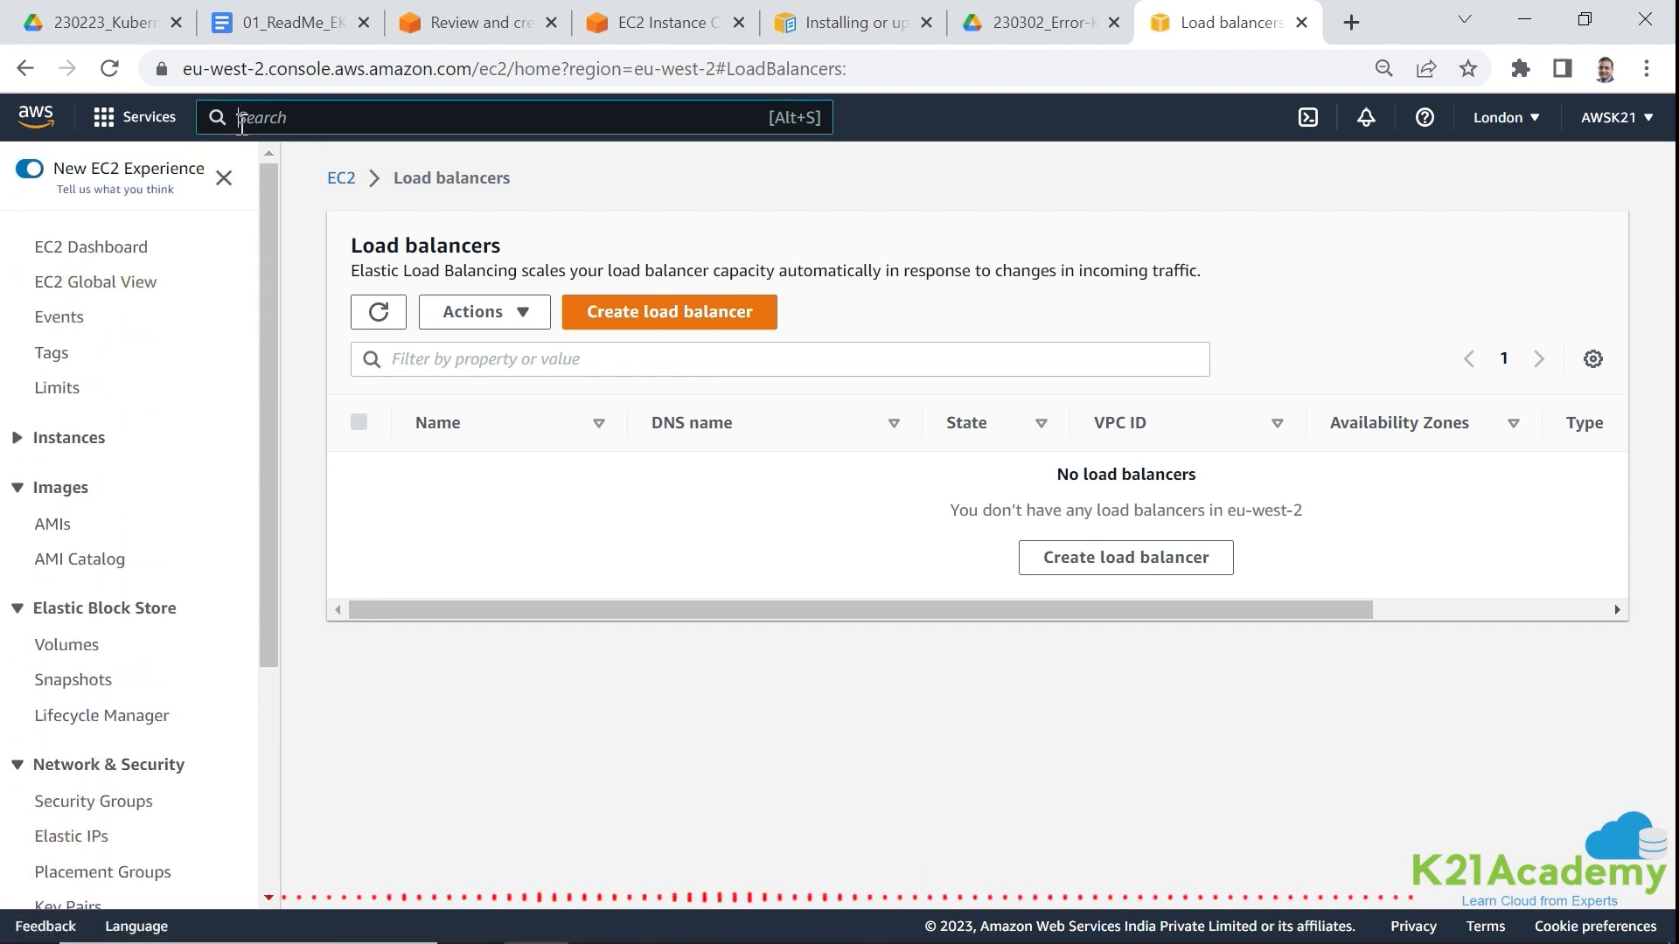
- Search the AWS services for VPC and open the details of the default VPC from the Your VPCs list
left_click(210, 122)
type("vpc")
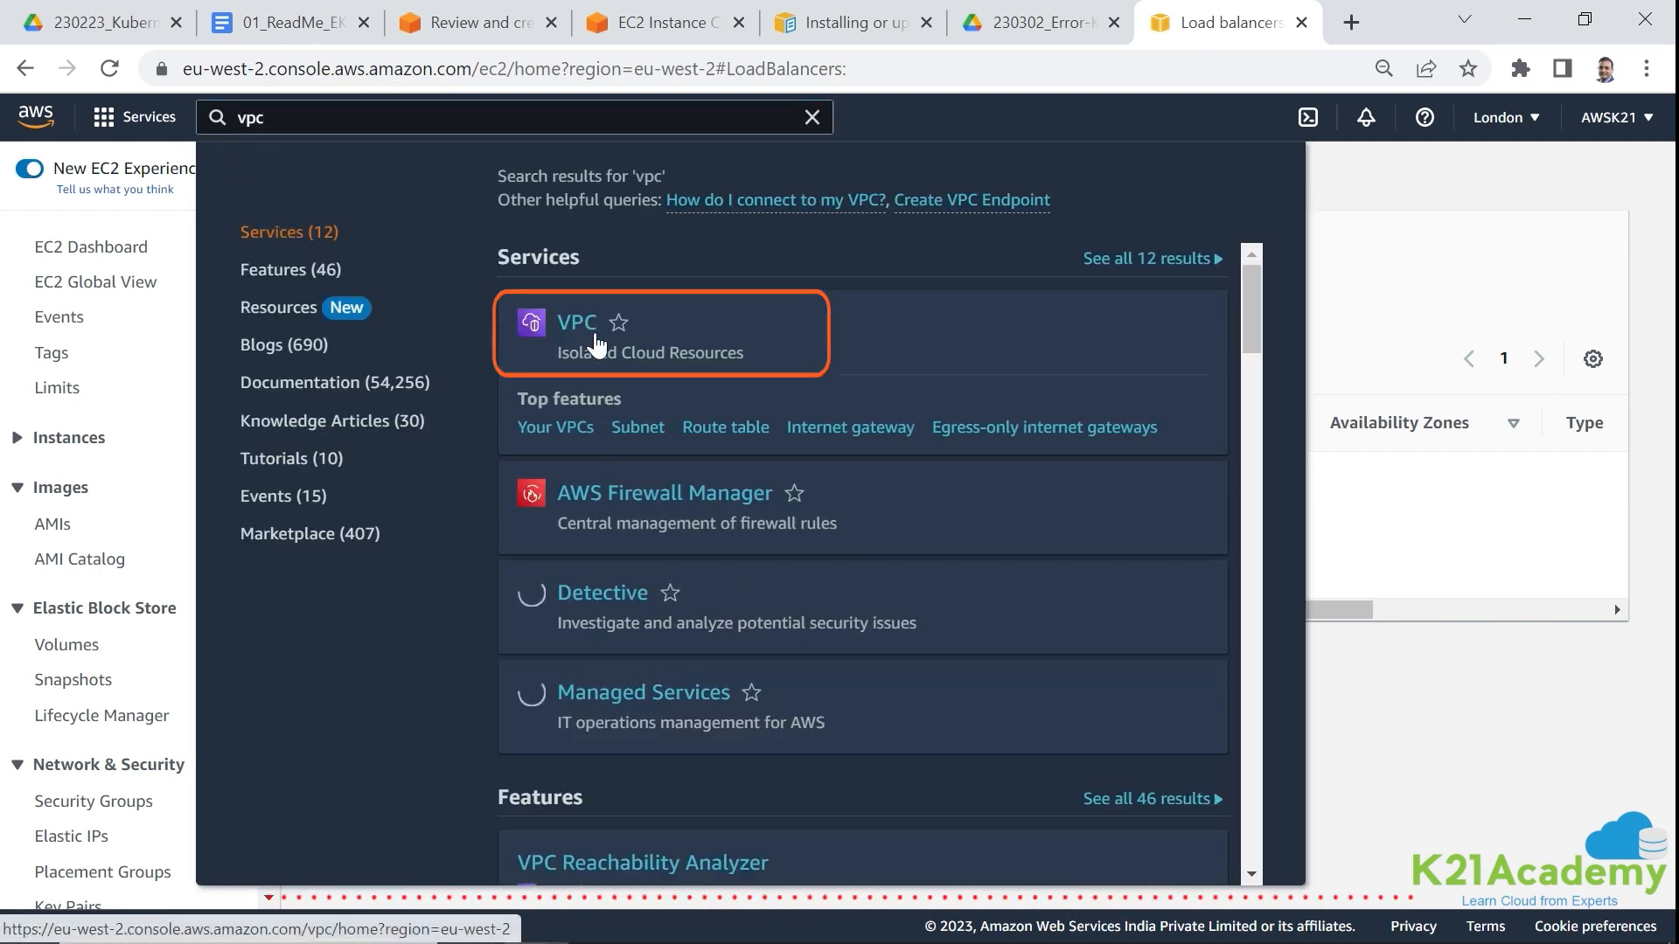
left_click(595, 342)
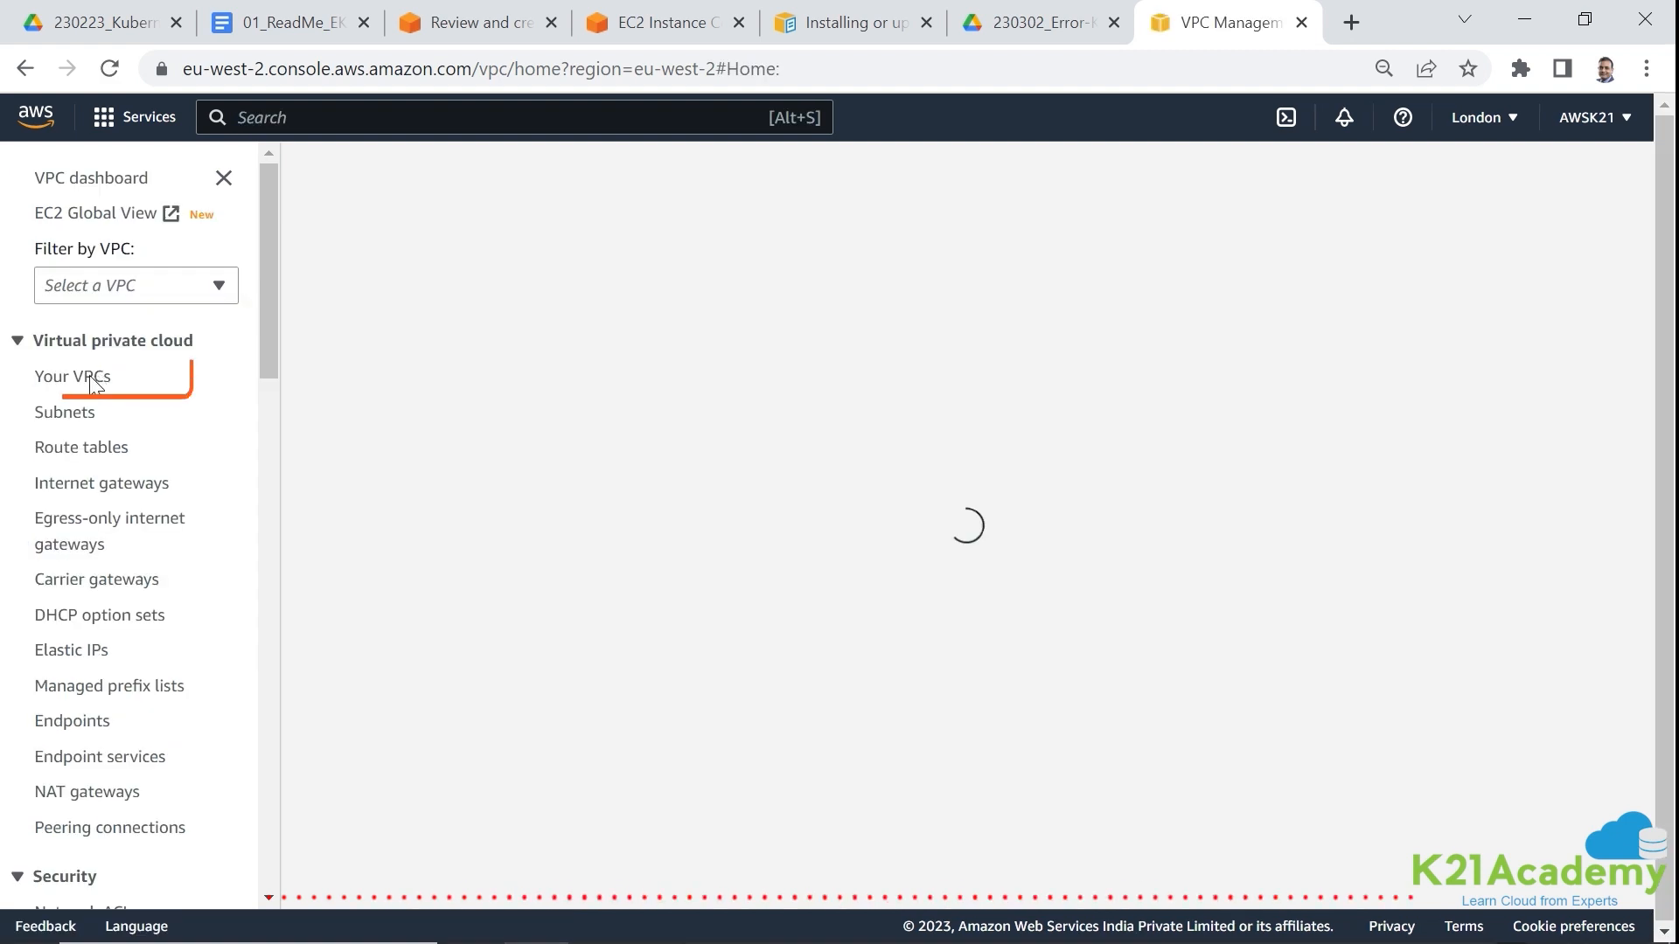
left_click(95, 383)
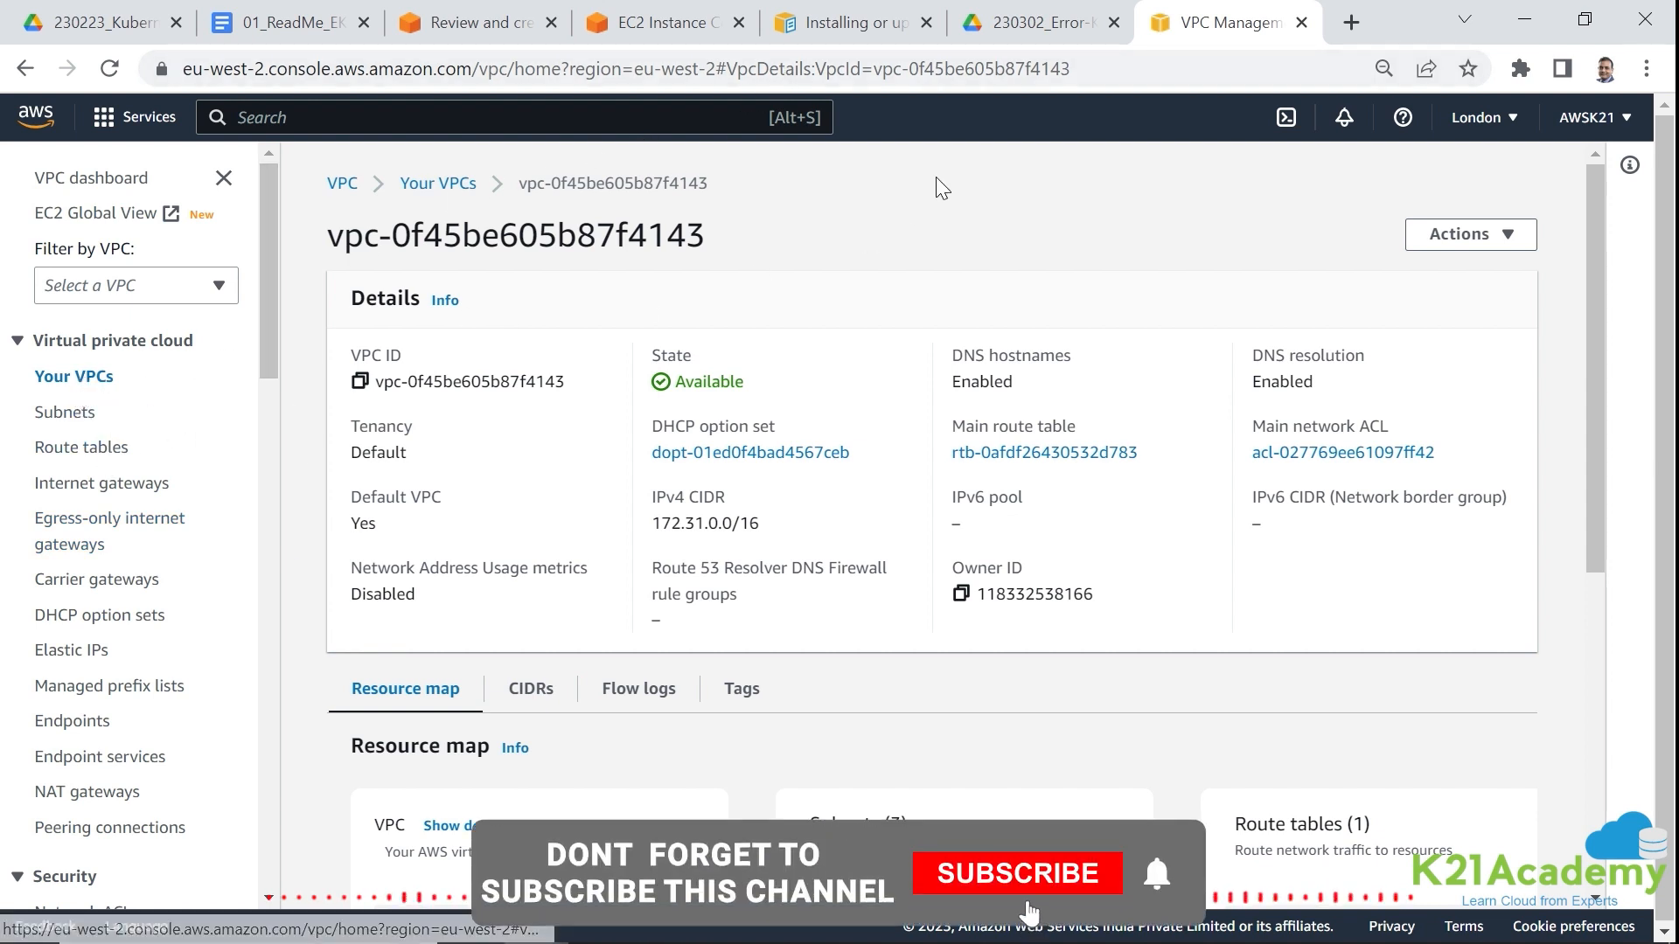
- Search the AWS services for EC2 and reopen the instances list to recheck the worker nodes' status checks
left_click(831, 18)
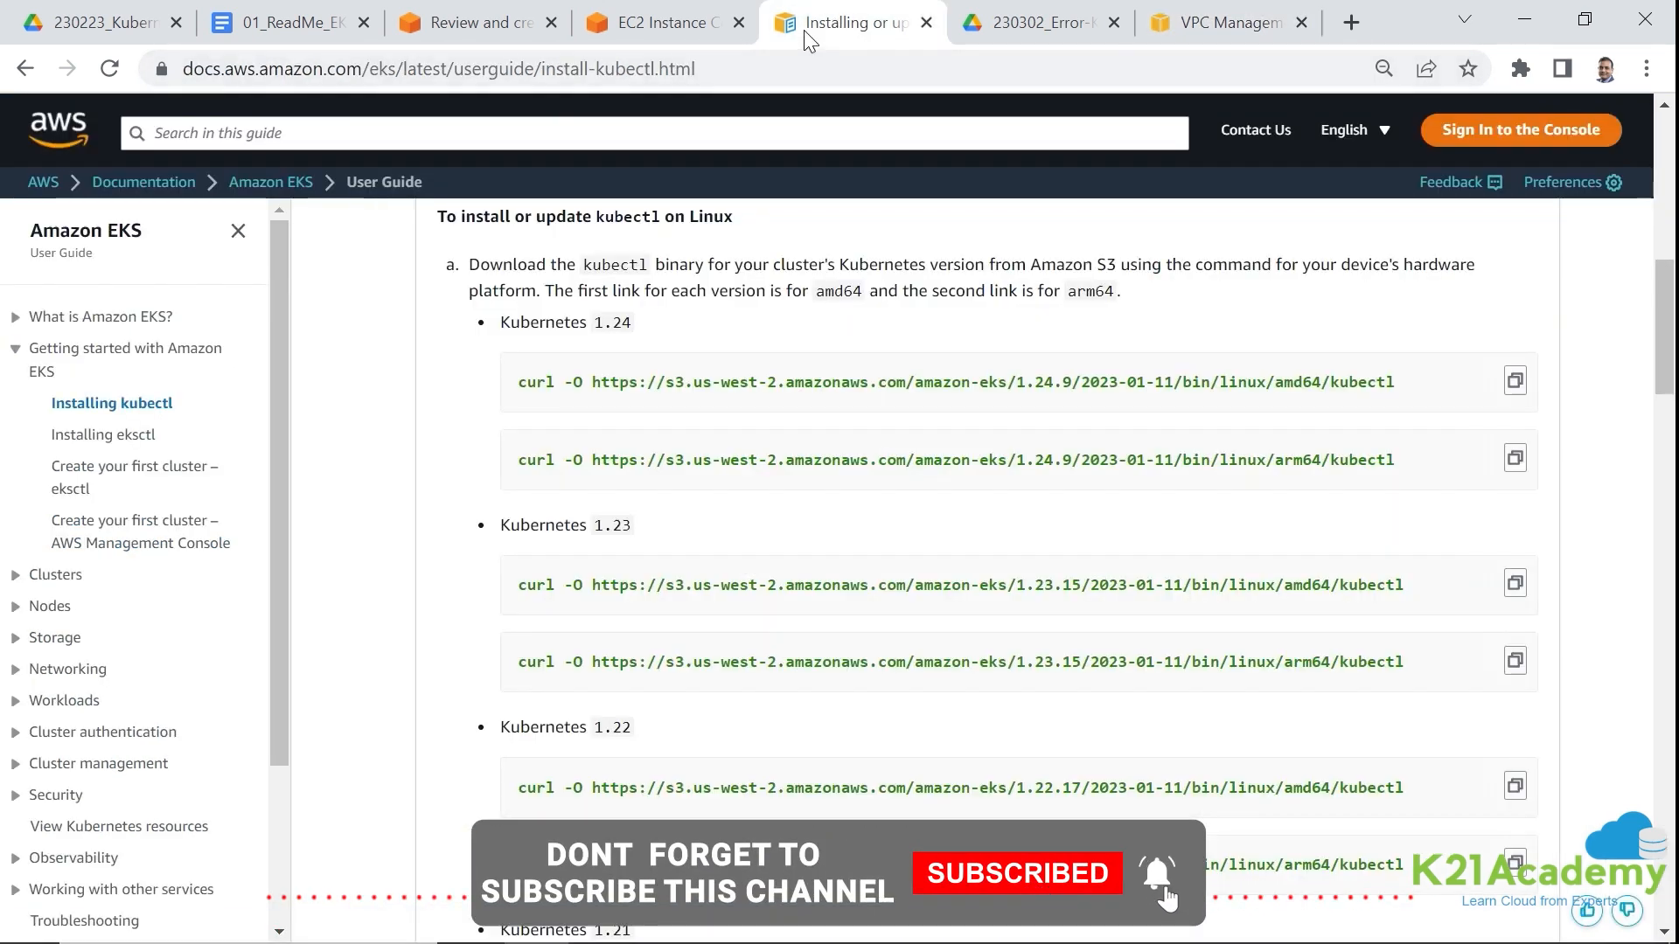
left_click(1224, 22)
left_click(370, 120)
type("e")
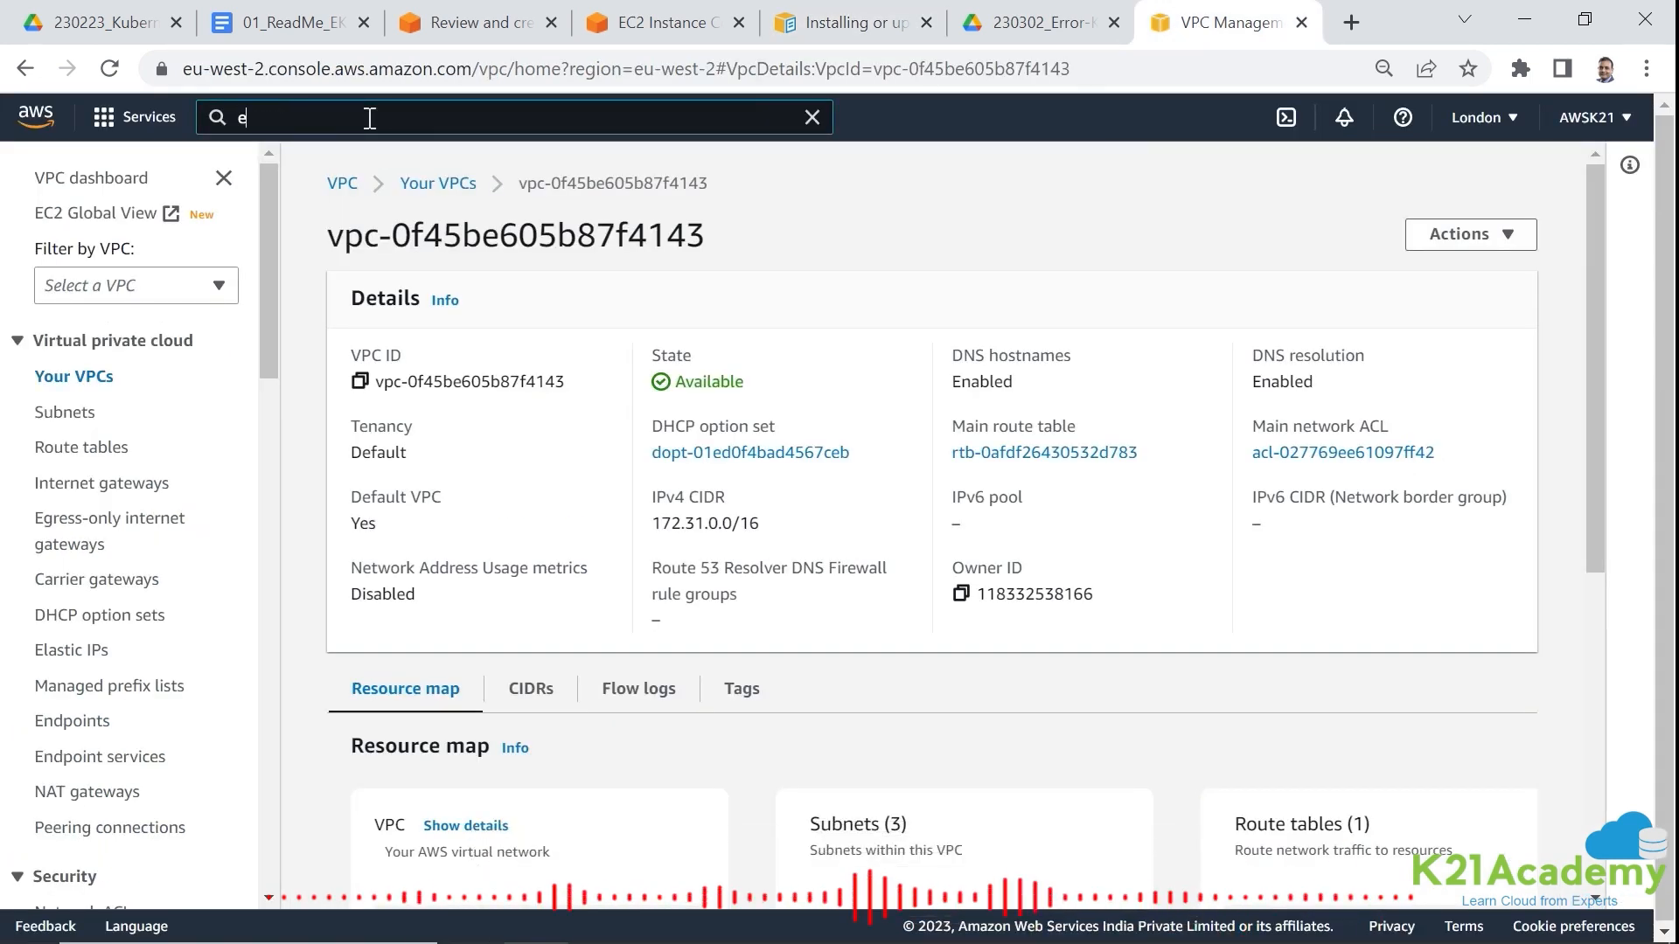
type("c2")
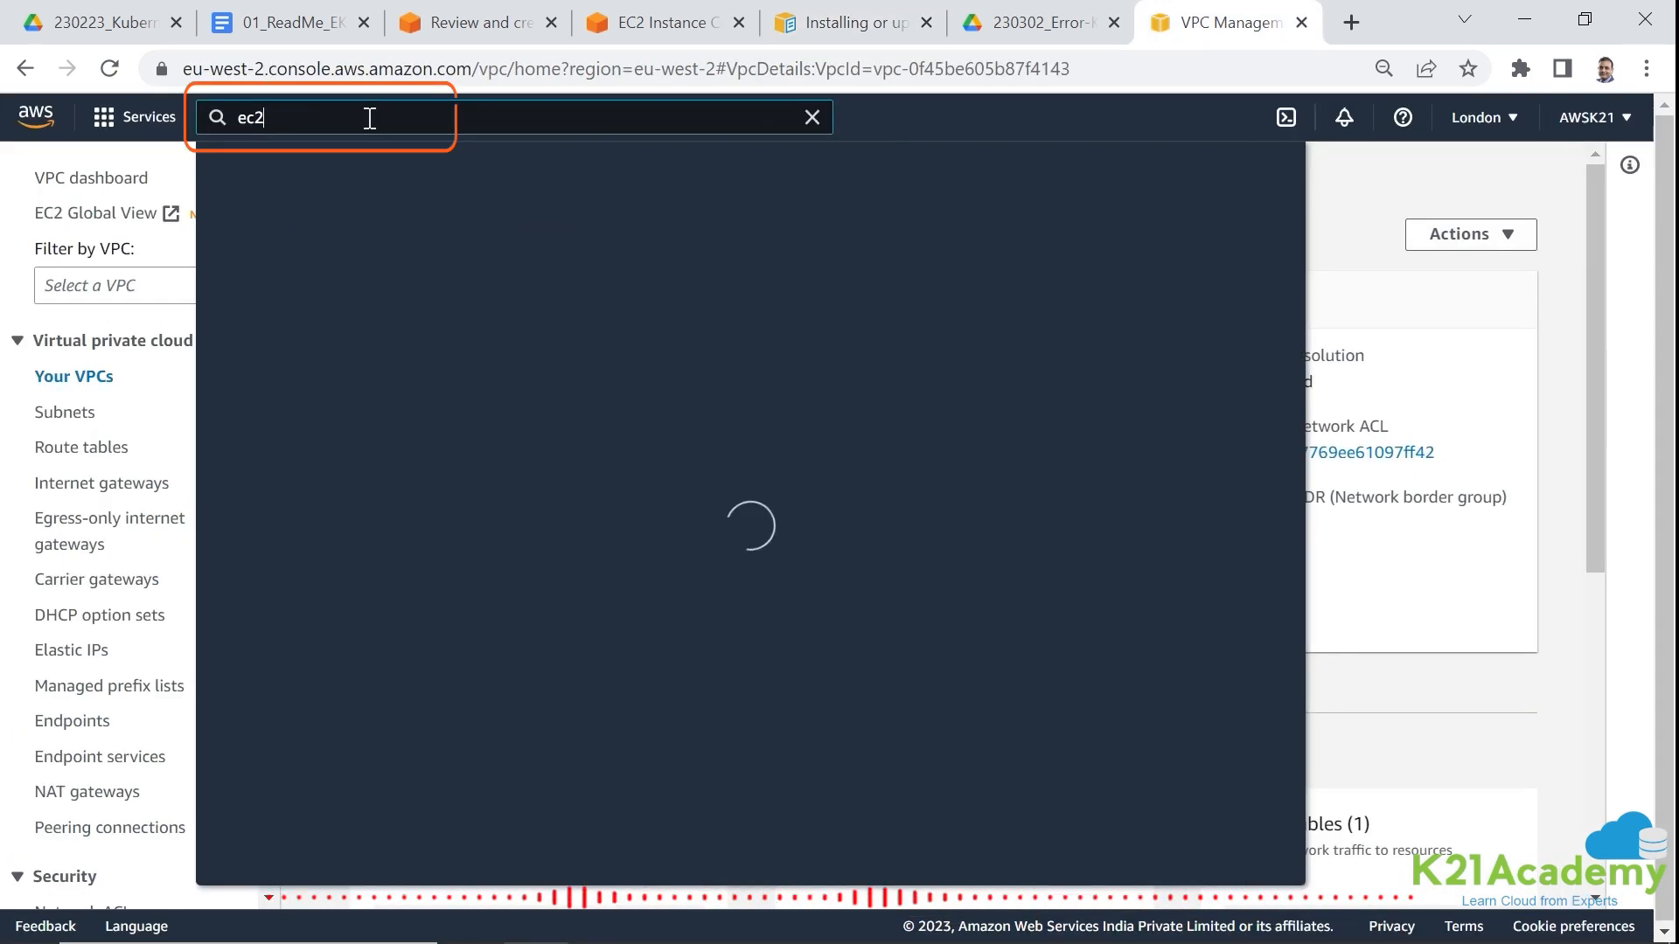
key("Return")
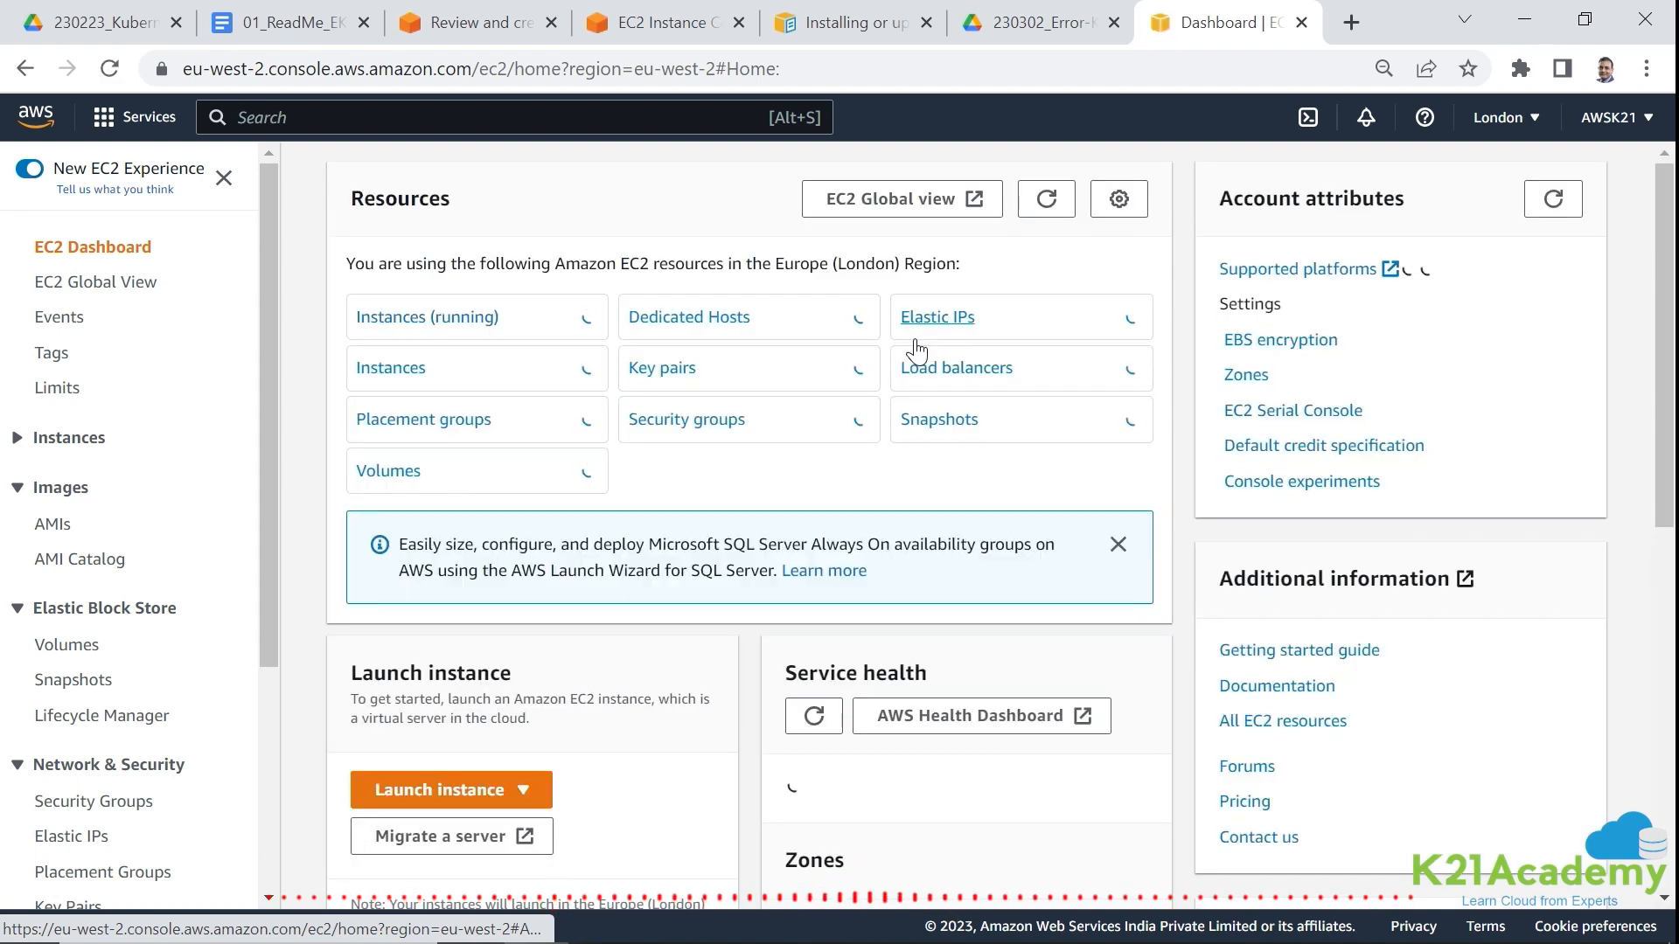
left_click(396, 369)
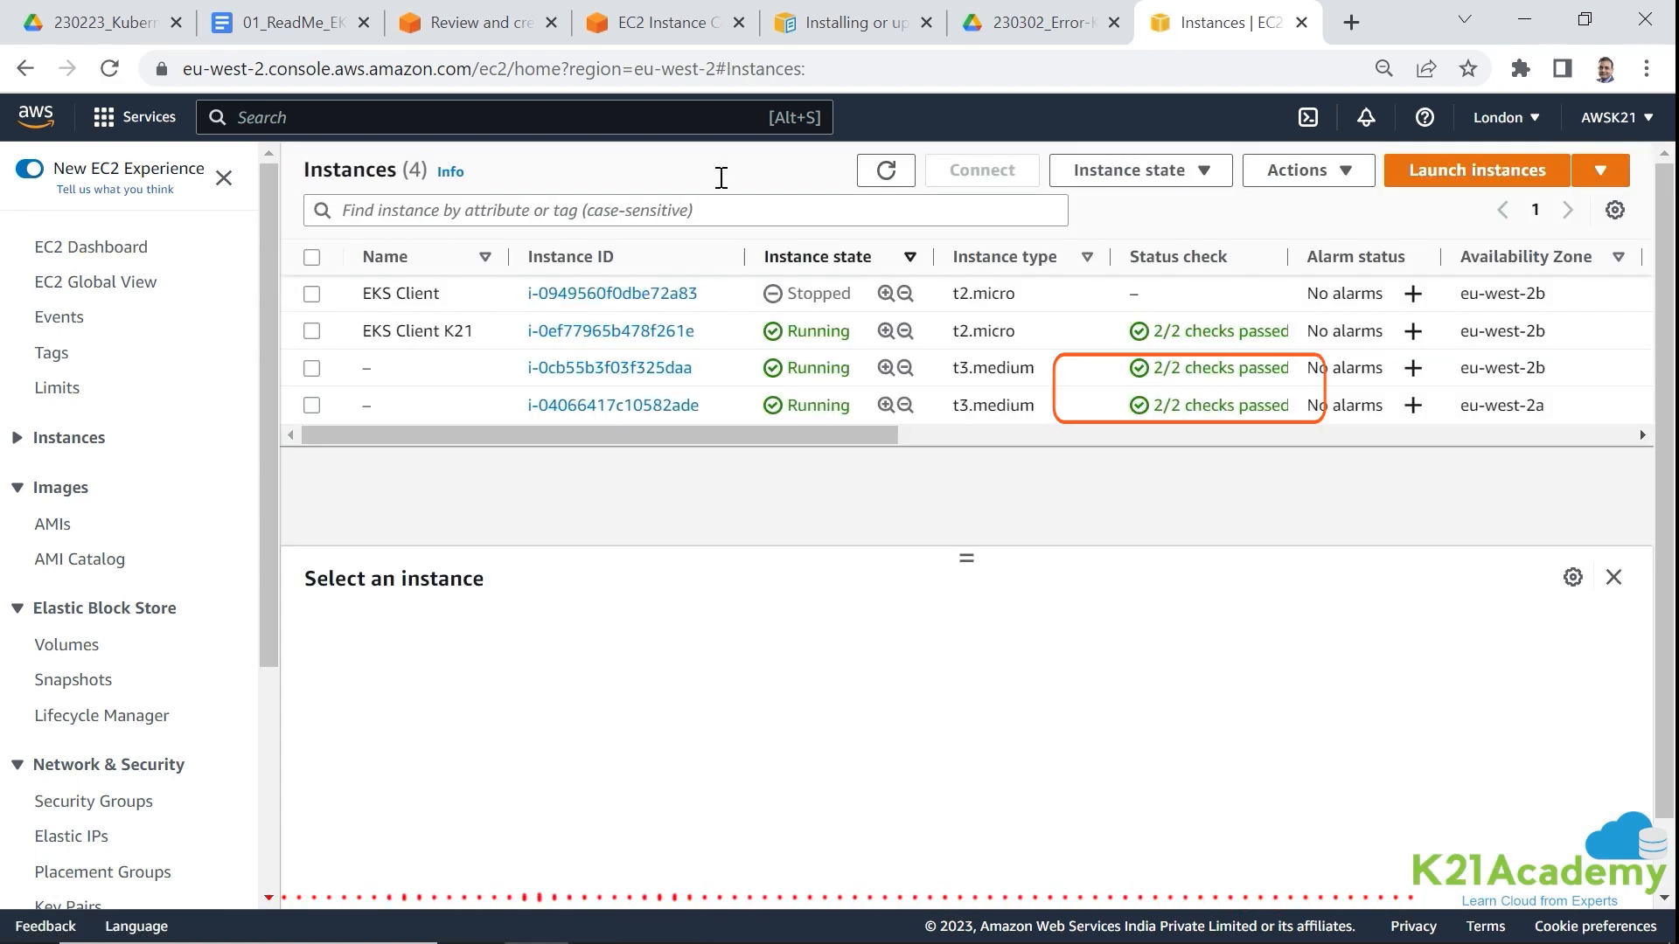
- In the Instance Connect terminal, stop the running node watch and run kubectl get nodes to check the worker nodes' names
left_click(491, 35)
left_click(675, 26)
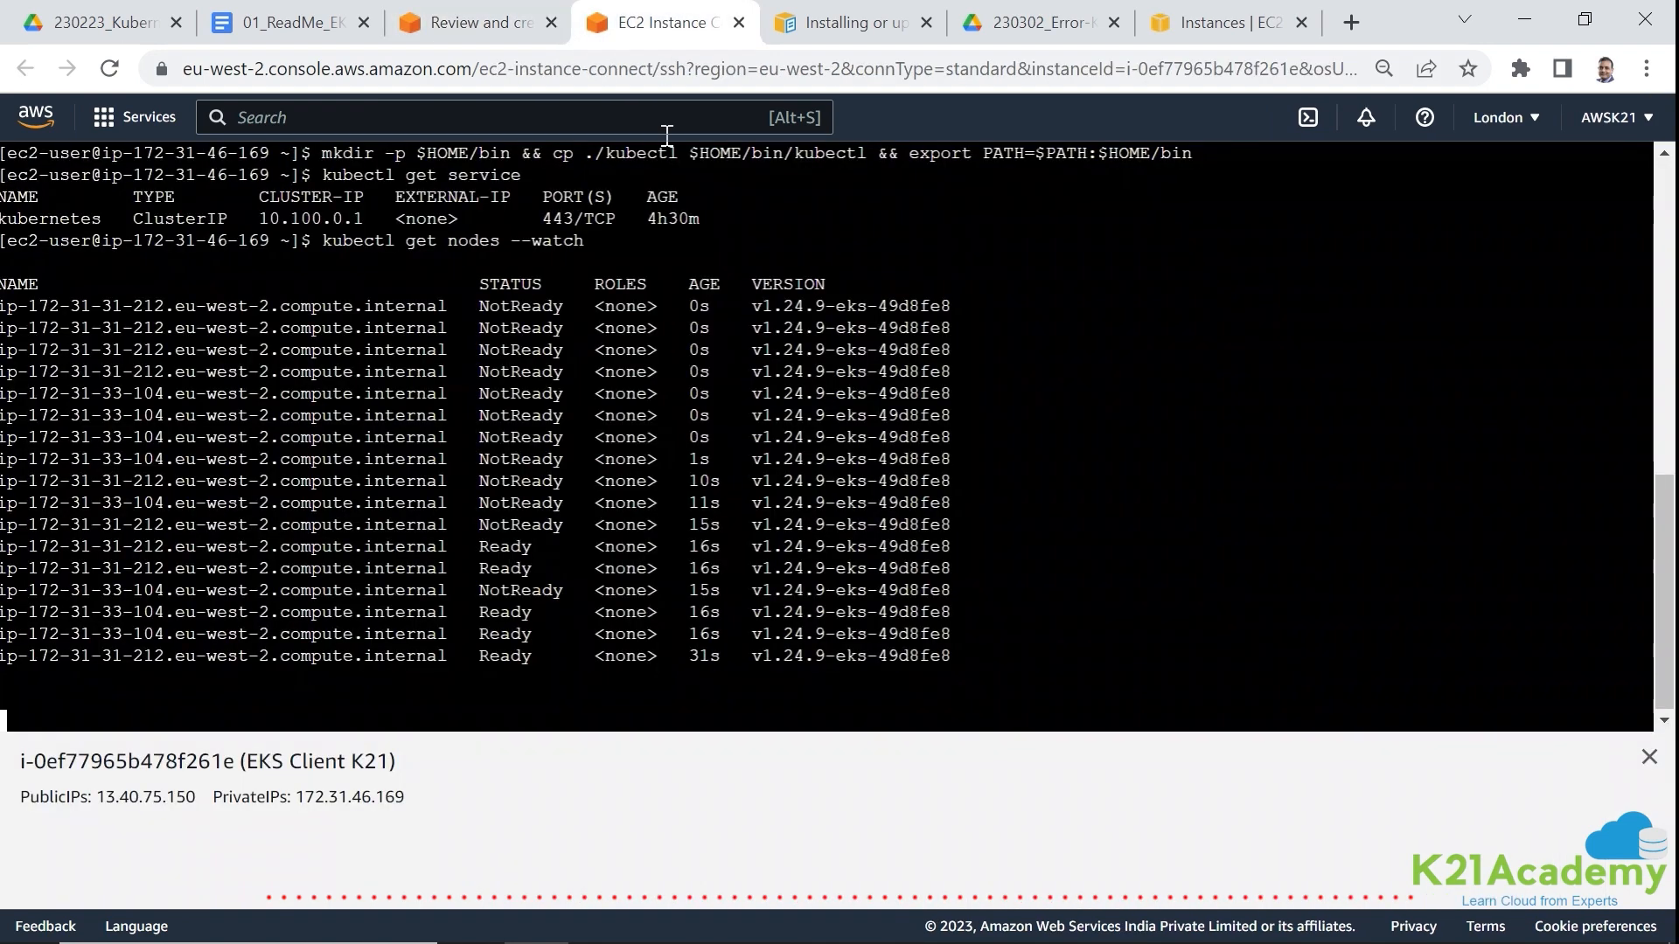
key("ctrl+c")
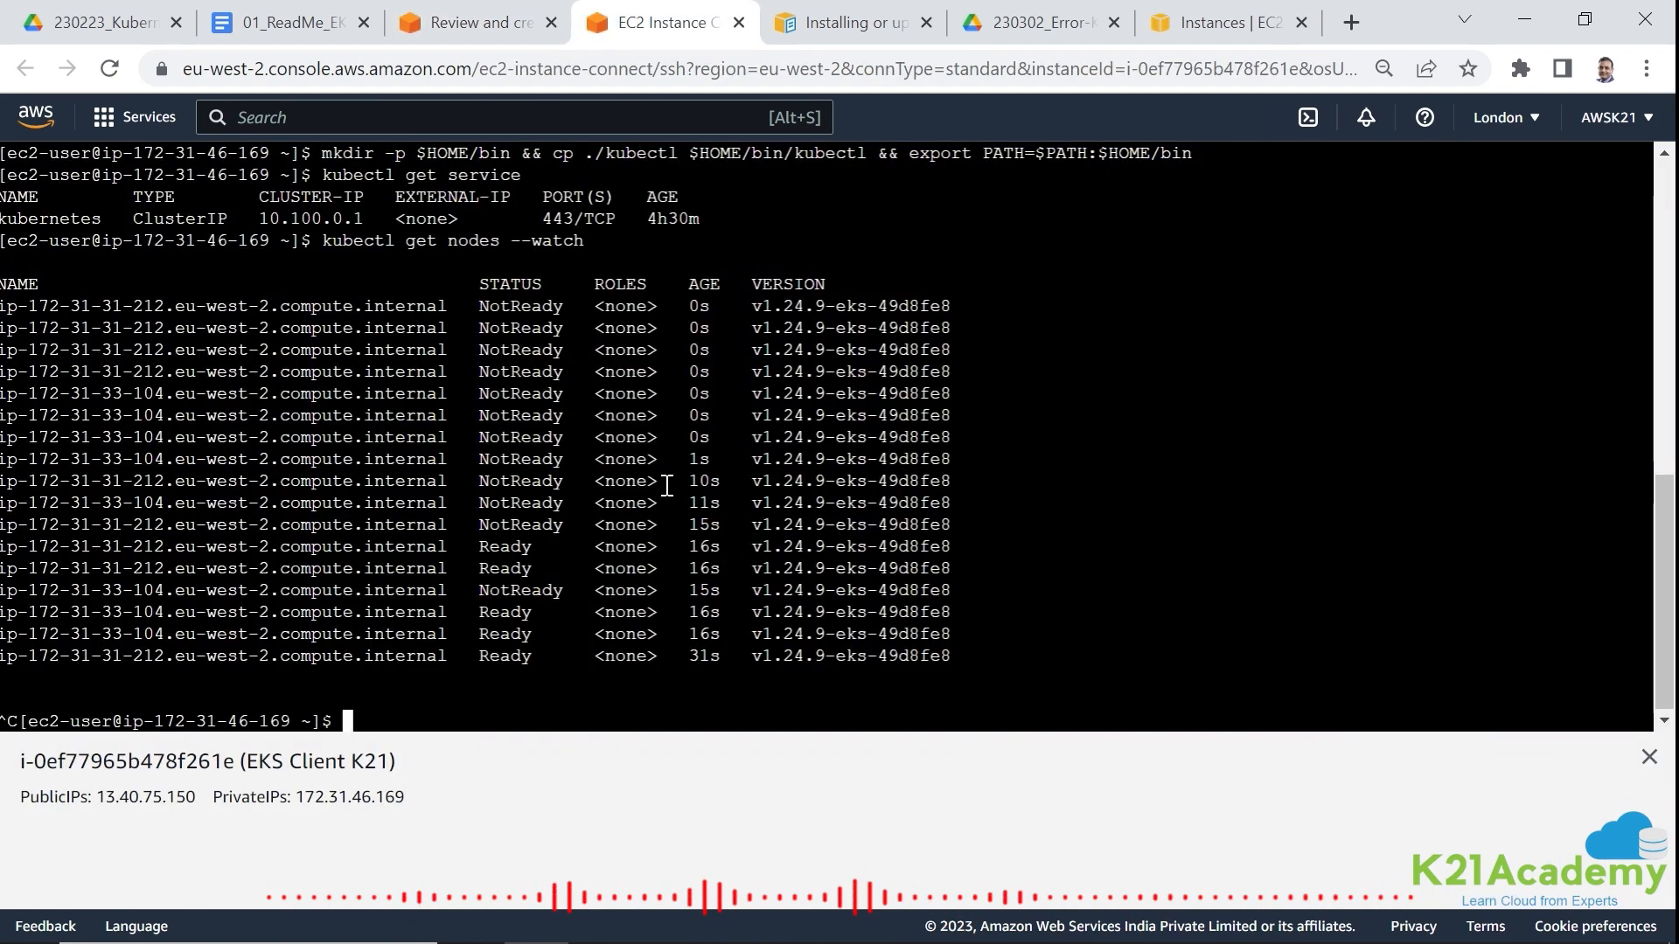
key("Up")
key("BackSpace")
key("BackSpace")
key("BackSpace")
key("BackSpace")
key("BackSpace")
key("BackSpace")
key("BackSpace")
key("BackSpace")
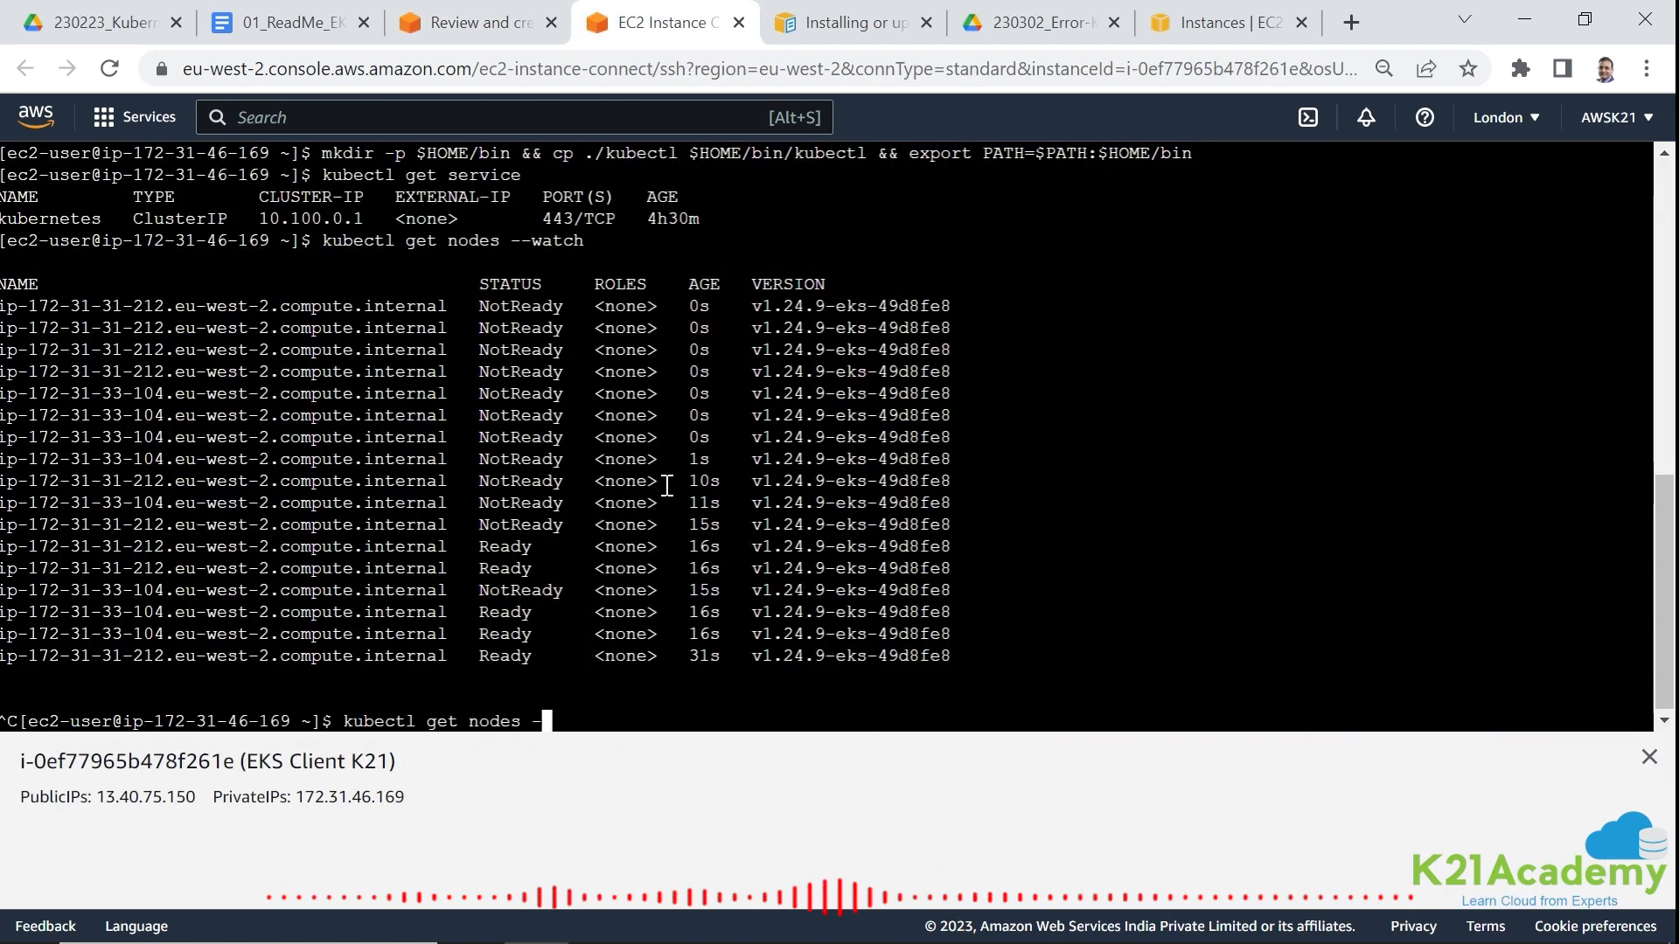
key("Return")
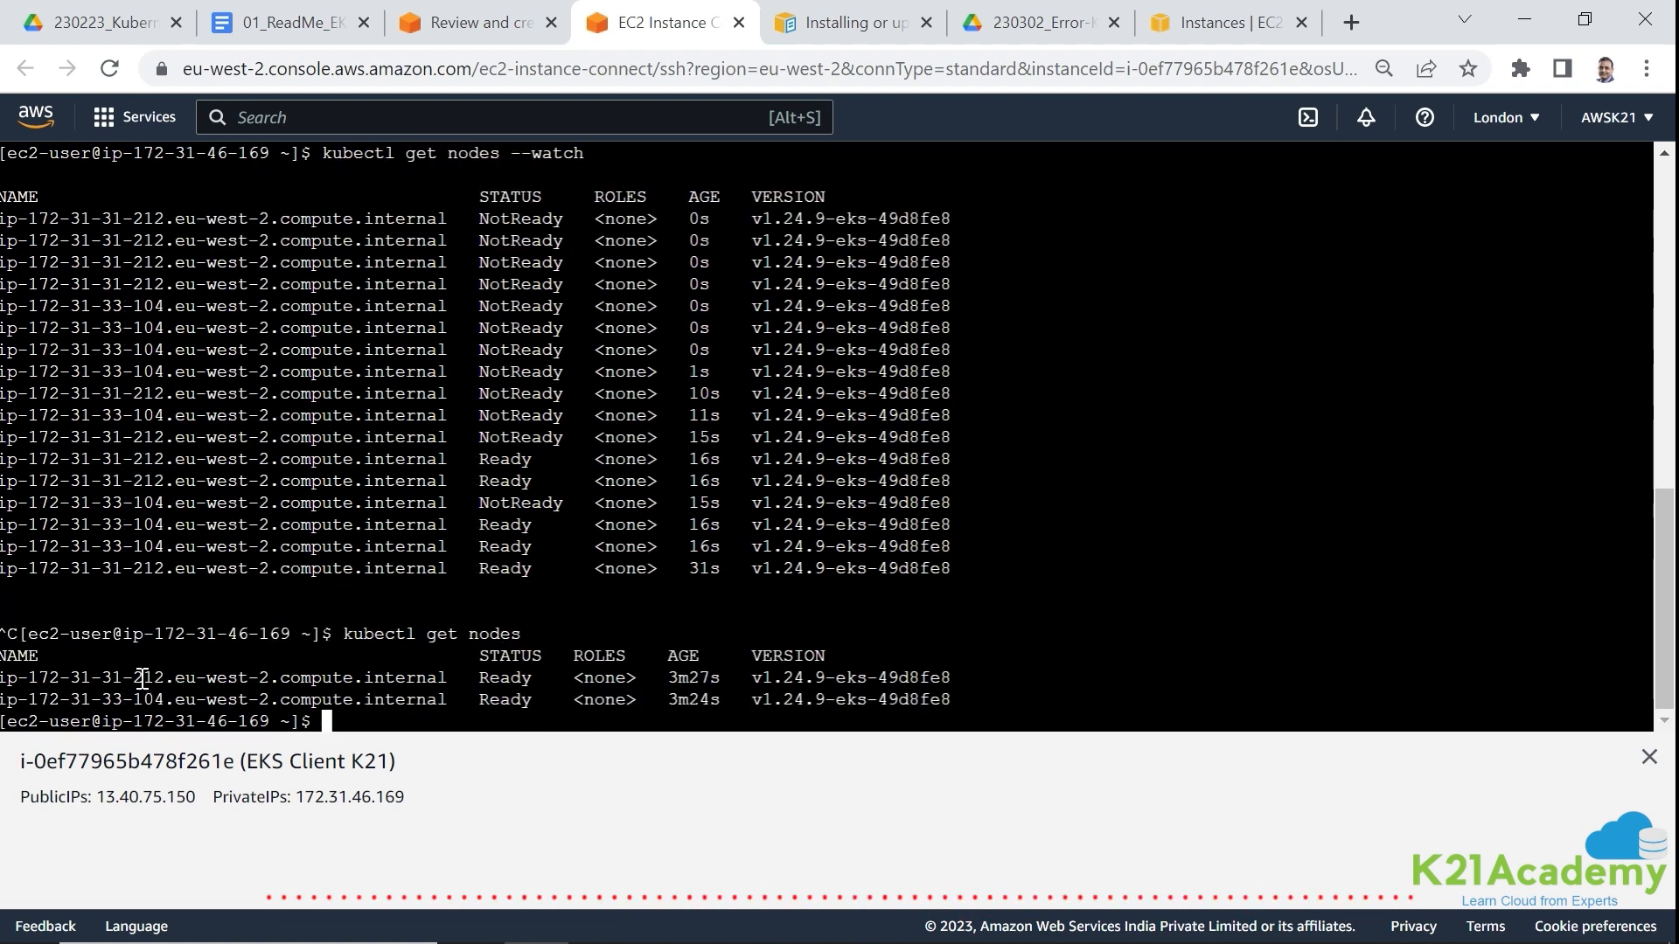
left_click_drag(32, 674, 149, 704)
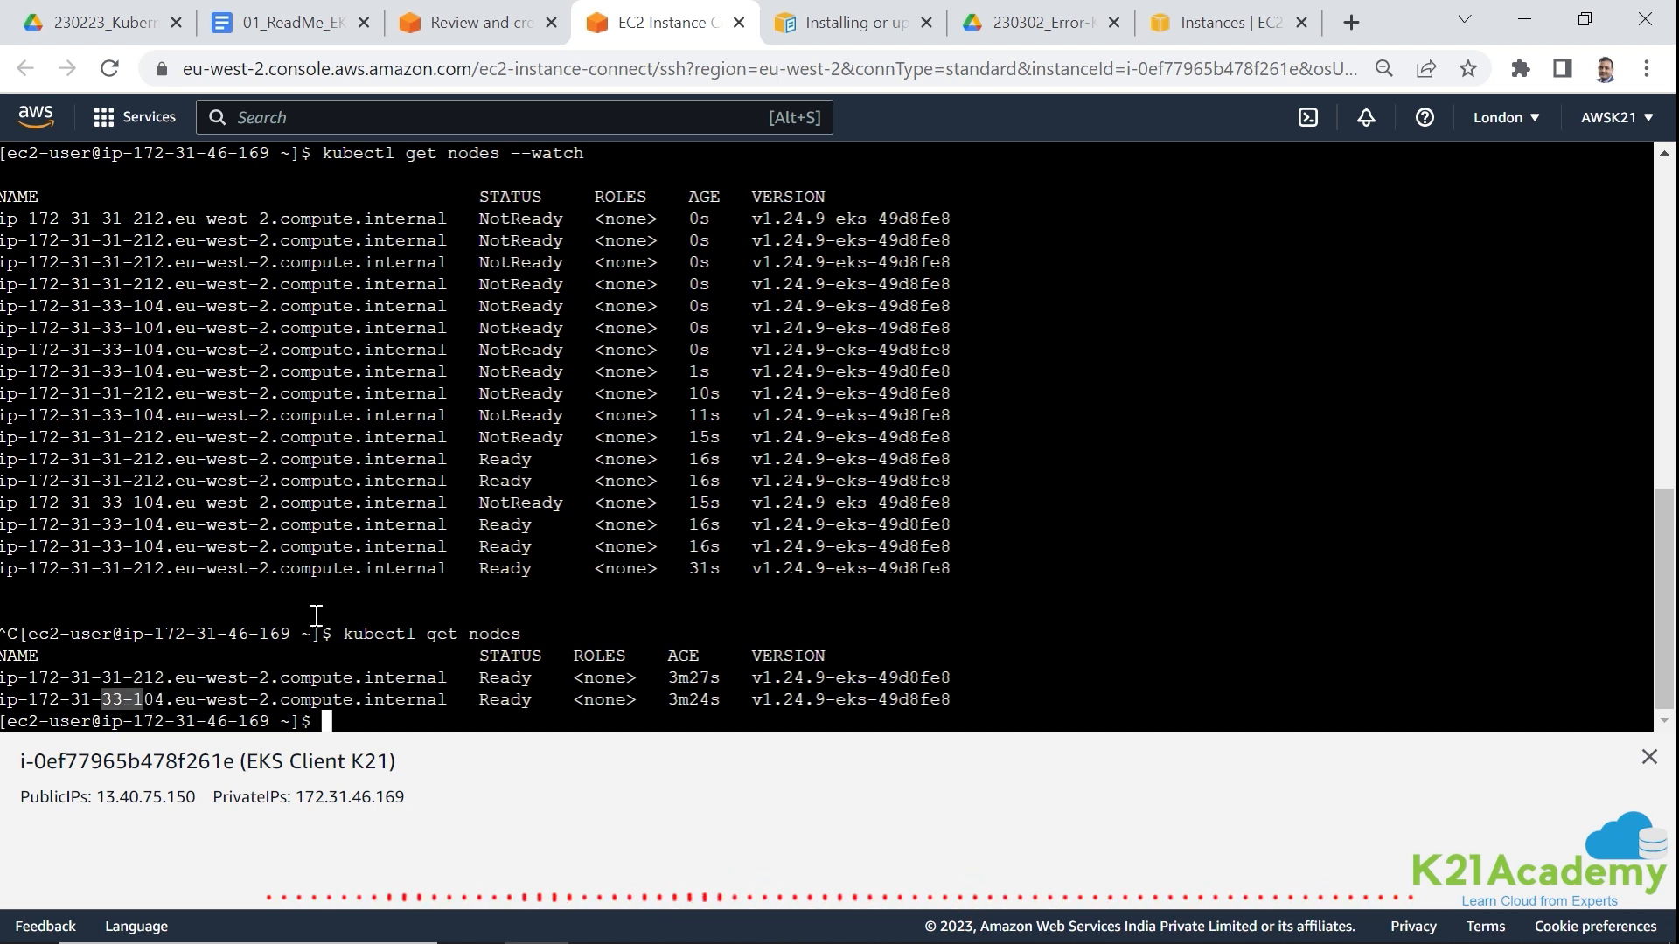
- In the EC2 console, view the summary of the t3.medium instance in eu-west-2b and examine the instances list's DNS, IP, security group and launch time columns
left_click(1163, 35)
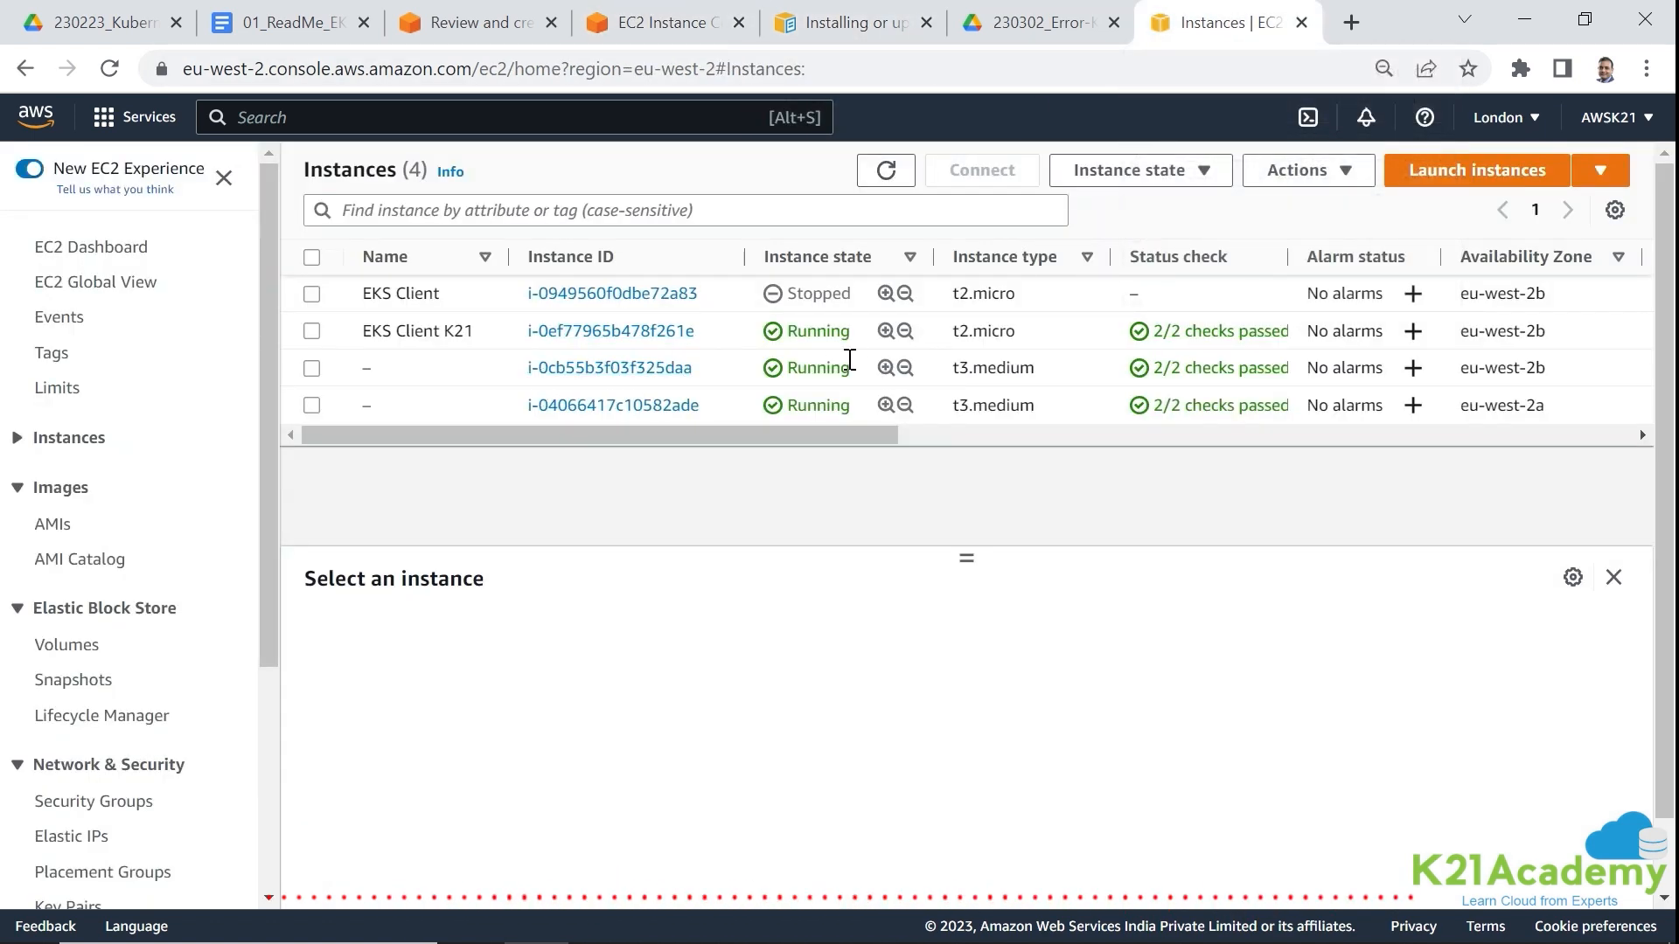
left_click(651, 371)
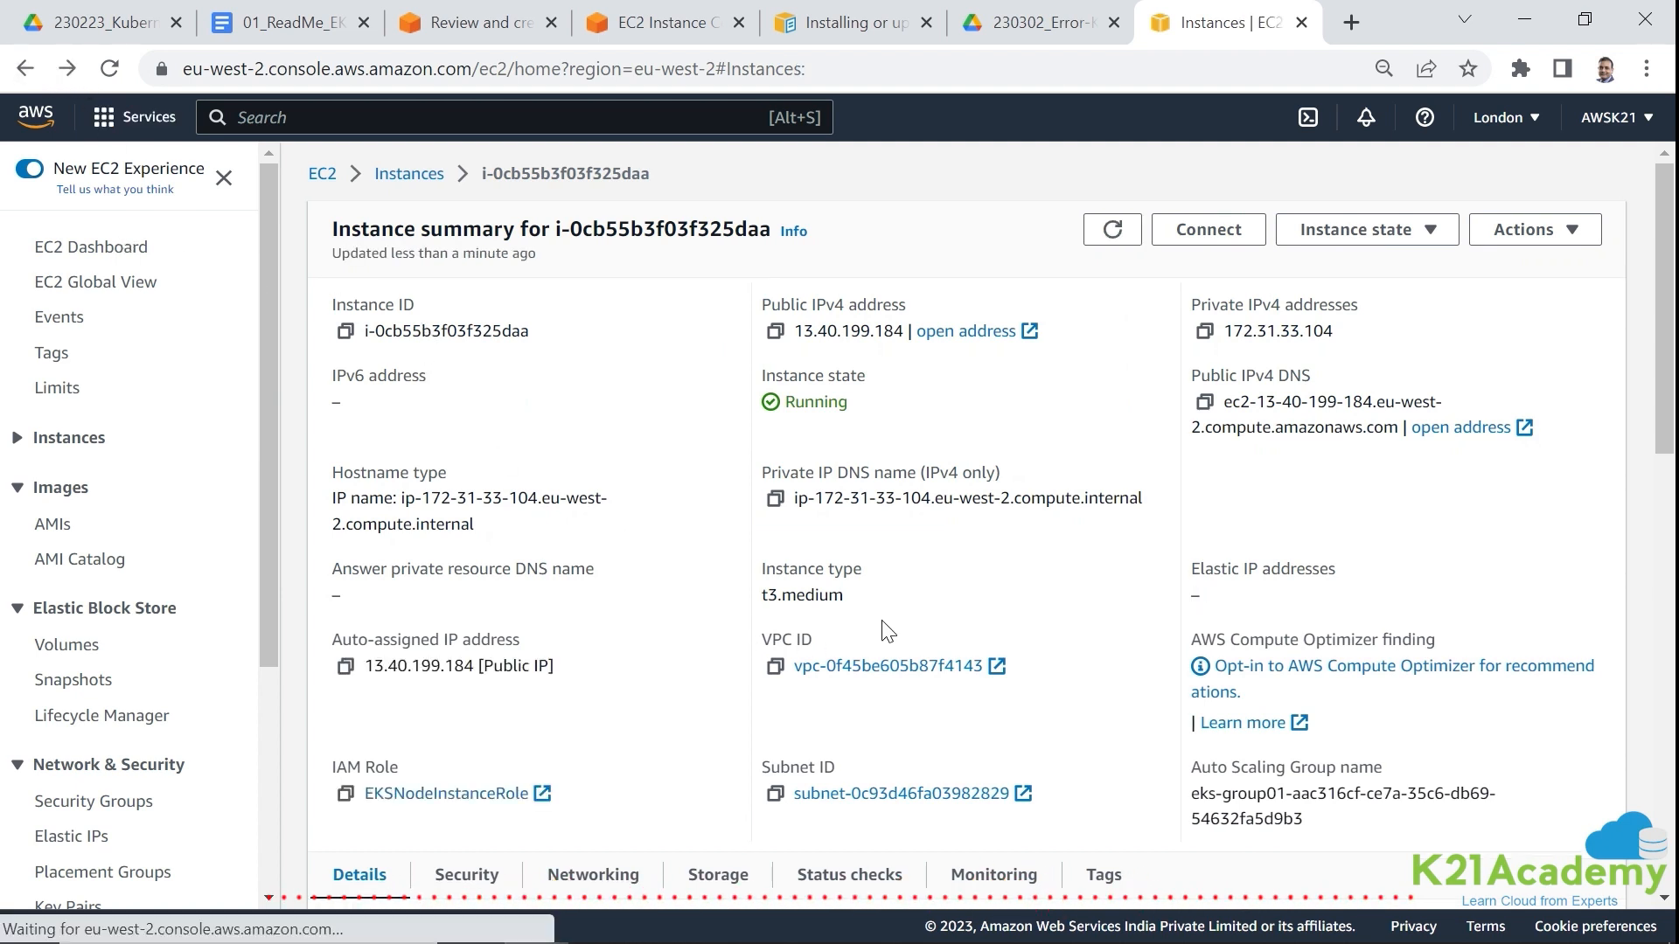
left_click_drag(889, 437, 1303, 469)
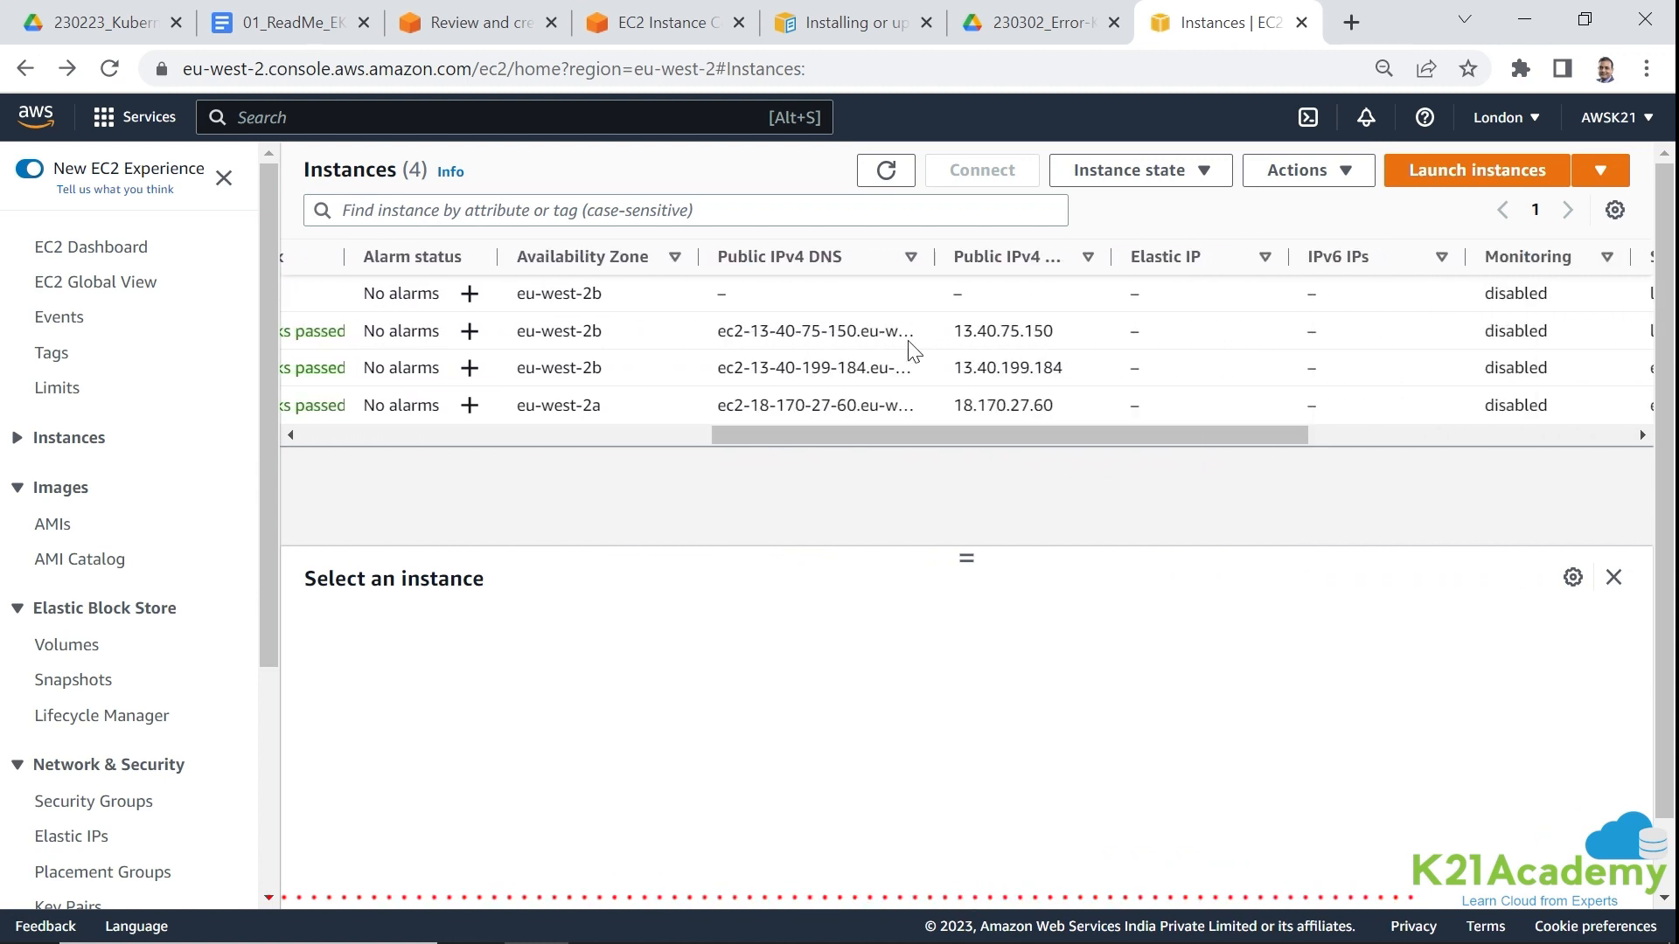
left_click_drag(926, 431, 1357, 453)
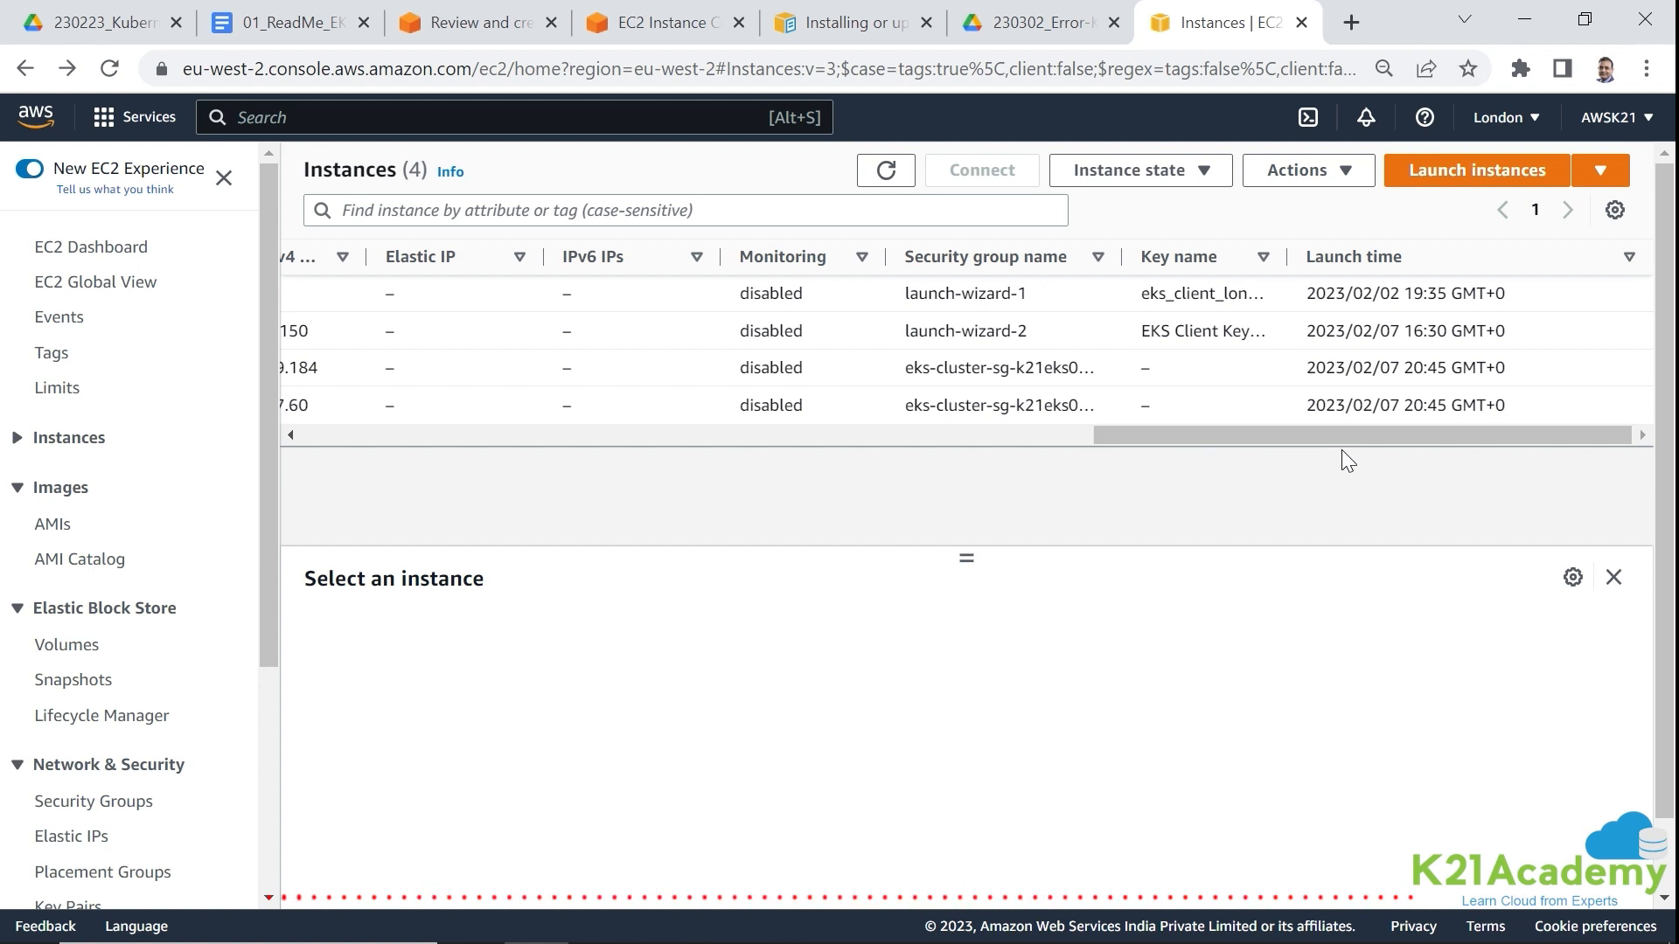
left_click_drag(1210, 443, 958, 448)
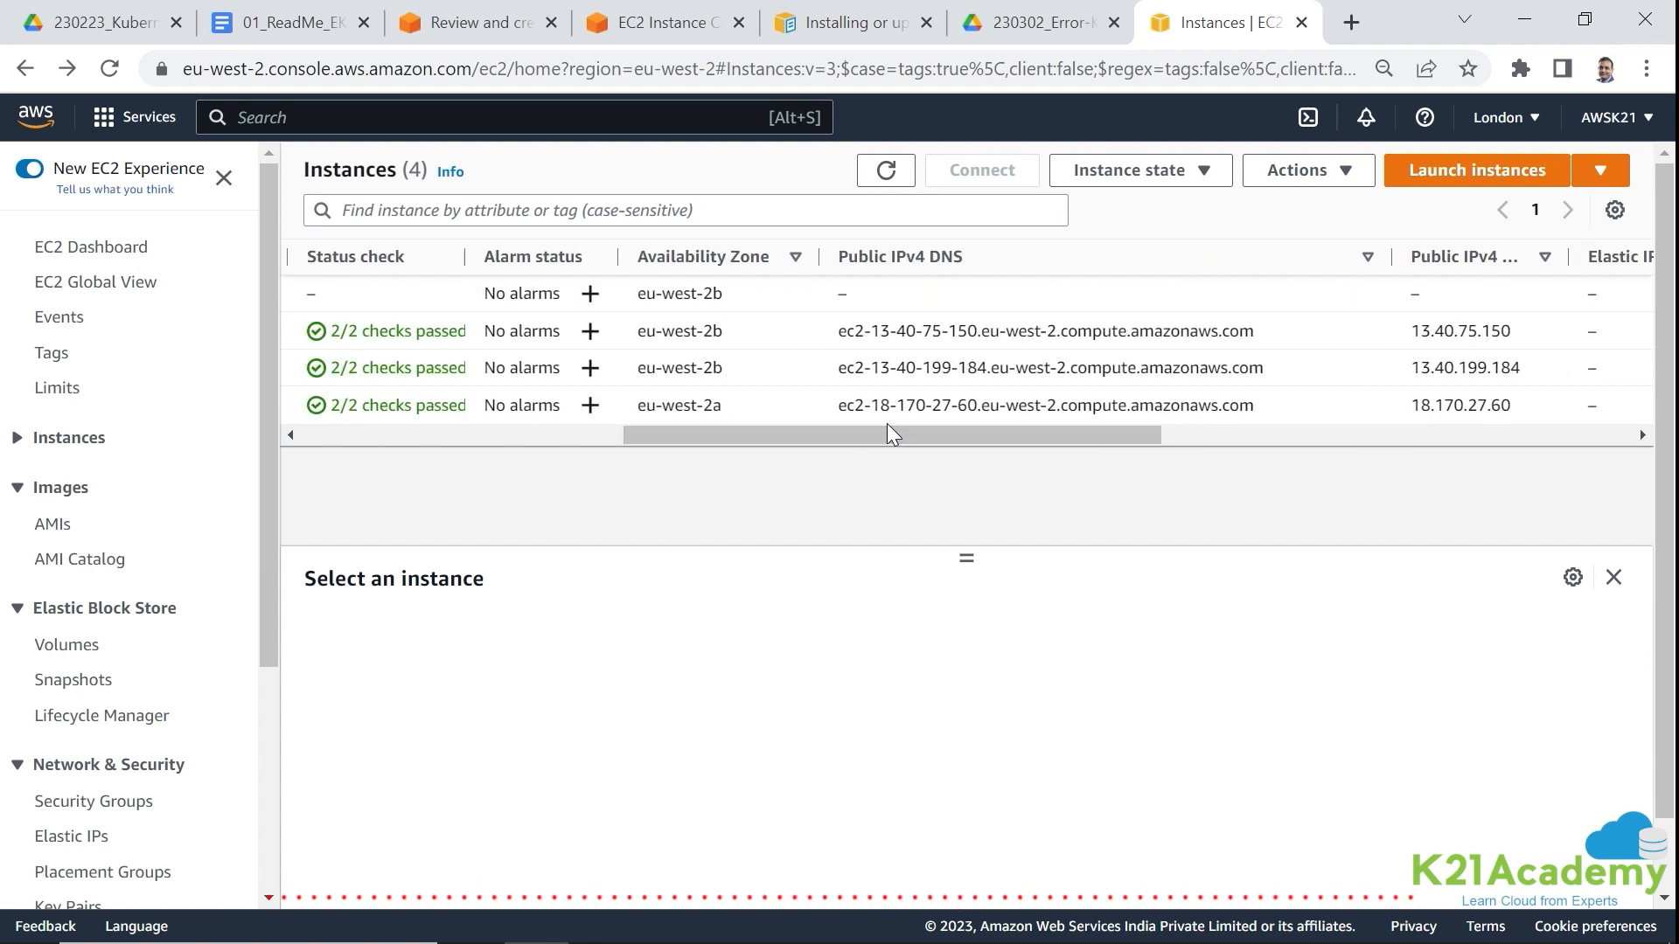
left_click_drag(825, 438, 542, 437)
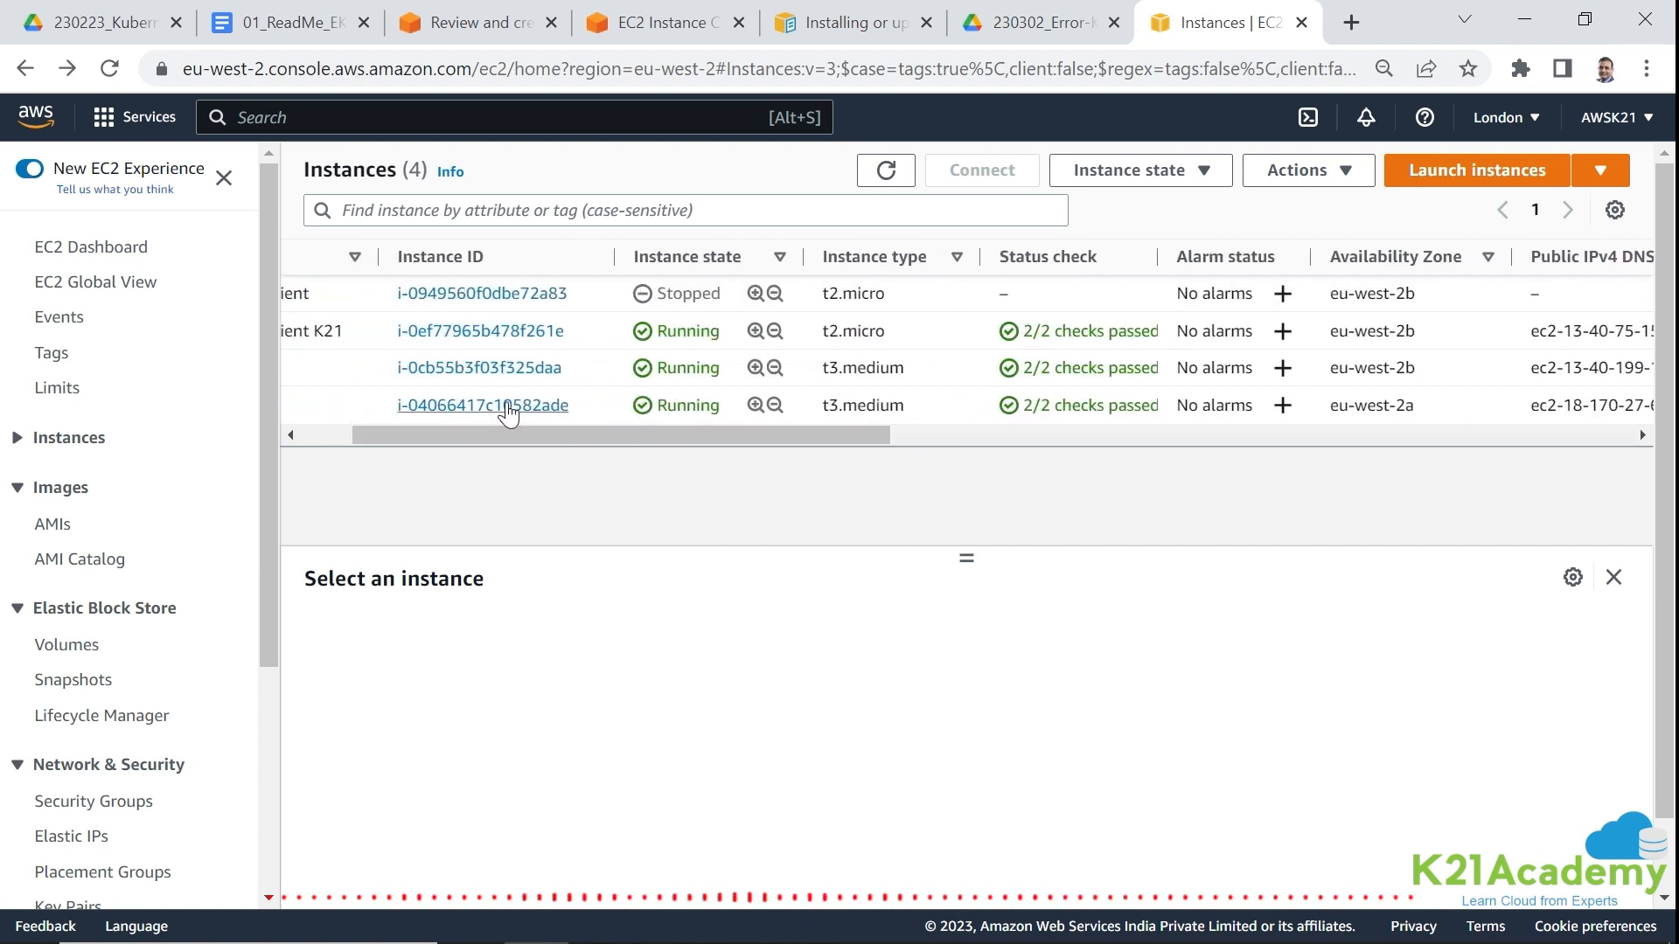
- Open the summary of the t3.medium instance in eu-west-2b and compare its private DNS name with the kubectl node list in the terminal
left_click(492, 368)
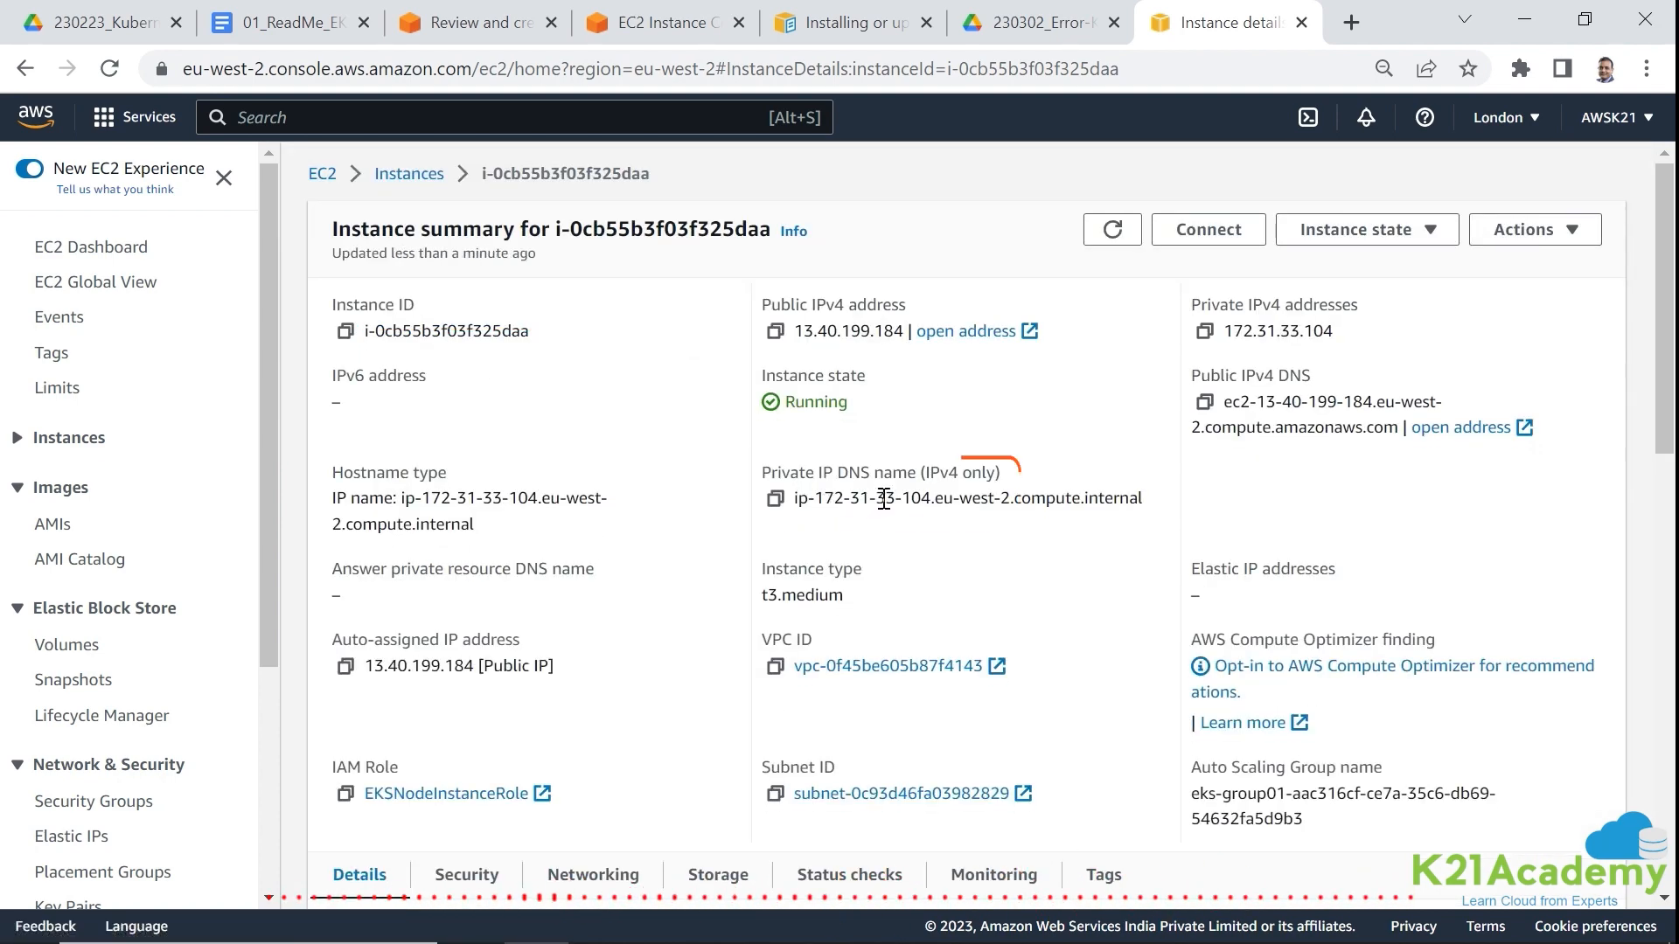
left_click(612, 25)
left_click_drag(112, 700, 186, 700)
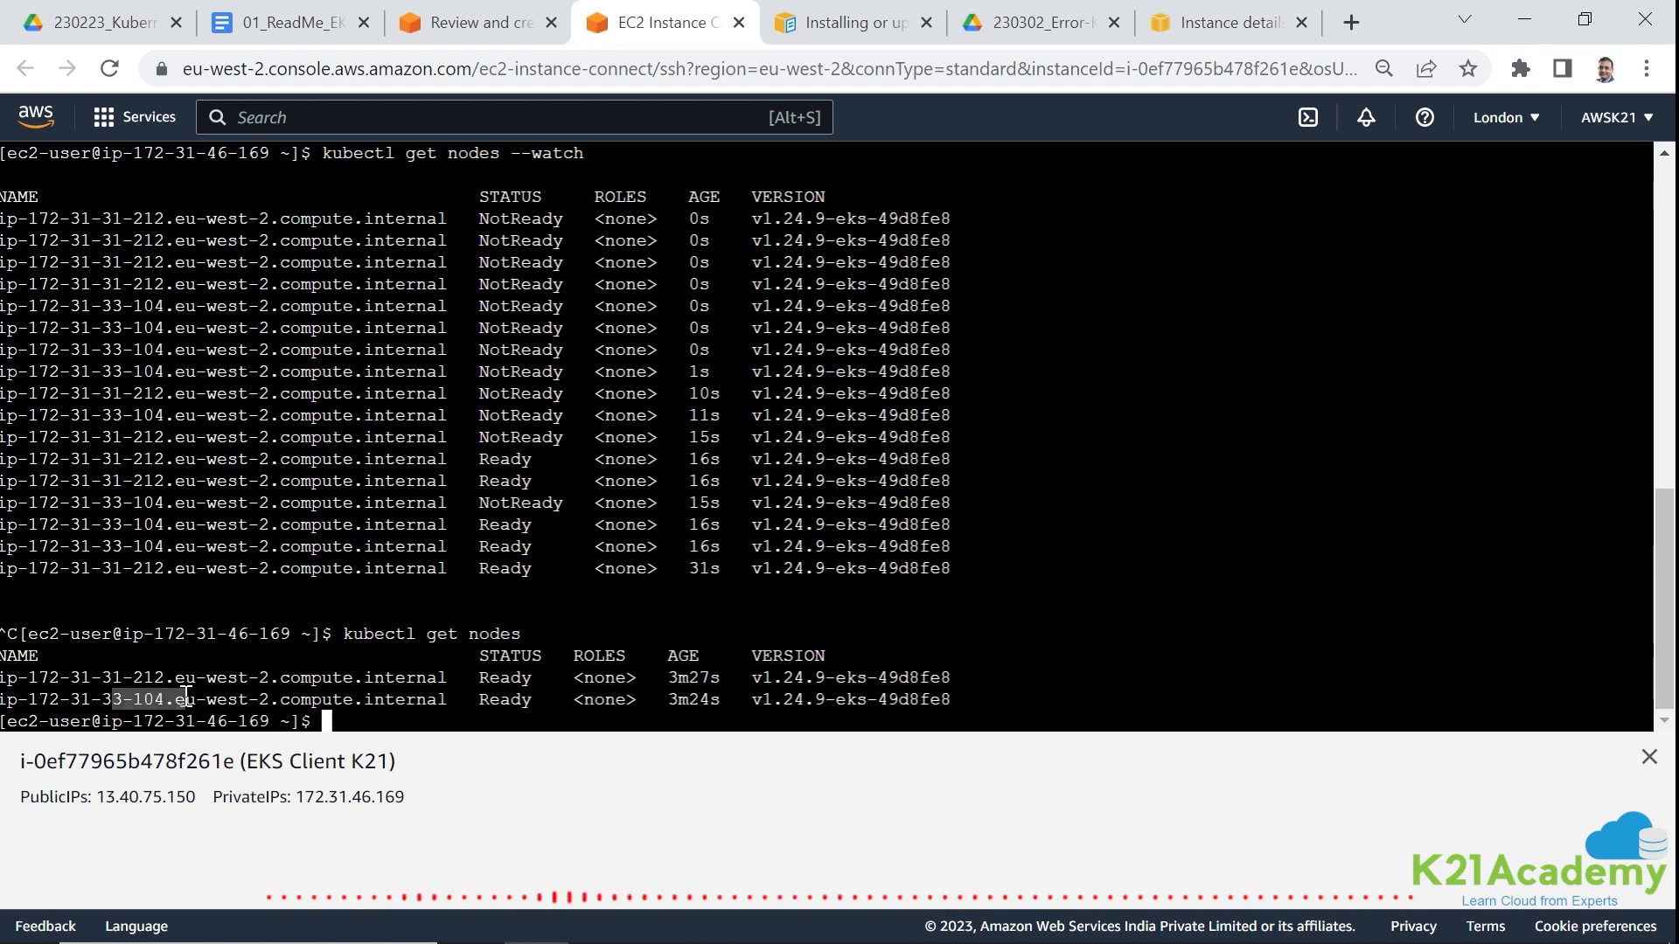
- Reopen the EC2 instances list, view the eu-west-2a t3.medium instance's summary and compare its private DNS name with the kubectl node list
left_click(1210, 26)
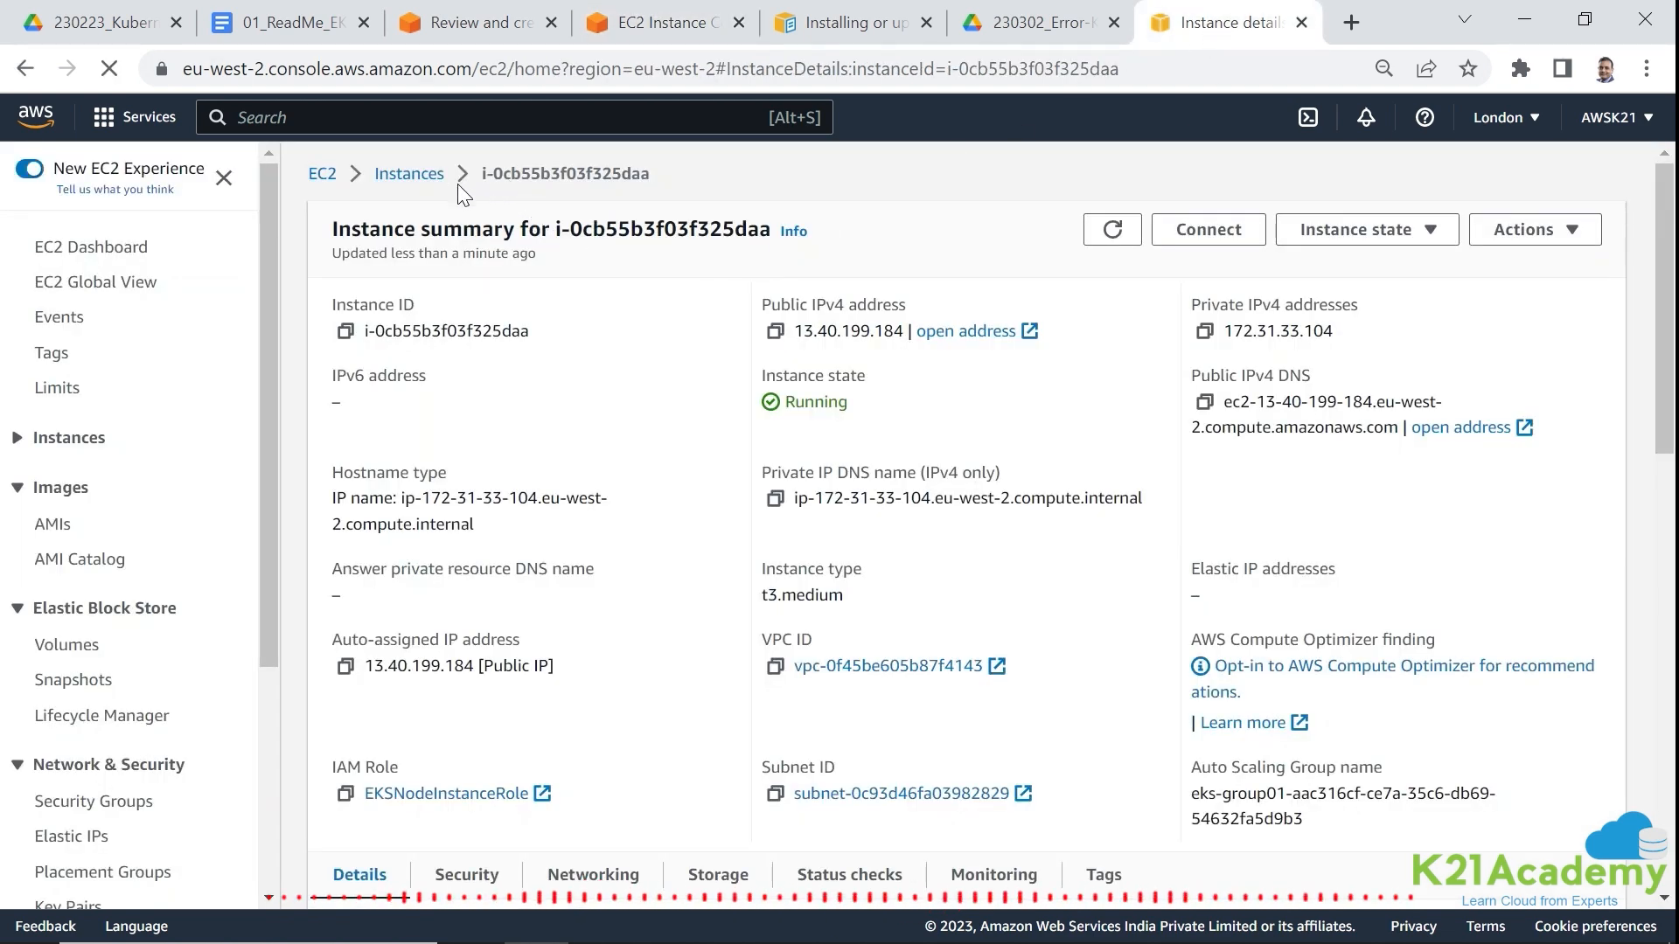
left_click(413, 175)
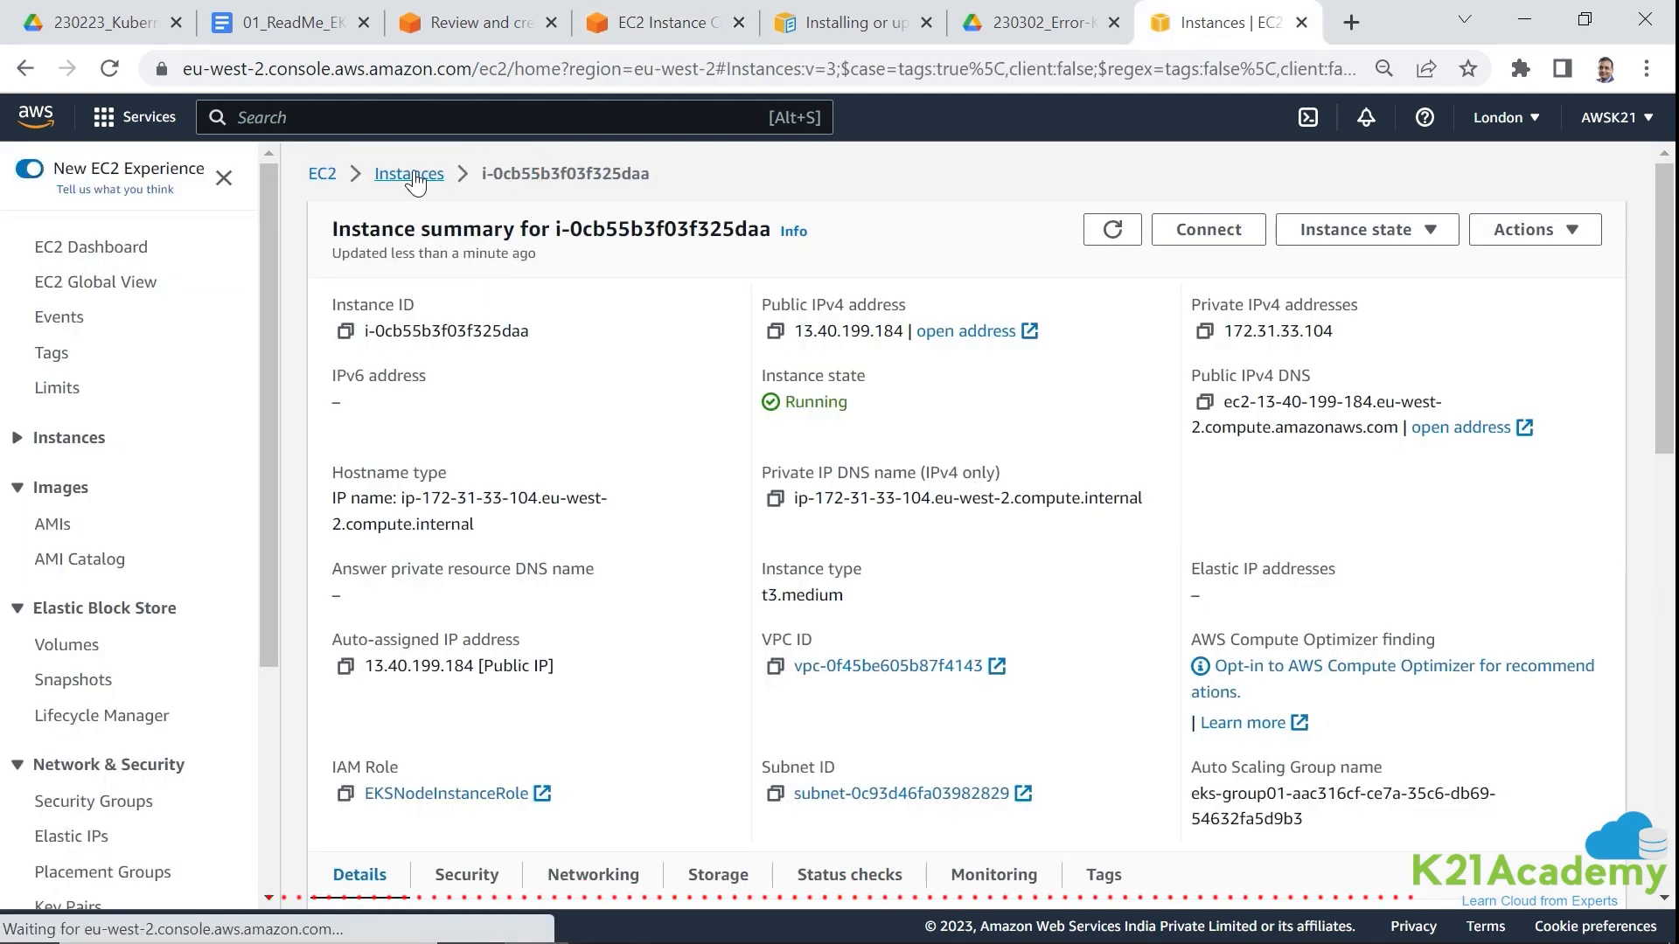
left_click(642, 375)
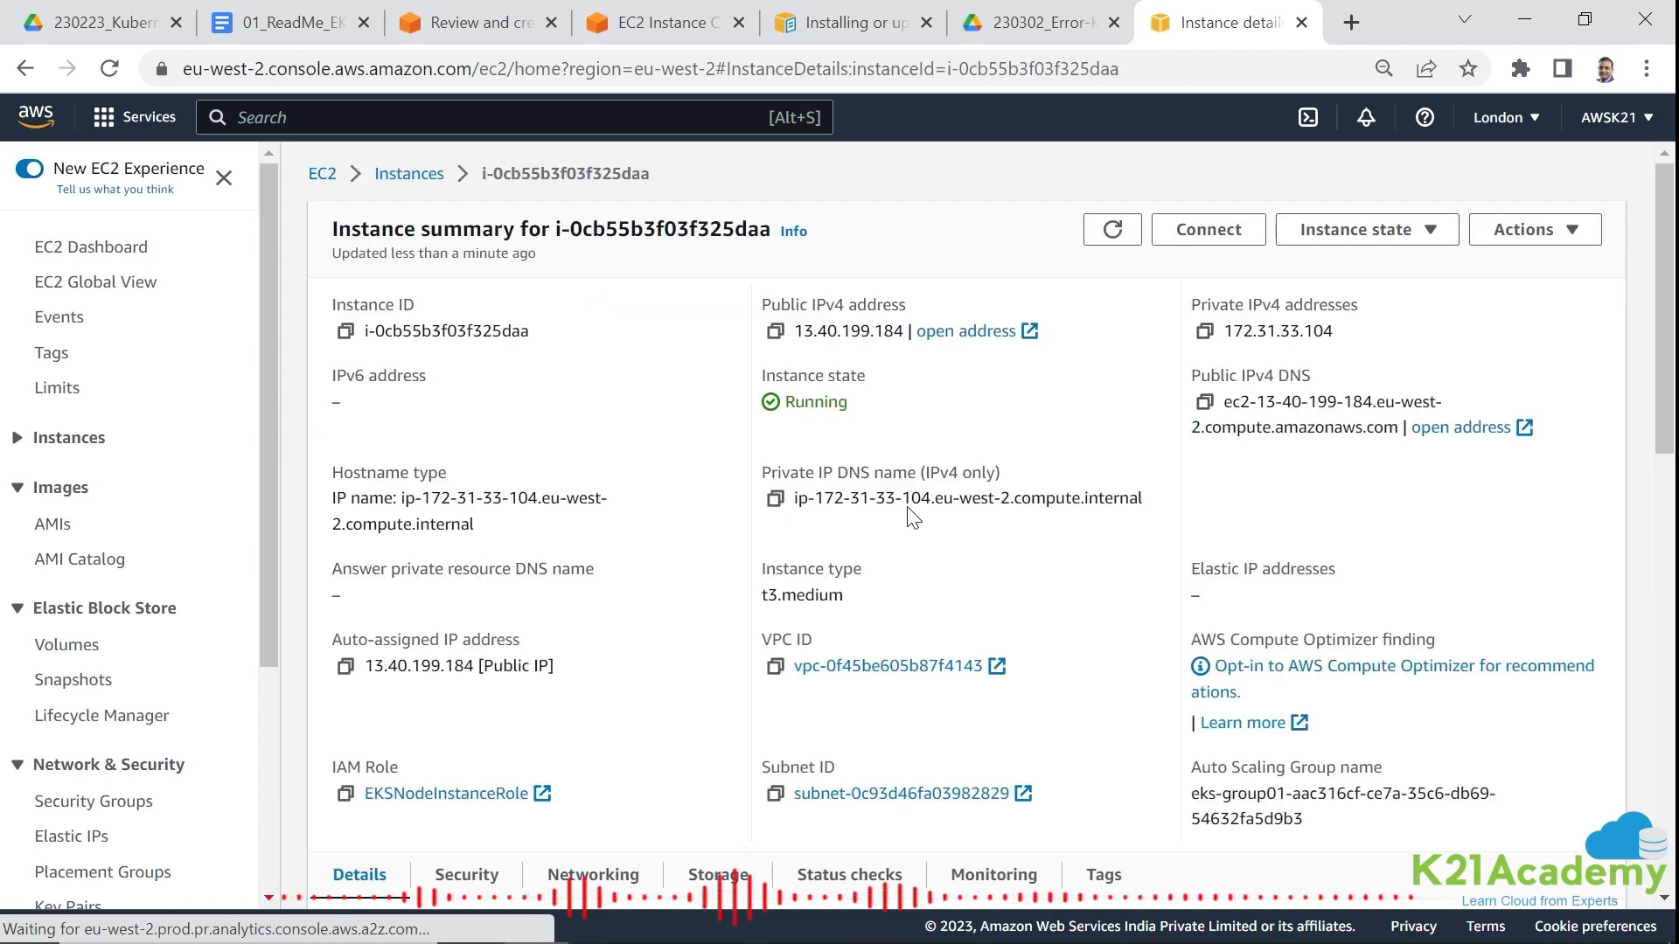
left_click(412, 173)
left_click(669, 408)
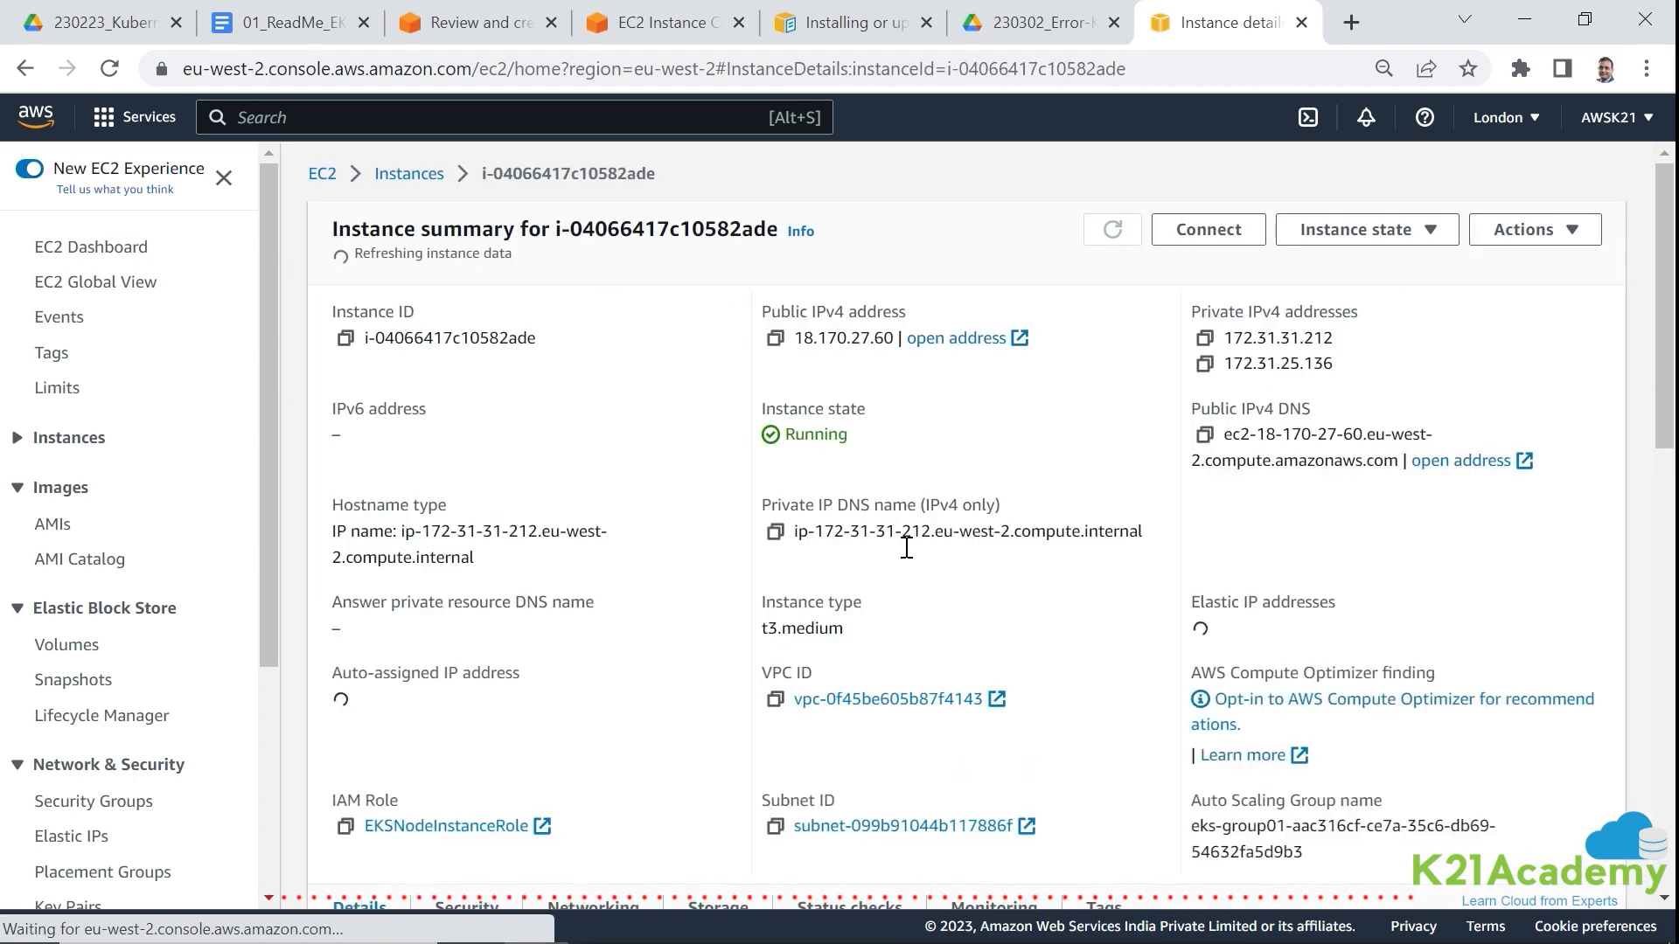
left_click_drag(875, 525, 950, 525)
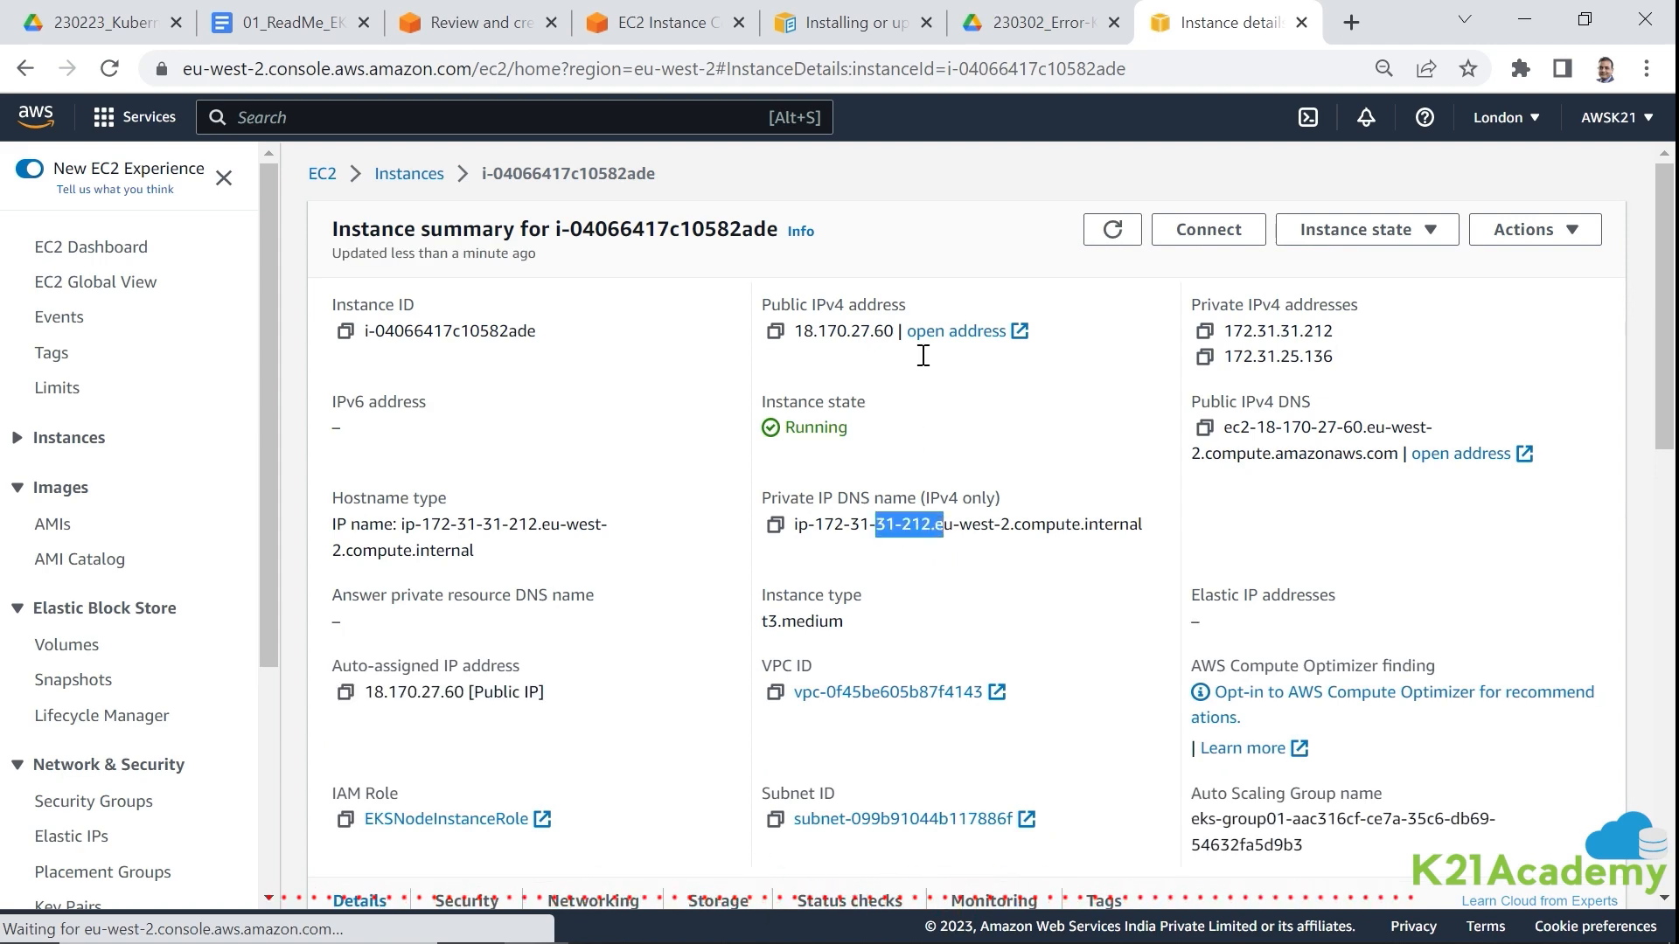
left_click(705, 24)
left_click_drag(117, 678, 154, 678)
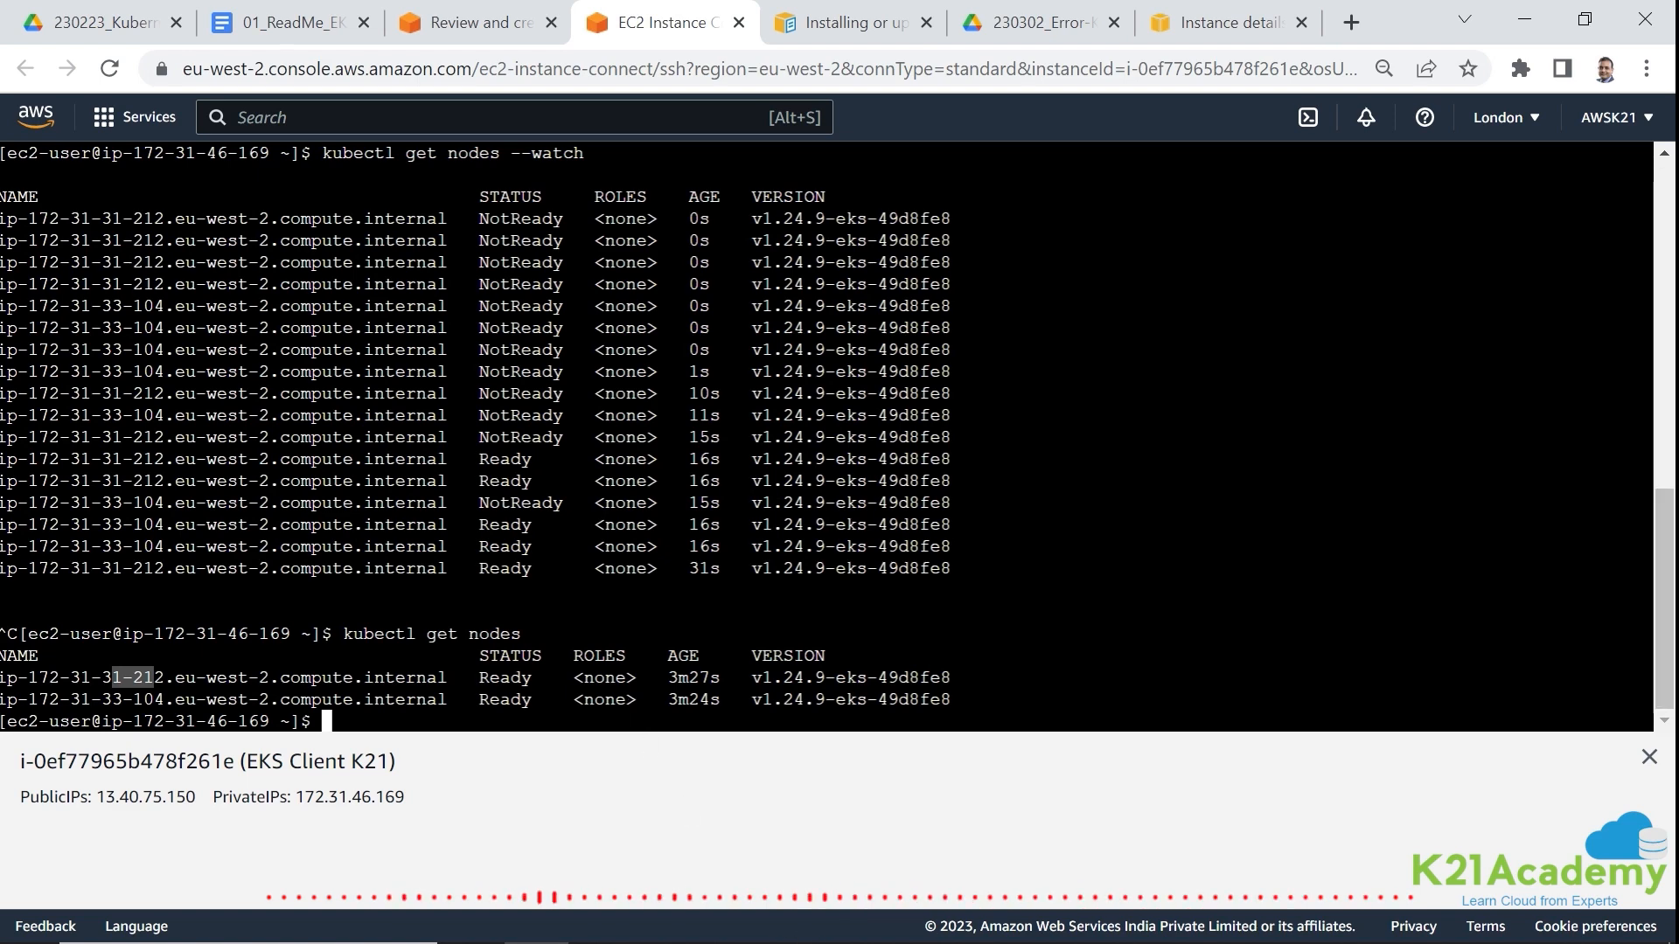
- Switch to the Create_EKS_Cluster_Managed_K8s_on_AWS_ed4 guide in Word and review the end of section 6.2 on verifying worker node status
left_click(863, 919)
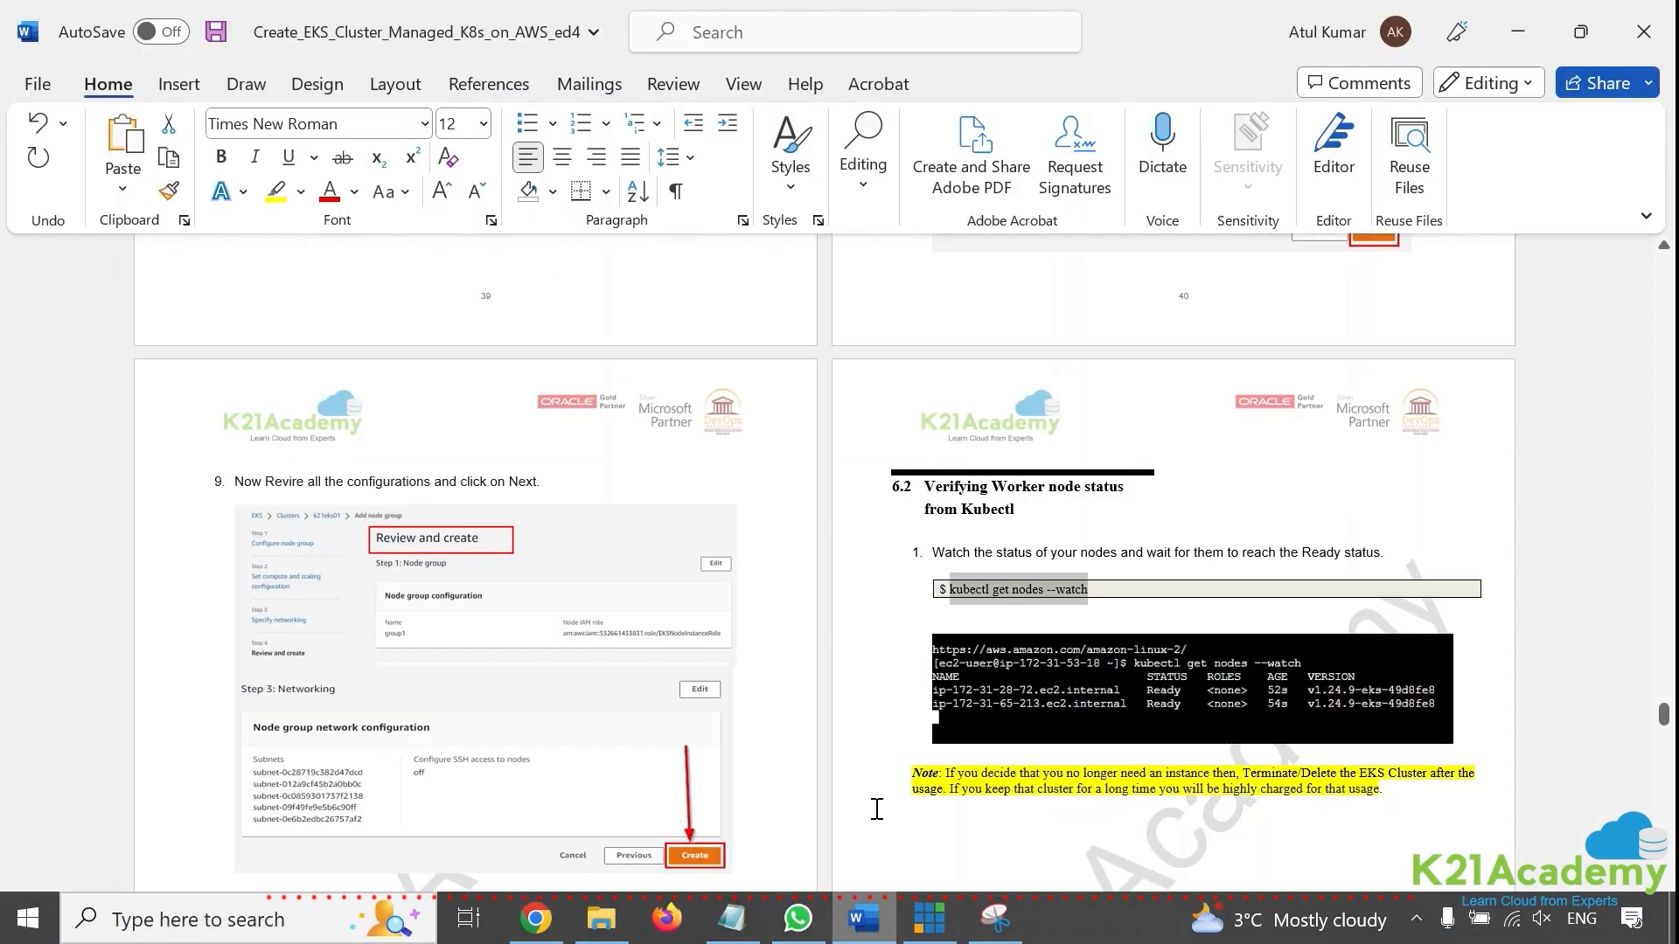
left_click(907, 685)
scroll(907, 700, "down", 6)
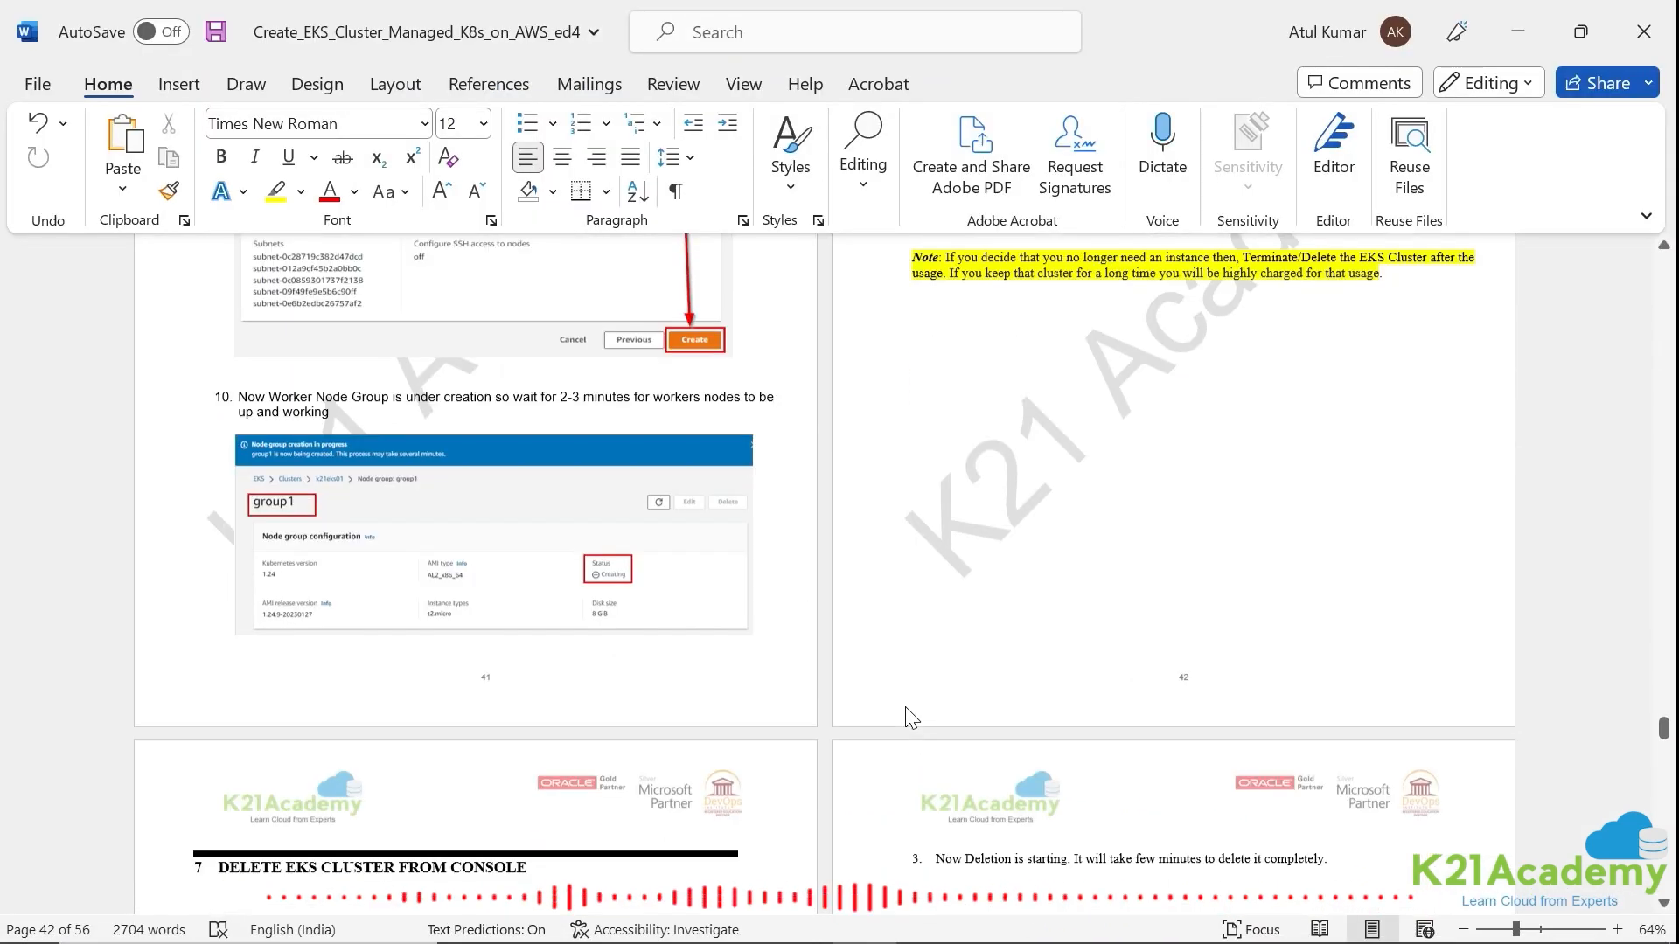
scroll(905, 710, "down", 3)
scroll(821, 499, "up", 3)
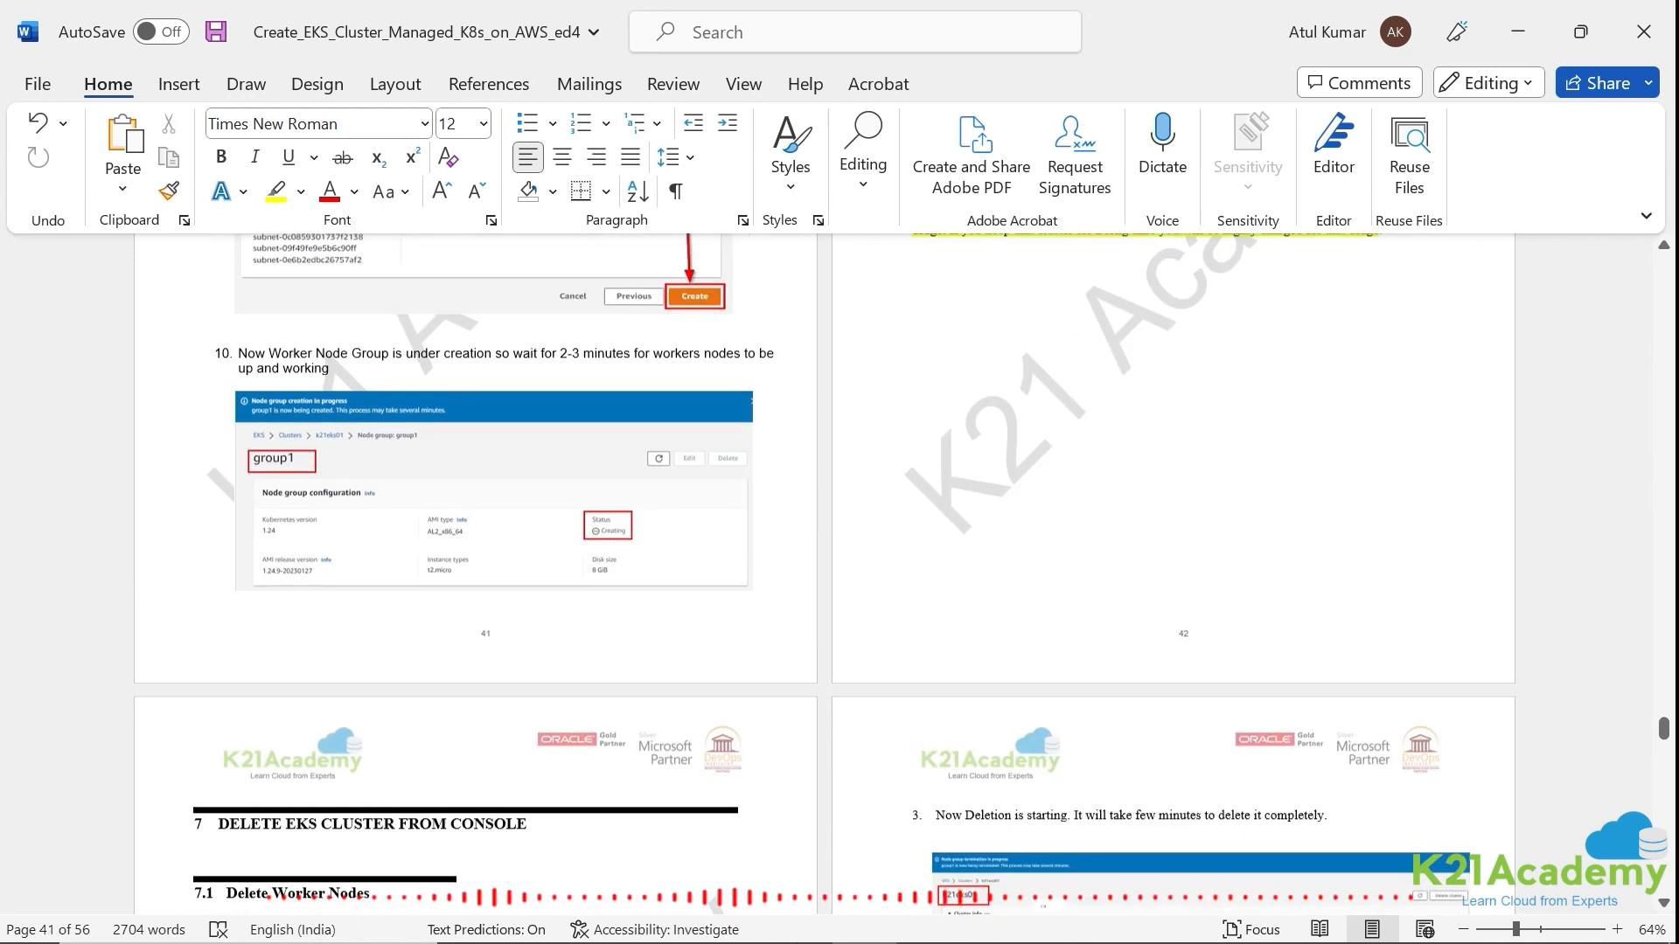
left_click(539, 927)
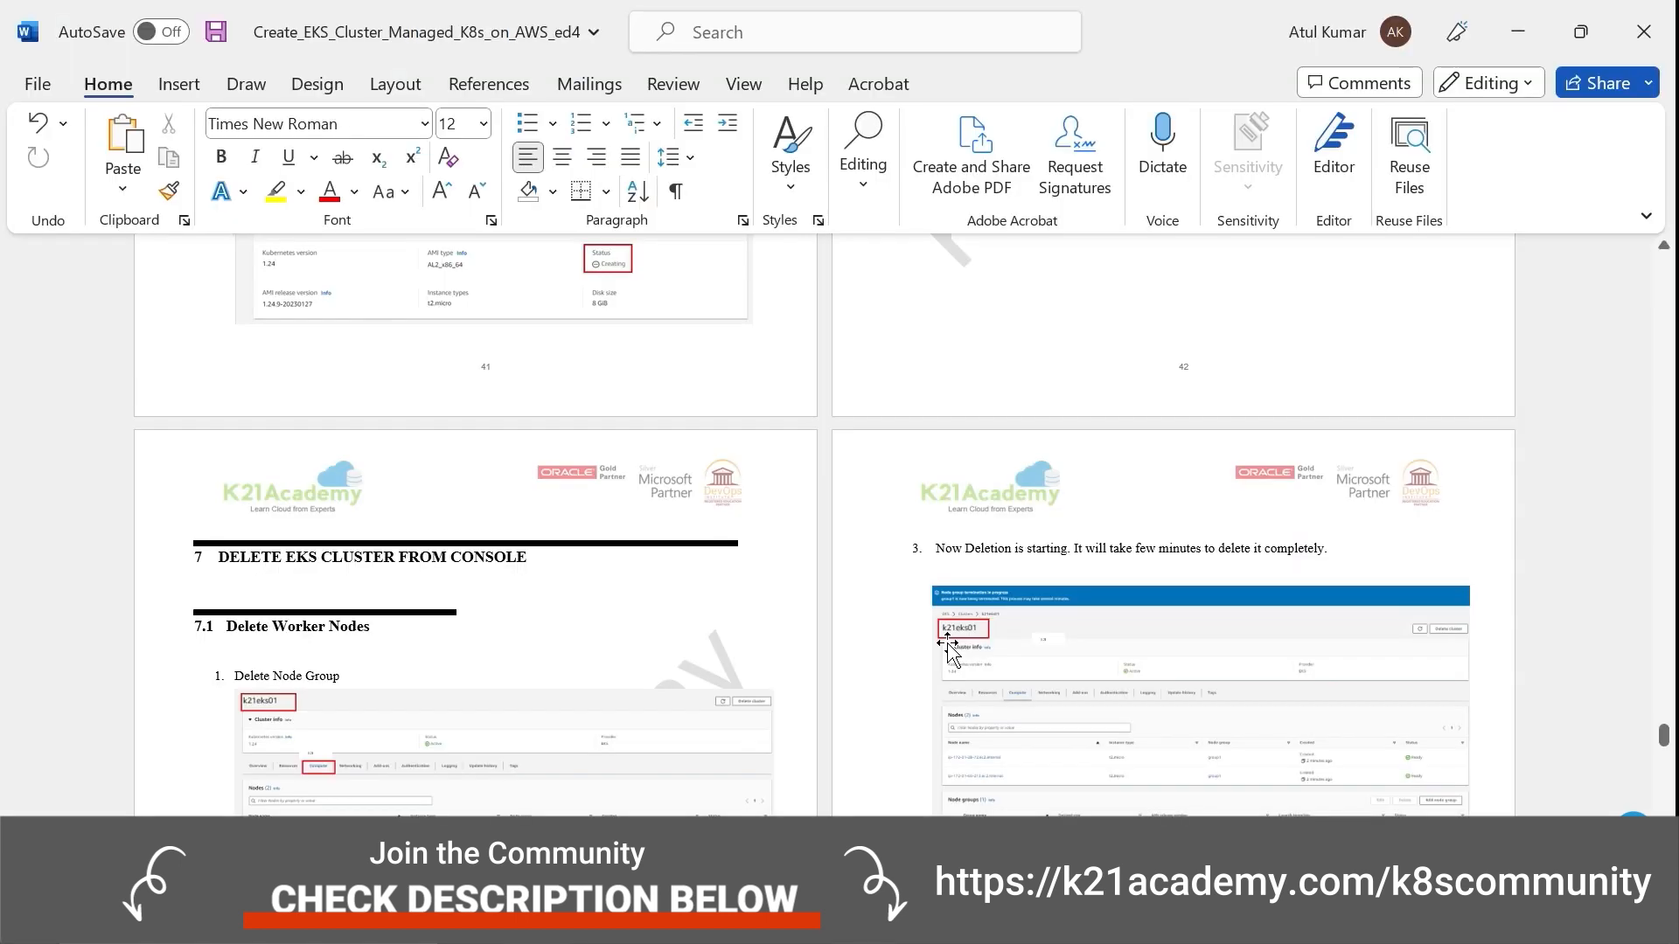
- In the Word guide, review section 7 on deleting the worker nodes, the master node and the IAM roles from the console
scroll(674, 563, "down", 3)
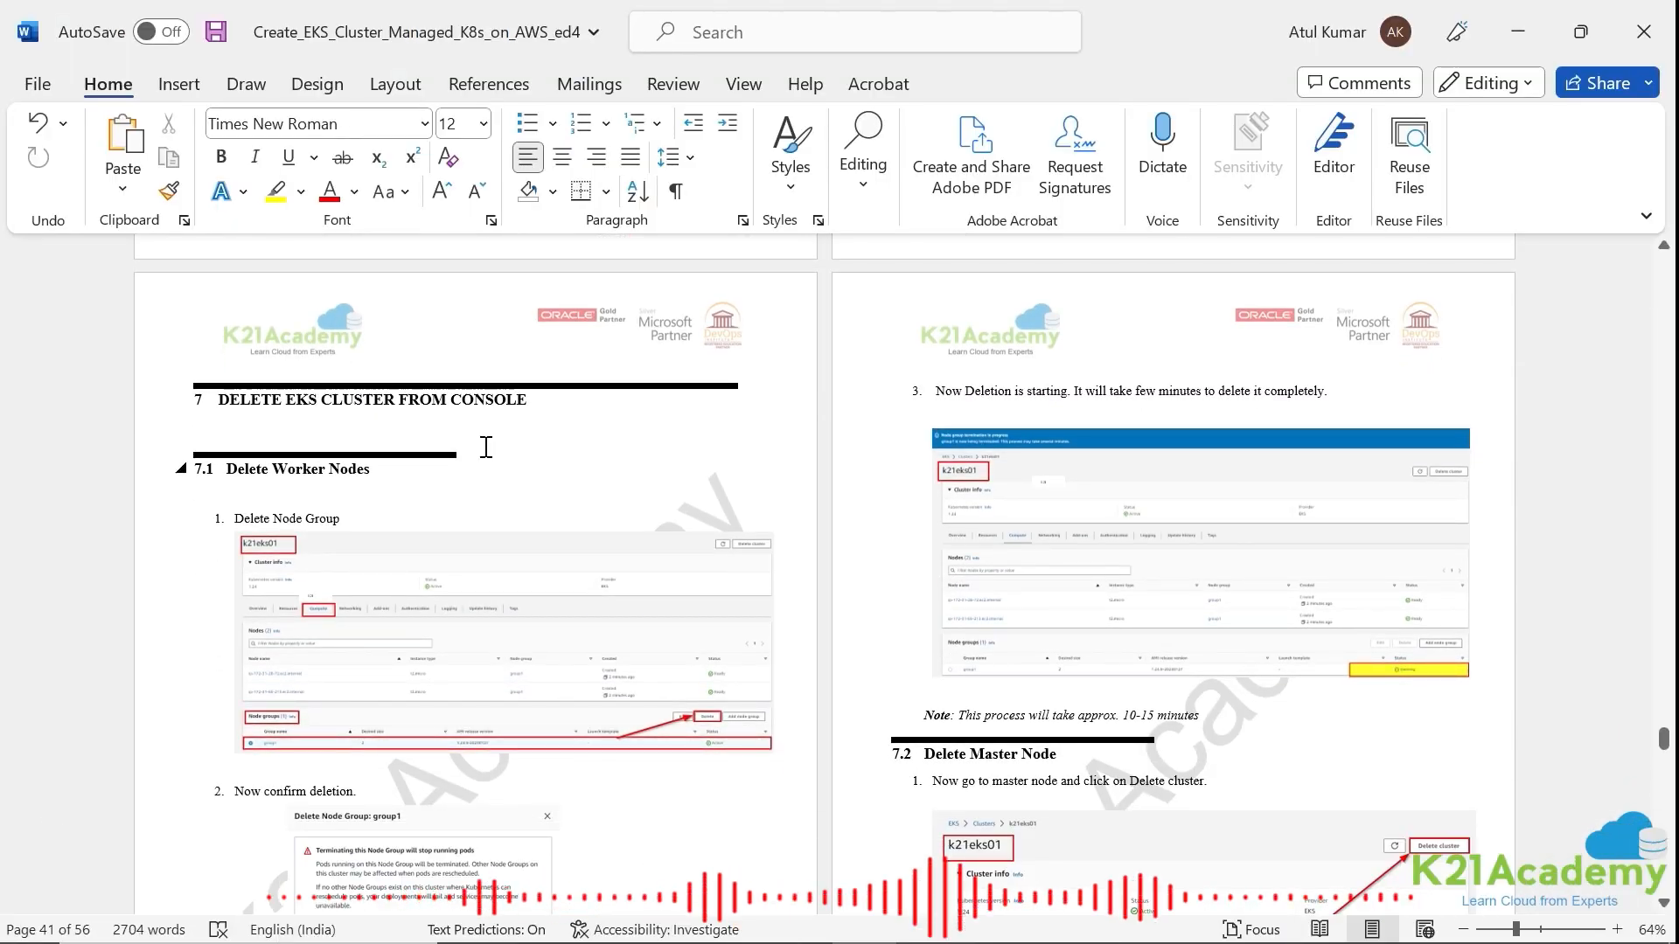
scroll(478, 473, "down", 3)
scroll(477, 473, "down", 12)
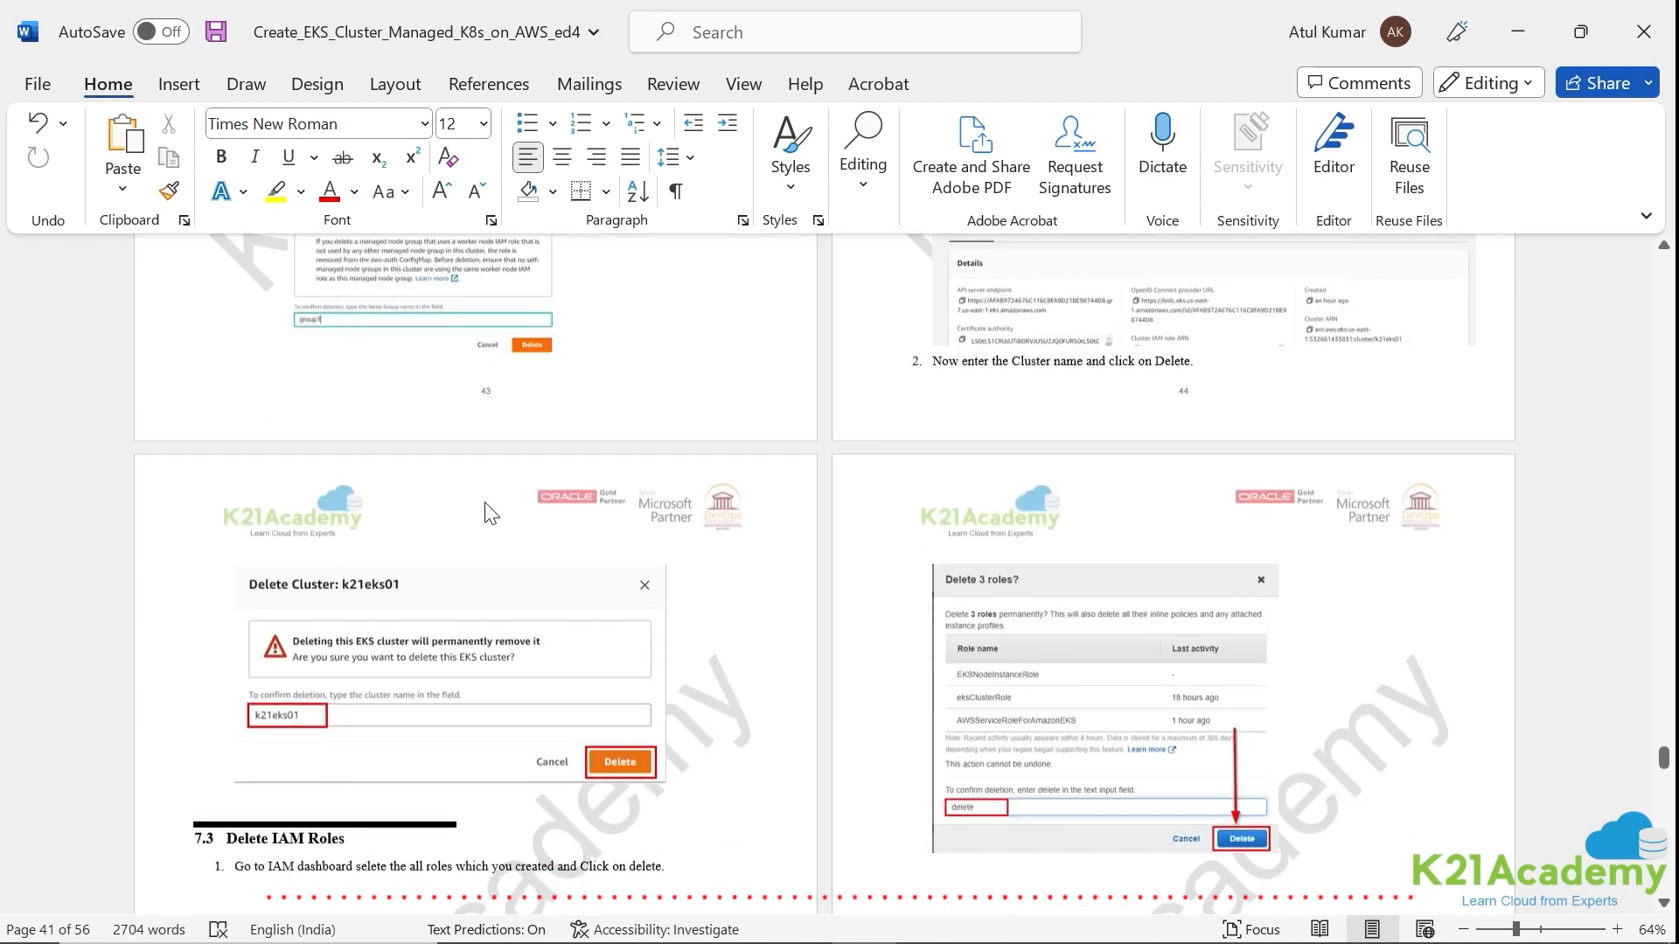
scroll(490, 529, "down", 2)
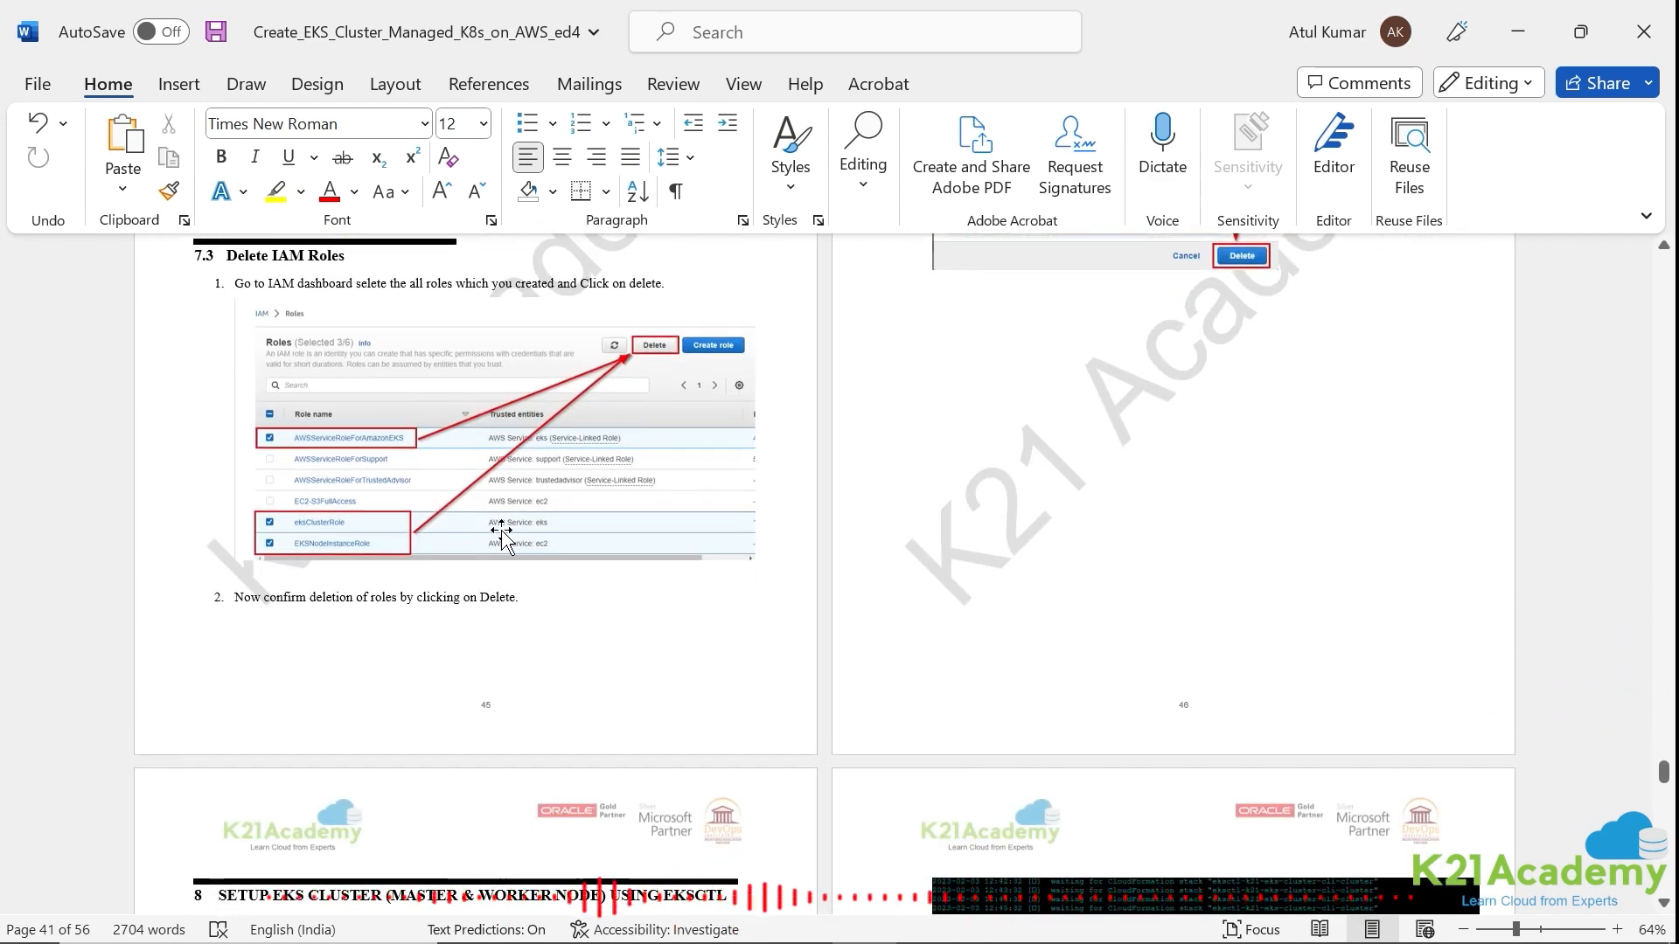
scroll(503, 535, "down", 1)
- Review section 8 of the guide on creating an EKS cluster with eksctl, verifying its nodes and setting up the kubectl configuration
scroll(505, 537, "down", 2)
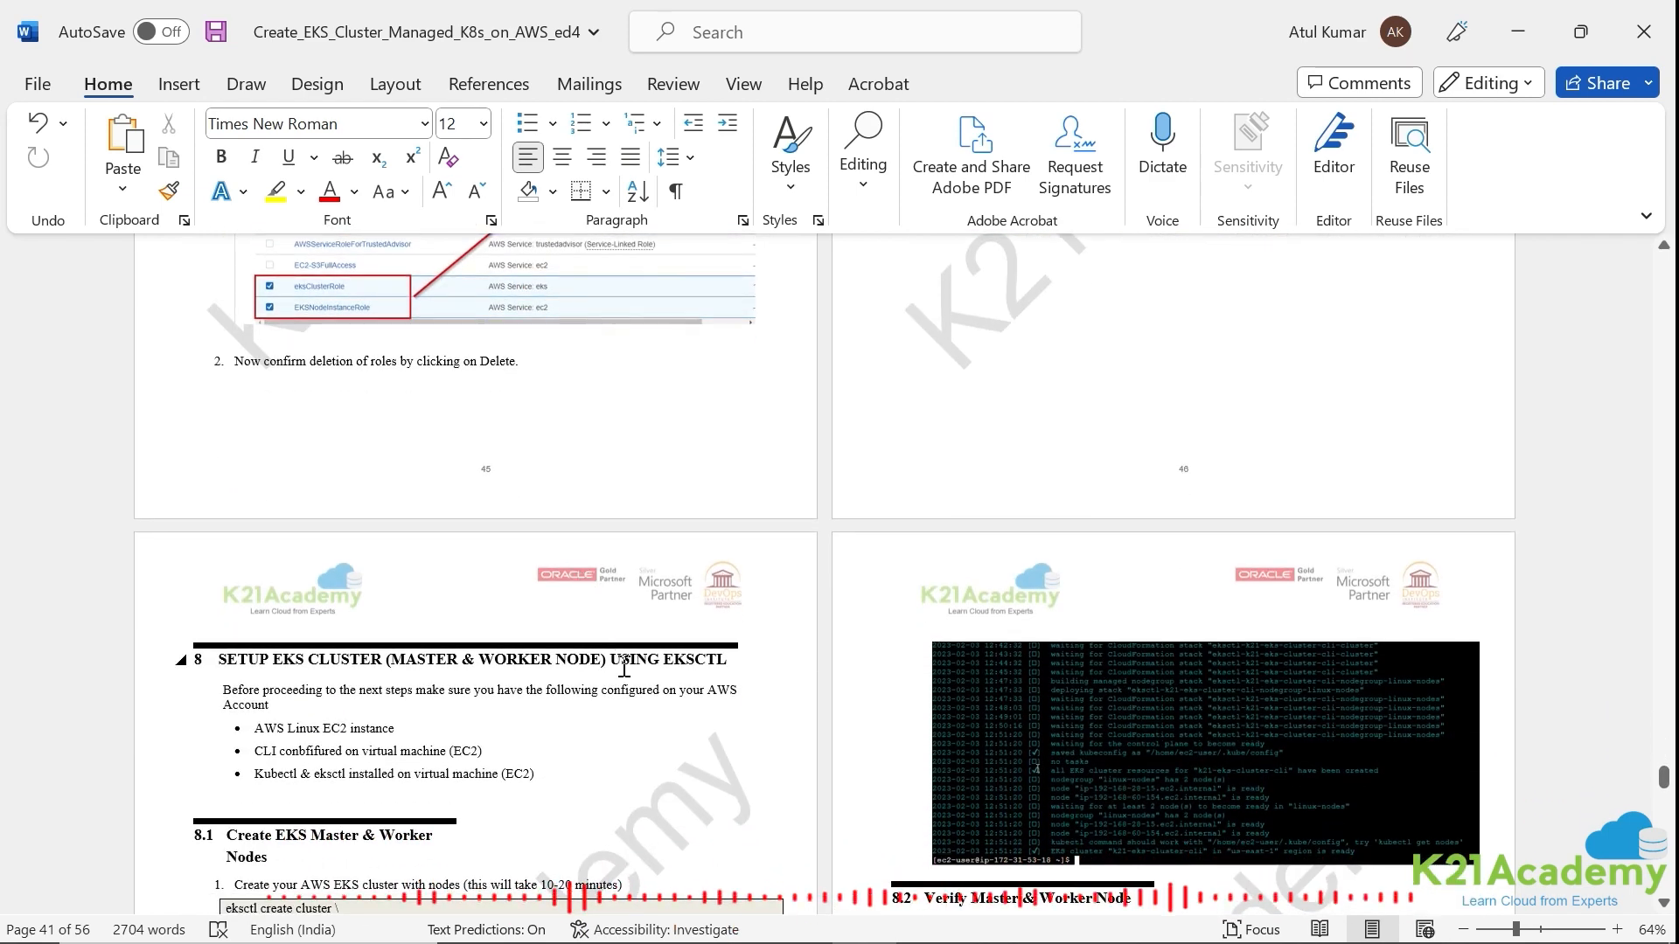
scroll(690, 695, "down", 7)
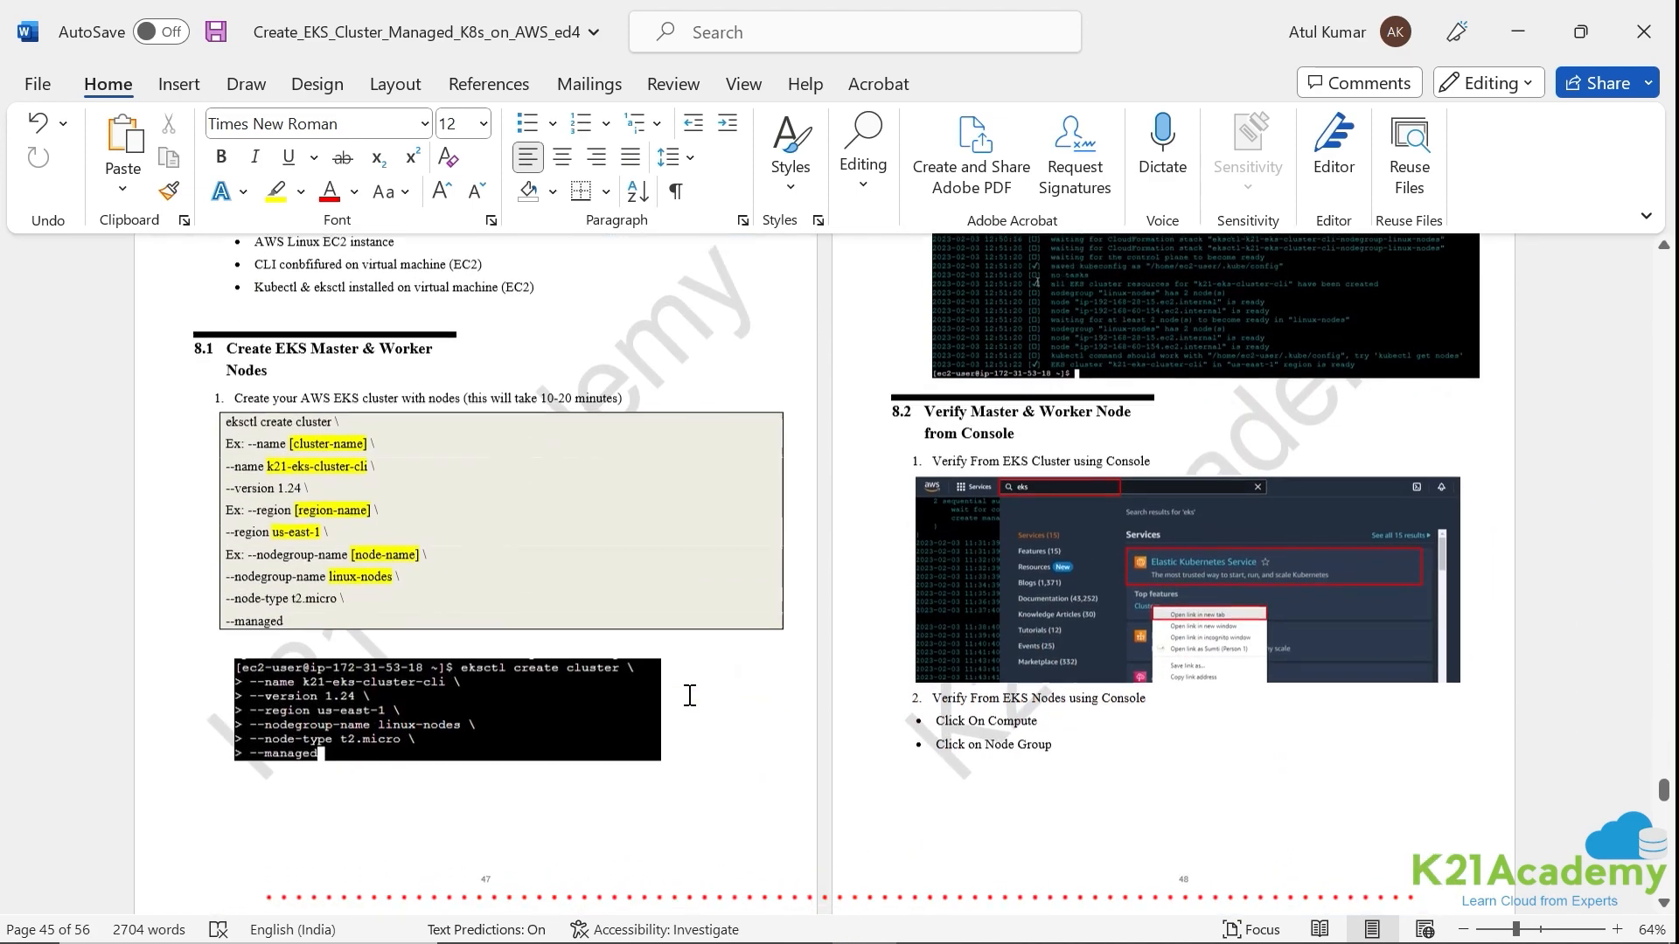
scroll(690, 695, "down", 5)
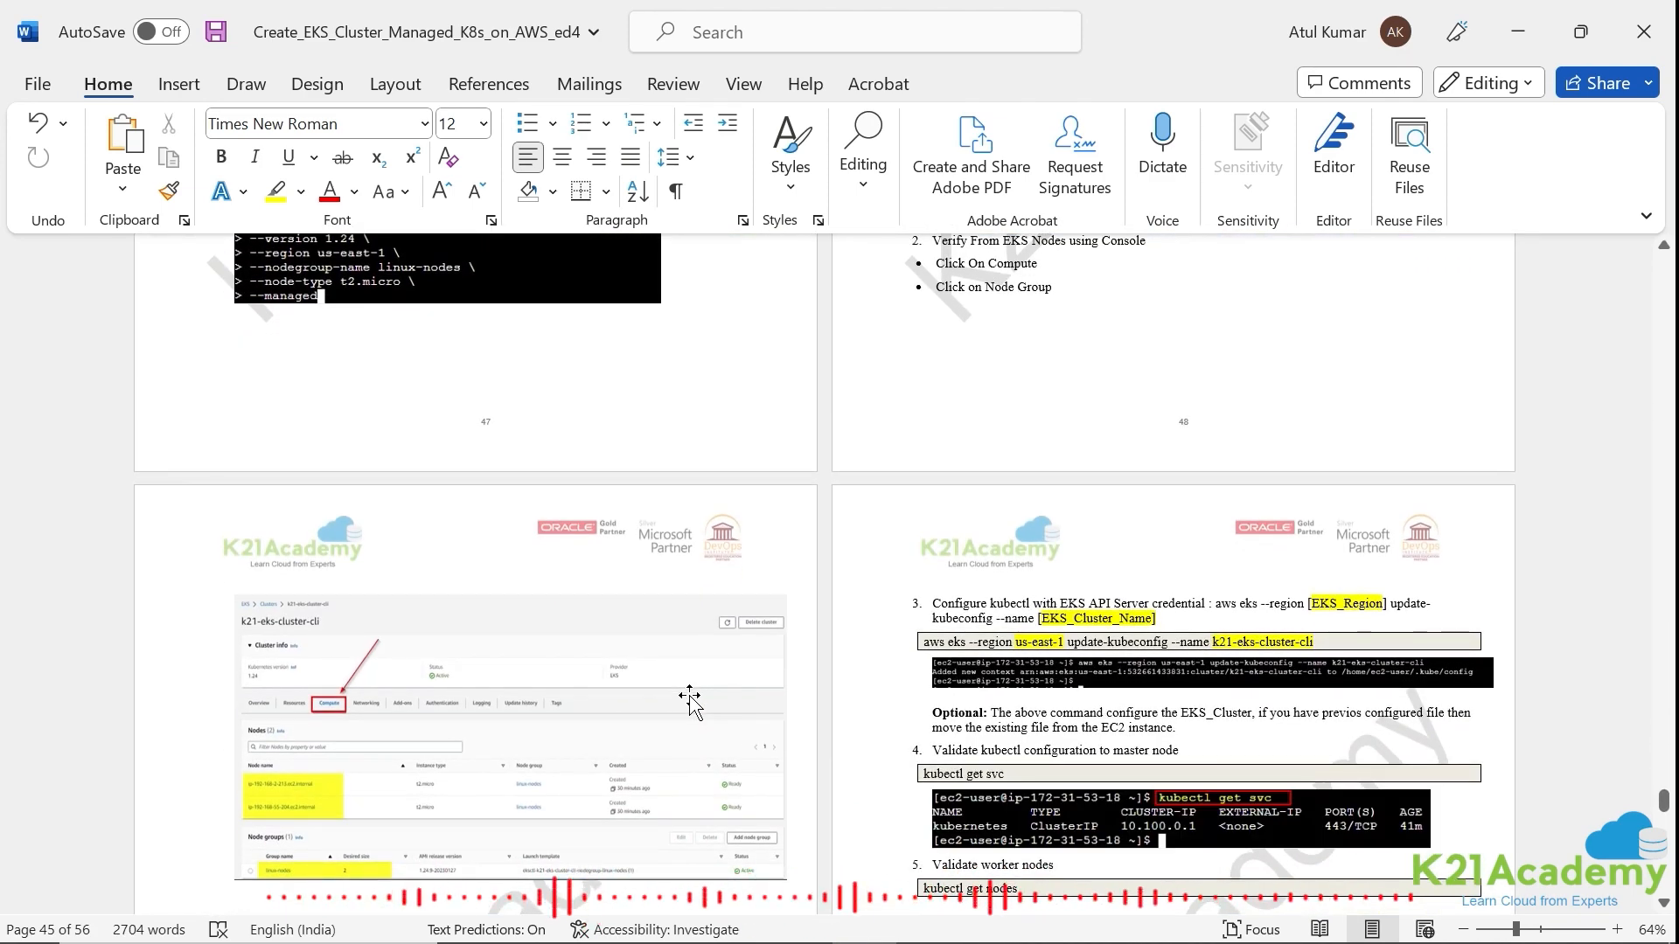
scroll(674, 678, "down", 4)
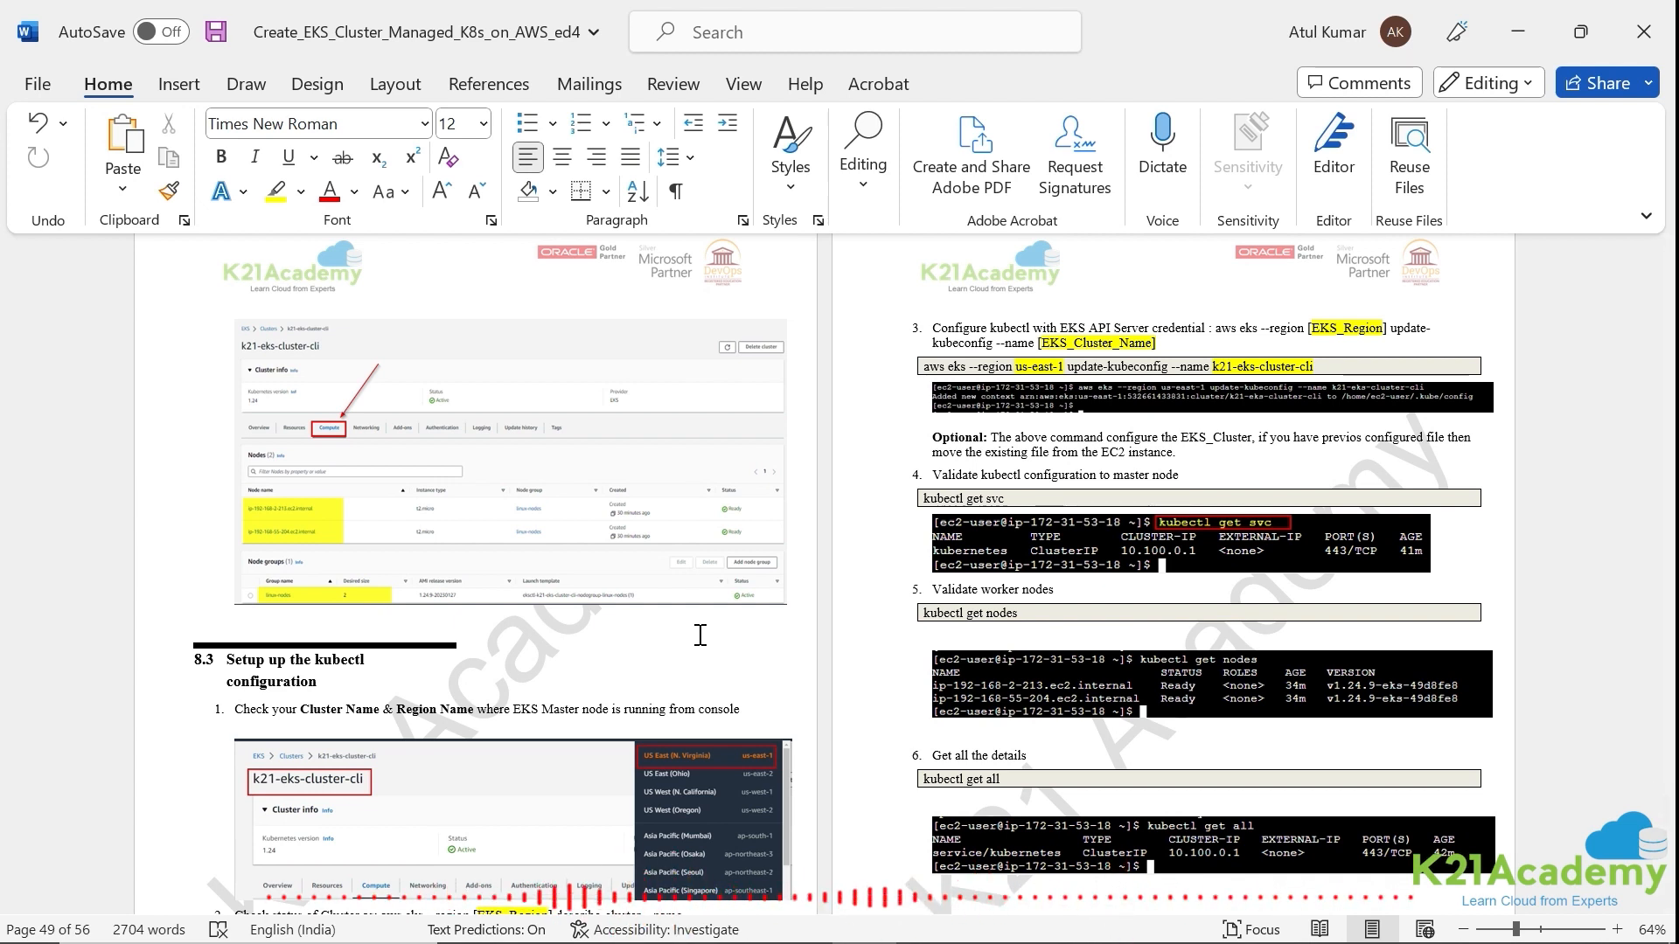
scroll(701, 634, "down", 1)
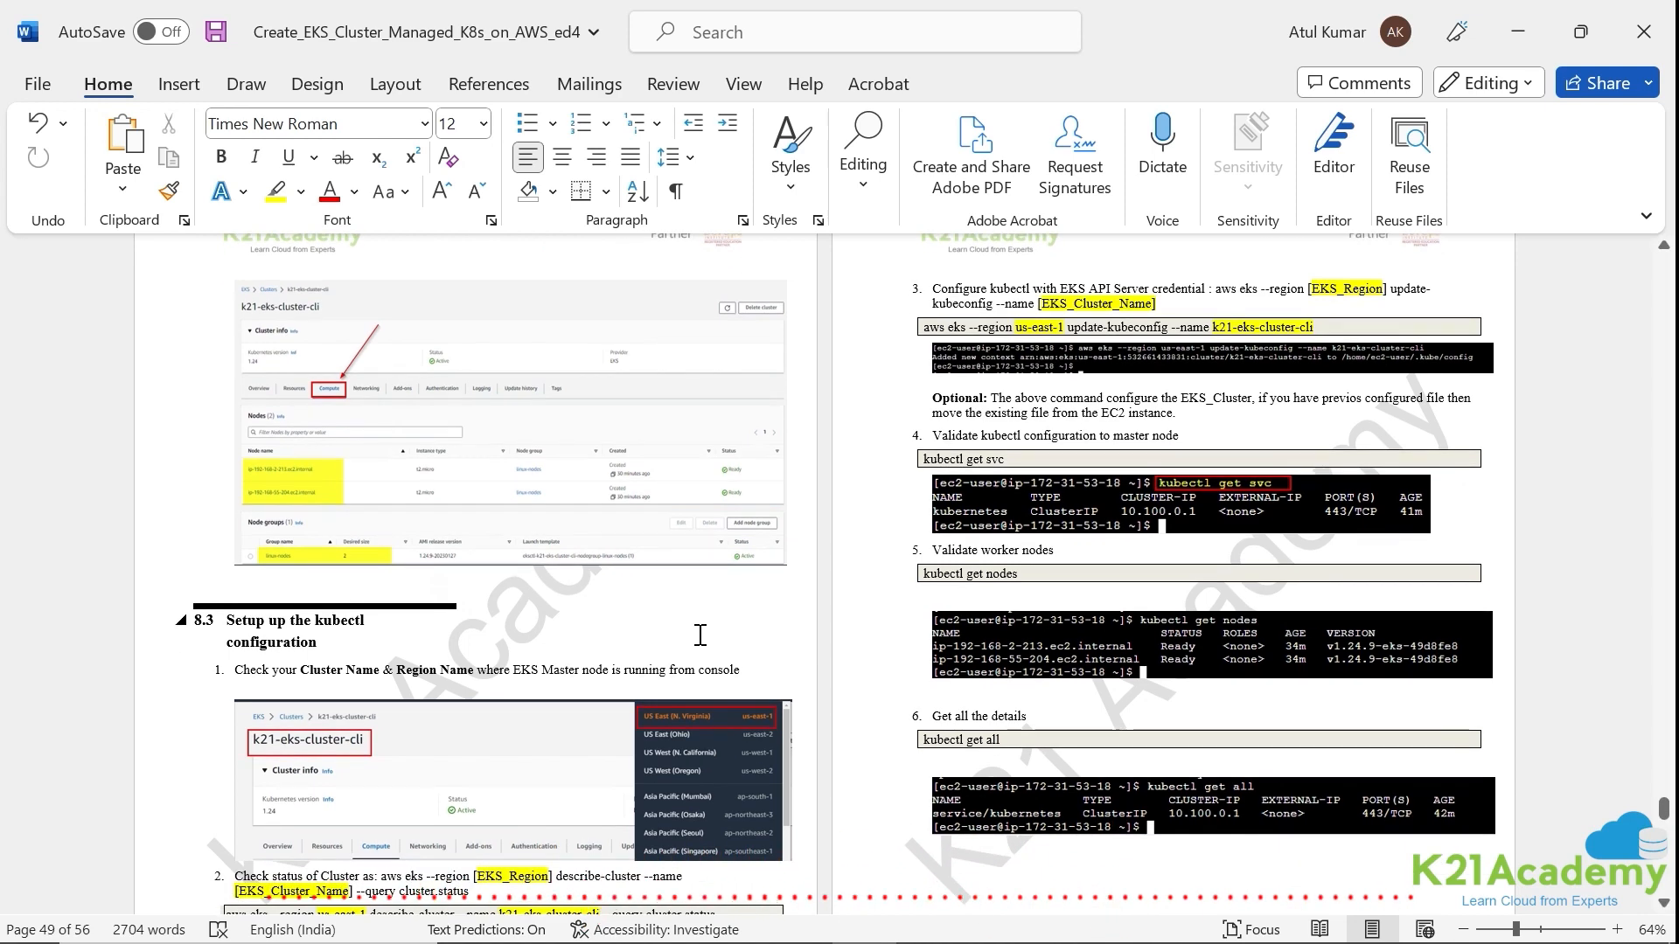